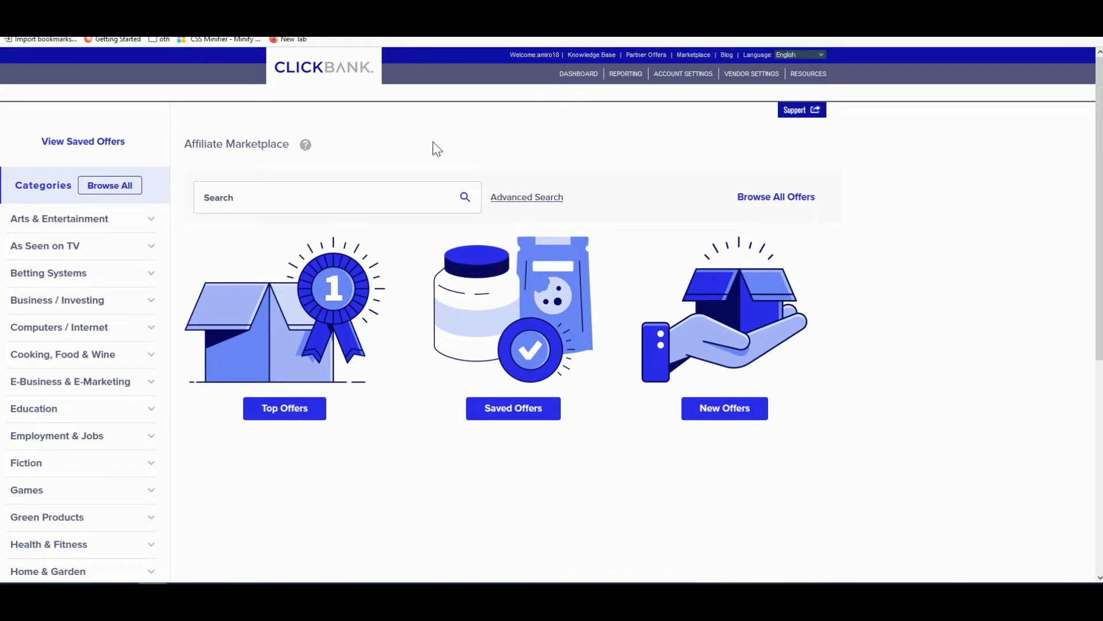
- List all 2620 Affiliate Marketplace offers, ranked high to low with Exipure on top
click(466, 199)
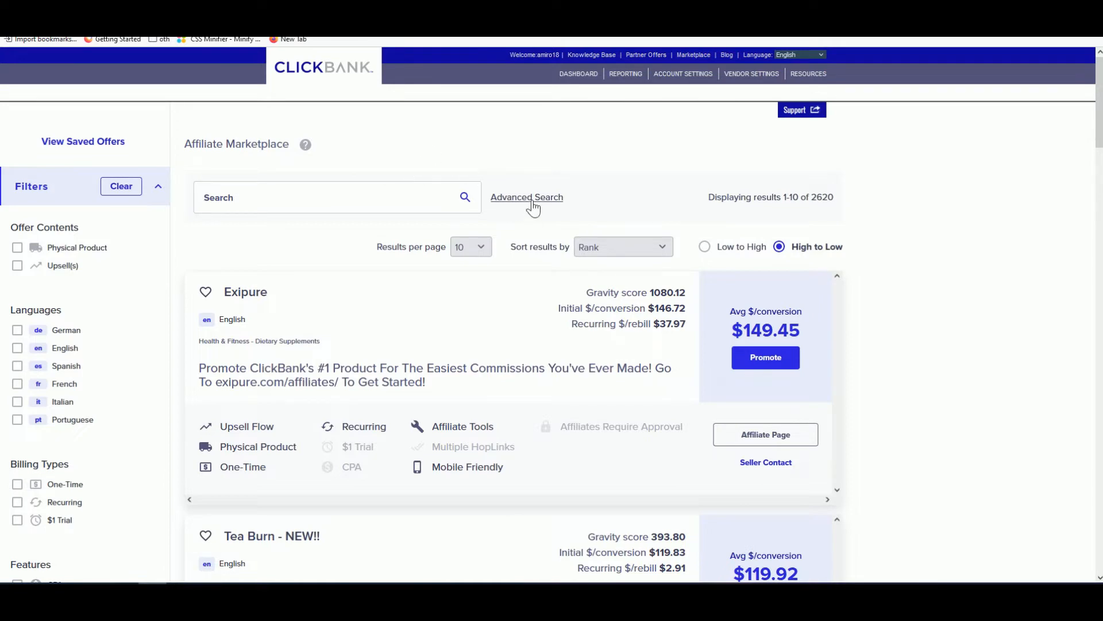
scroll(167, 368, down, 4)
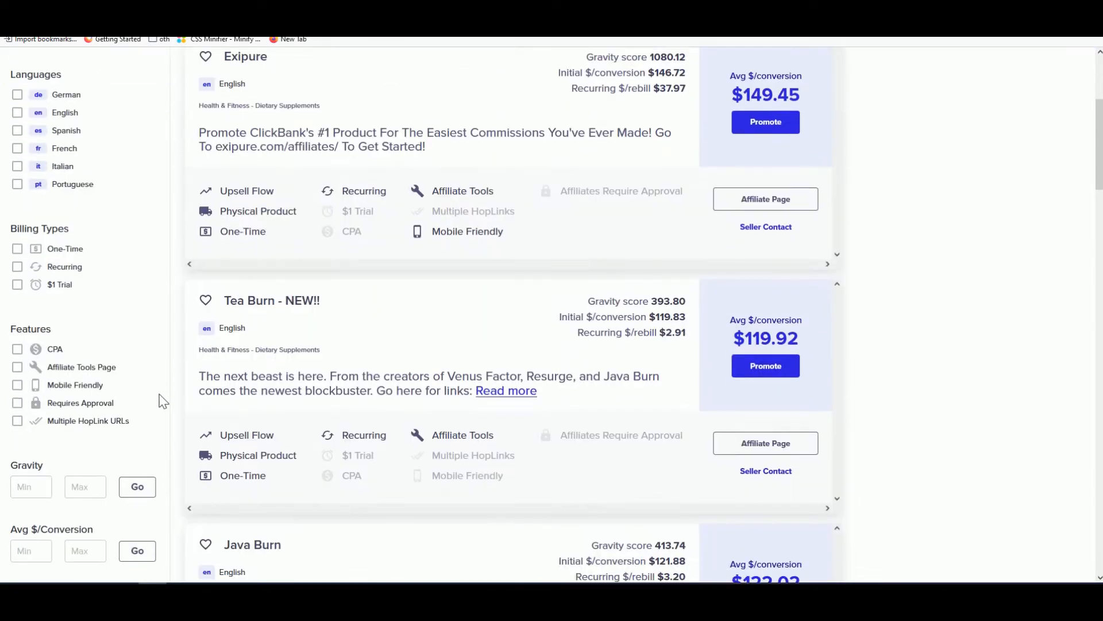
scroll(193, 422, up, 4)
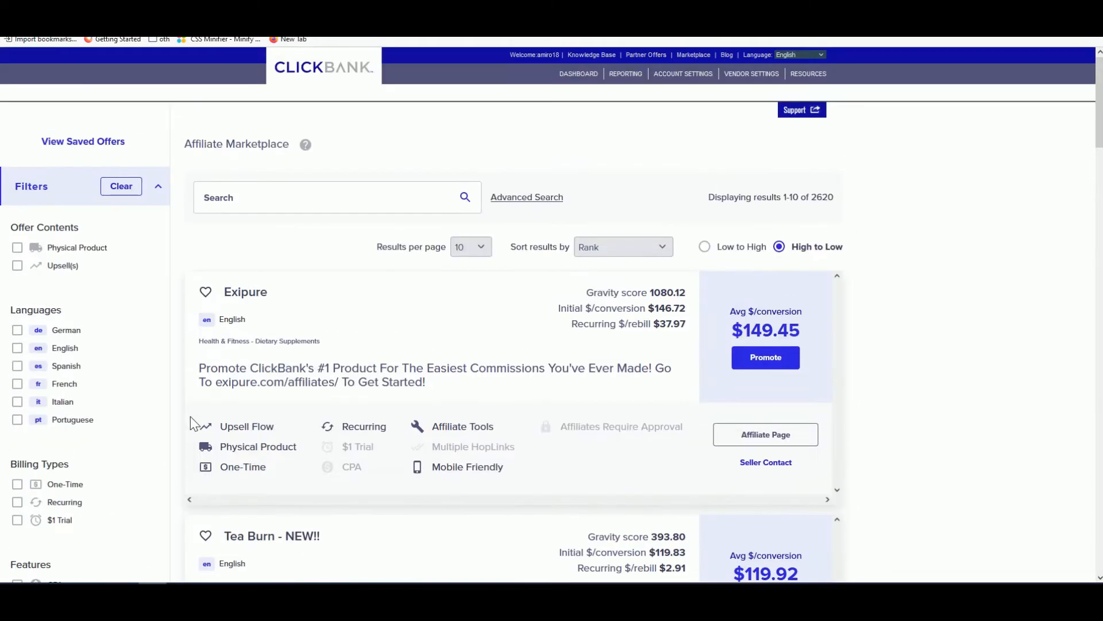
- Filter offers by seller activation date from 1 March 2022 to 12 April 2022
click(527, 198)
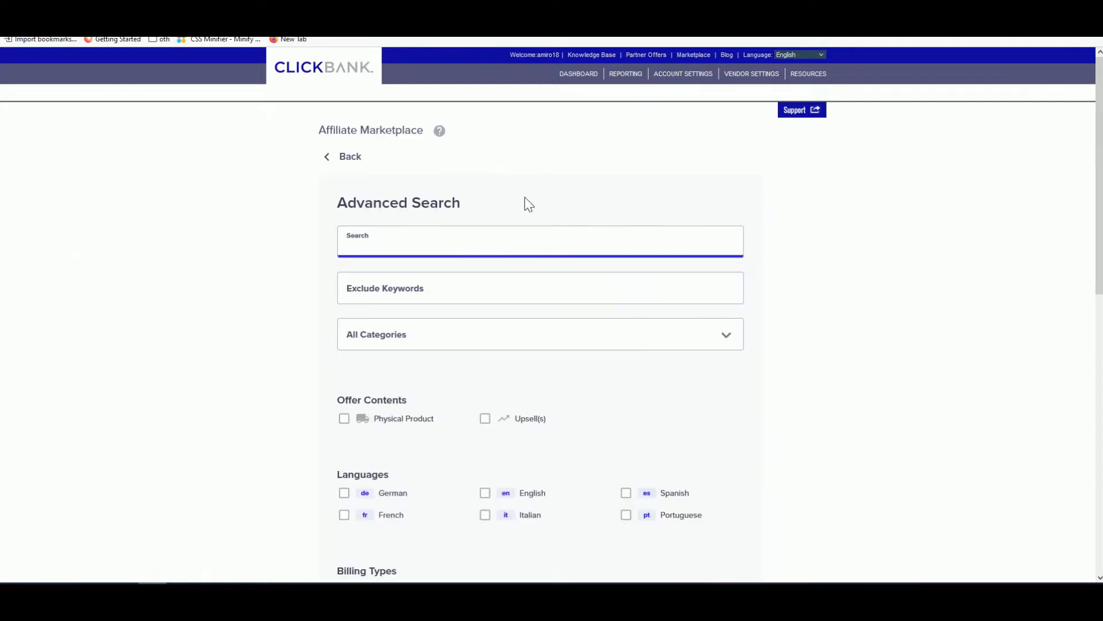
scroll(523, 204, down, 9)
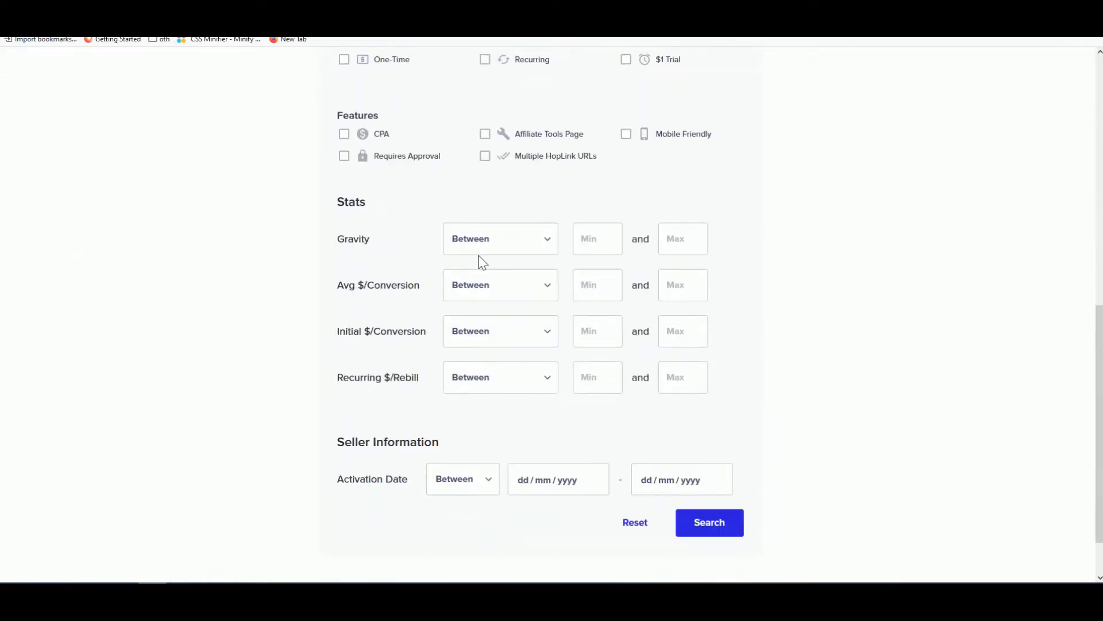
scroll(469, 241, down, 1)
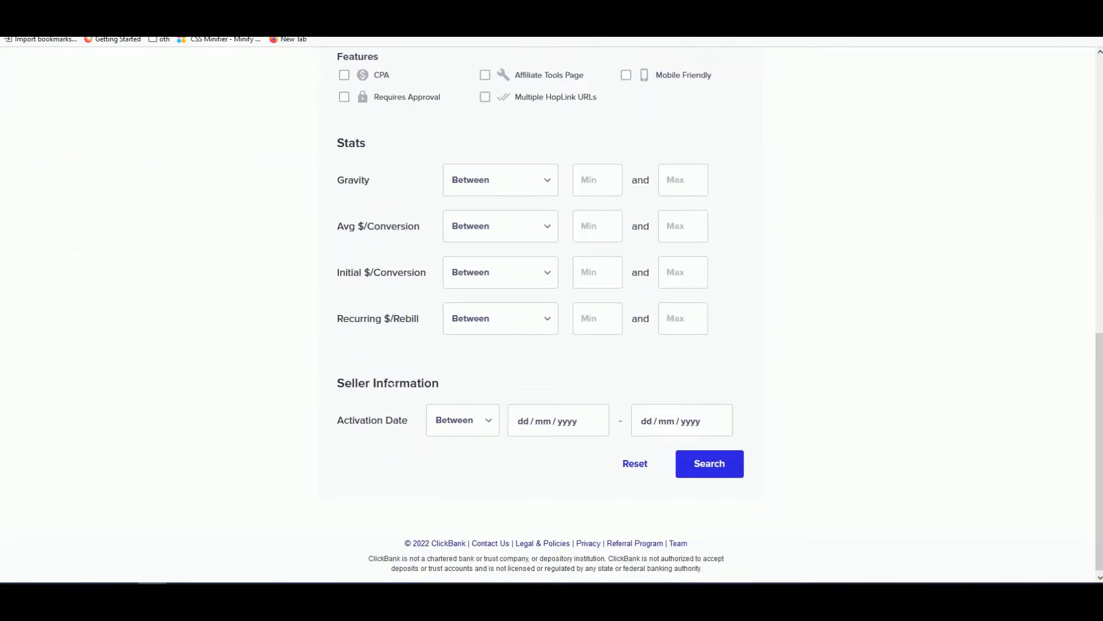
click(534, 425)
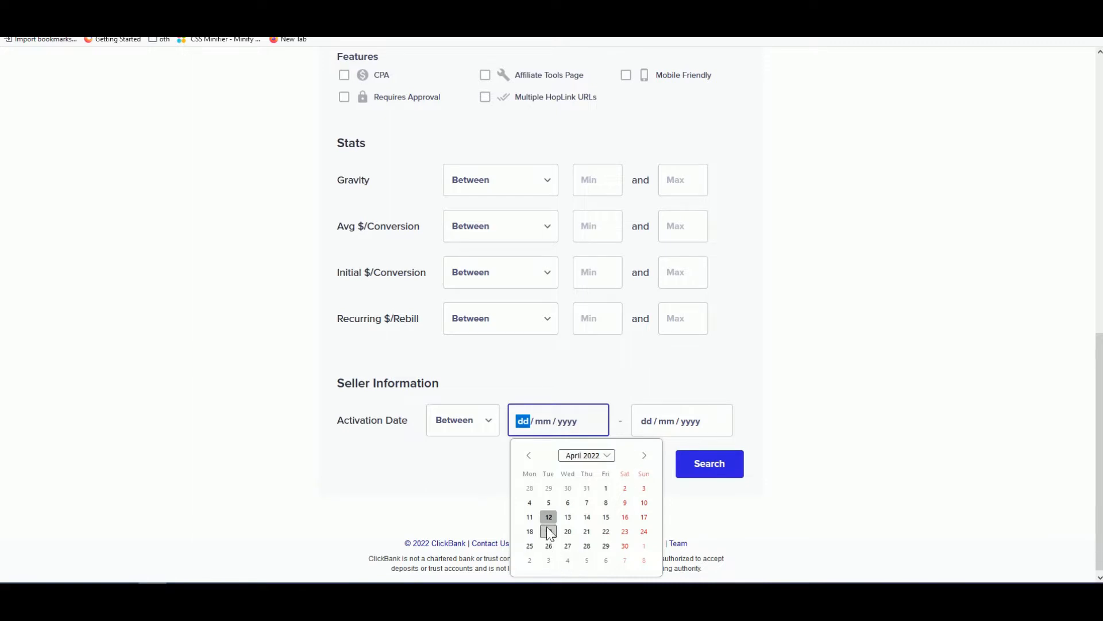
click(529, 455)
click(549, 489)
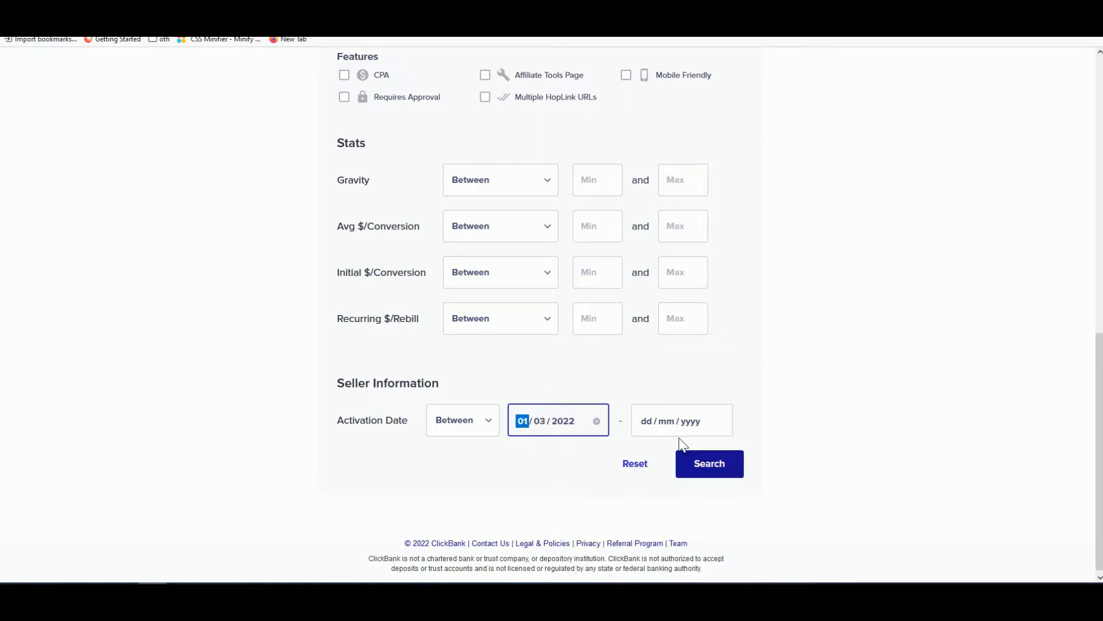
click(677, 422)
click(671, 517)
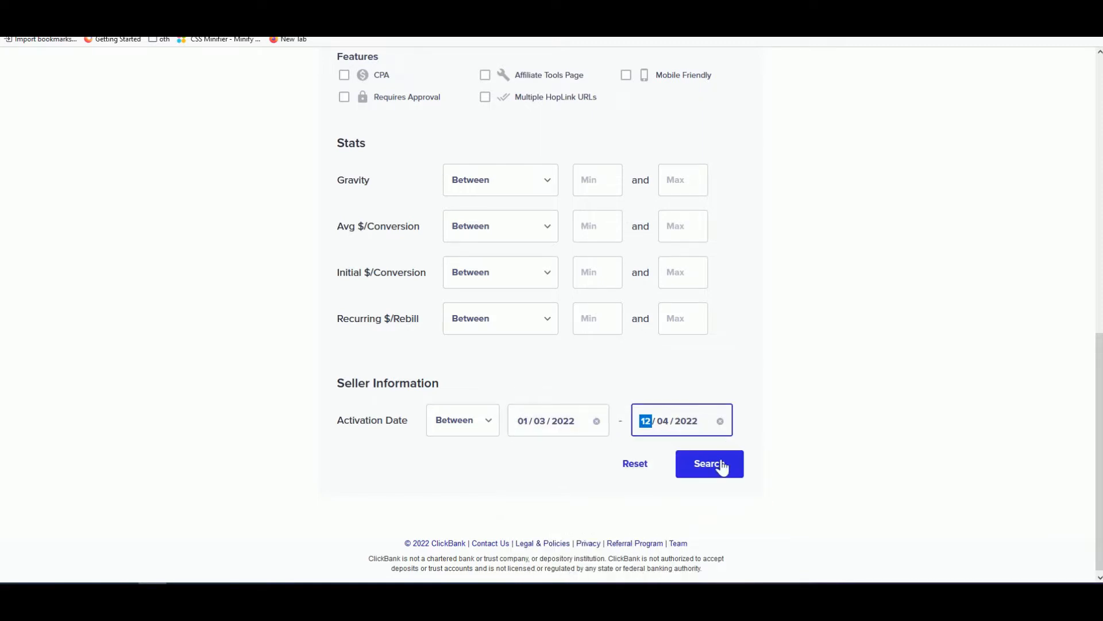
click(714, 464)
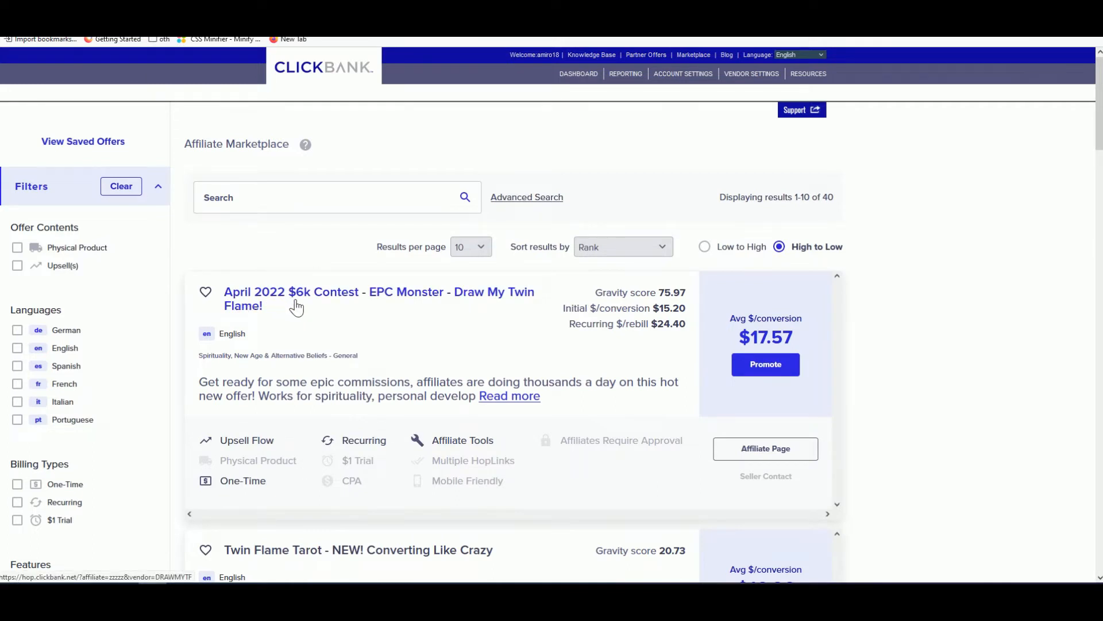
- Scroll the date-filtered results and open the Quick Fit by Melanie sales page
scroll(388, 304, down, 1)
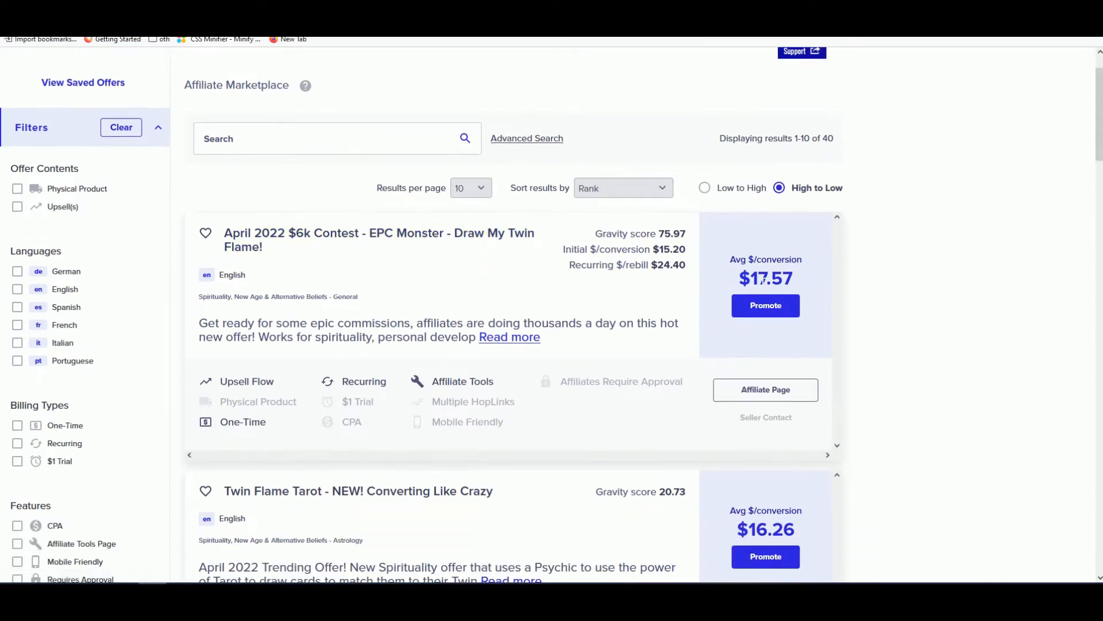
scroll(578, 286, down, 3)
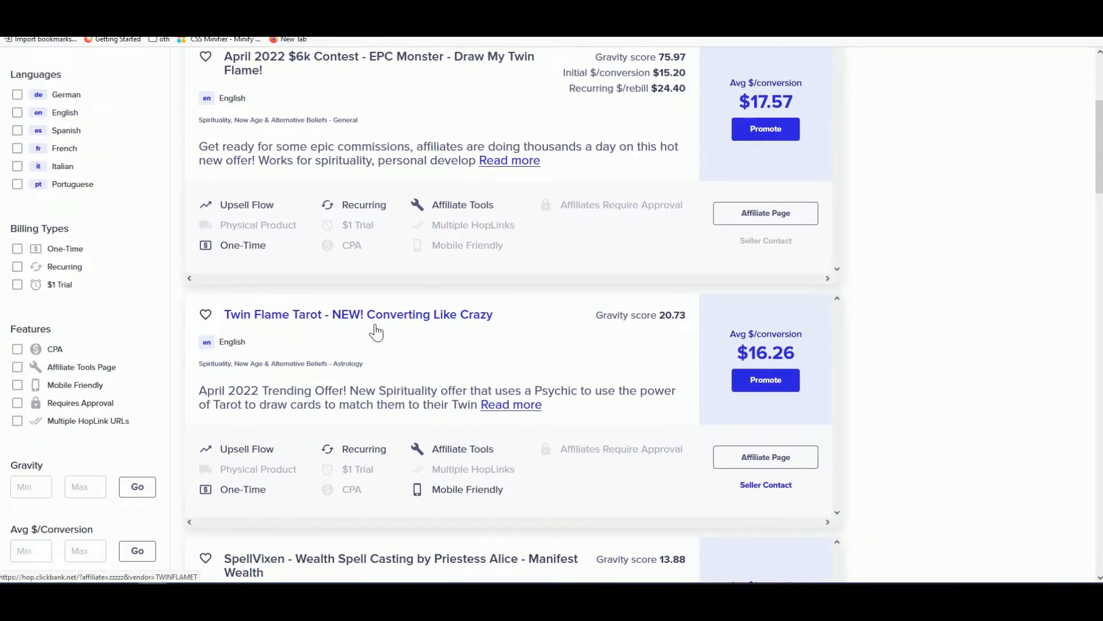
scroll(505, 328, down, 1)
scroll(756, 313, down, 2)
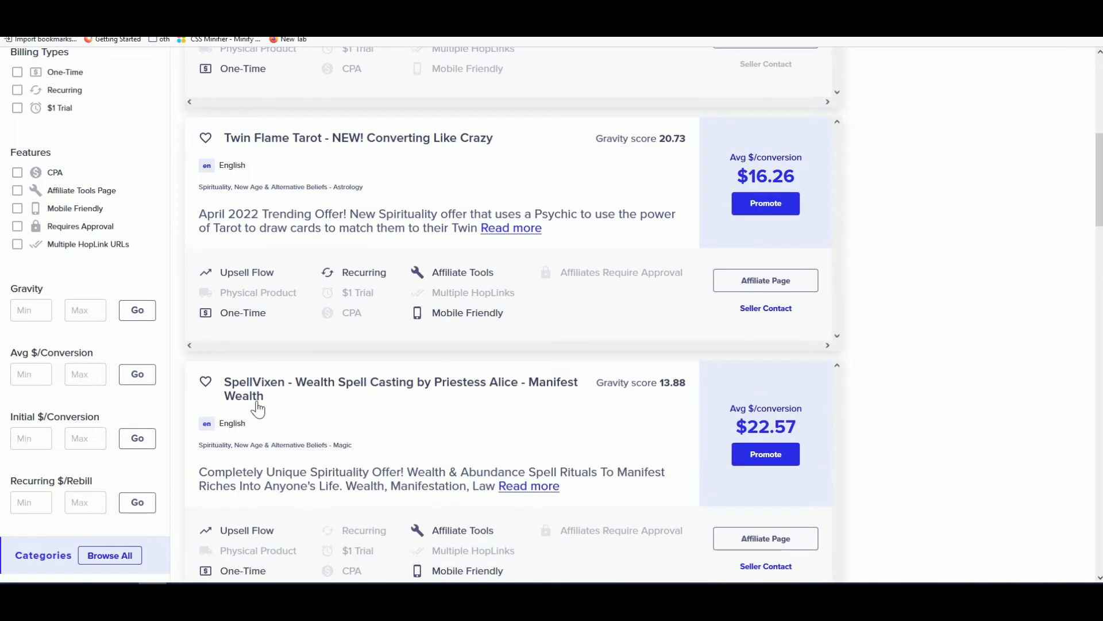
scroll(353, 400, down, 4)
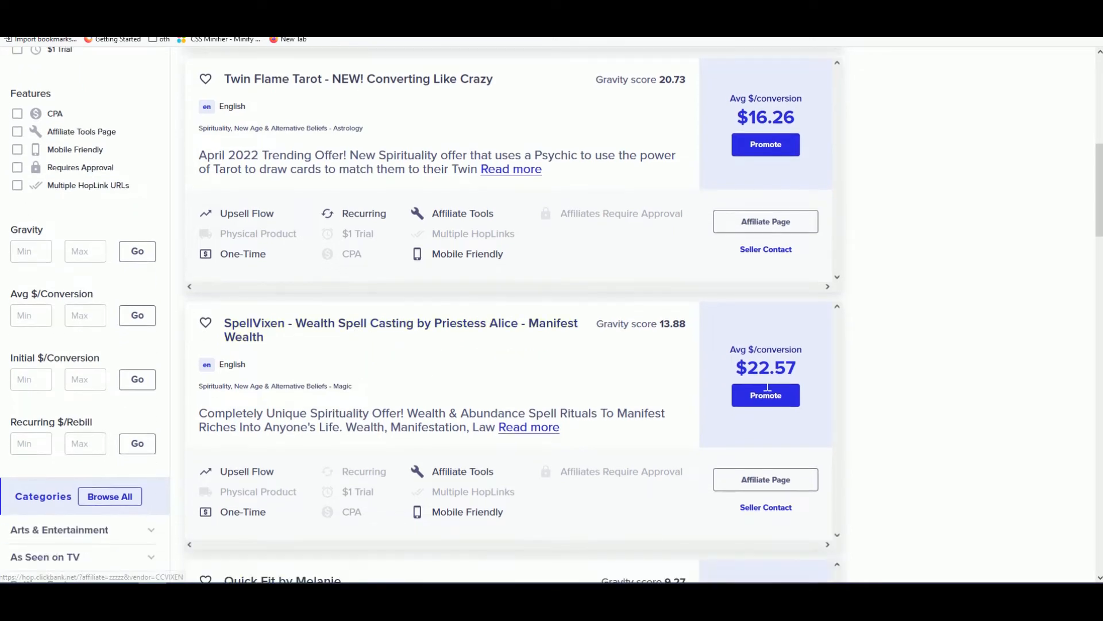
scroll(687, 377, down, 1)
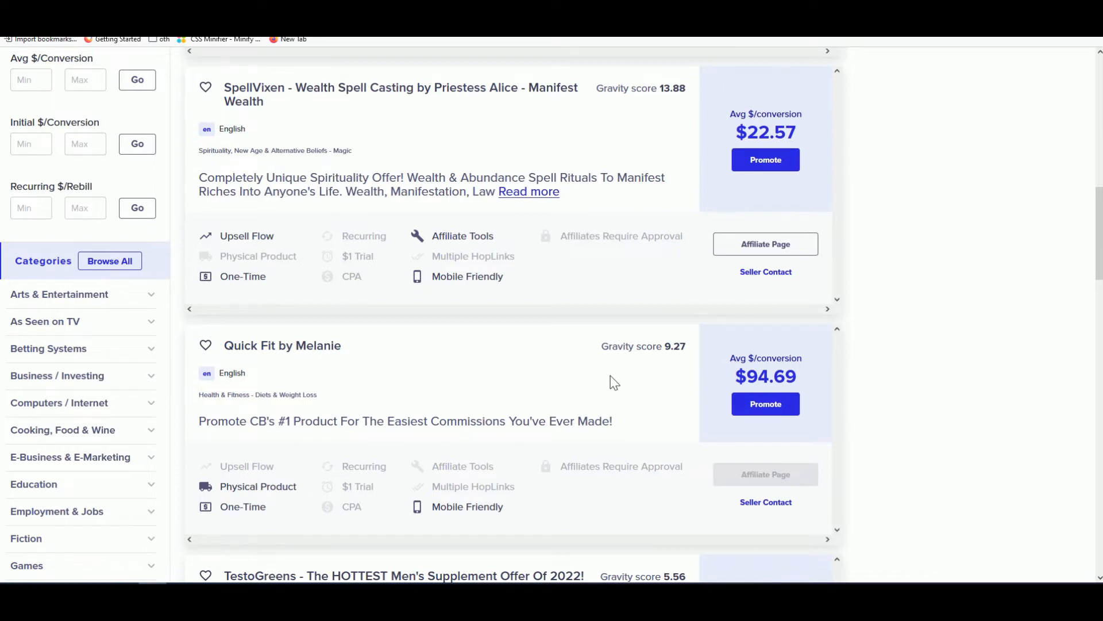
click(259, 355)
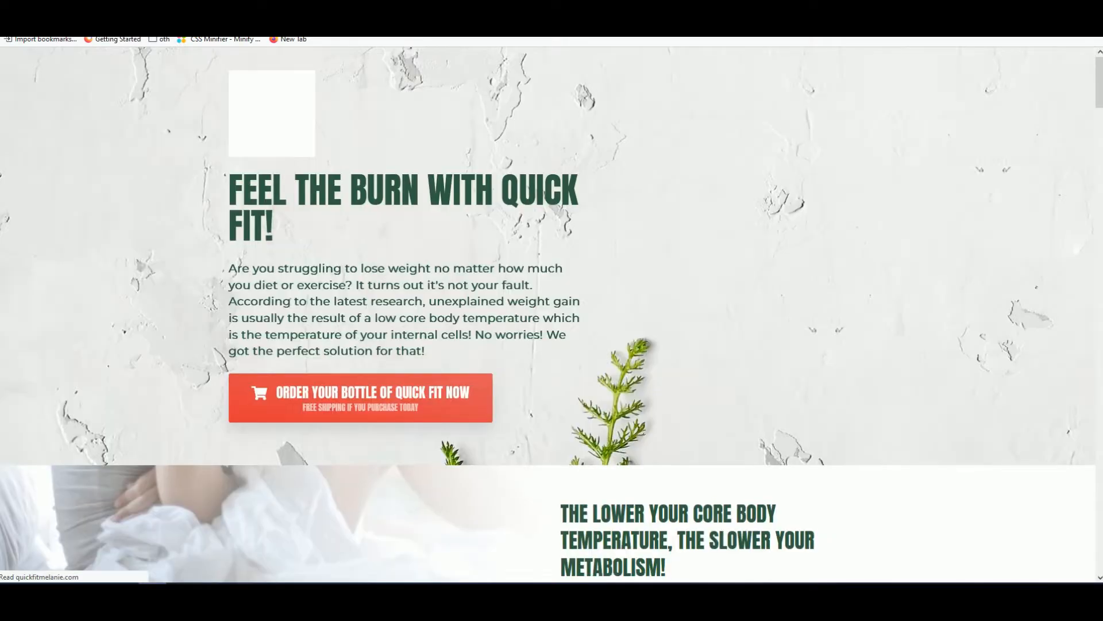
- Open the three-bottle Quick Fit product image on its own in a new tab
scroll(450, 234, down, 9)
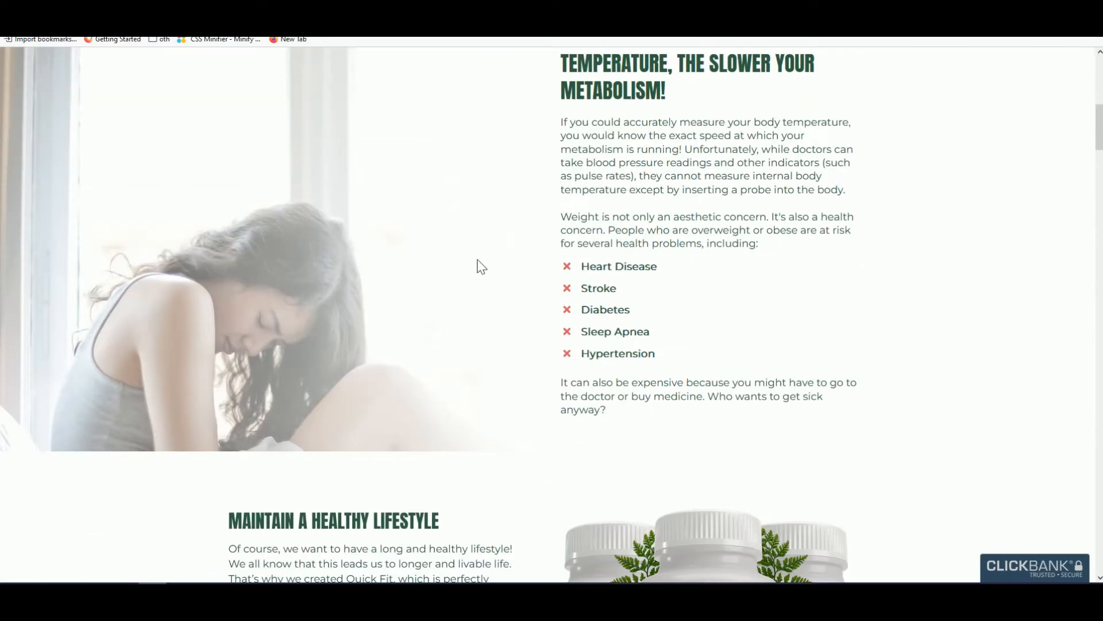
scroll(530, 310, up, 2)
scroll(527, 311, up, 7)
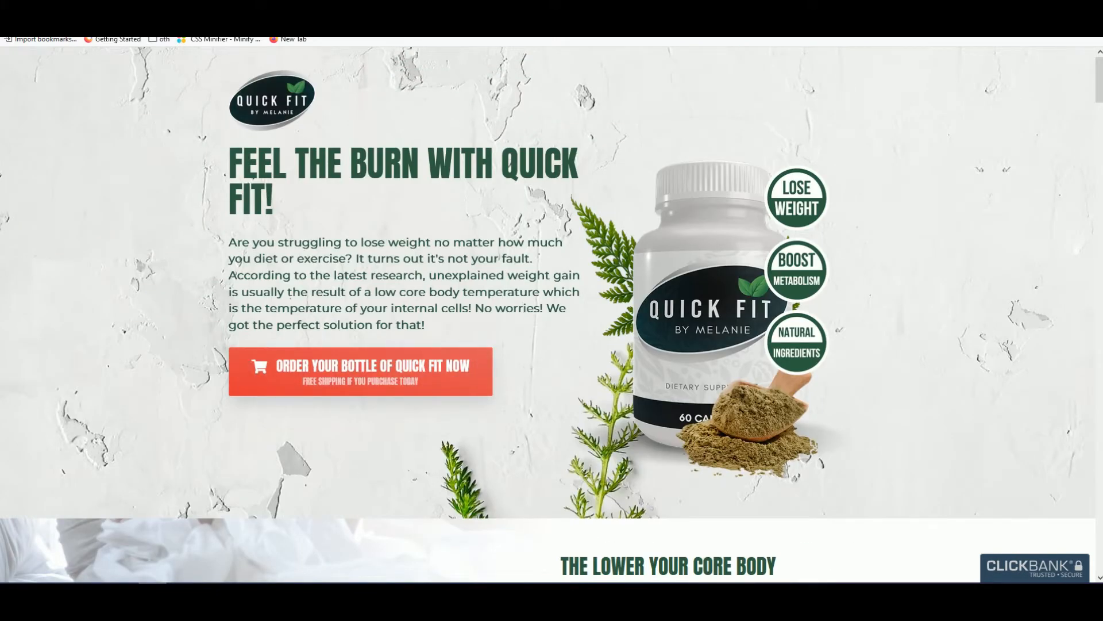
scroll(552, 310, down, 6)
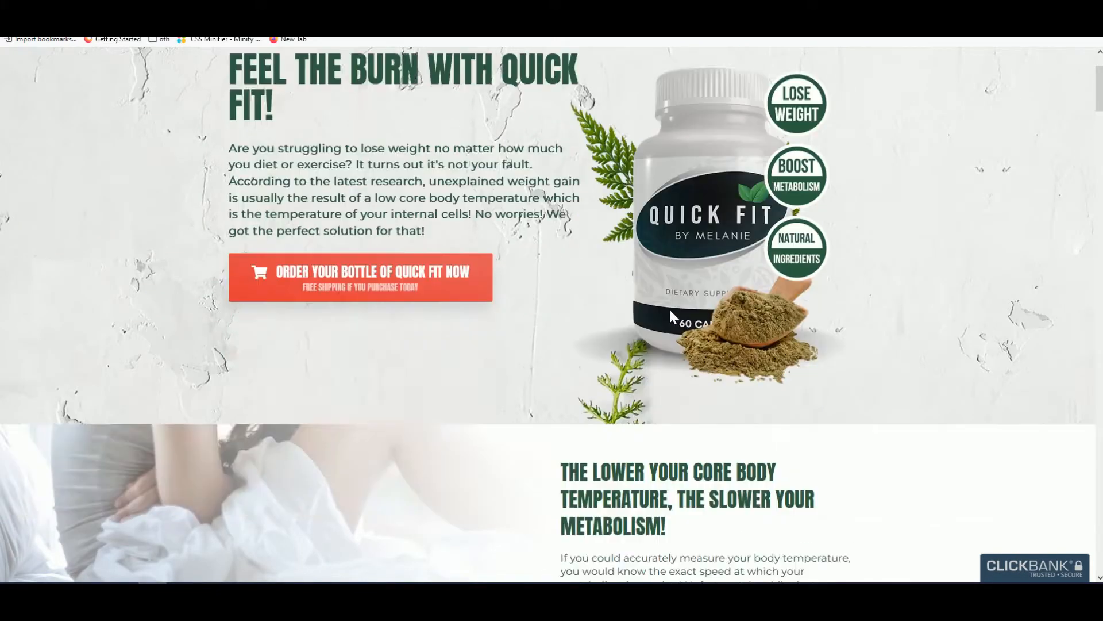
scroll(692, 278, down, 10)
right_click(694, 278)
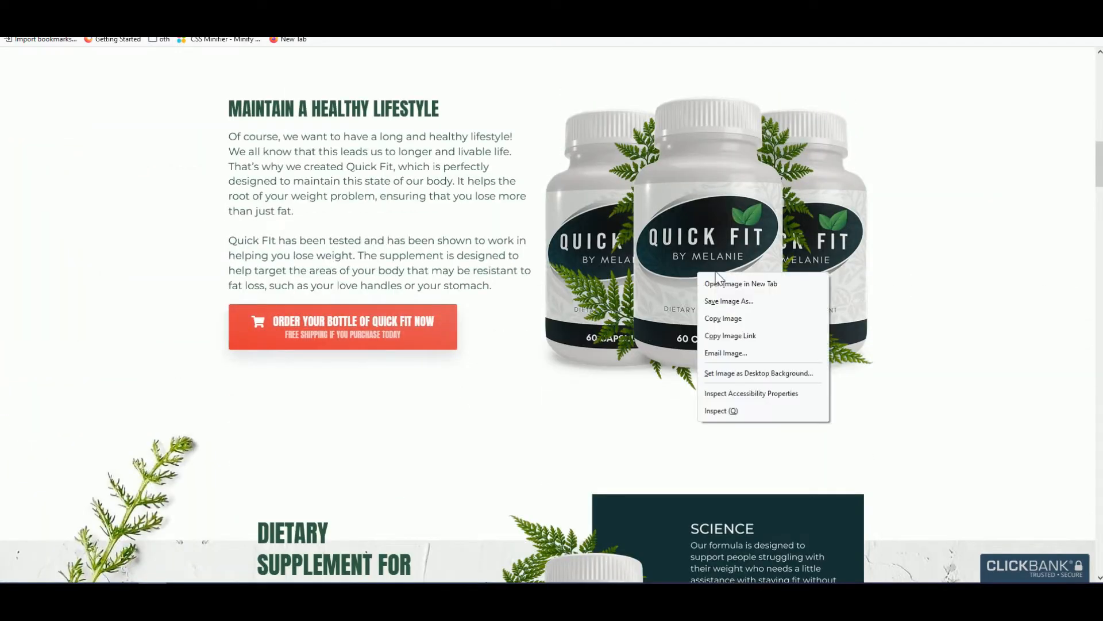
click(722, 280)
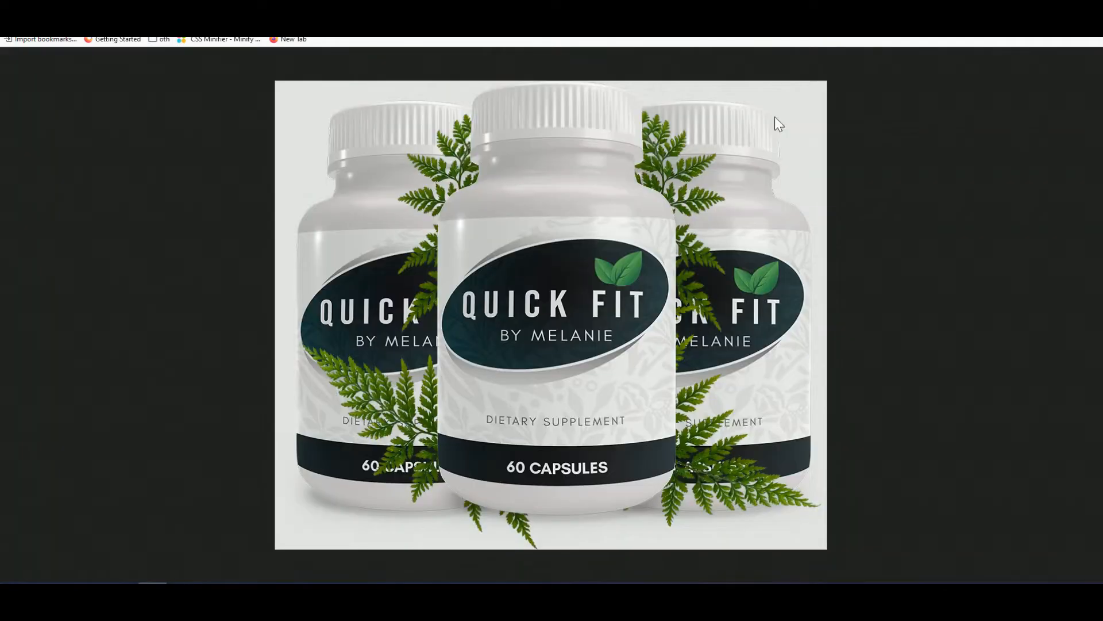
- Save the full-size bottle image as BANNER-2.png
right_click(535, 261)
click(581, 272)
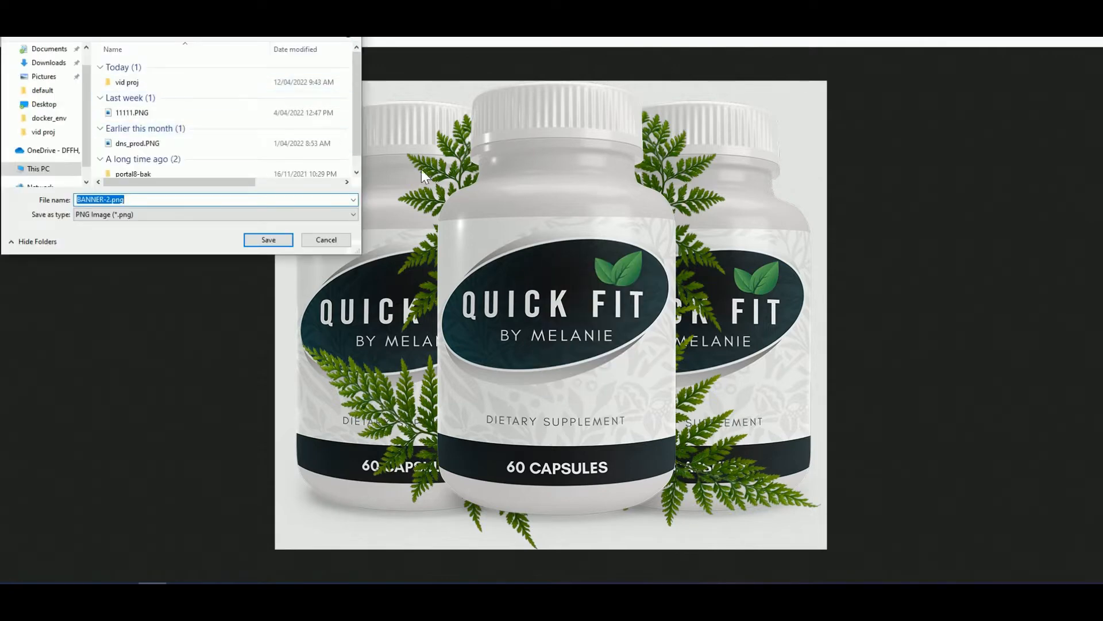
click(339, 237)
right_click(488, 218)
click(496, 228)
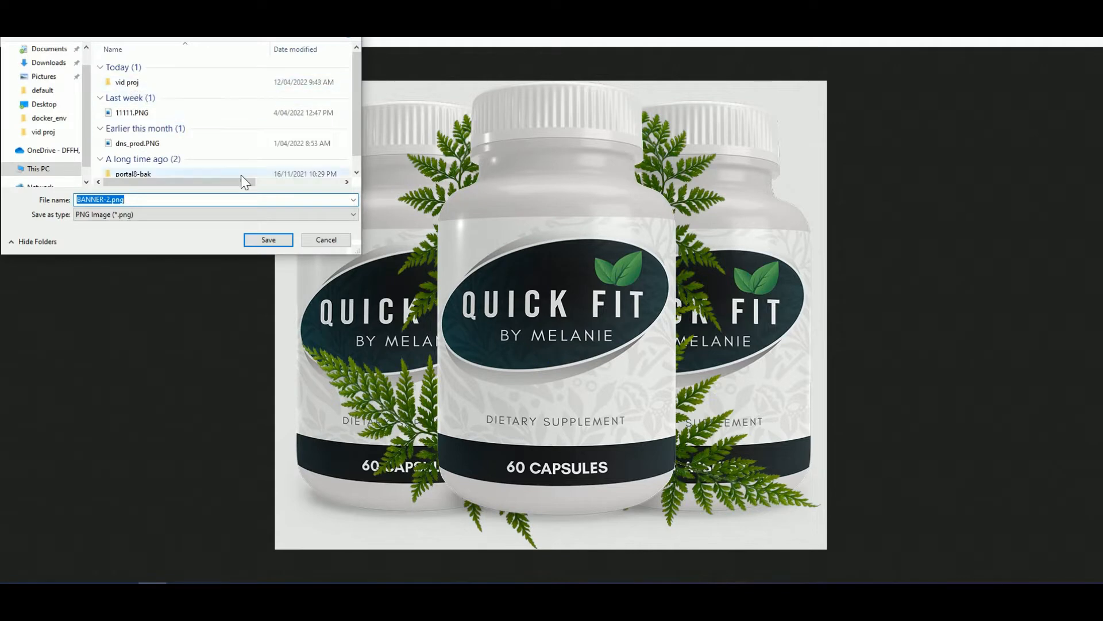
click(322, 237)
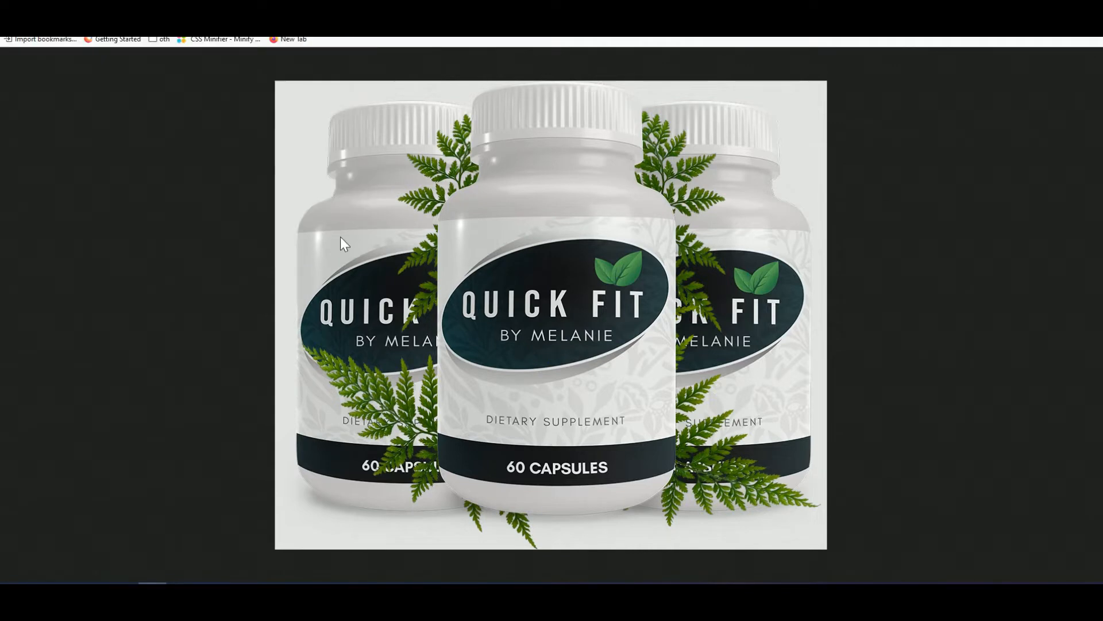
right_click(340, 236)
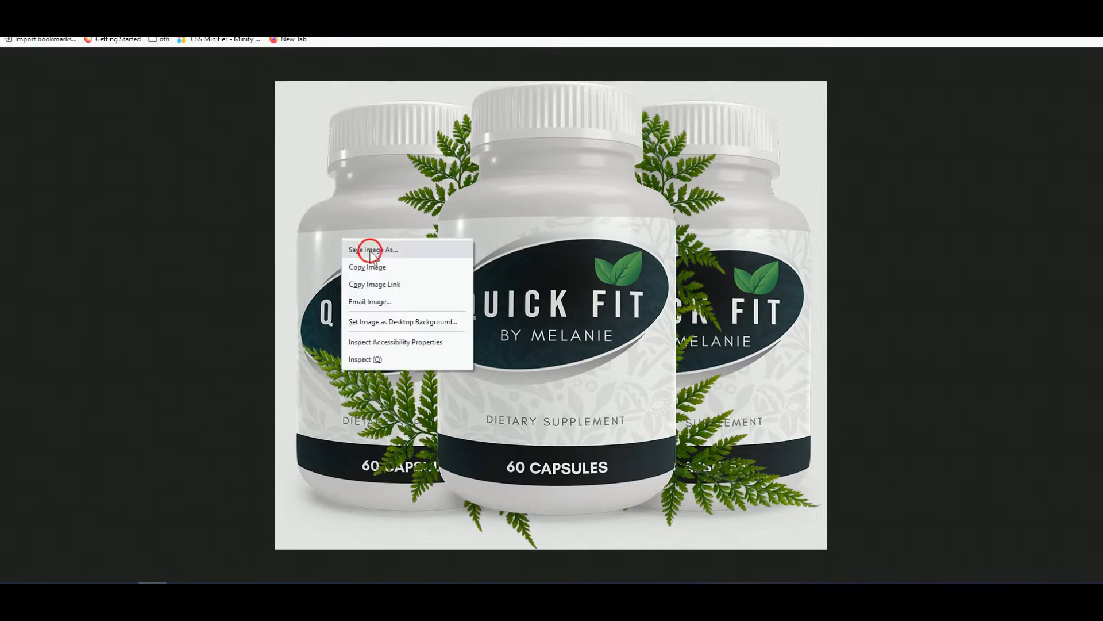
click(362, 245)
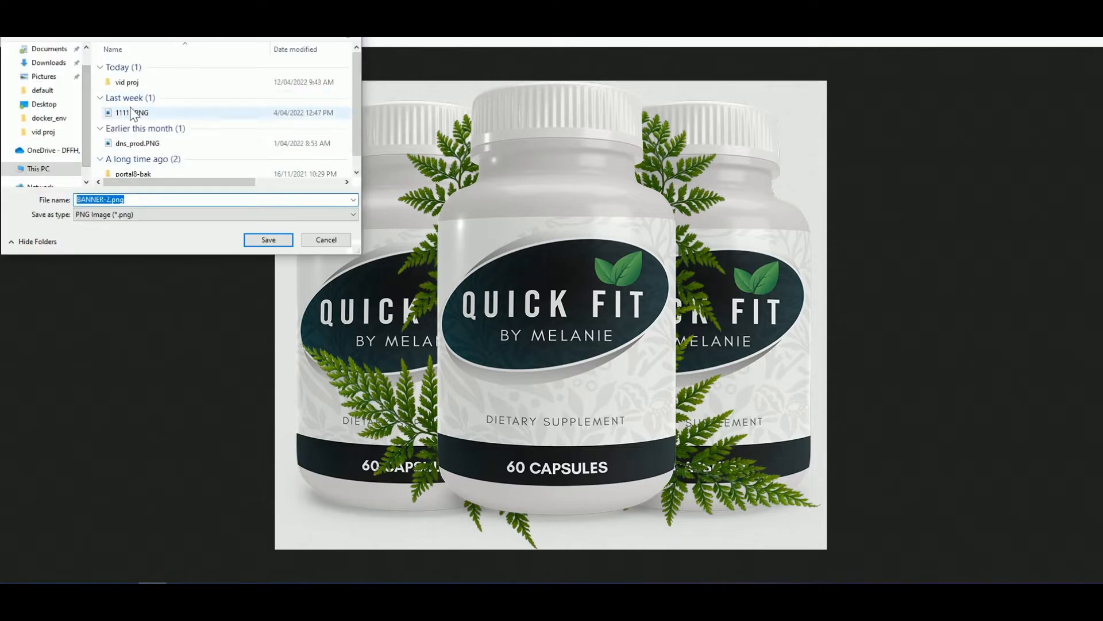
click(265, 241)
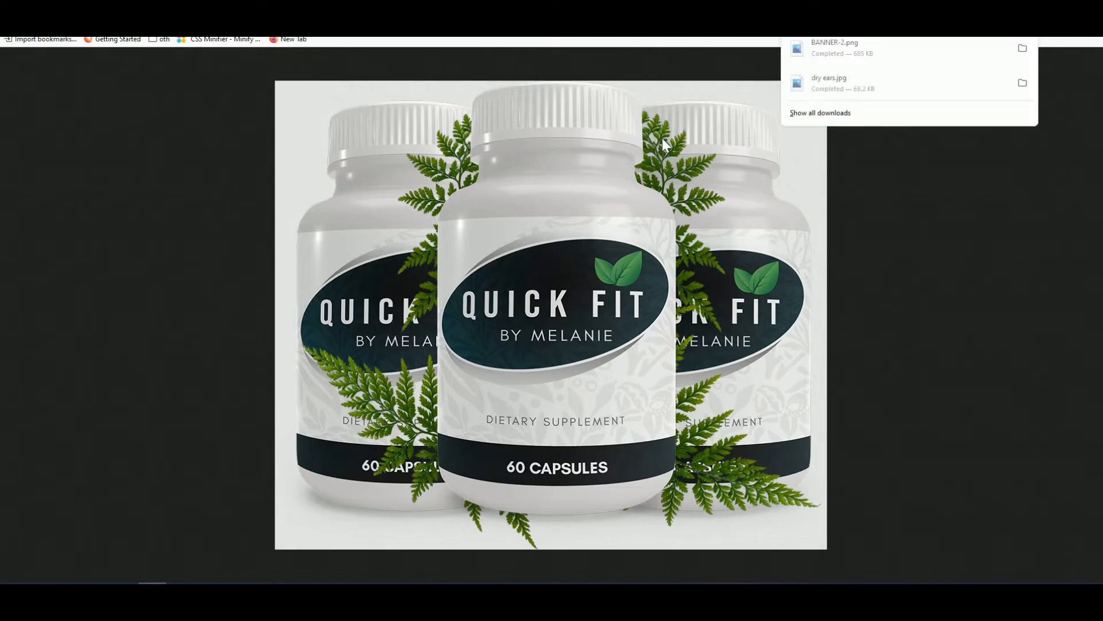
- Back on the sales page, dismiss the WAIT !!! popup and open the leaf plant image alone
click(655, 2)
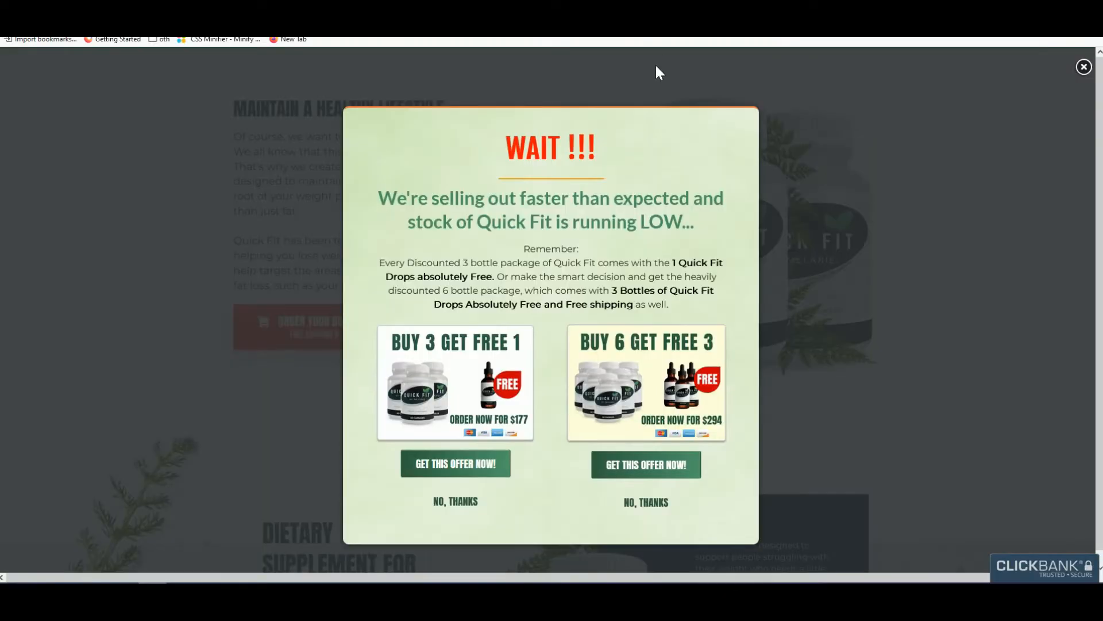
click(809, 179)
scroll(534, 329, down, 15)
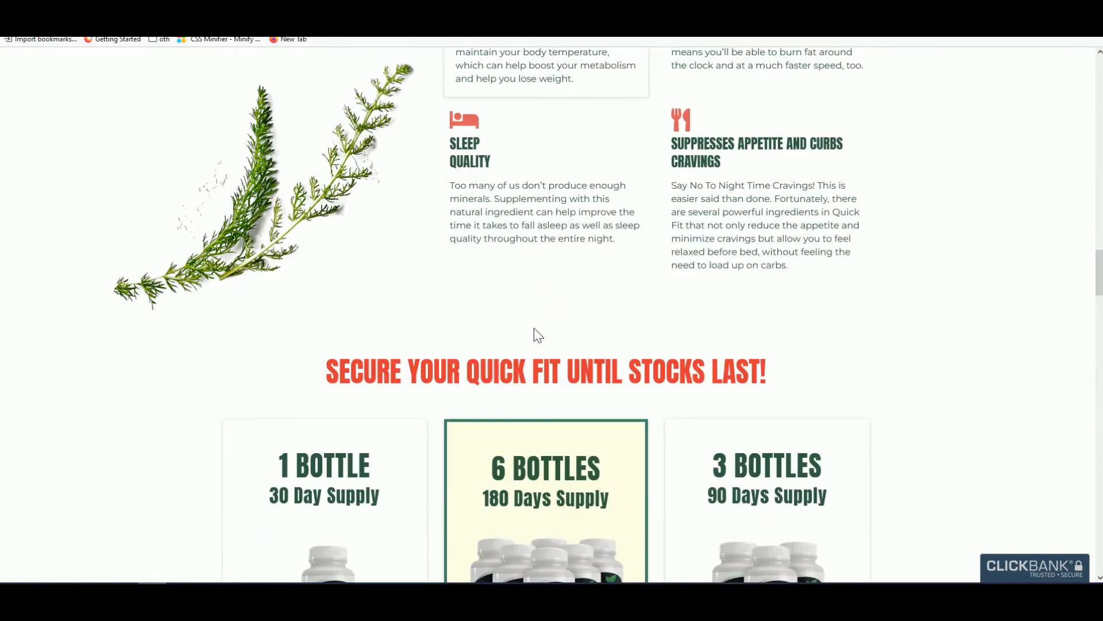
scroll(534, 331, down, 20)
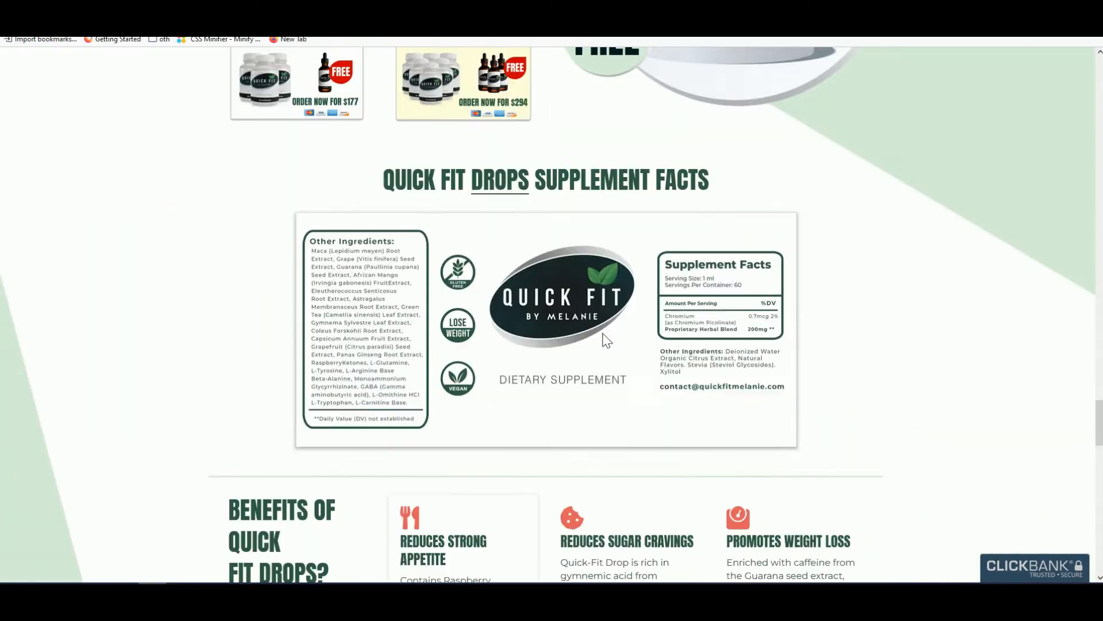
drag(1092, 423, 1043, 265)
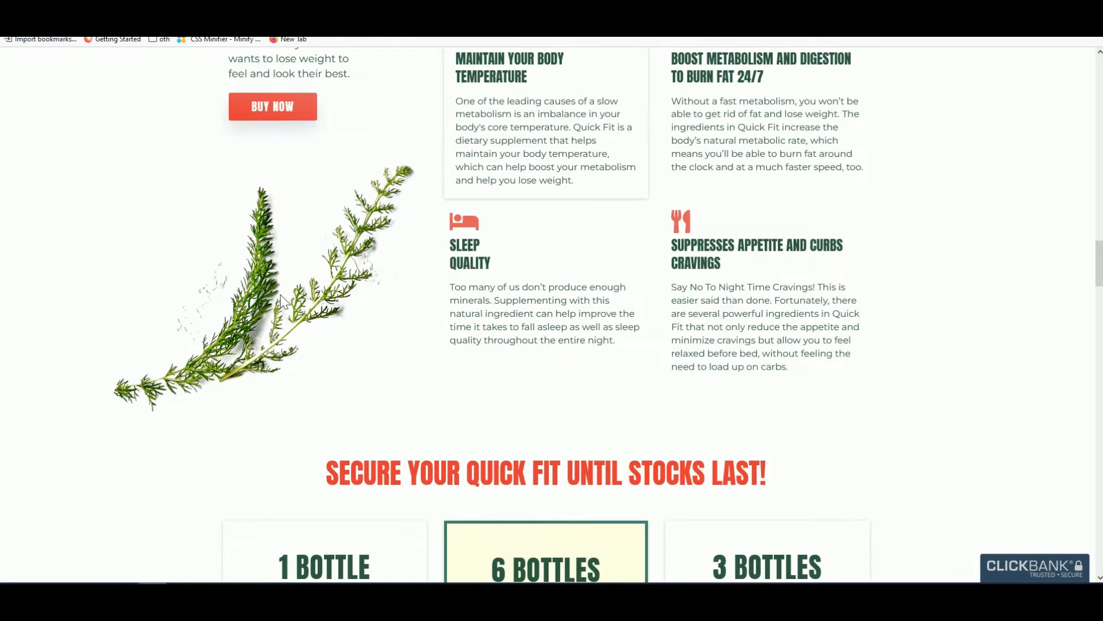
right_click(282, 300)
click(311, 307)
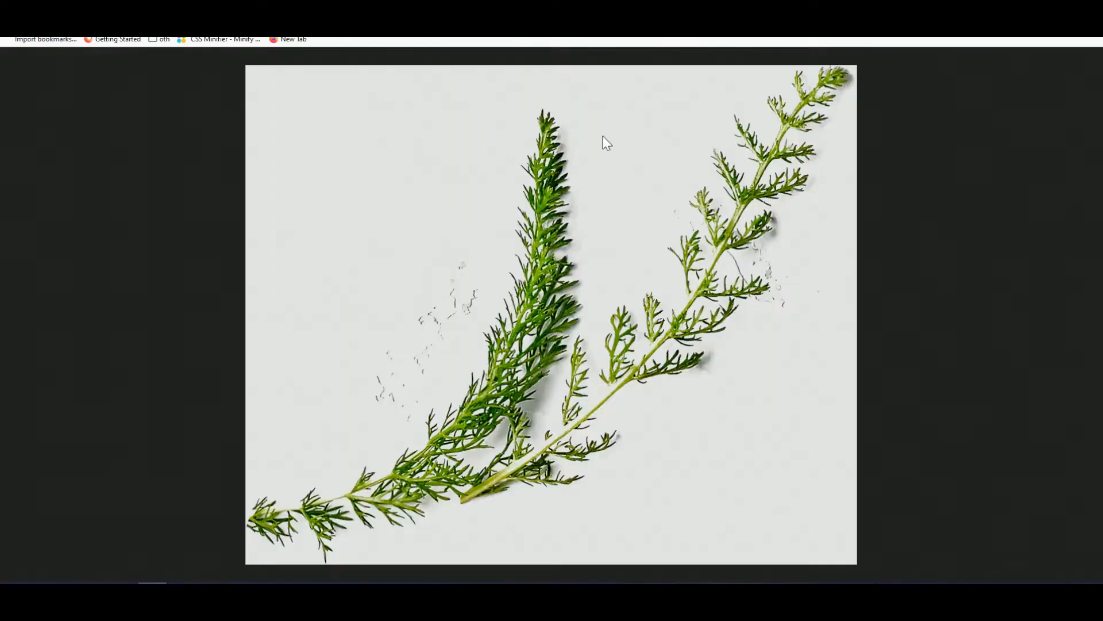
- Save the leaf image as LEAF-1.png
right_click(518, 234)
click(554, 246)
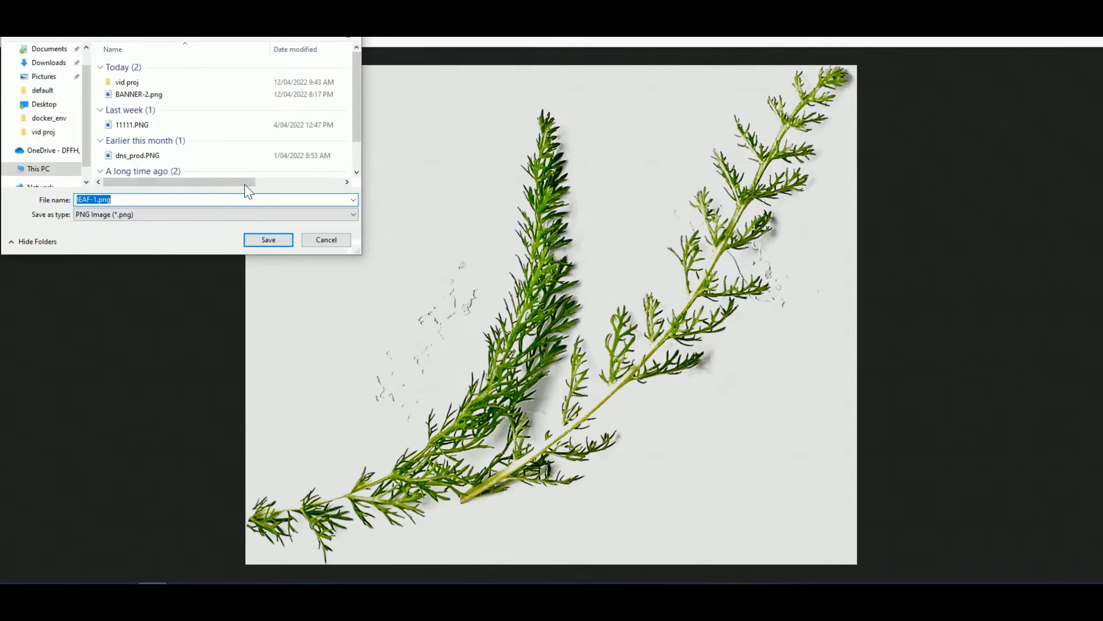
click(269, 240)
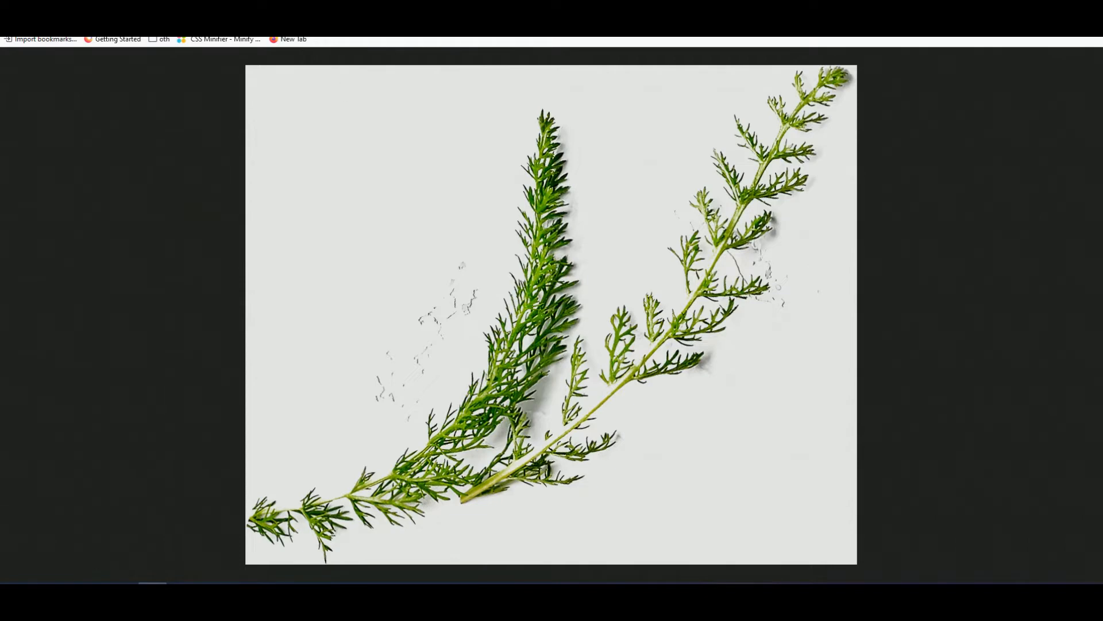
click(276, 9)
- Log in to ThePagePro with the account username and password
click(597, 154)
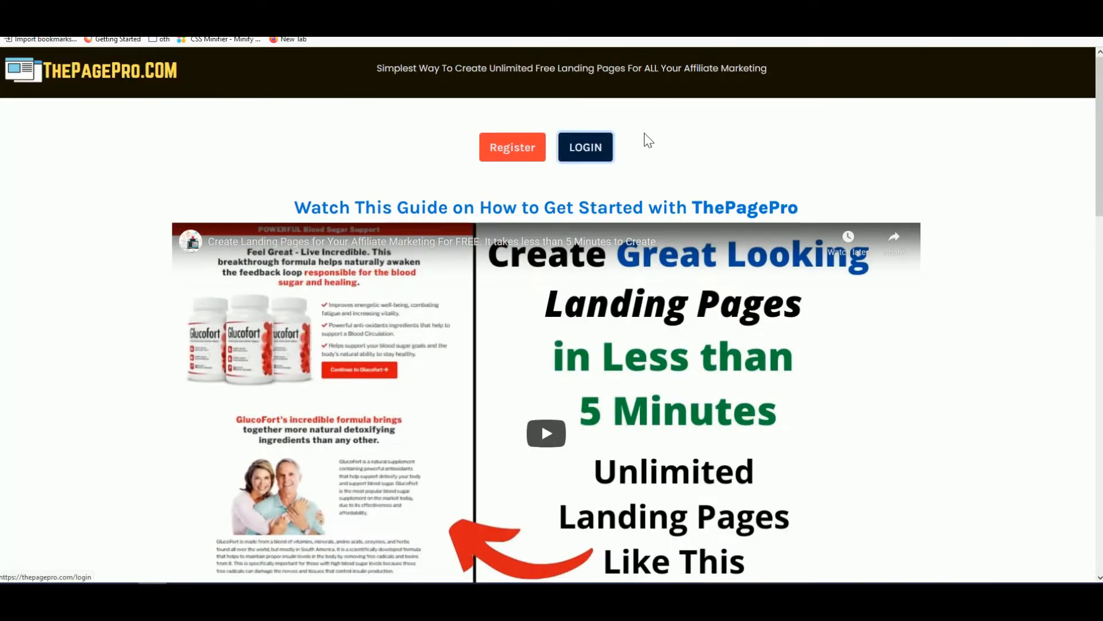
click(467, 238)
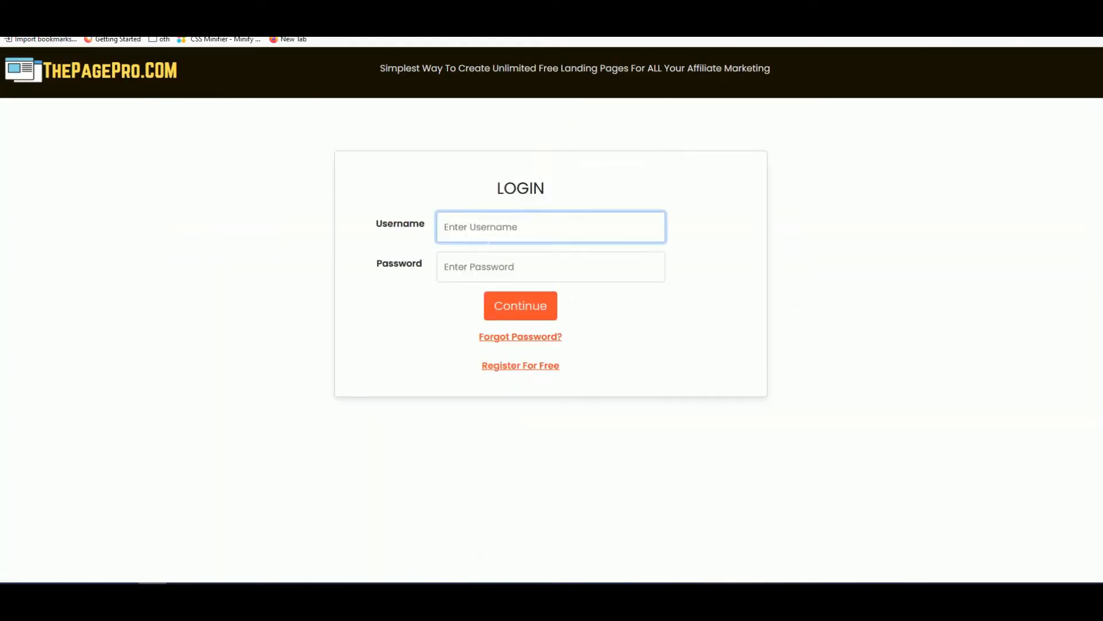
text(benbux)
key(Tab)
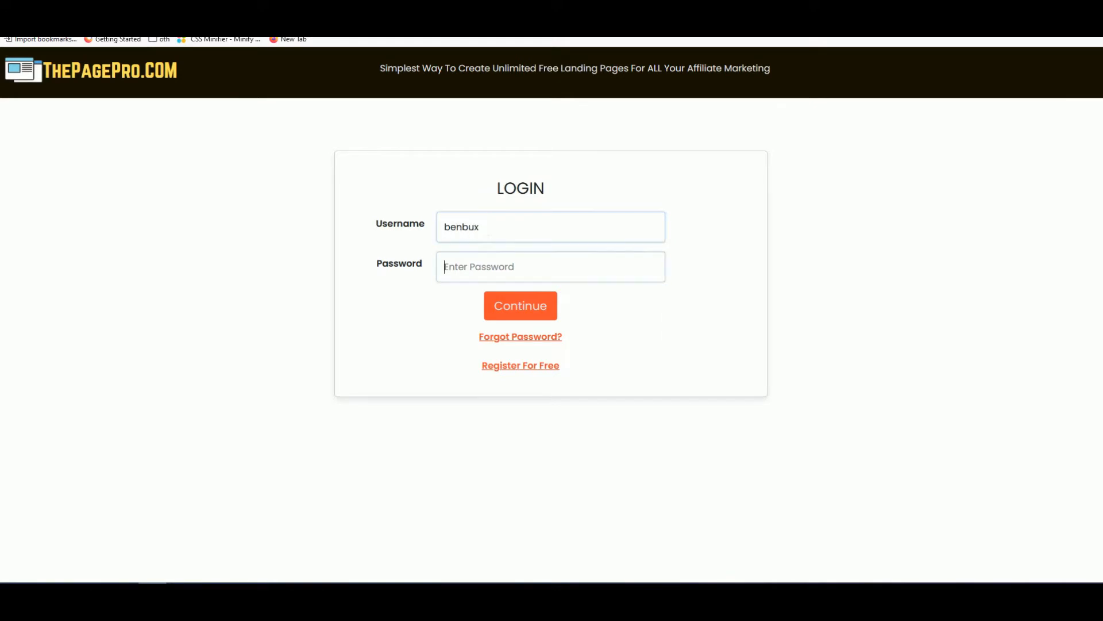
text(********)
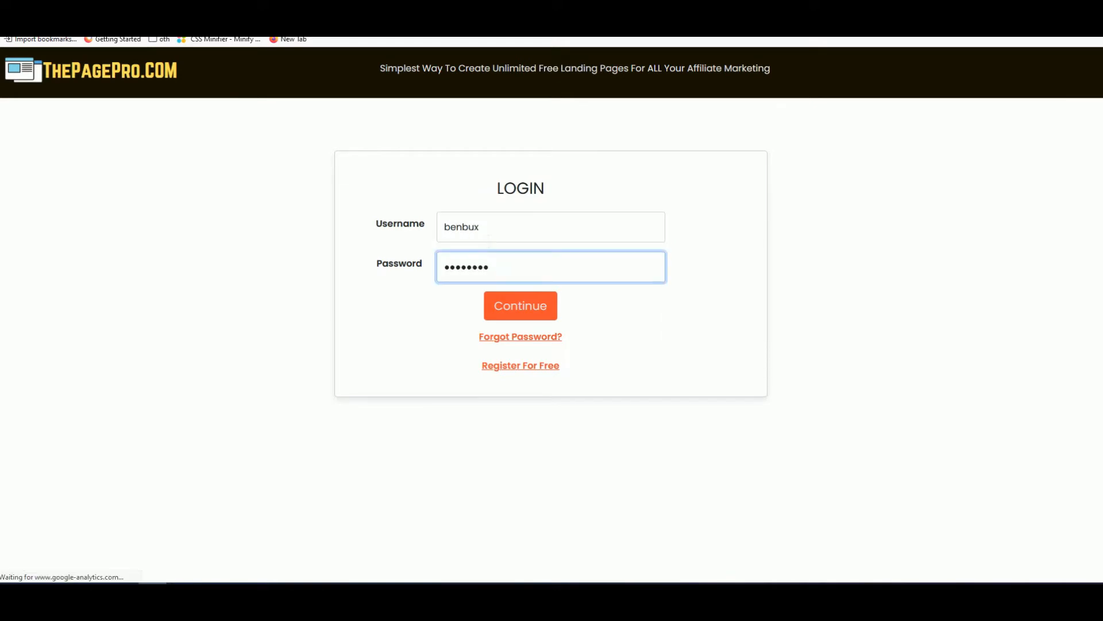
key(Return)
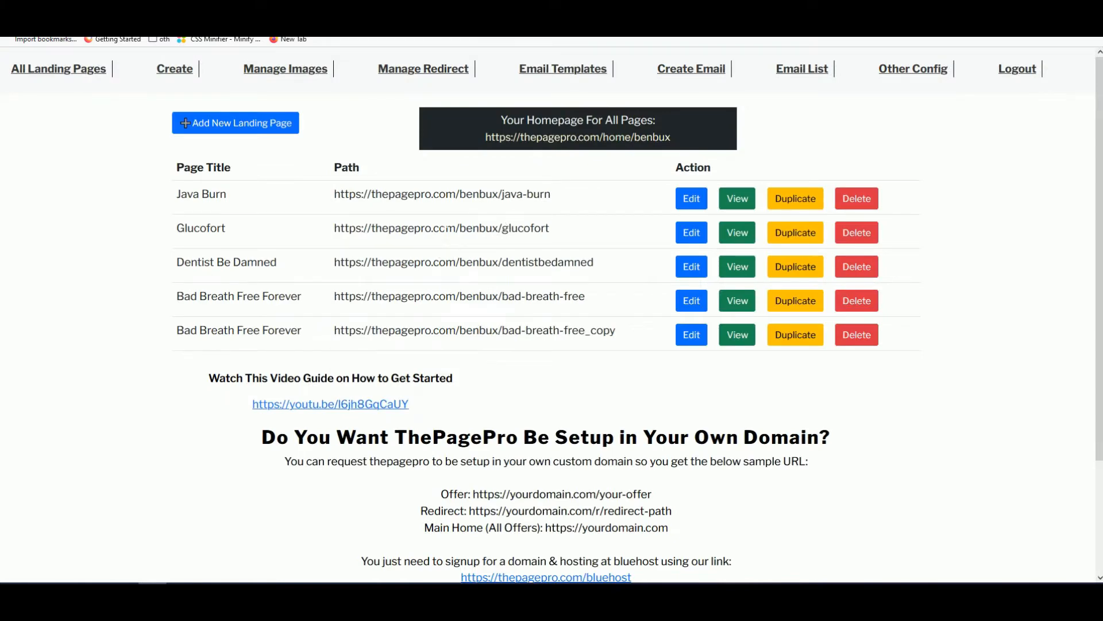
- Review the five existing landing pages, selecting the dentistbedamned path name
scroll(446, 228, down, 3)
scroll(481, 239, up, 3)
scroll(464, 298, down, 1)
scroll(464, 299, down, 2)
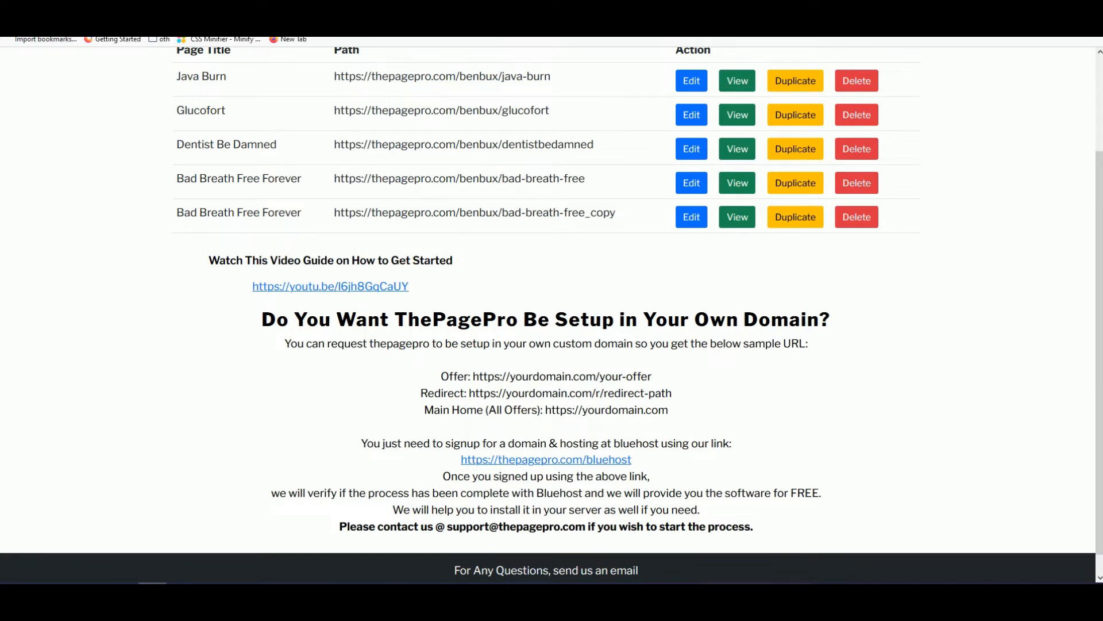
scroll(618, 468, up, 2)
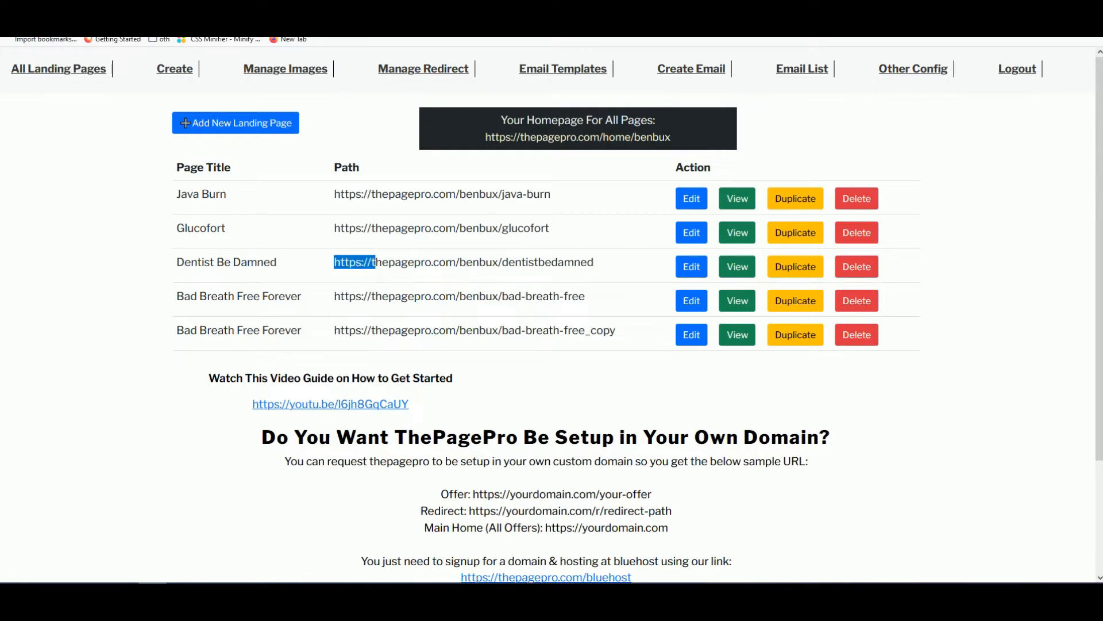
double_click(479, 262)
double_click(529, 262)
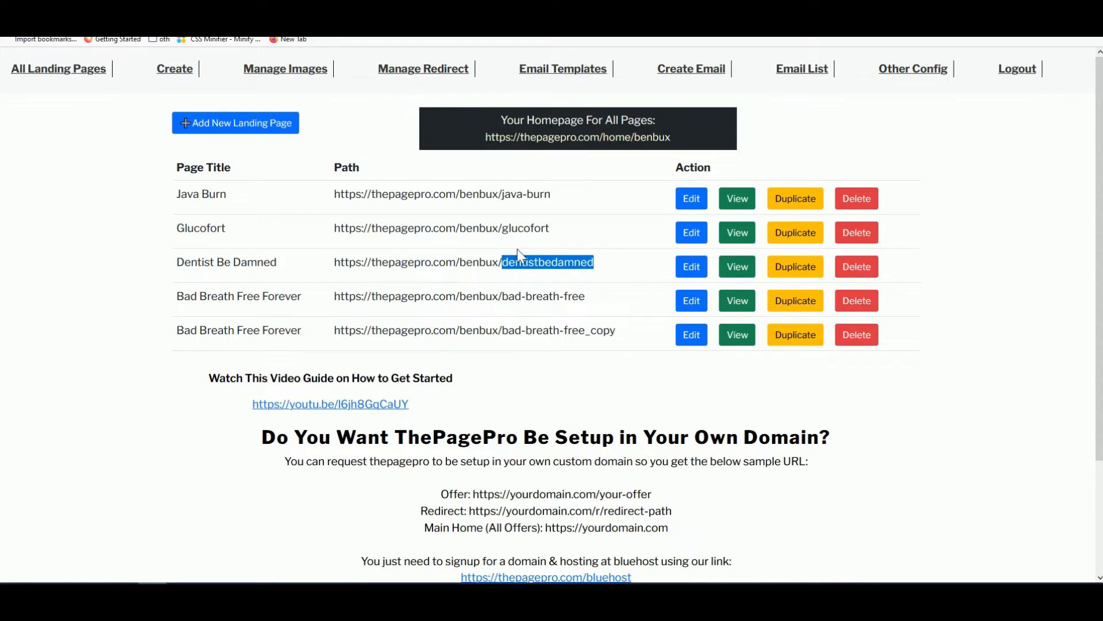
scroll(517, 249, down, 2)
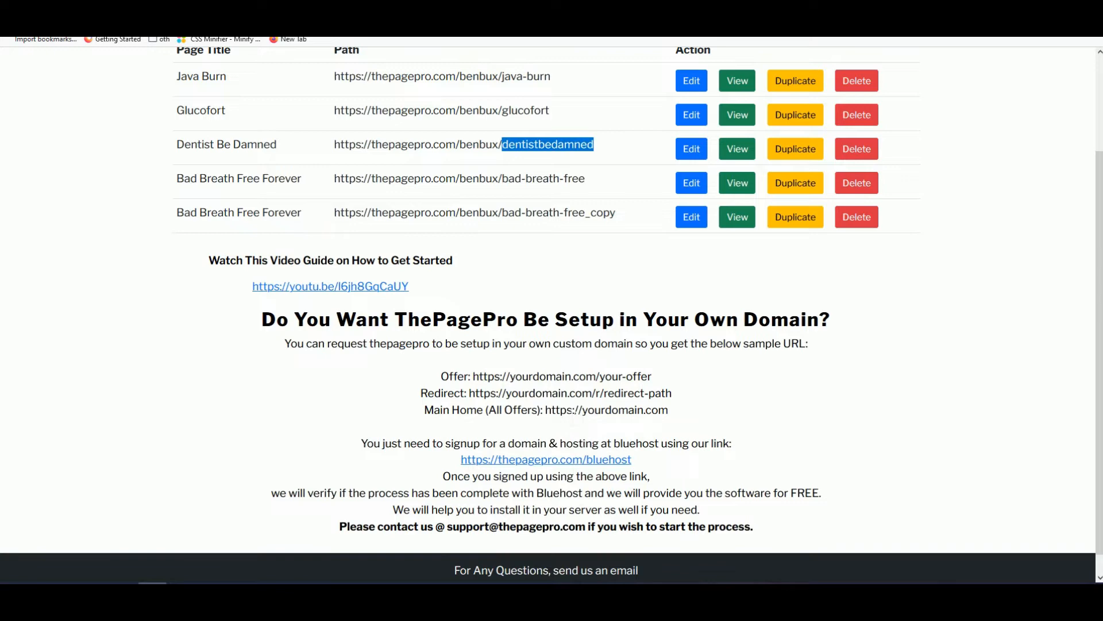
scroll(527, 347, up, 2)
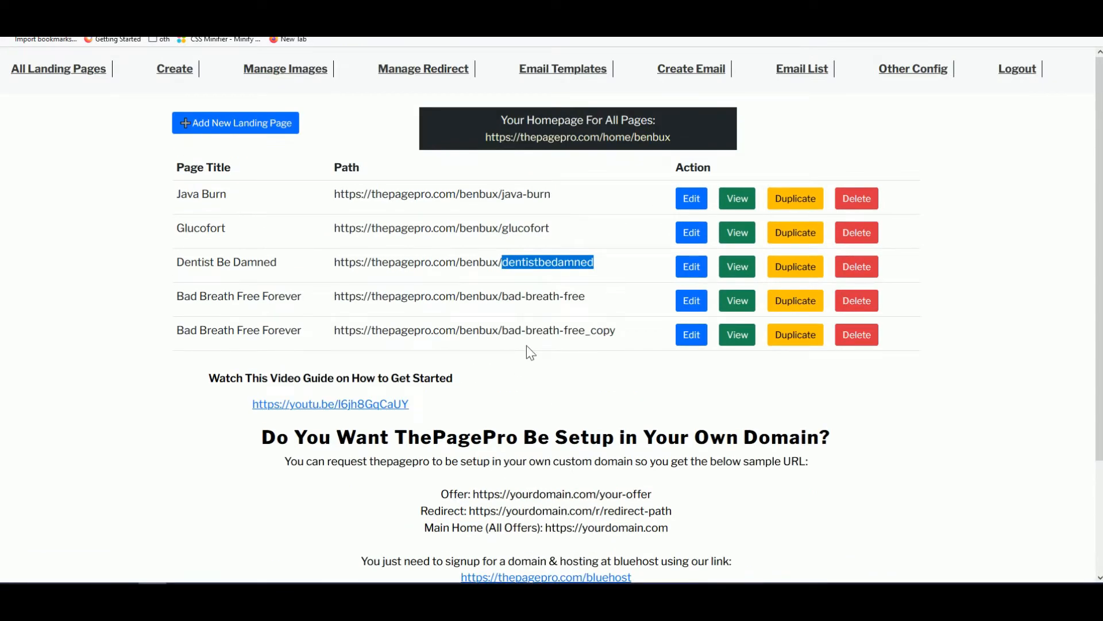
- Open graboffernow.com in a new browser tab
key(ctrl+t)
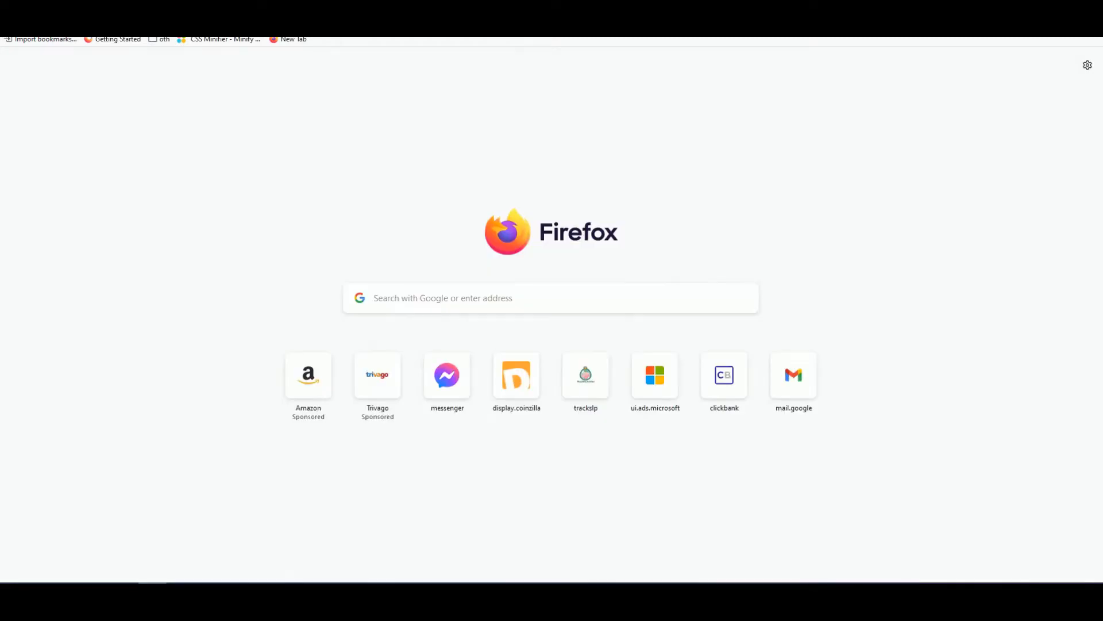
click(372, 34)
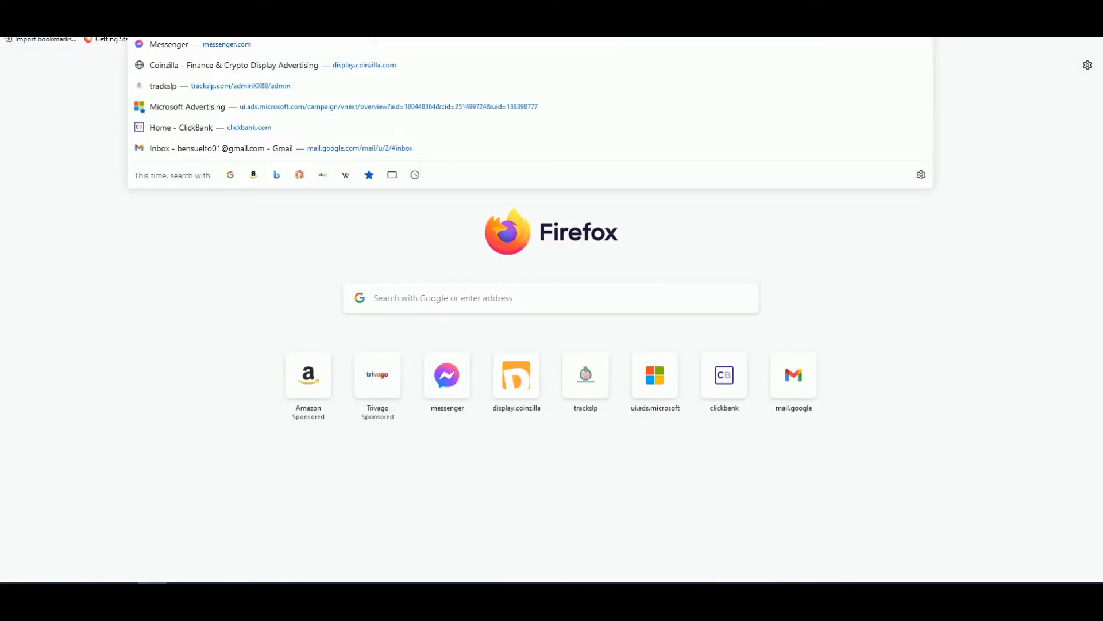
text(gta)
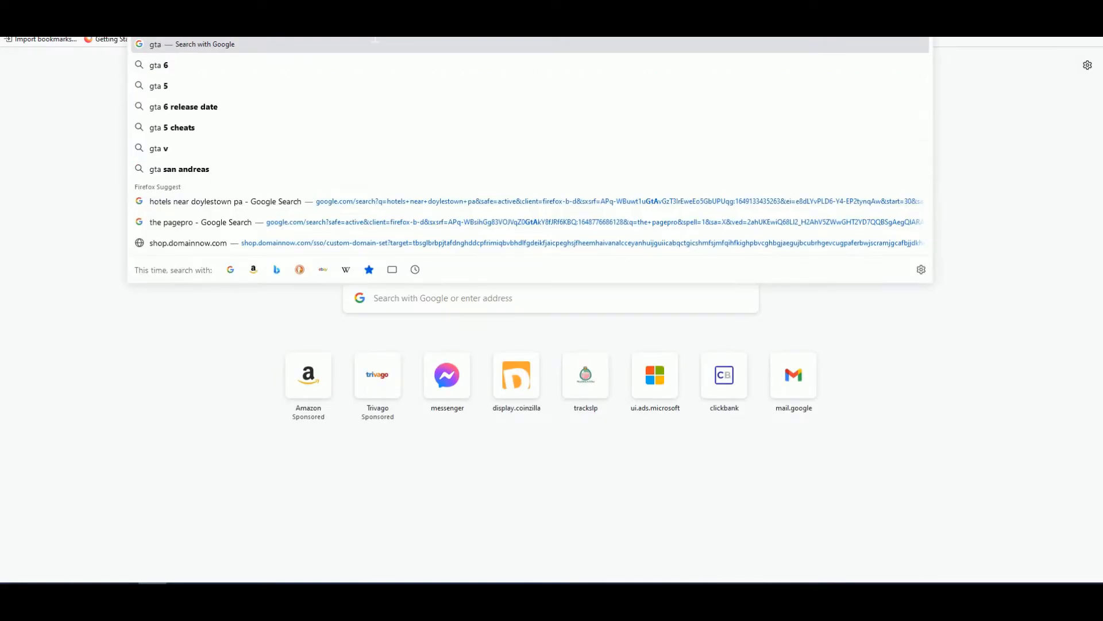
key(BackSpace)
key(BackSpace)
text(ra)
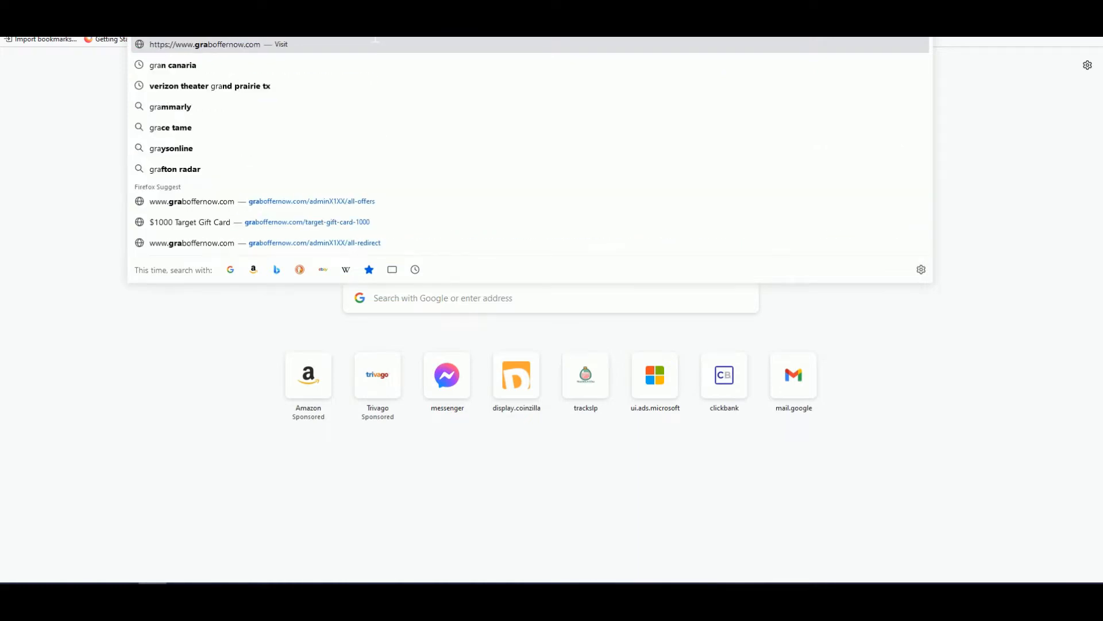
key(Return)
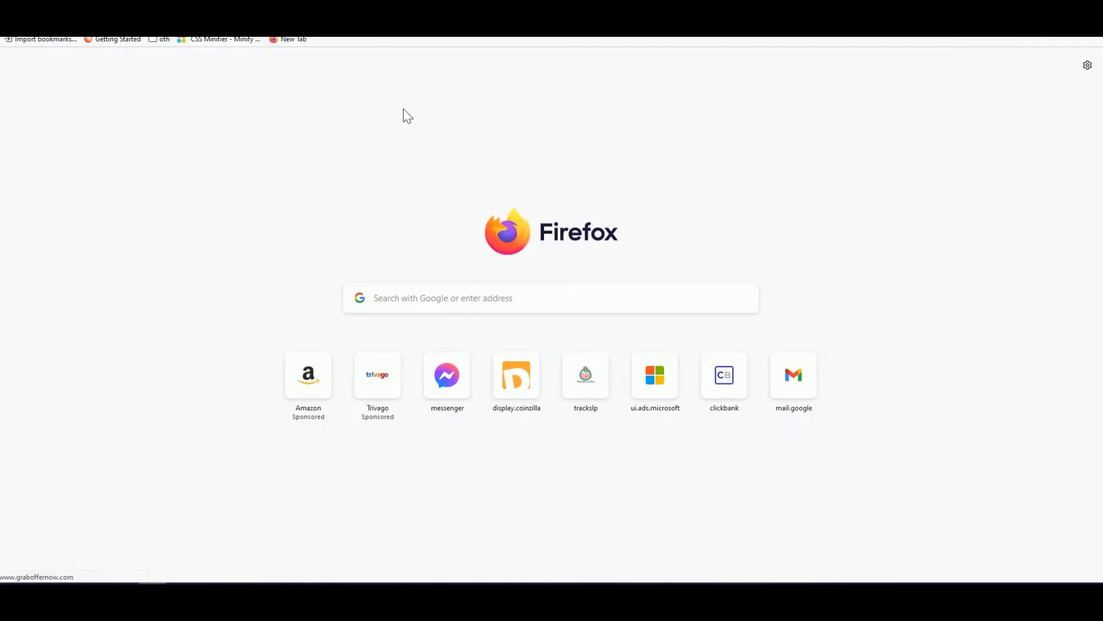
- Log in on graboffernow.com with the domain's username and password
click(468, 226)
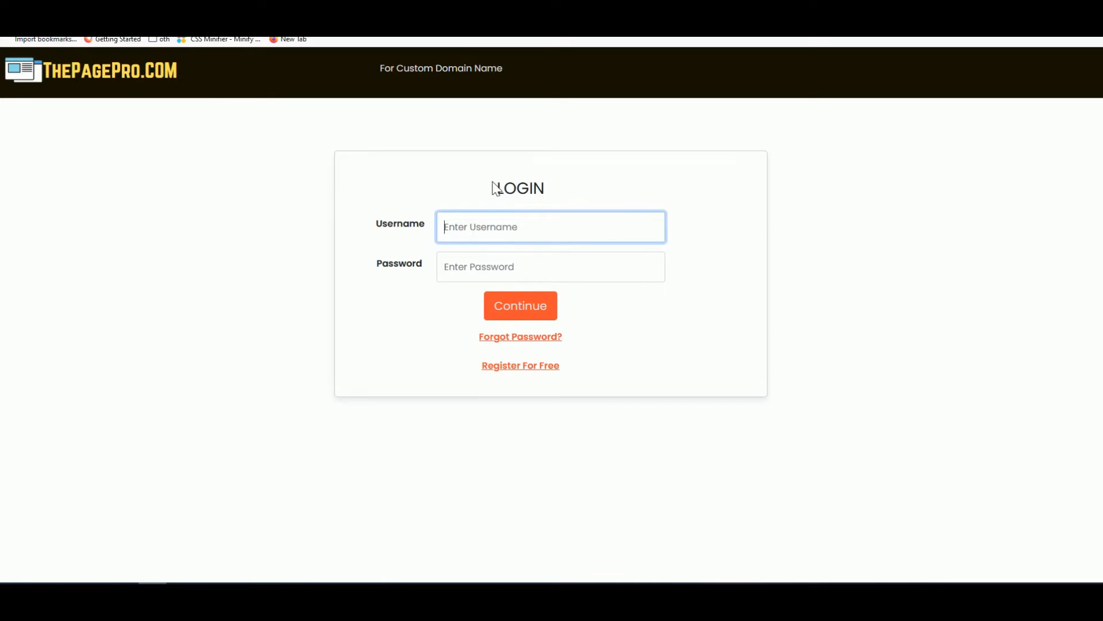
text(admin)
key(Tab)
text(1234567)
key(Return)
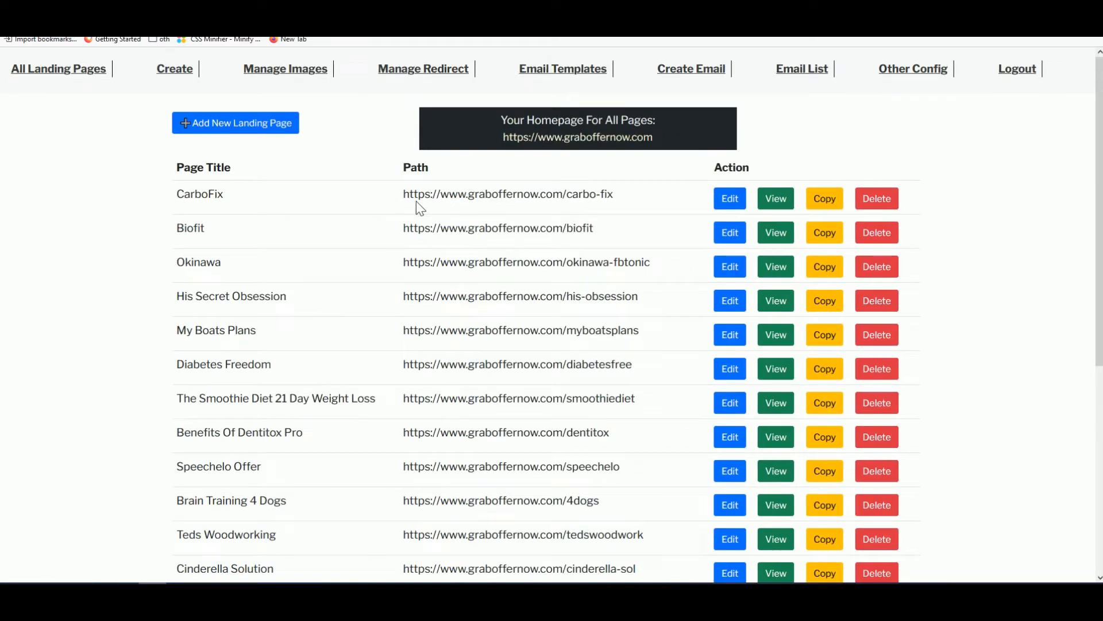
- Select the CarboFix page URL in the list, then begin adding a new landing page
drag(404, 196, 547, 210)
click(532, 244)
scroll(534, 255, down, 2)
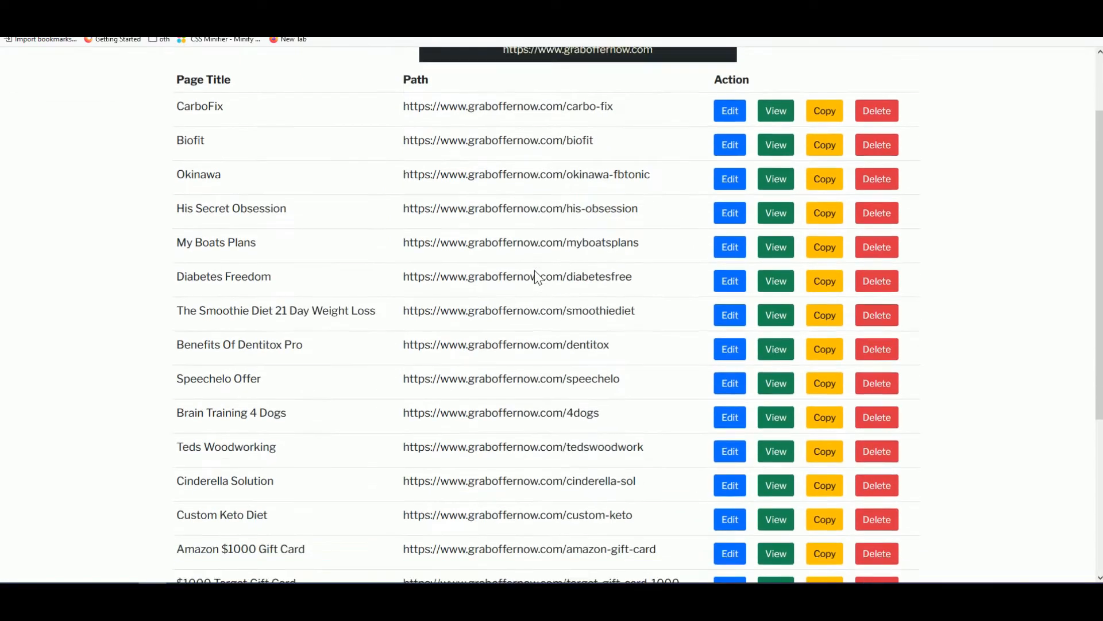
scroll(534, 270, up, 2)
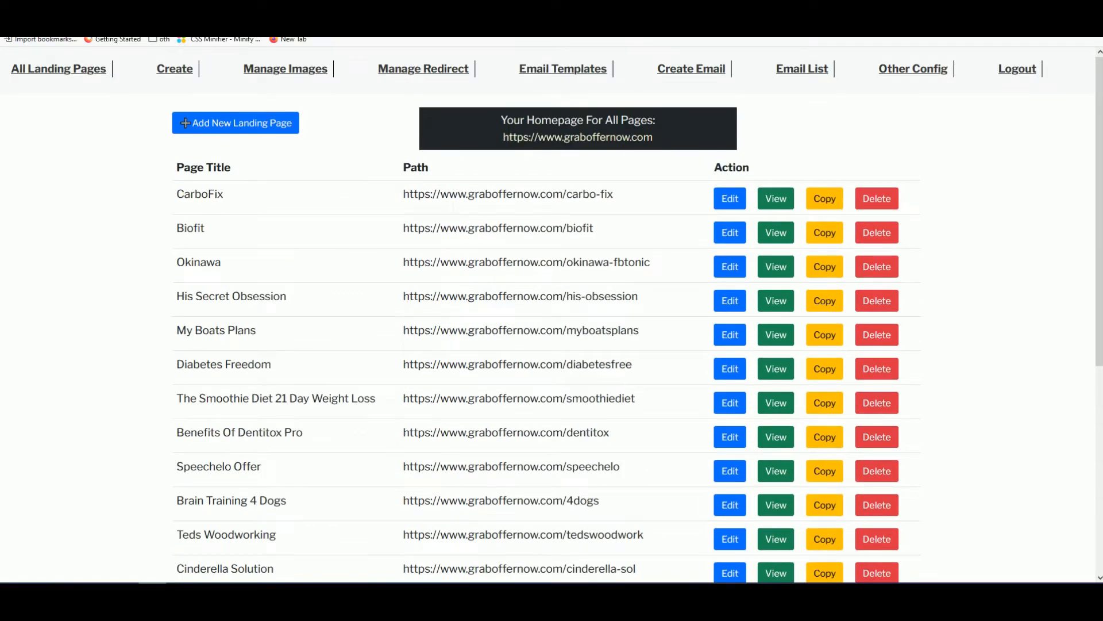
drag(402, 198, 619, 198)
click(623, 199)
scroll(625, 208, down, 1)
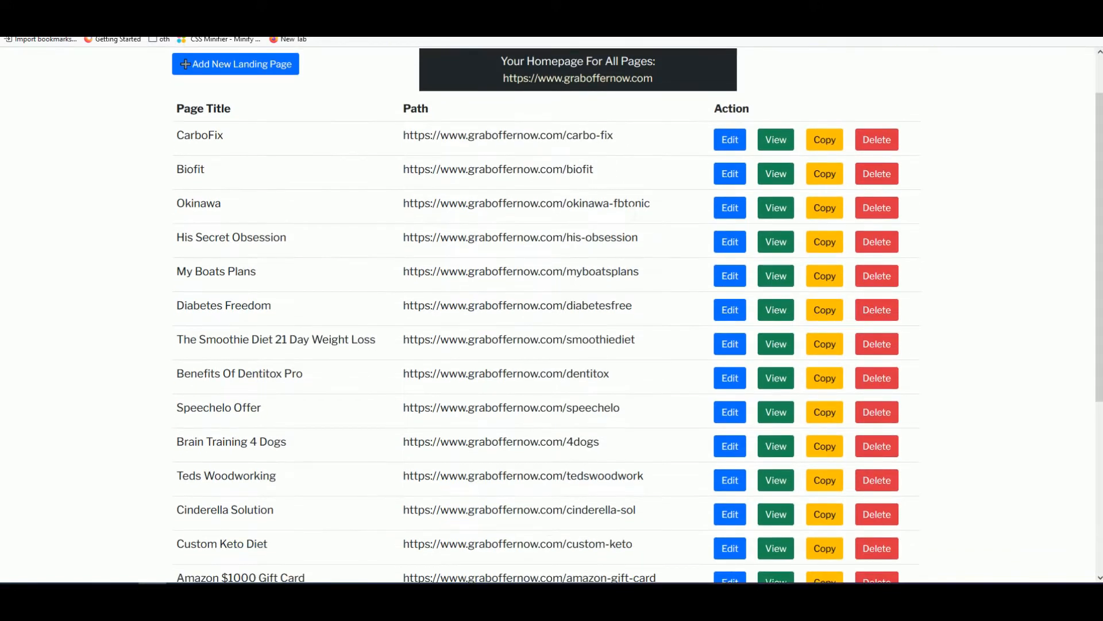
scroll(630, 205, up, 1)
drag(615, 196, 402, 196)
click(389, 224)
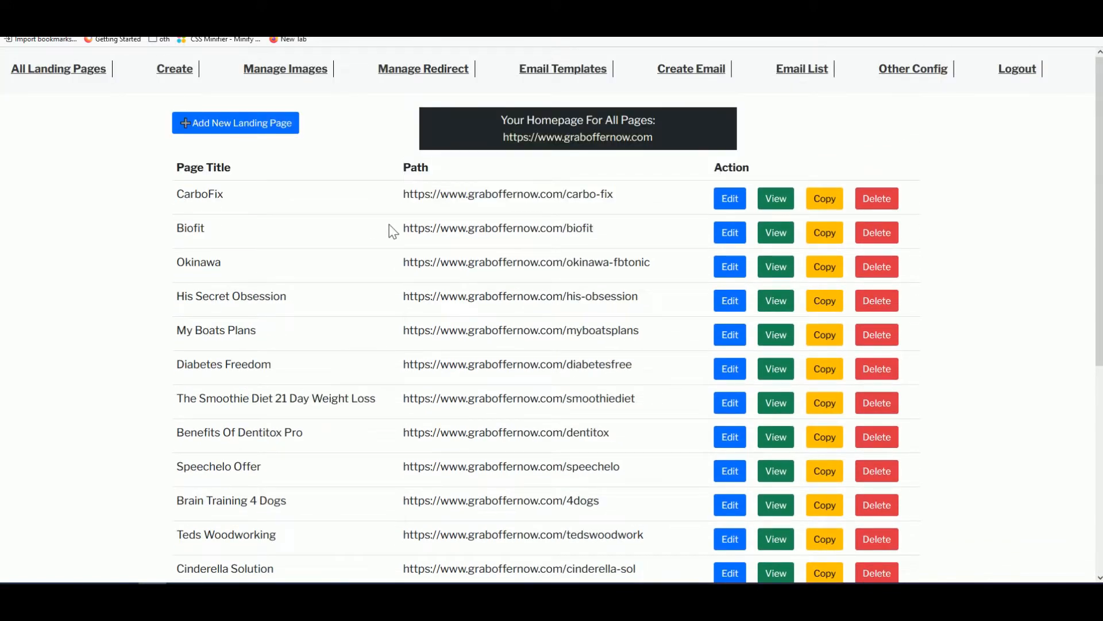
click(253, 128)
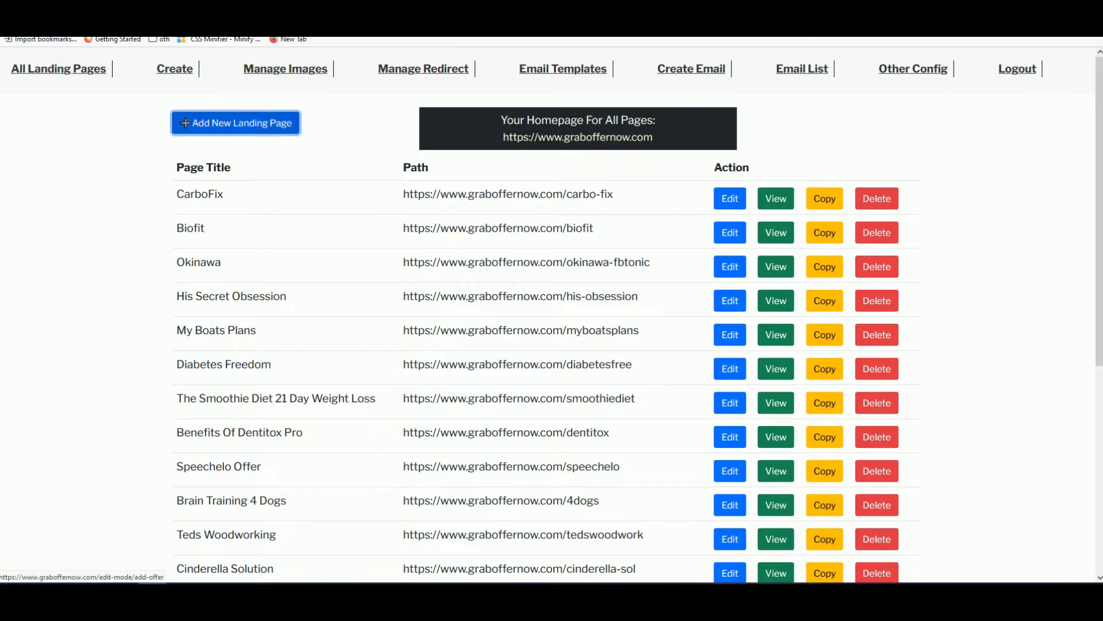
- Title the page 'Quick Fit By Melanie' with path name quickfit
click(262, 169)
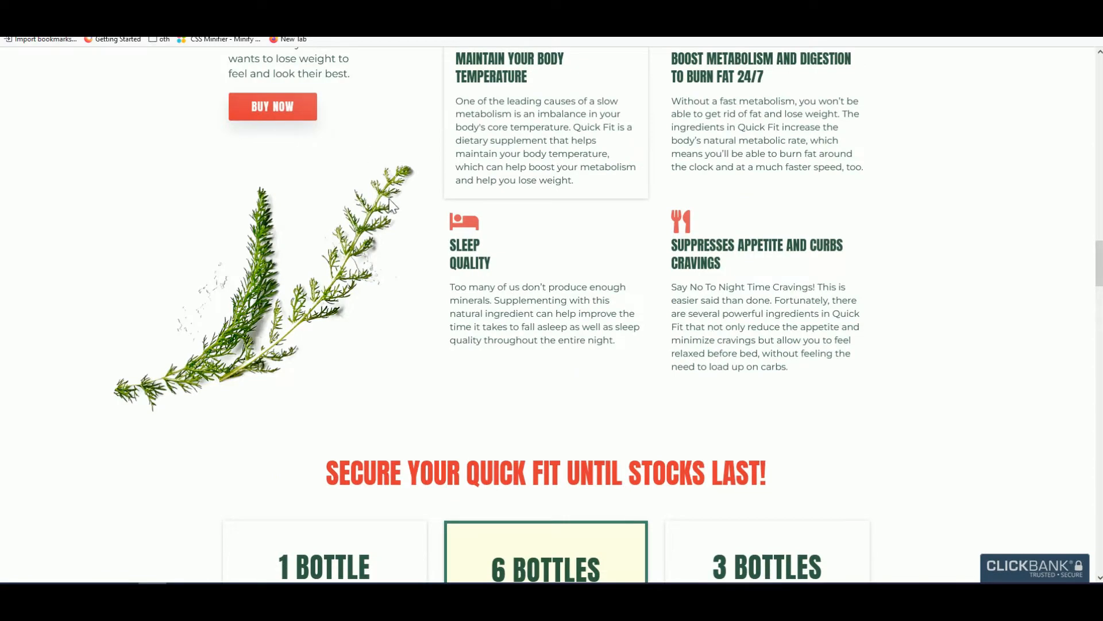
scroll(382, 193, up, 10)
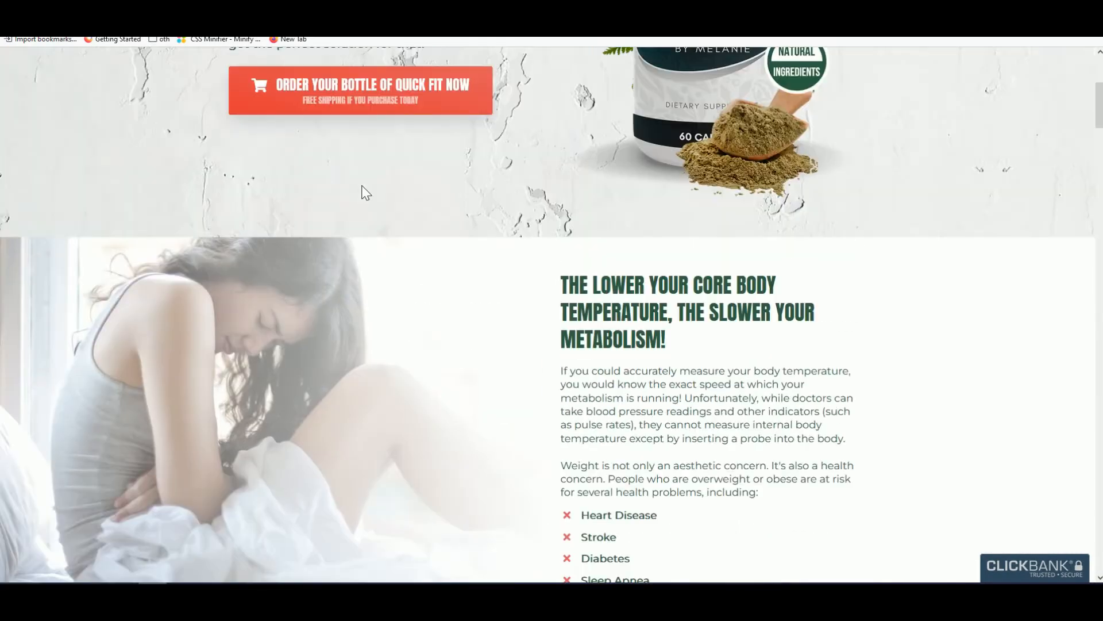
scroll(365, 192, up, 5)
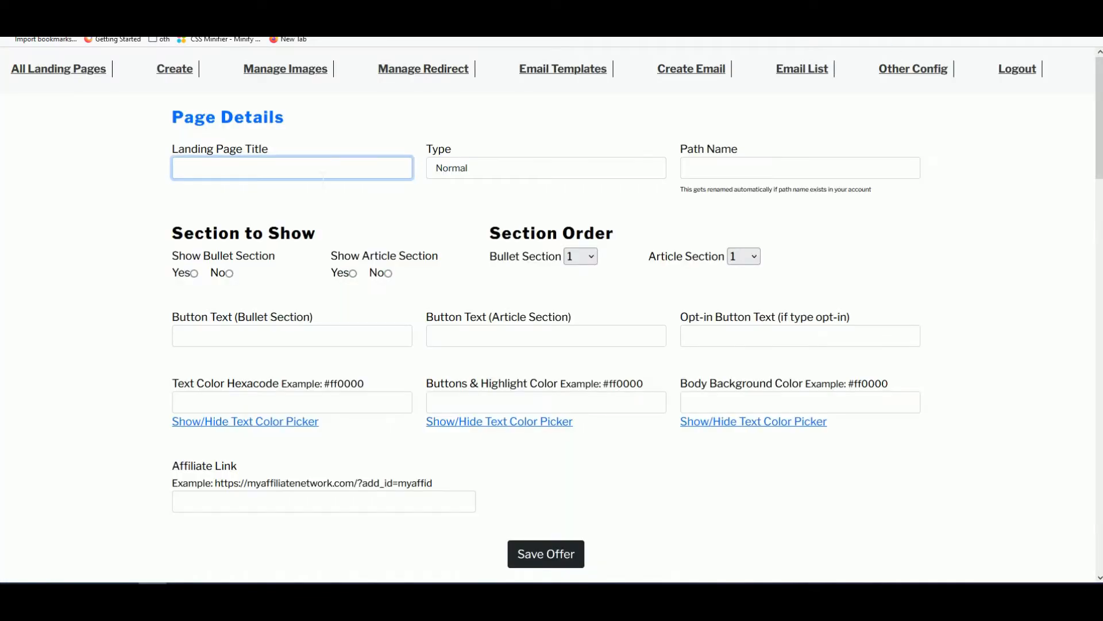
text(Quick Fit By Melanie)
click(796, 167)
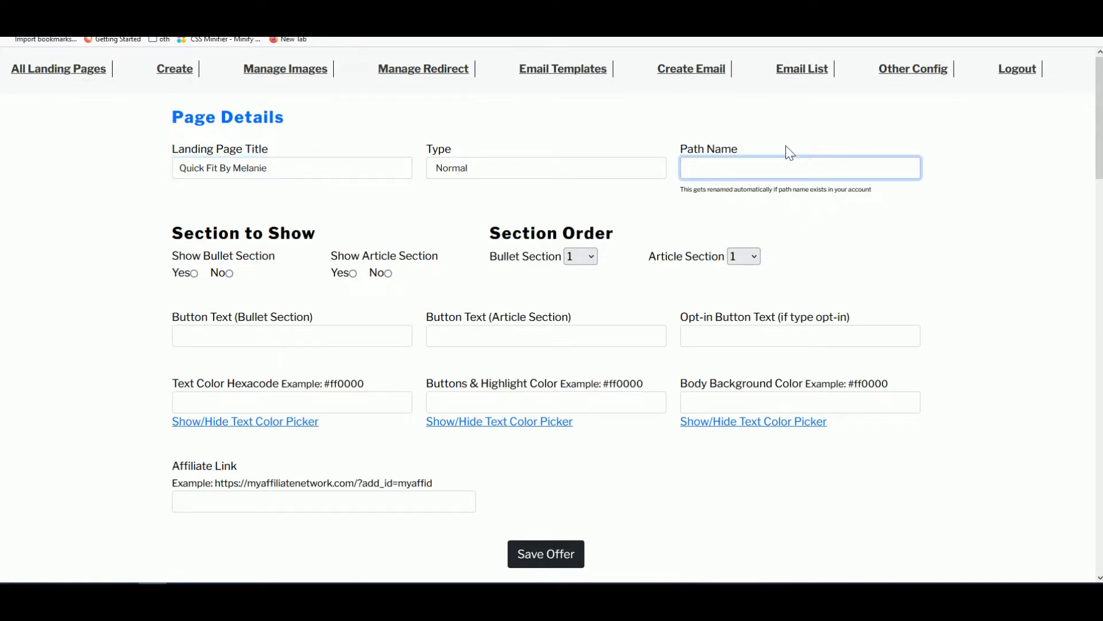
text(quickfit)
- Show the bullet and article sections, placing the article section second
scroll(439, 226, down, 1)
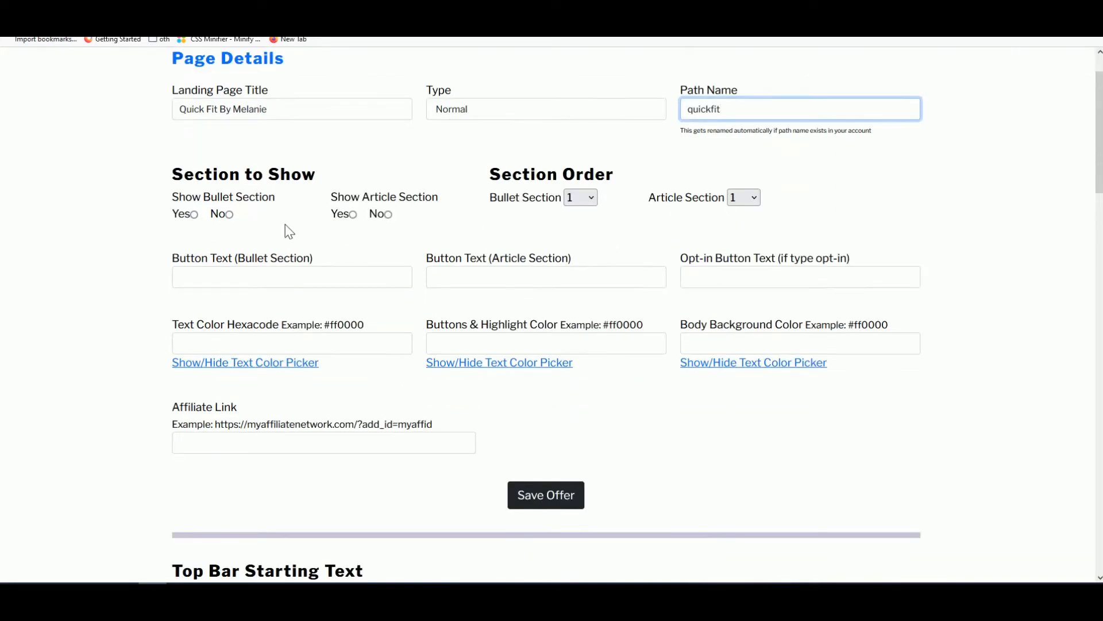
click(195, 215)
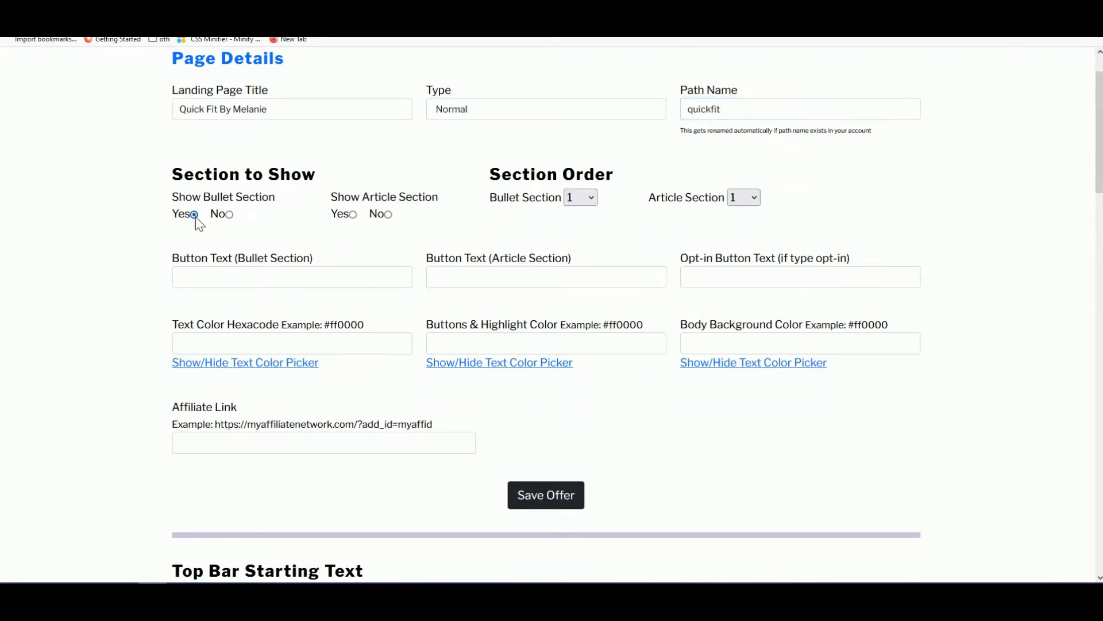
click(352, 215)
click(747, 197)
click(733, 236)
- Set both the bullet and article section button texts to 'Continue to Offer'
scroll(227, 242, down, 1)
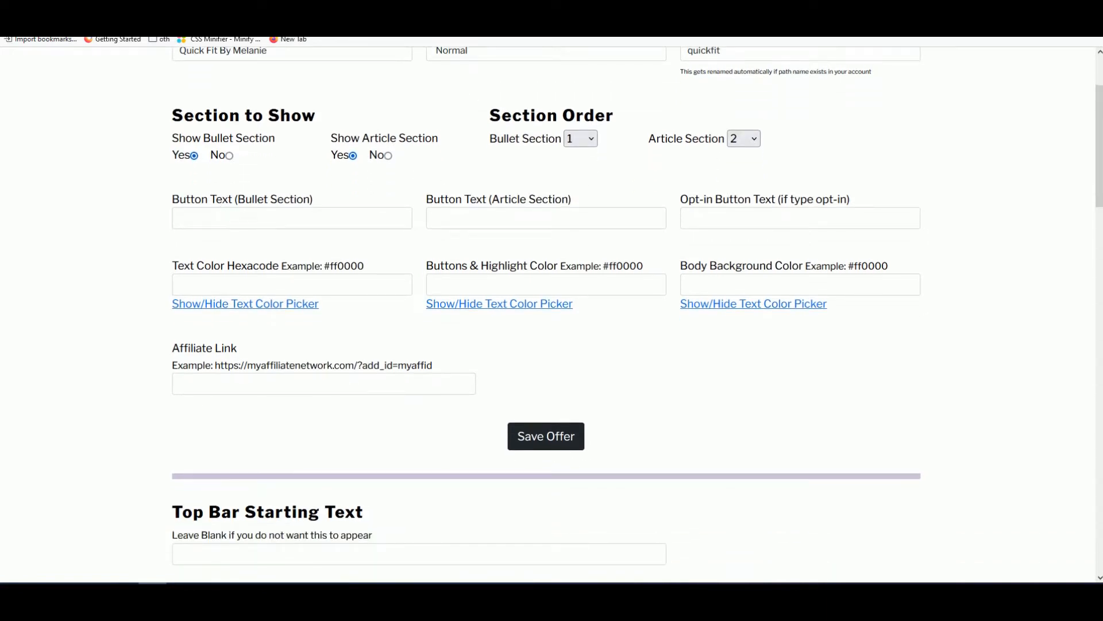
click(222, 215)
text(Con)
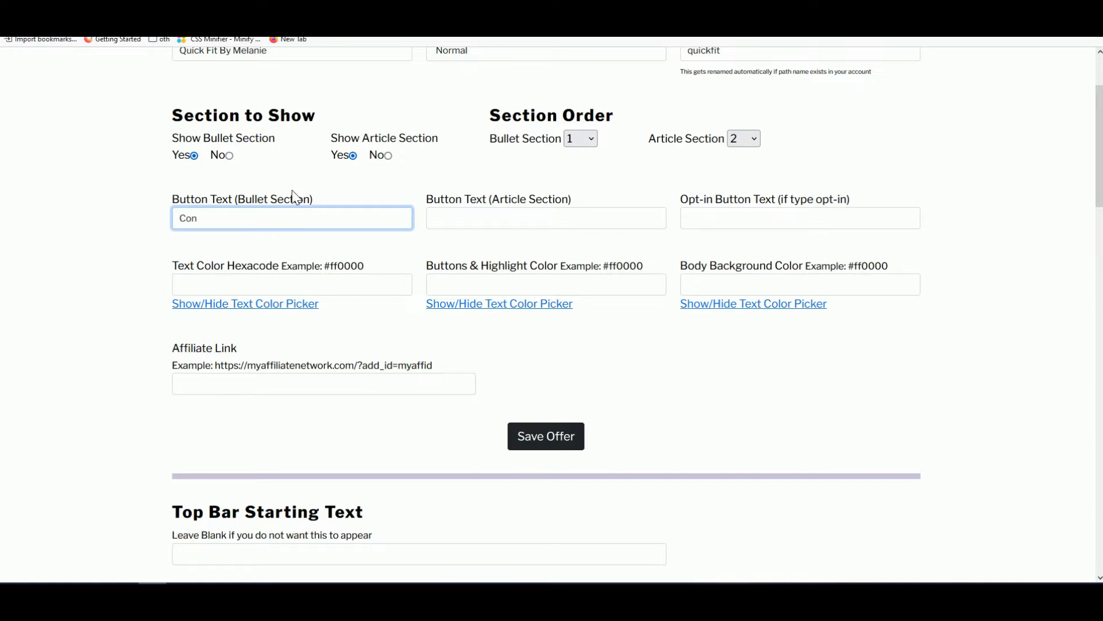
text(tinue to Ofer)
key(BackSpace)
text(fer)
key(ctrl+a)
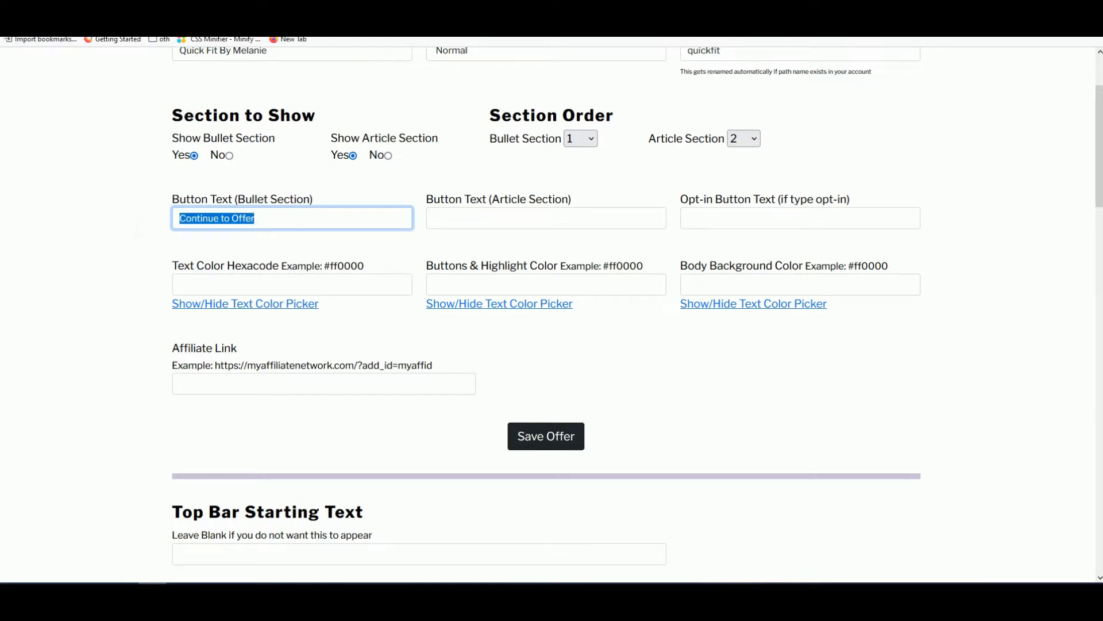
key(ctrl+c)
key(Tab)
key(ctrl+v)
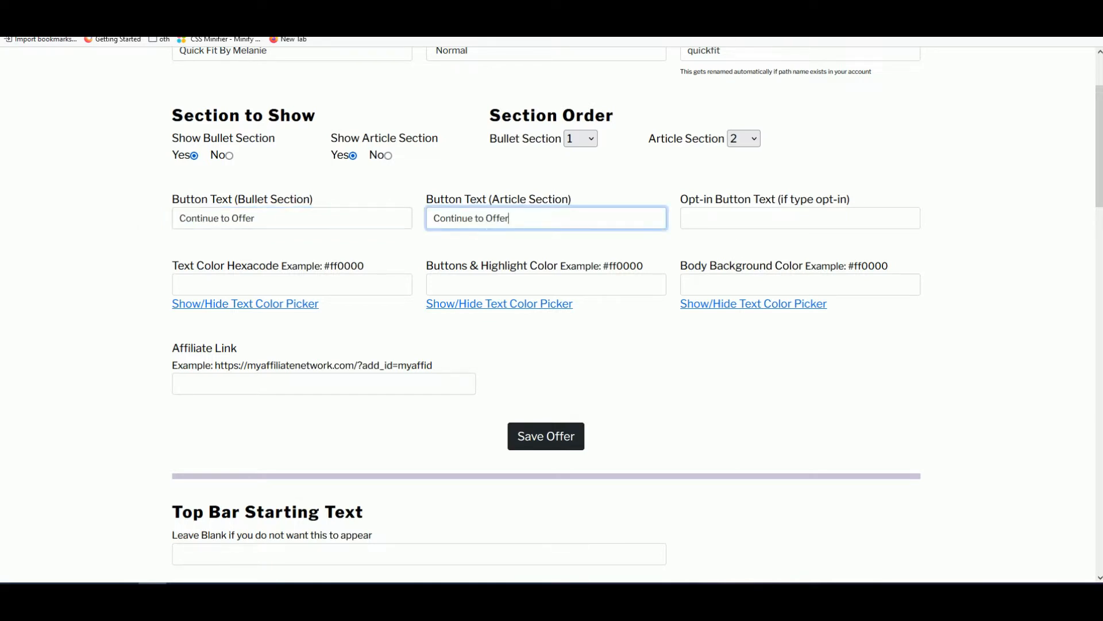
key(Tab)
scroll(707, 205, up, 2)
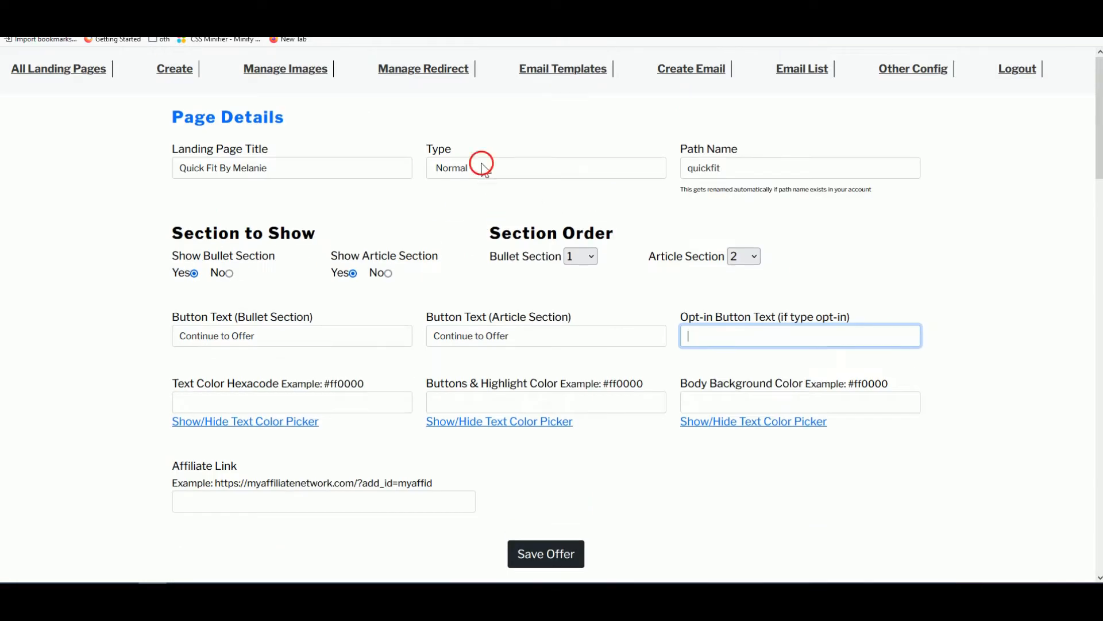
- Set the page type to Opt-in with opt-in button text 'Send Me and Continue'
click(480, 167)
click(483, 207)
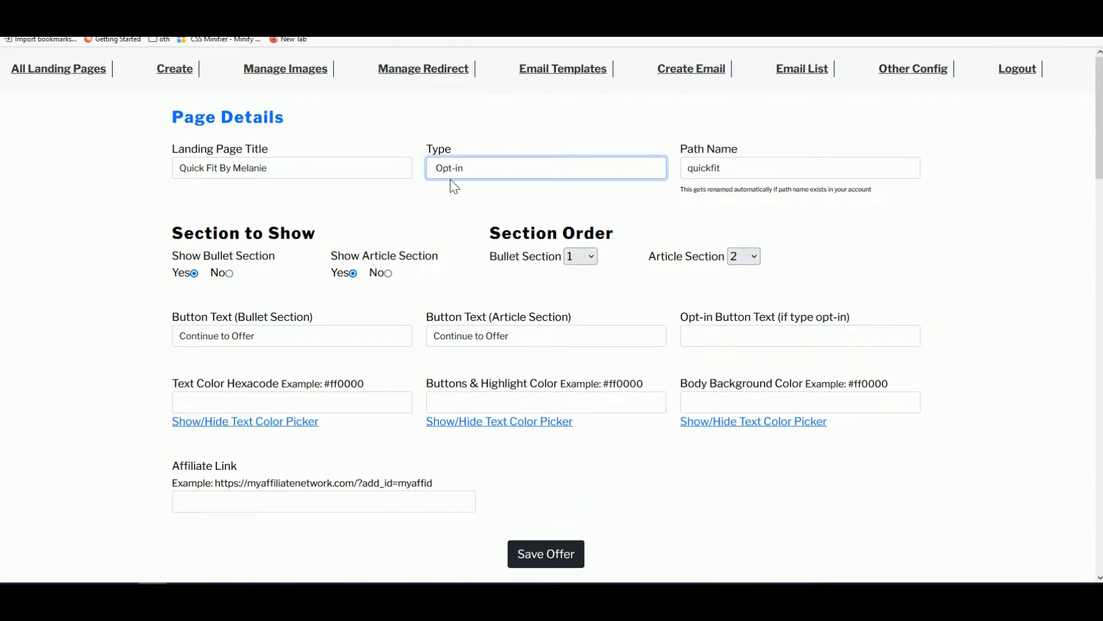
scroll(485, 227, down, 1)
click(704, 279)
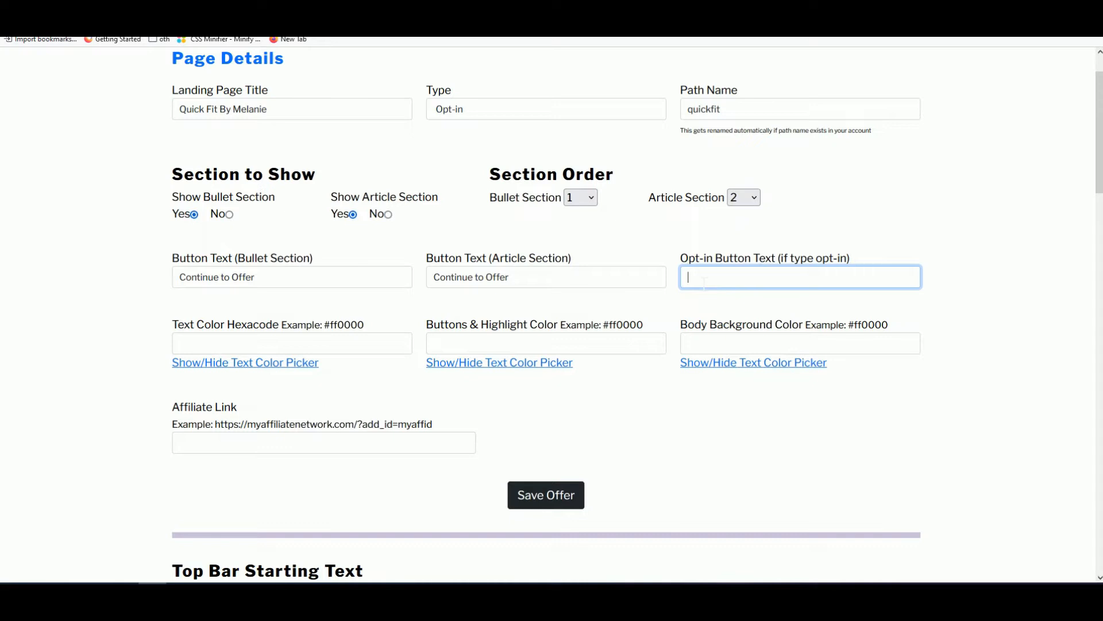
text(Send m)
key(BackSpace)
text(Me Offe)
key(BackSpace)
key(BackSpace)
key(BackSpace)
key(BackSpace)
key(BackSpace)
key(BackSpace)
key(BackSpace)
key(BackSpace)
key(BackSpace)
key(BackSpace)
key(BackSpace)
key(BackSpace)
key(BackSpace)
text(end Me and Continue)
- Copy the leaf green 579B53 from the bottle image with the Color Picker extension
click(833, 11)
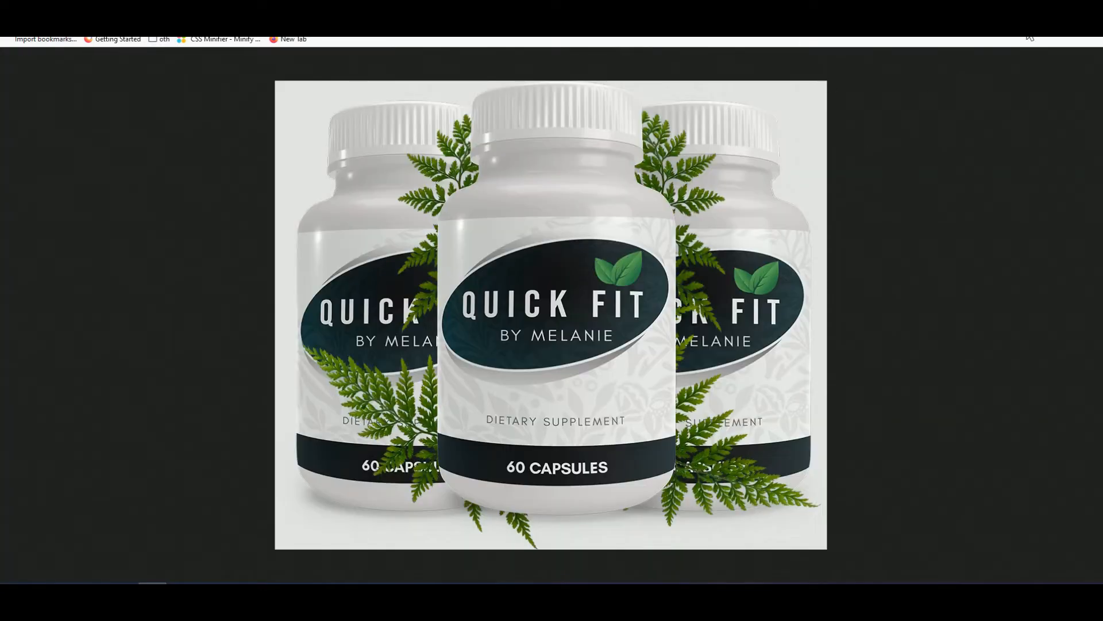
click(1051, 37)
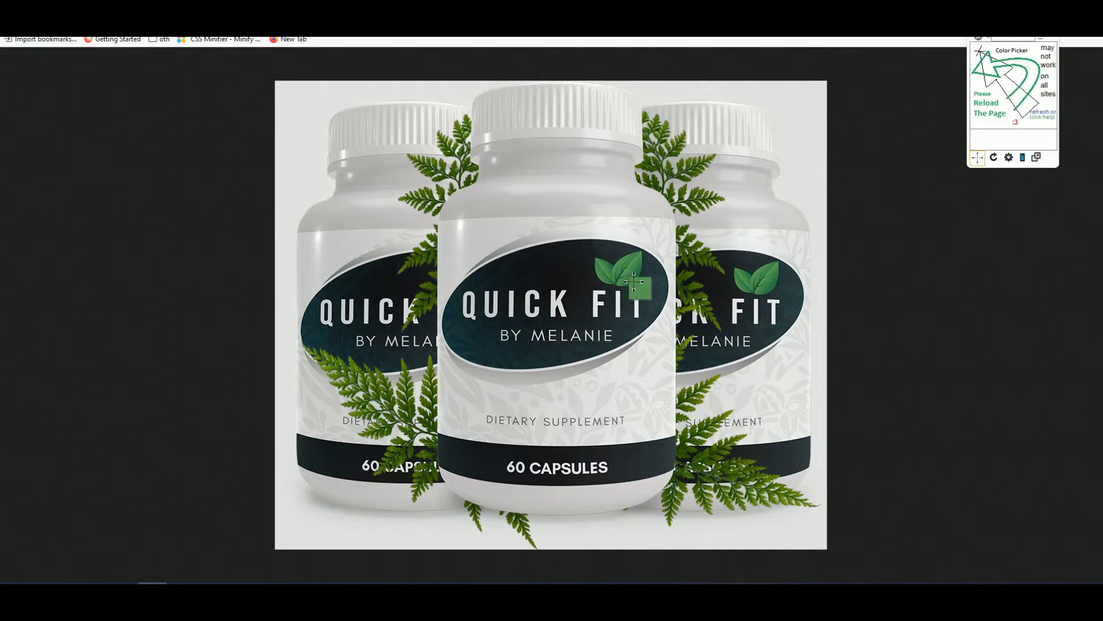
click(631, 281)
right_click(649, 297)
click(678, 364)
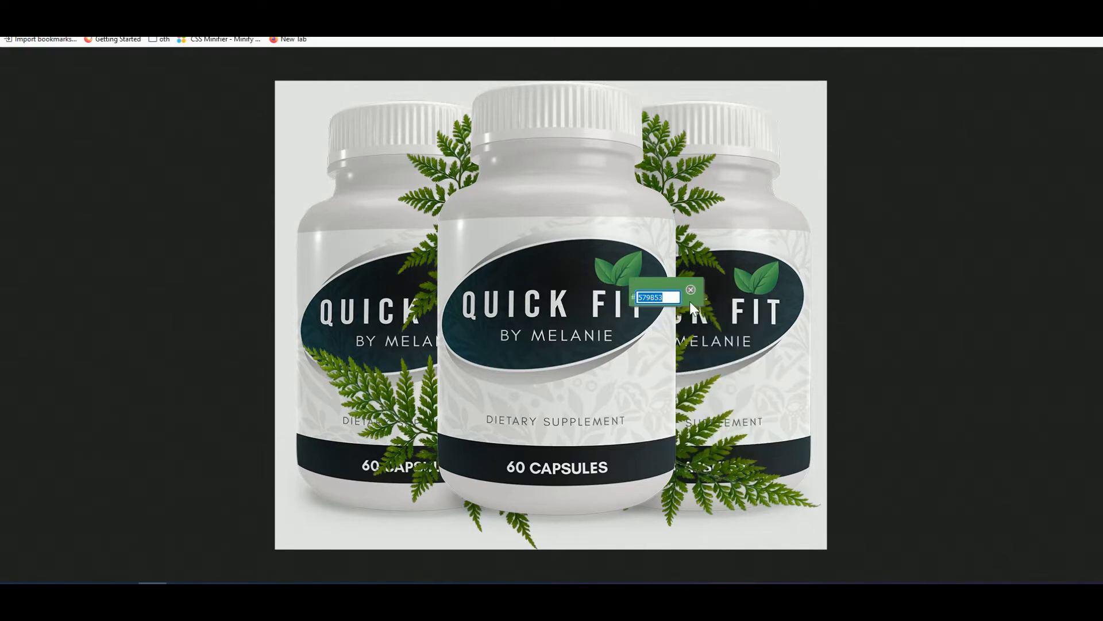
click(692, 290)
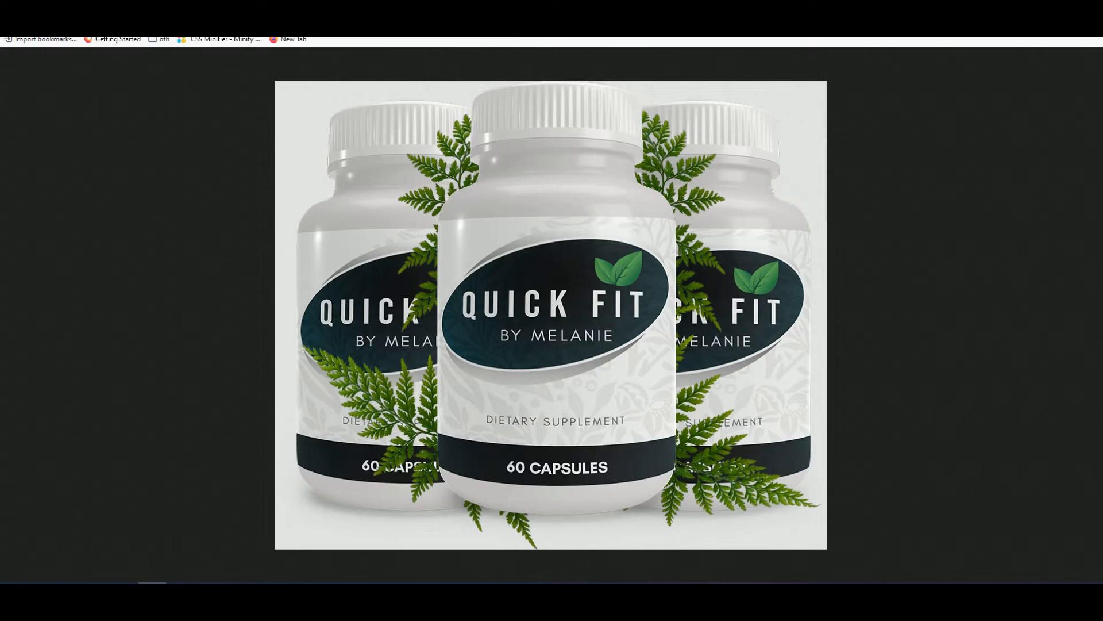
key(ctrl+Tab)
key(ctrl+l)
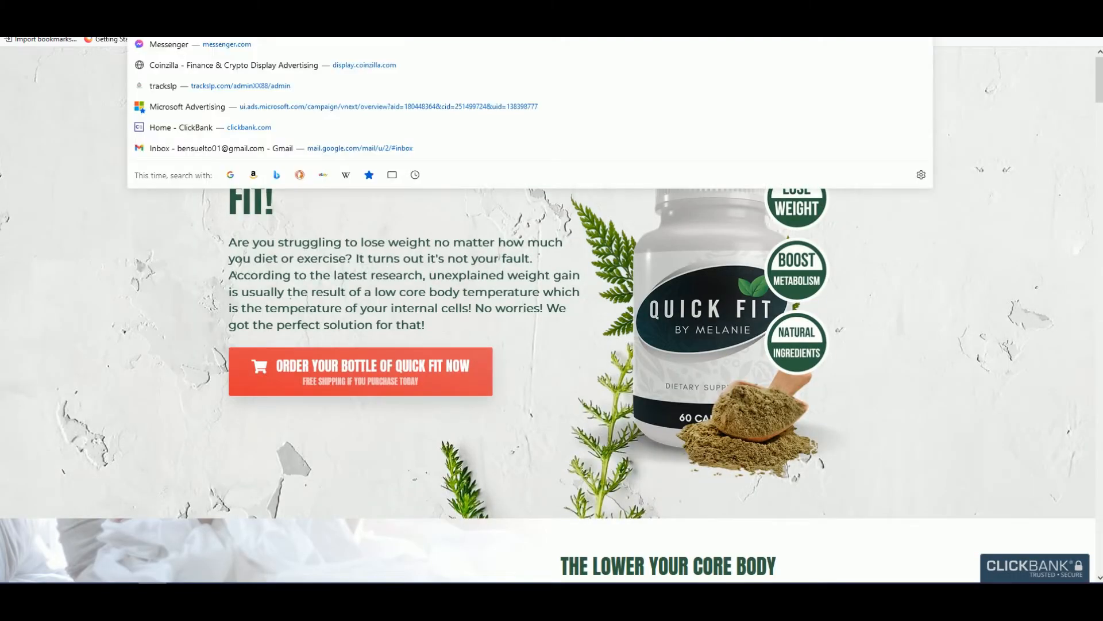
key(ctrl+Tab)
- Enter #579B53 in the Buttons & Highlight Color field
click(454, 343)
key(ctrl+v)
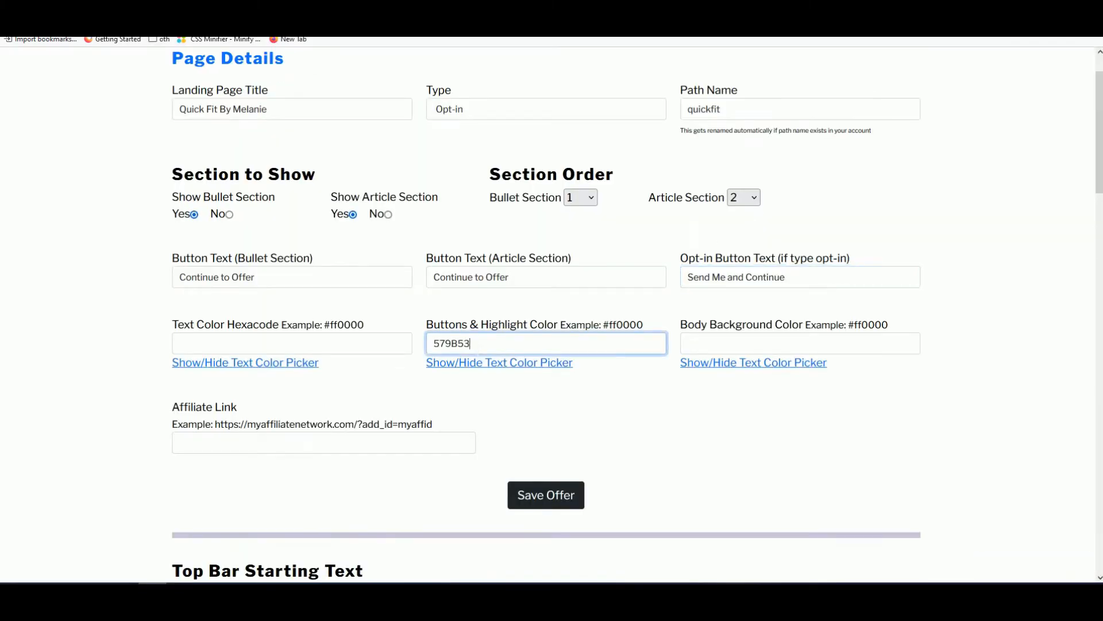
click(442, 351)
text(#)
- Toggle the text colour picker to confirm the #579B53 green
click(504, 362)
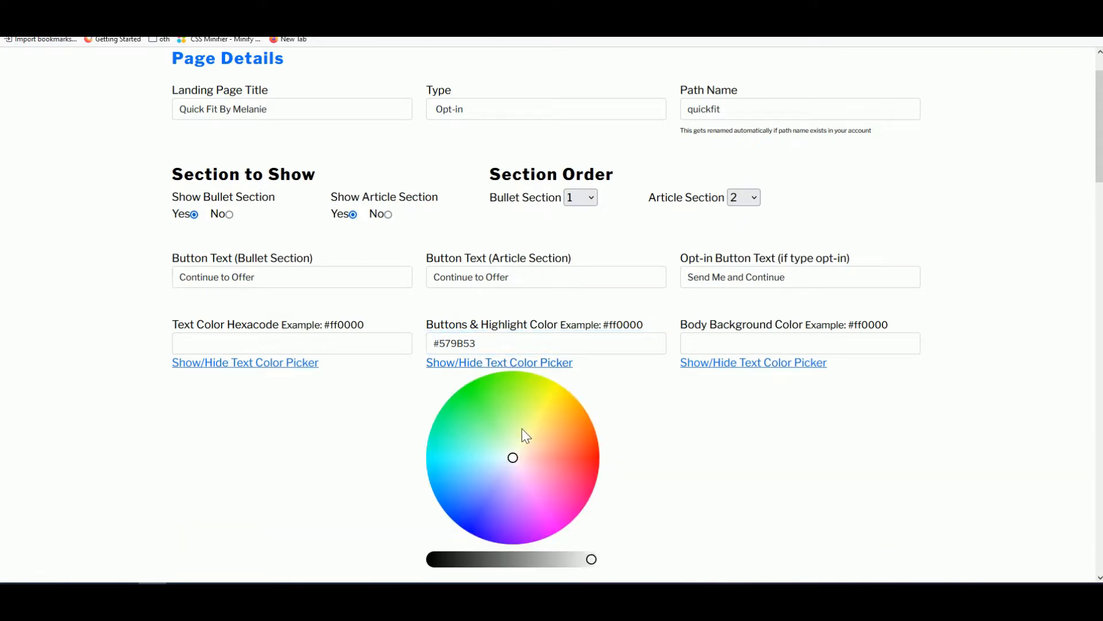
click(546, 364)
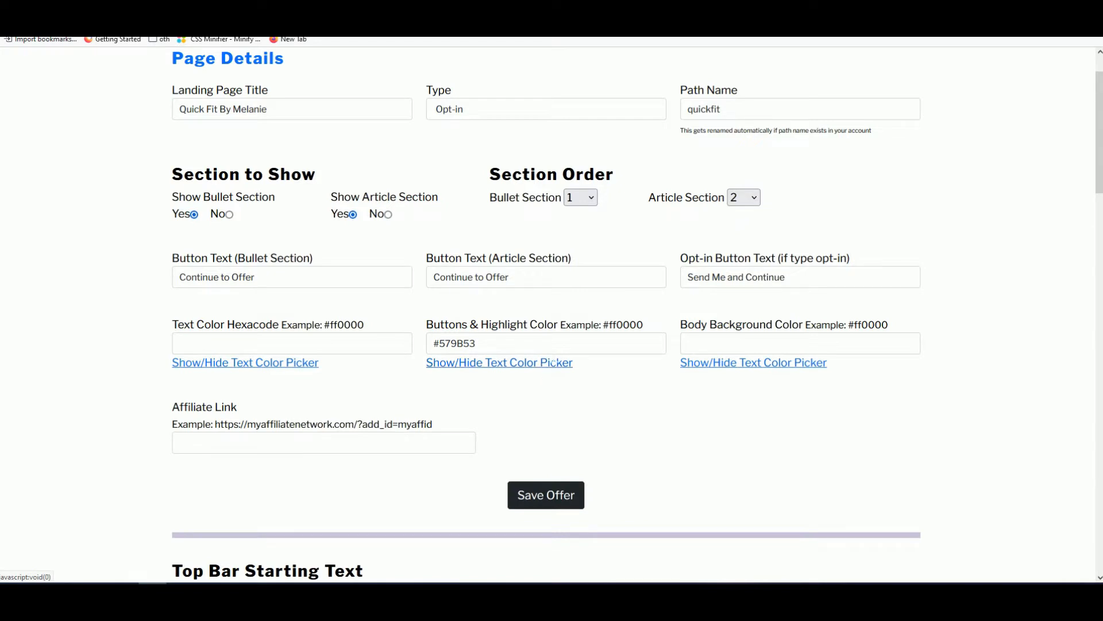
scroll(495, 313, down, 1)
click(495, 311)
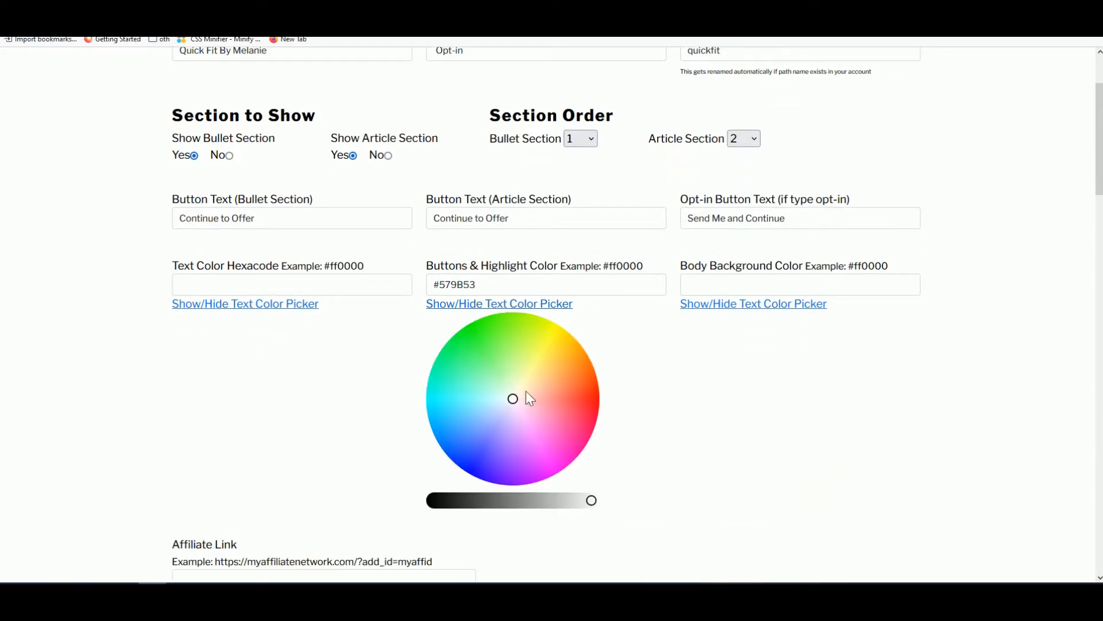
click(506, 305)
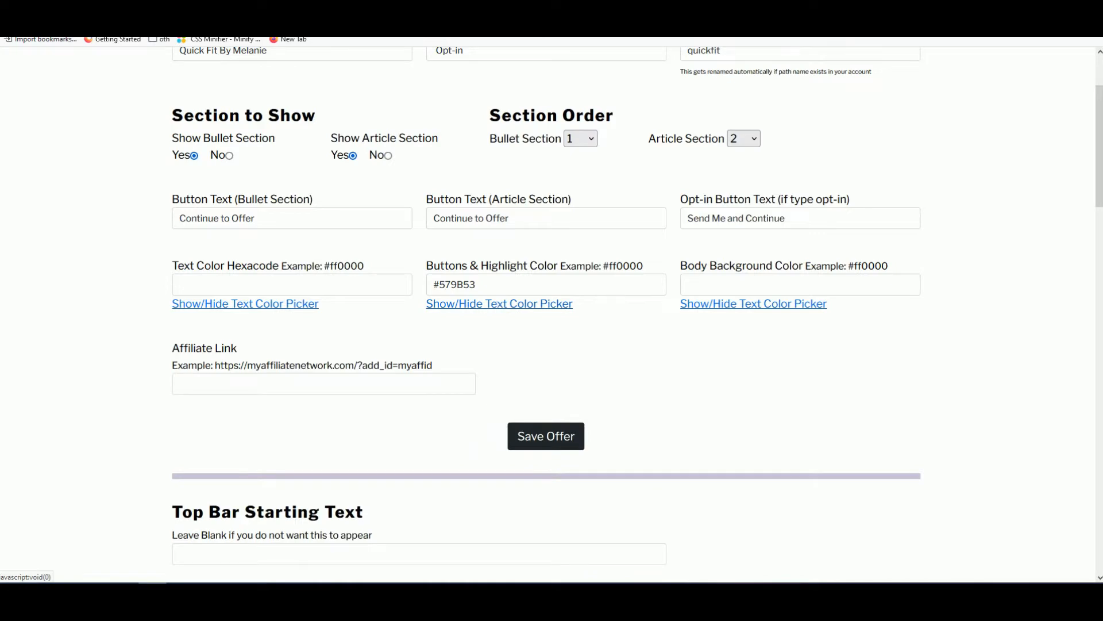
scroll(433, 312, down, 1)
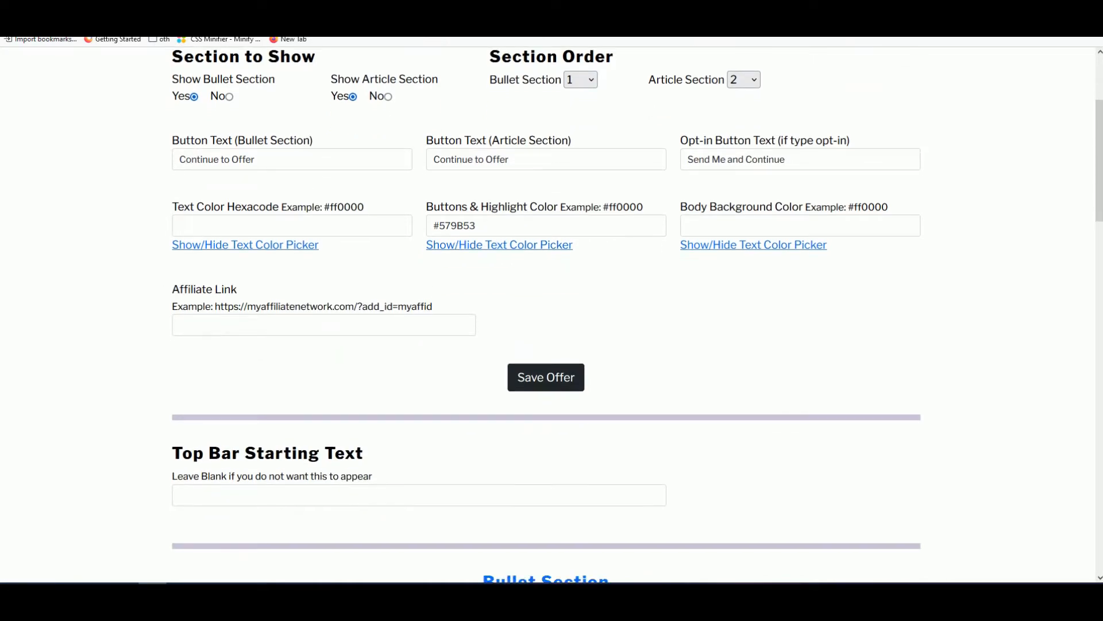
- Promote Quick Fit by Melanie in ClickBank, generate its HopLink and copy it
scroll(357, 329, up, 3)
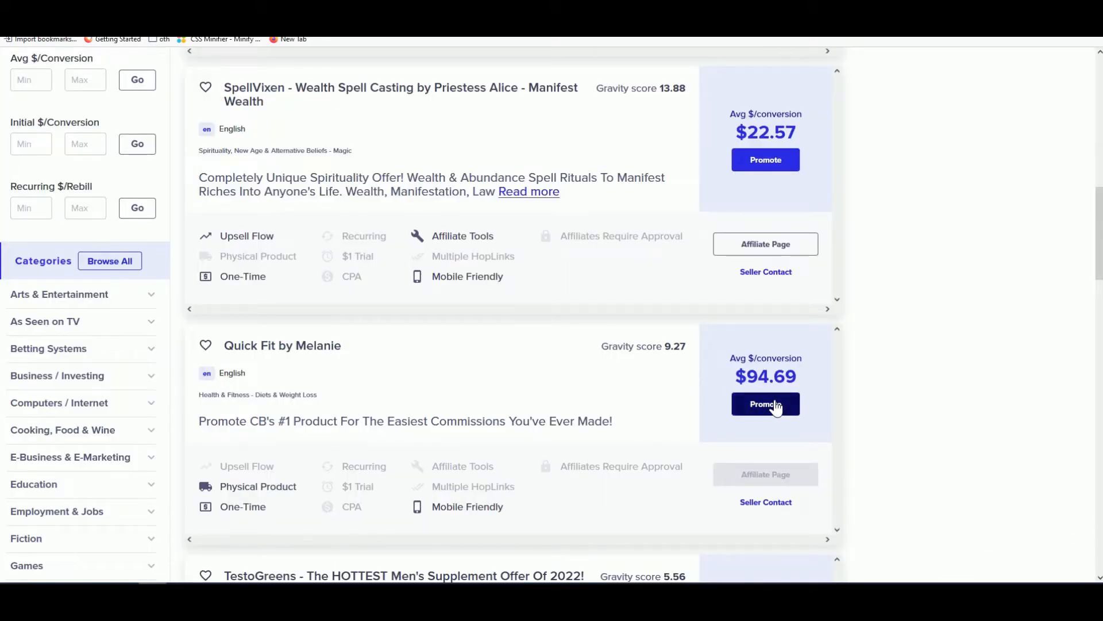
click(766, 405)
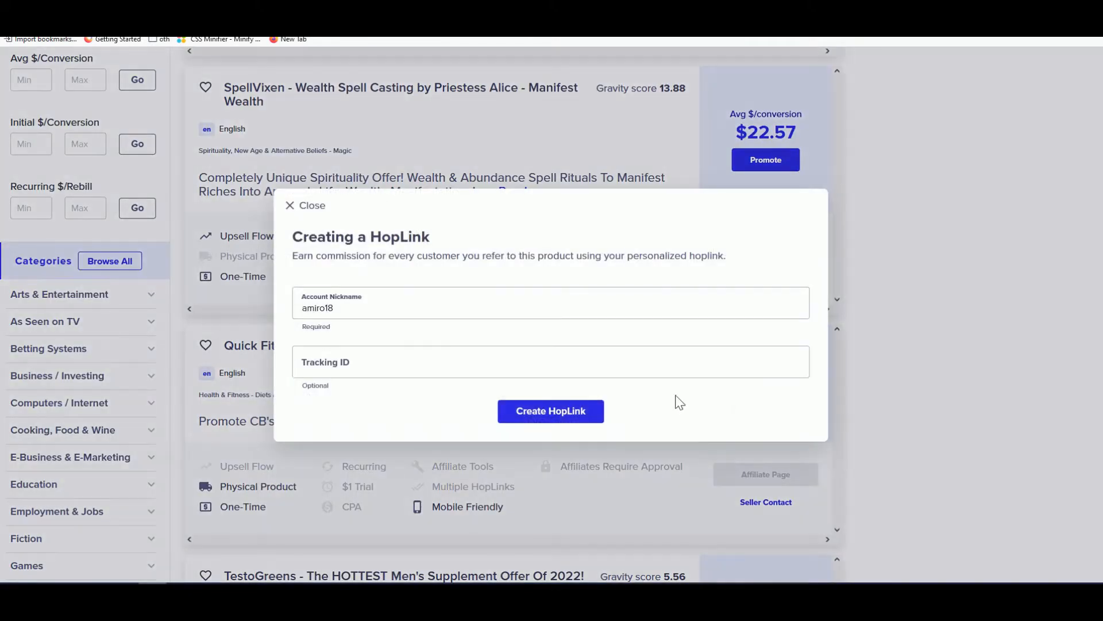
click(546, 419)
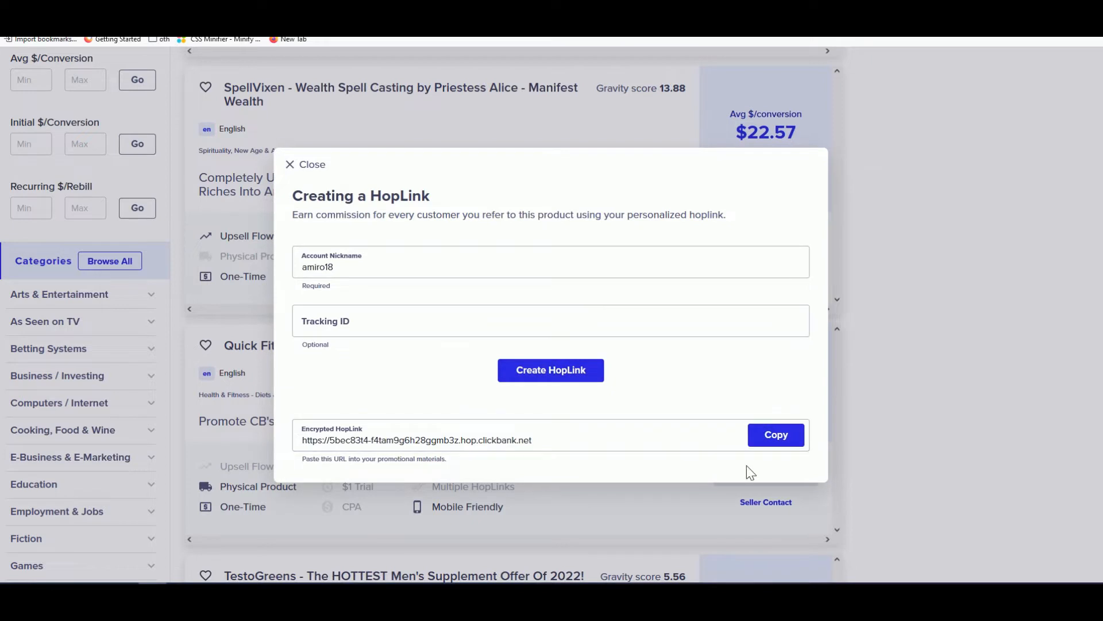
click(764, 436)
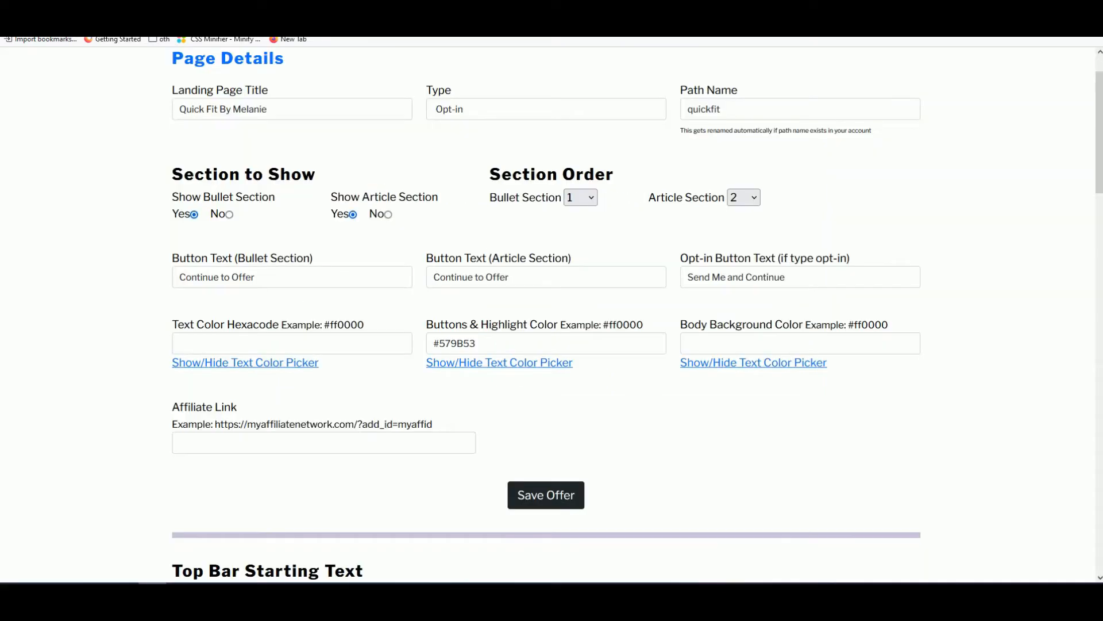
- Paste the Quick Fit HopLink into the Affiliate Link field
click(242, 442)
key(ctrl+v)
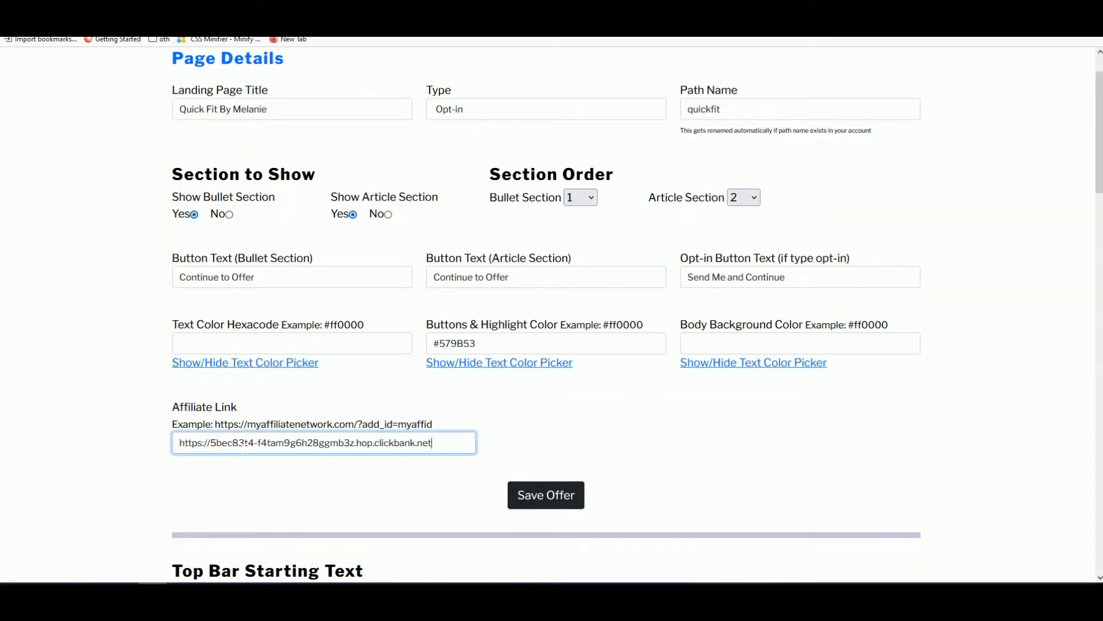
scroll(439, 405, down, 4)
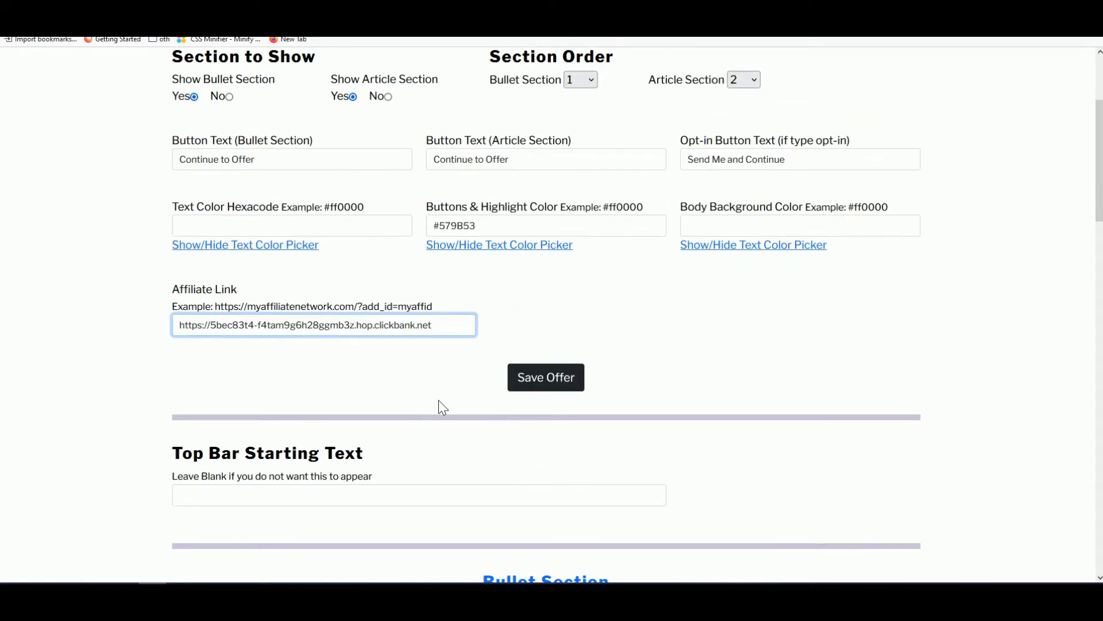
- Set Top Bar Starting Text to 'FEEL THE BURN WITH QUICK FIT!' from the sales page
click(220, 379)
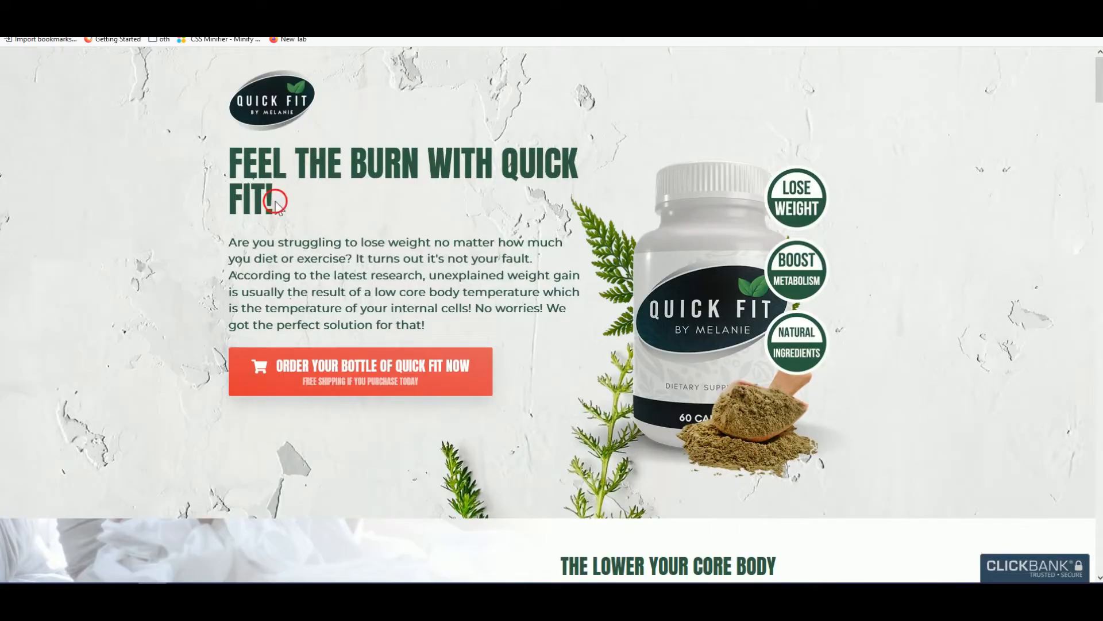
triple_click(276, 201)
right_click(247, 170)
click(267, 196)
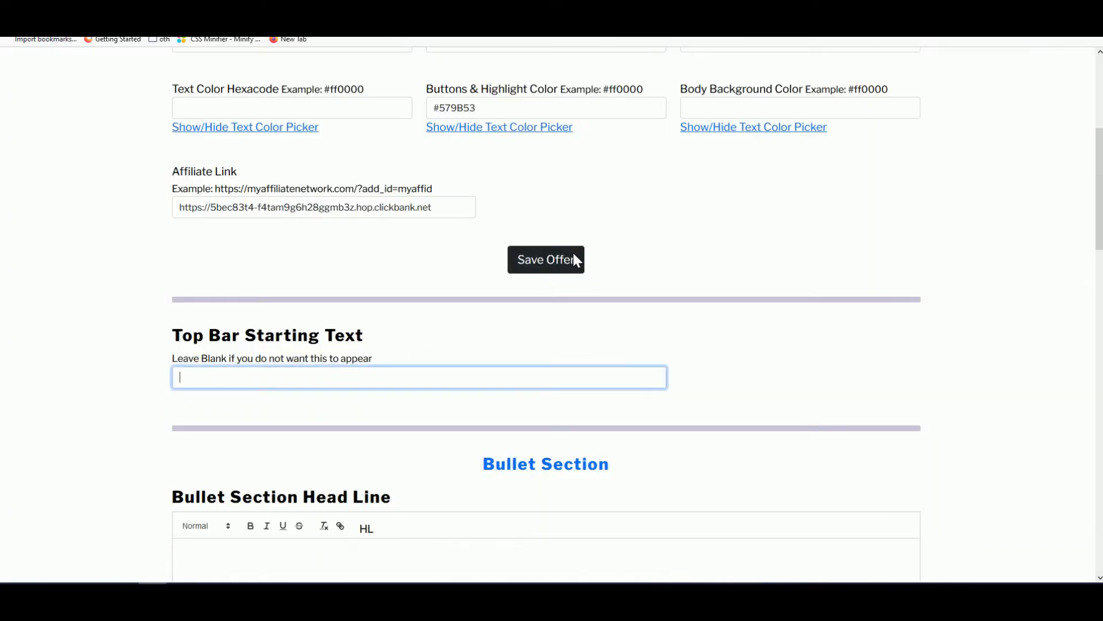
key(ctrl+v)
- Copy the core body temperature heading from the sales page into Bullet Section Head Line
scroll(391, 403, down, 3)
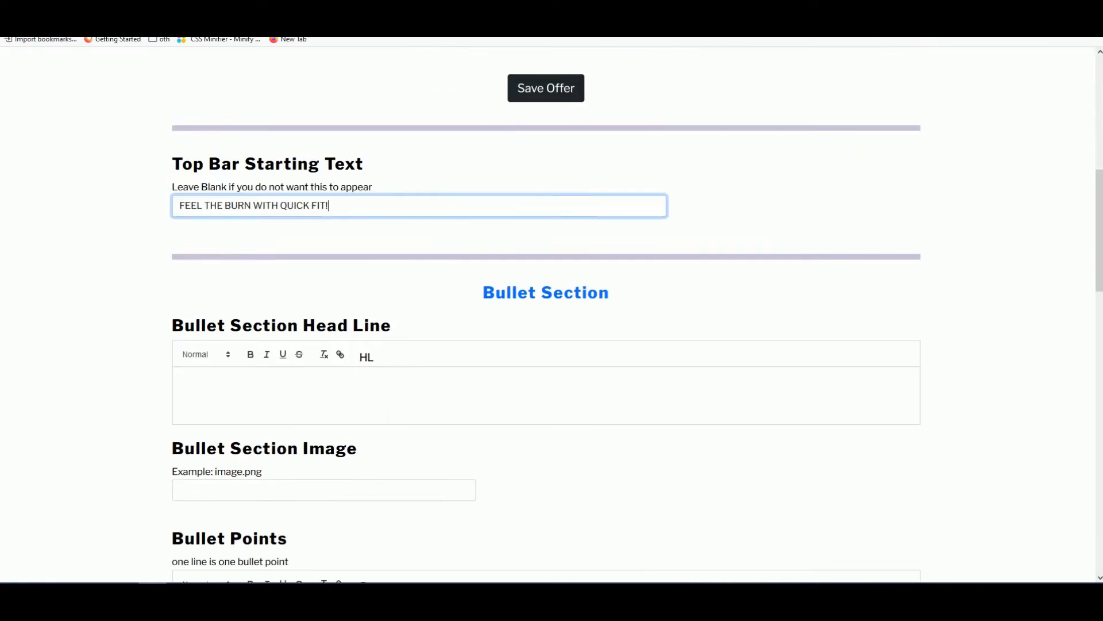
click(180, 377)
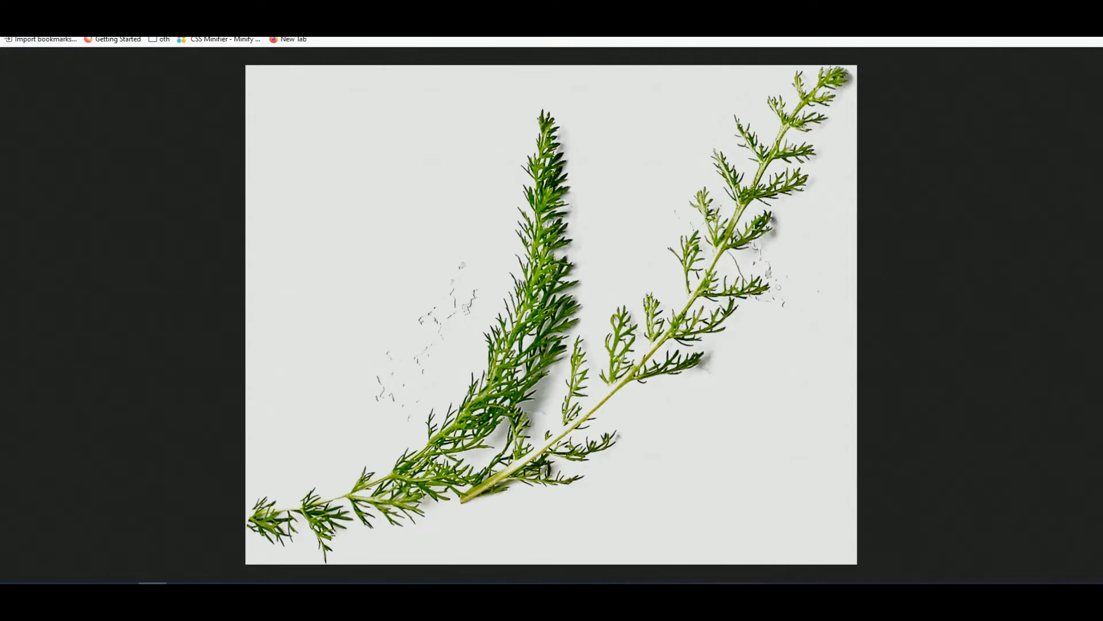
key(ctrl+w)
click(347, 278)
scroll(347, 278, down, 6)
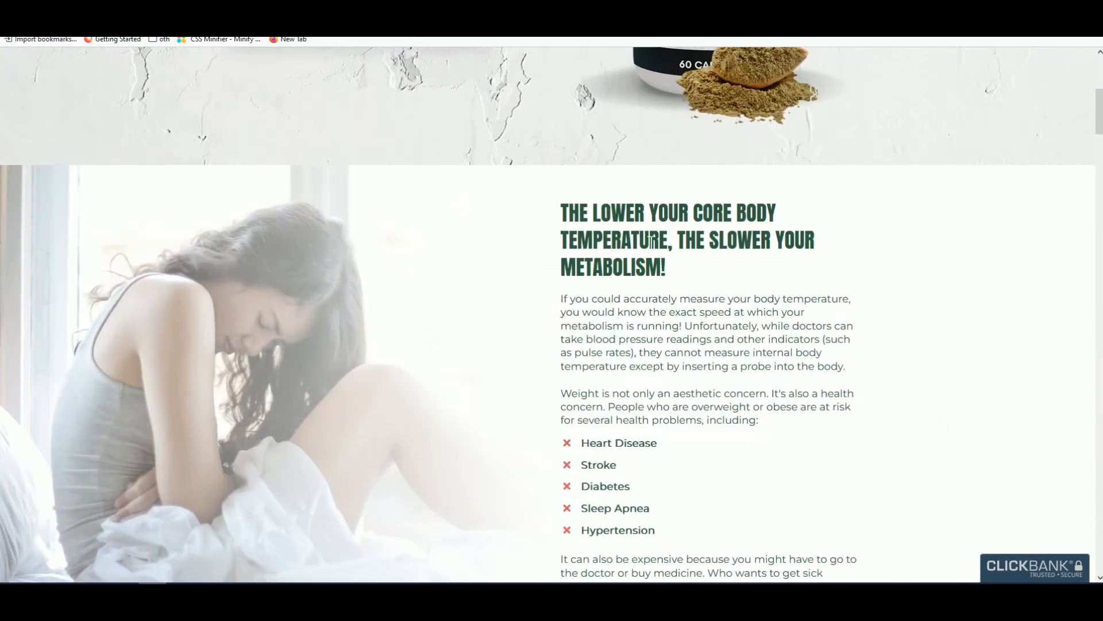
drag(681, 270, 561, 206)
right_click(585, 225)
click(597, 233)
key(ctrl+Tab)
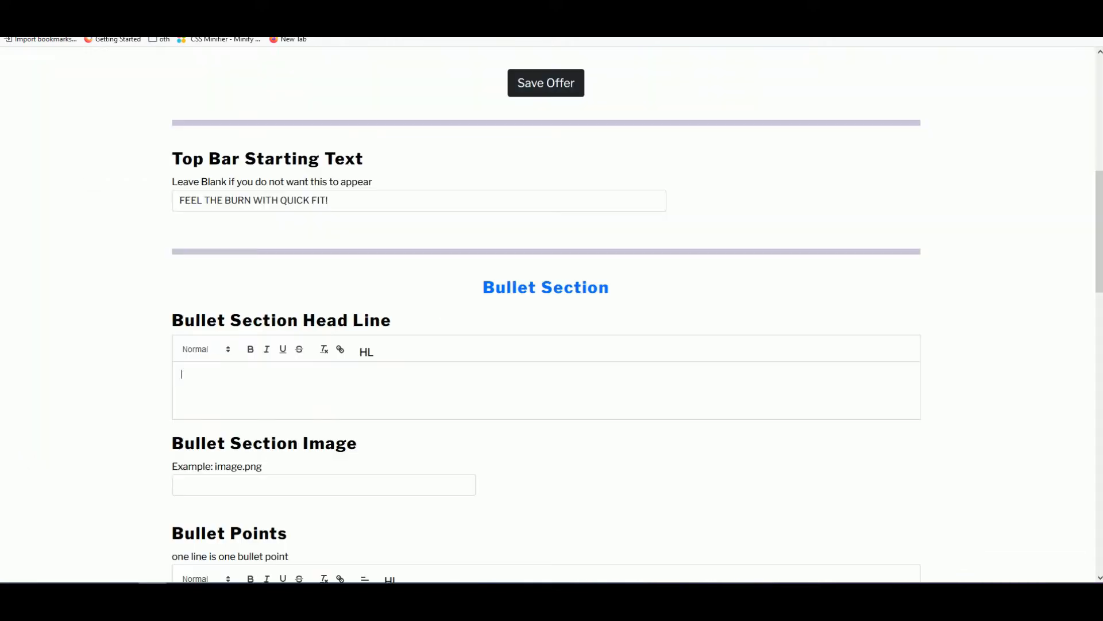
key(ctrl+v)
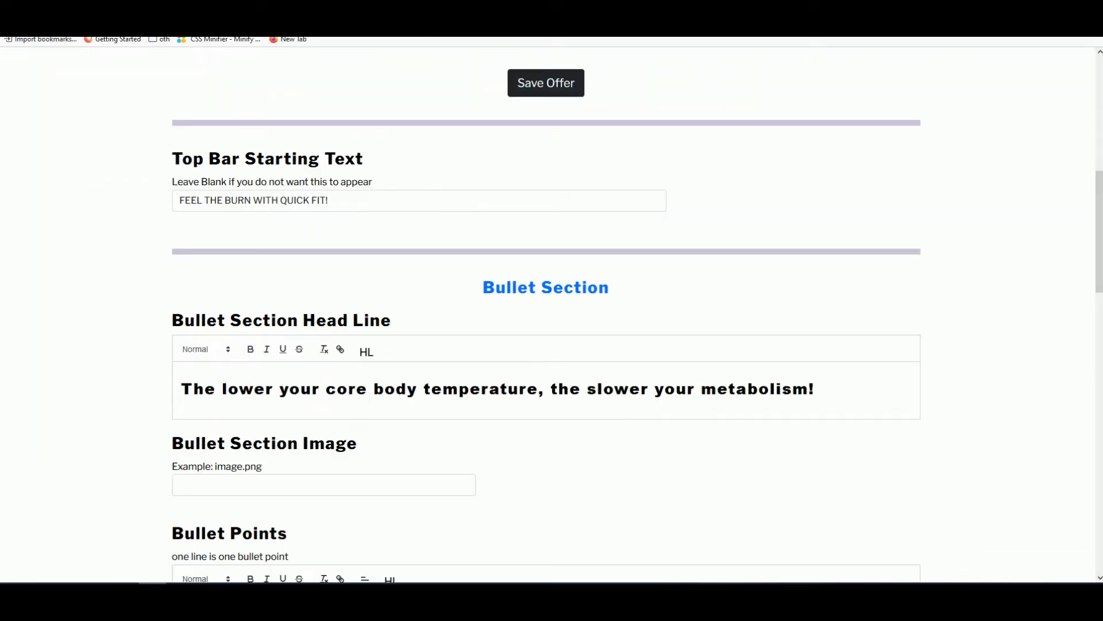
- Remove the blank line above the bullet section headline, keeping its Heading 1 style
click(196, 389)
key(BackSpace)
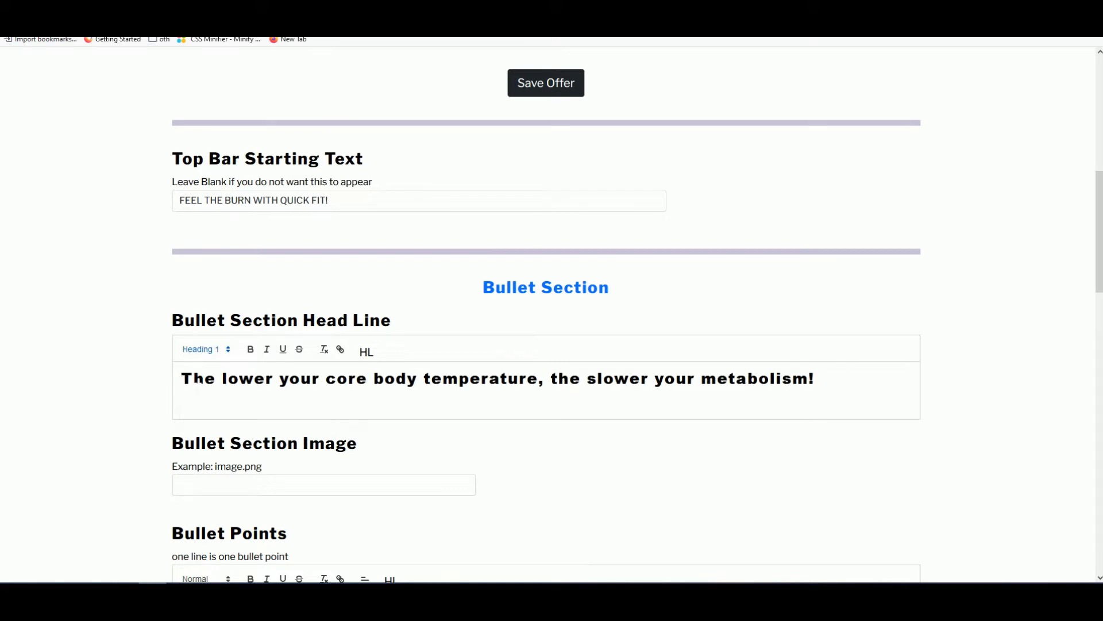
triple_click(244, 382)
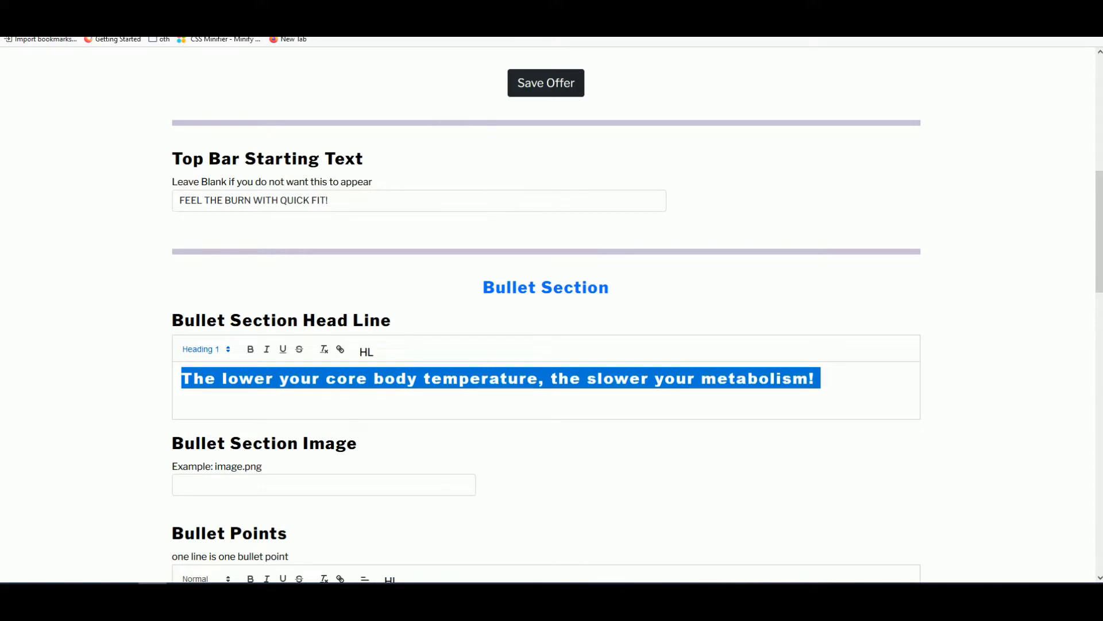
click(339, 379)
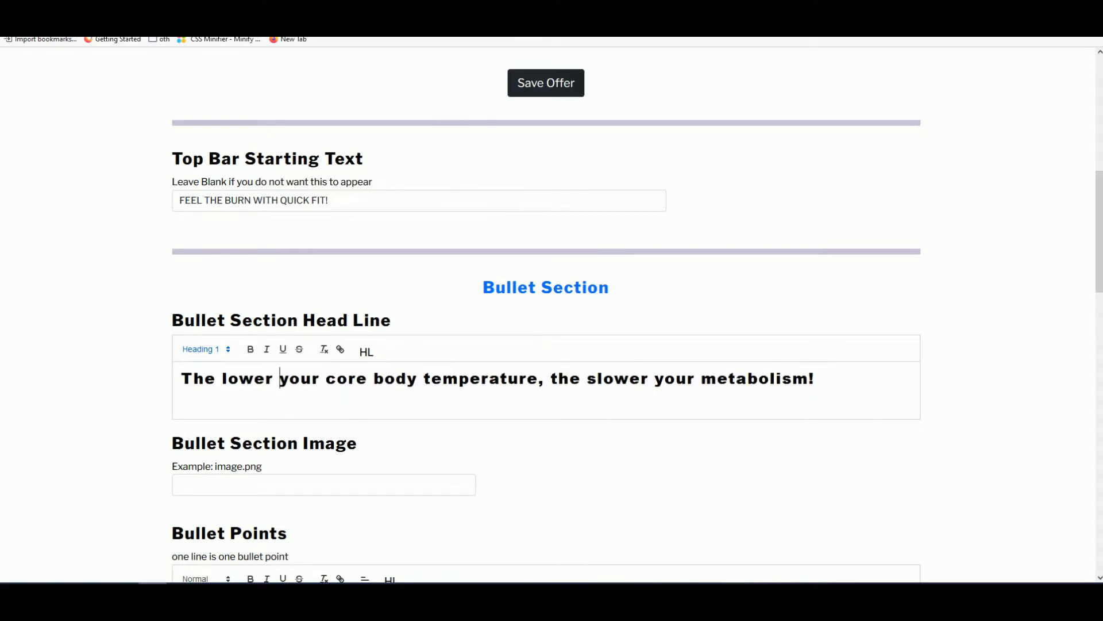
scroll(250, 453, down, 1)
click(280, 320)
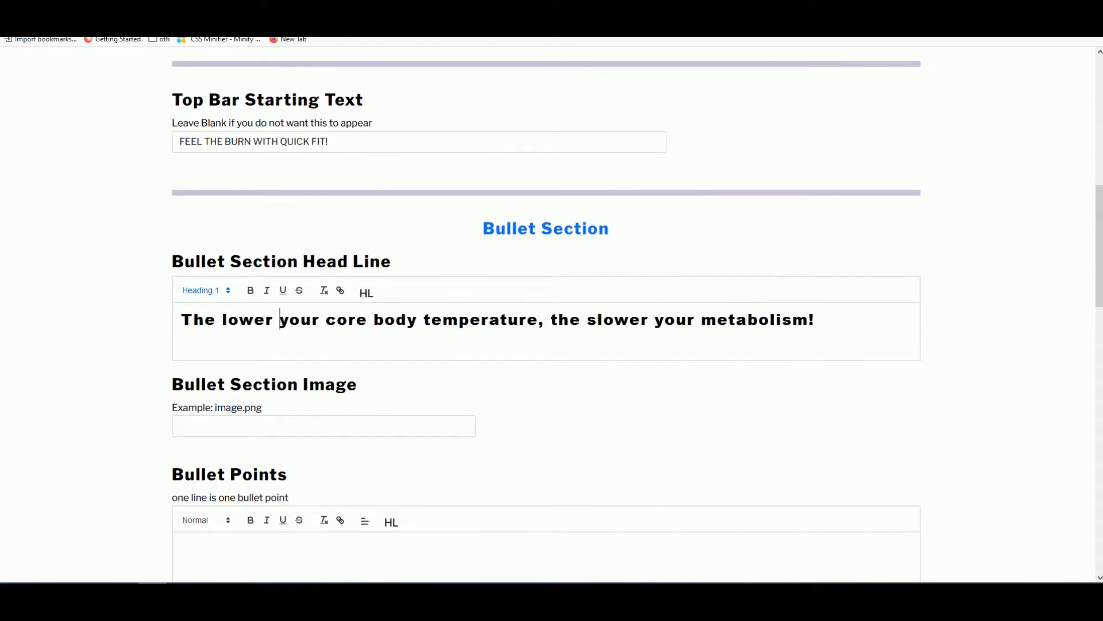
scroll(314, 305, up, 9)
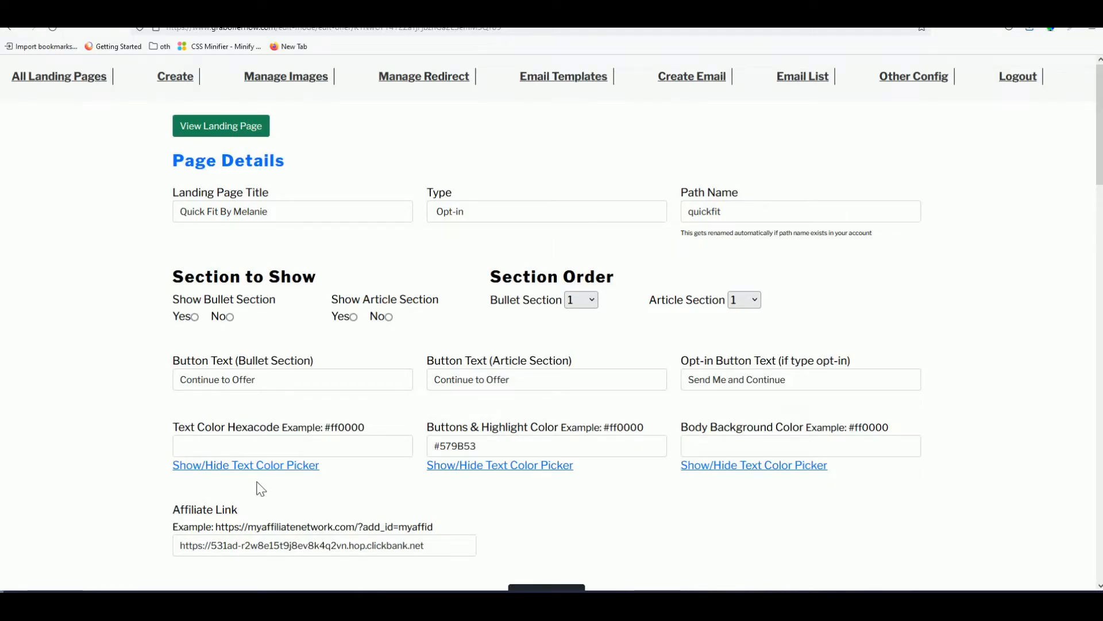
- Upload BANNER-2.png and the leaf-1.png image through Manage Images
click(299, 86)
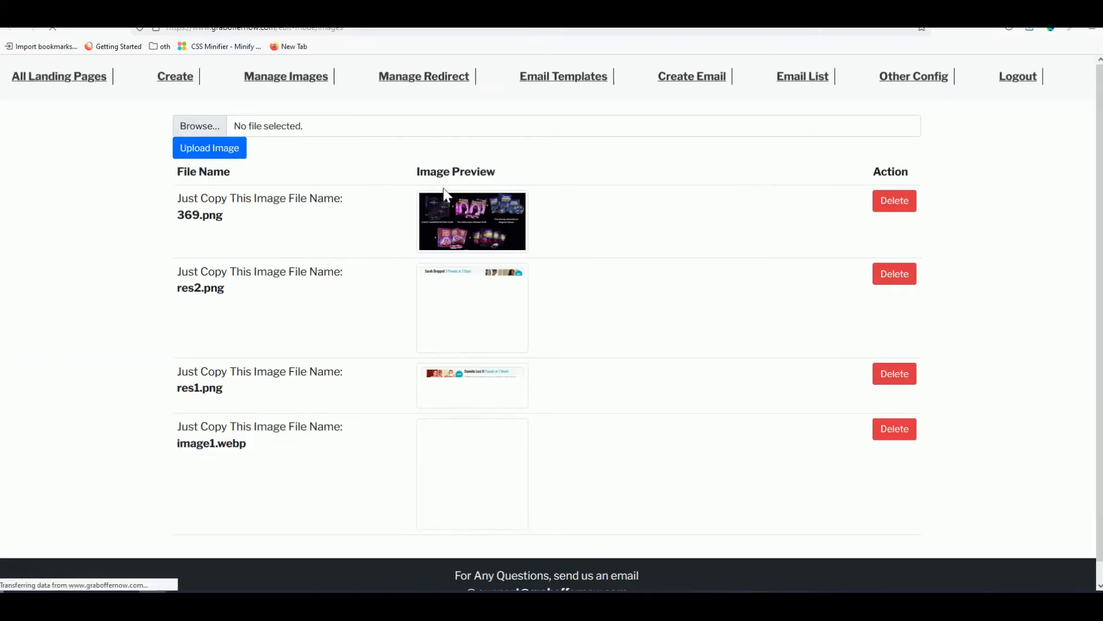
click(283, 127)
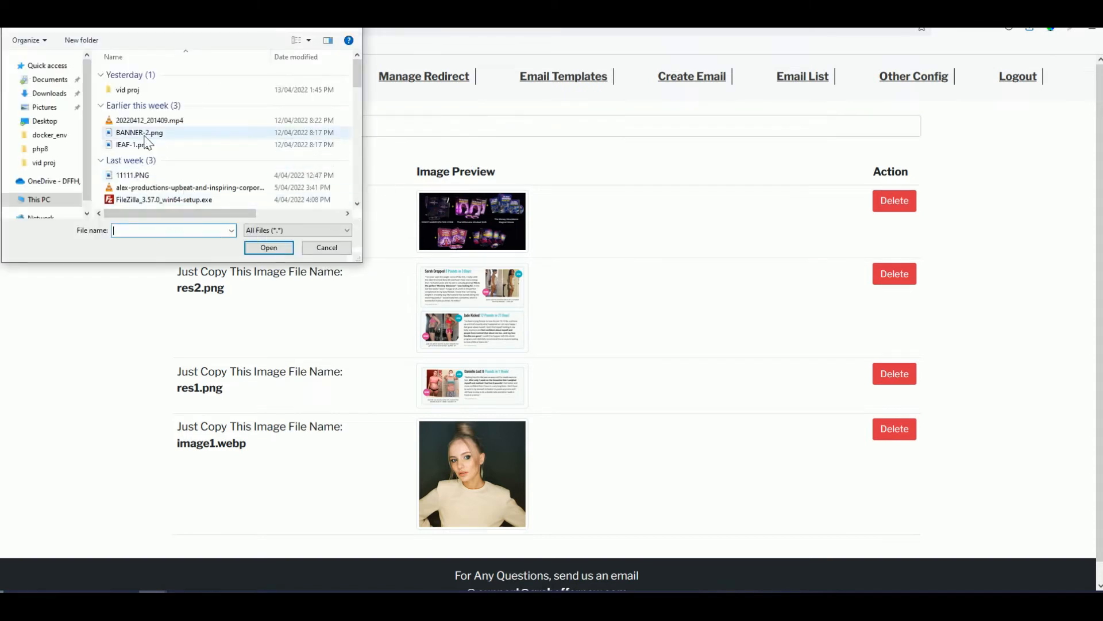
double_click(141, 134)
click(240, 160)
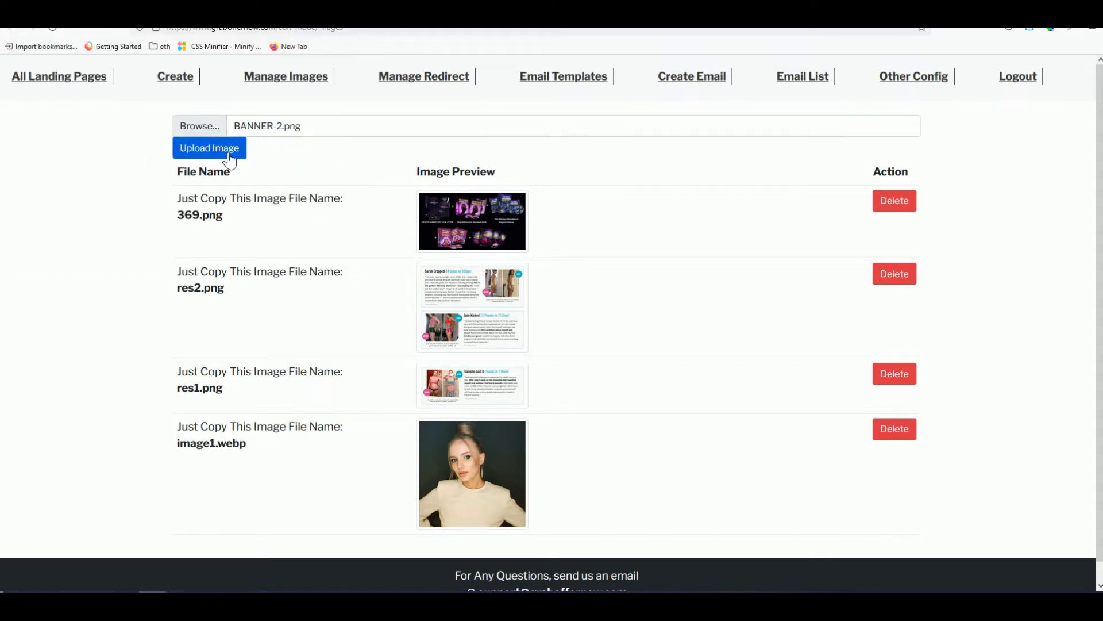
click(229, 154)
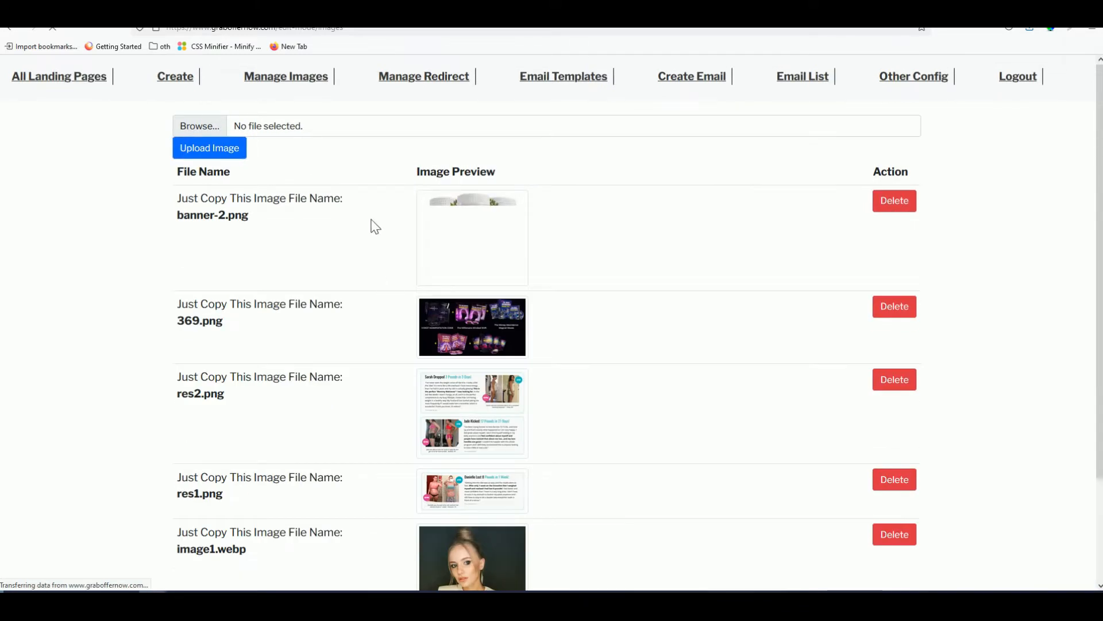
click(289, 132)
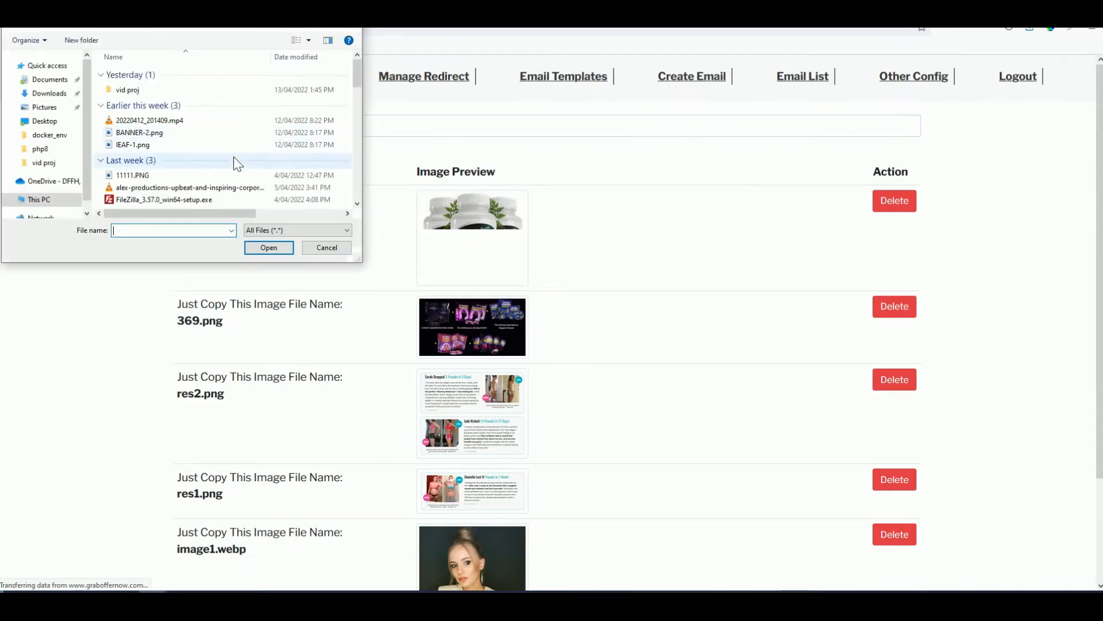
double_click(140, 145)
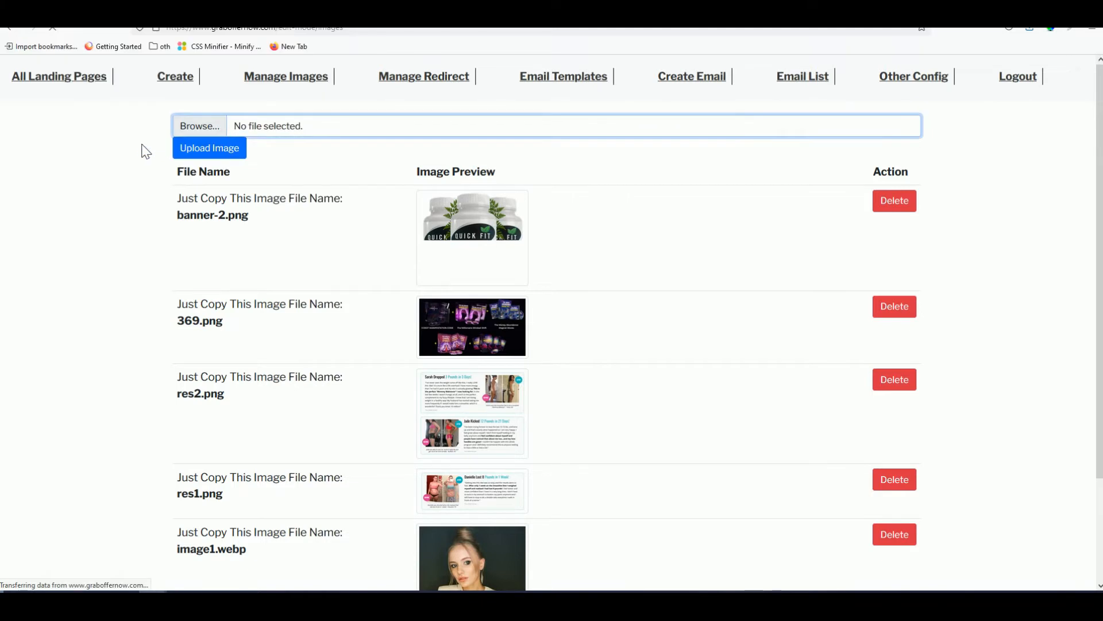
click(232, 152)
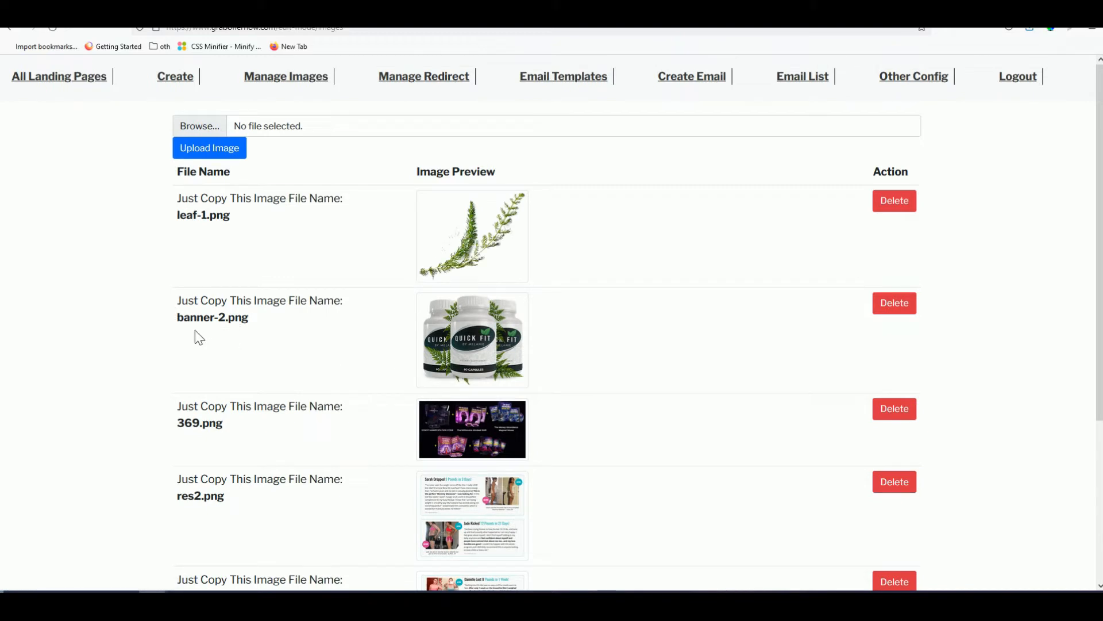
- Copy the banner-2.png file name from the image library
drag(177, 317, 263, 325)
right_click(238, 323)
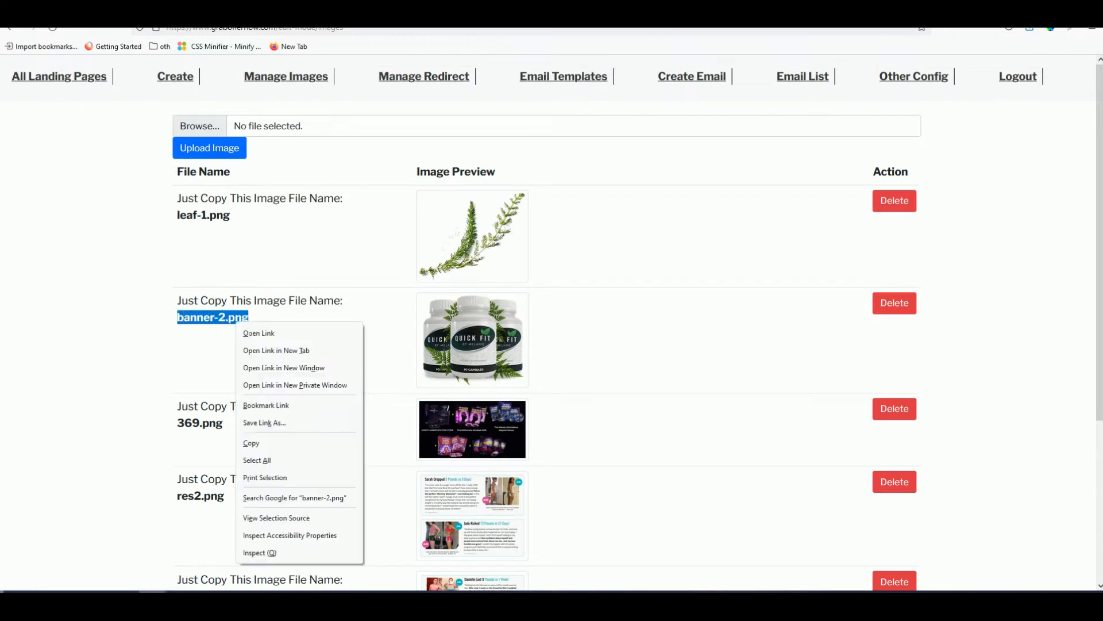
click(256, 442)
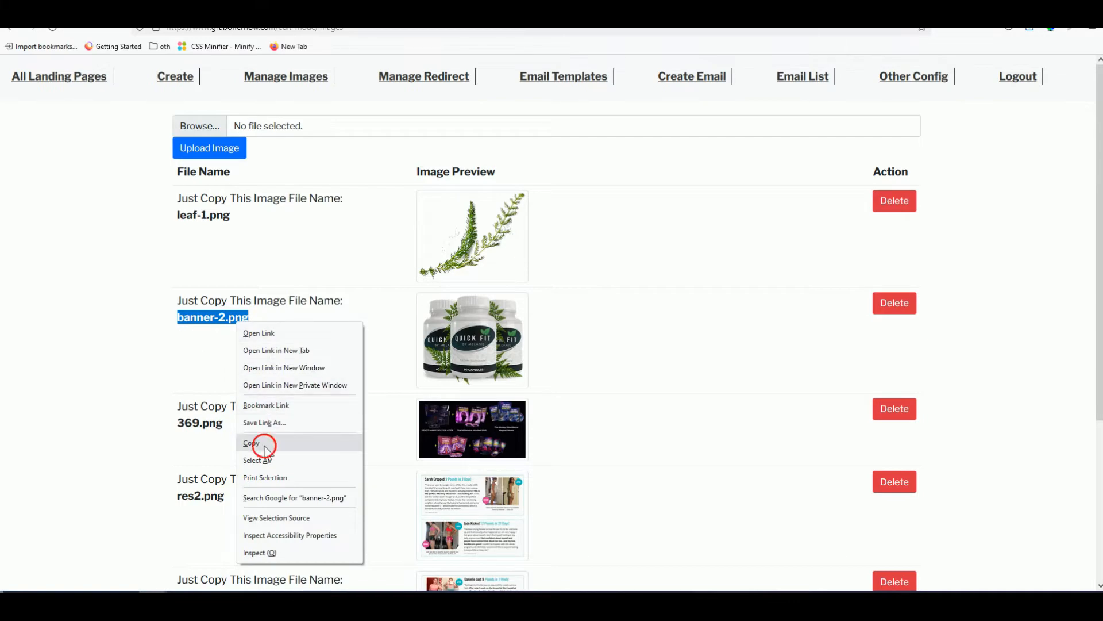
- Set the bullet section image field to banner-2.png
click(57, 8)
scroll(181, 295, down, 10)
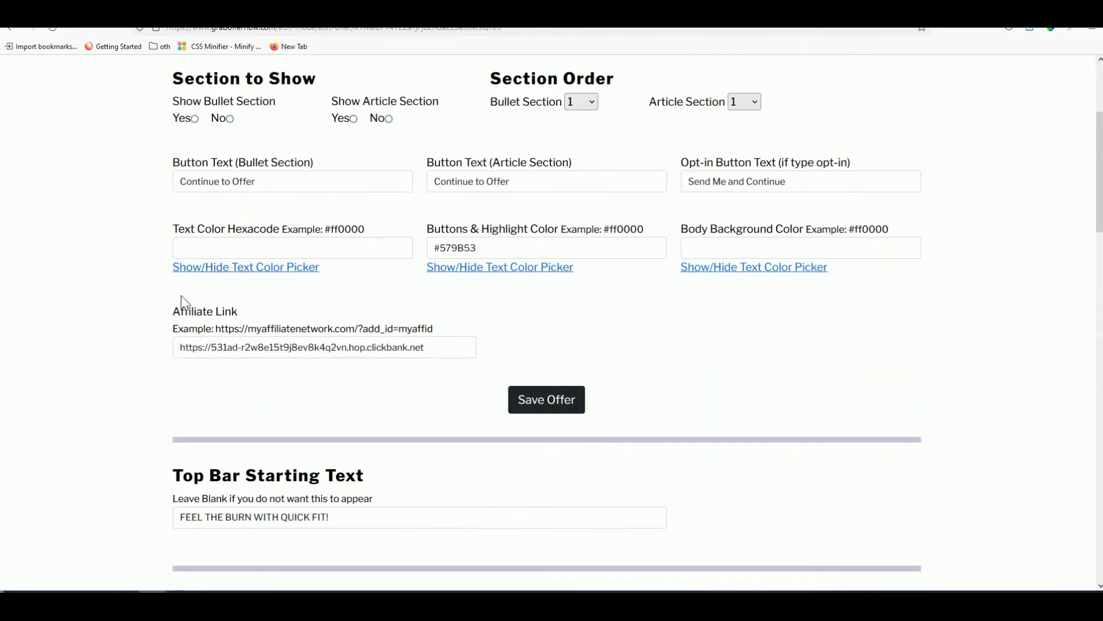
click(232, 417)
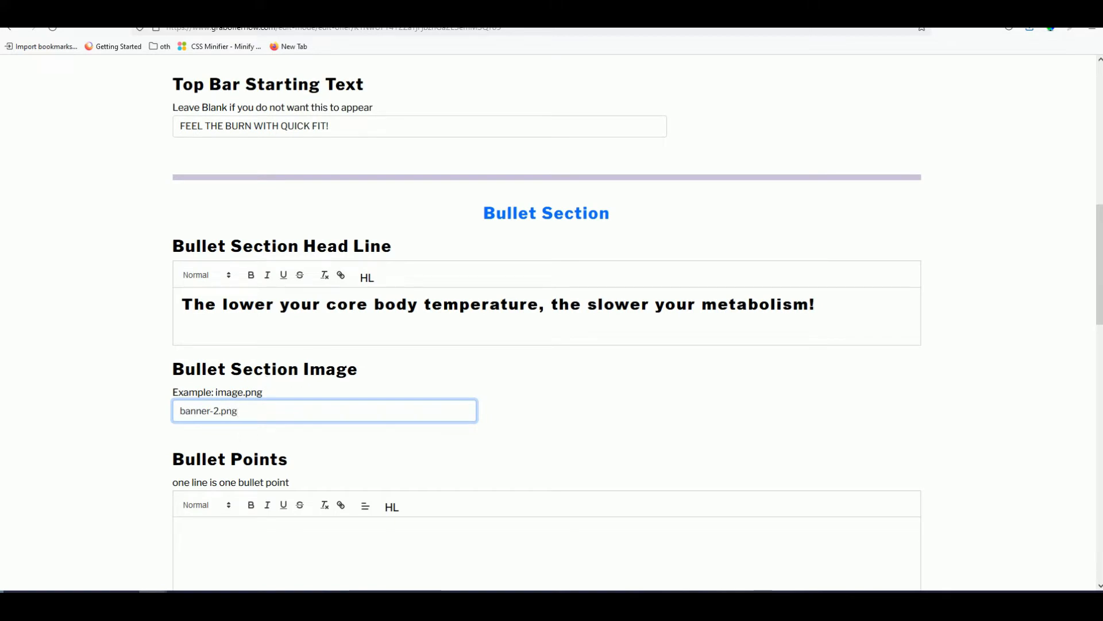
- Add 'PROMOTES RAPID AND NATURAL WEIGHT LOSS' from the sales page as the first bullet point
click(620, 9)
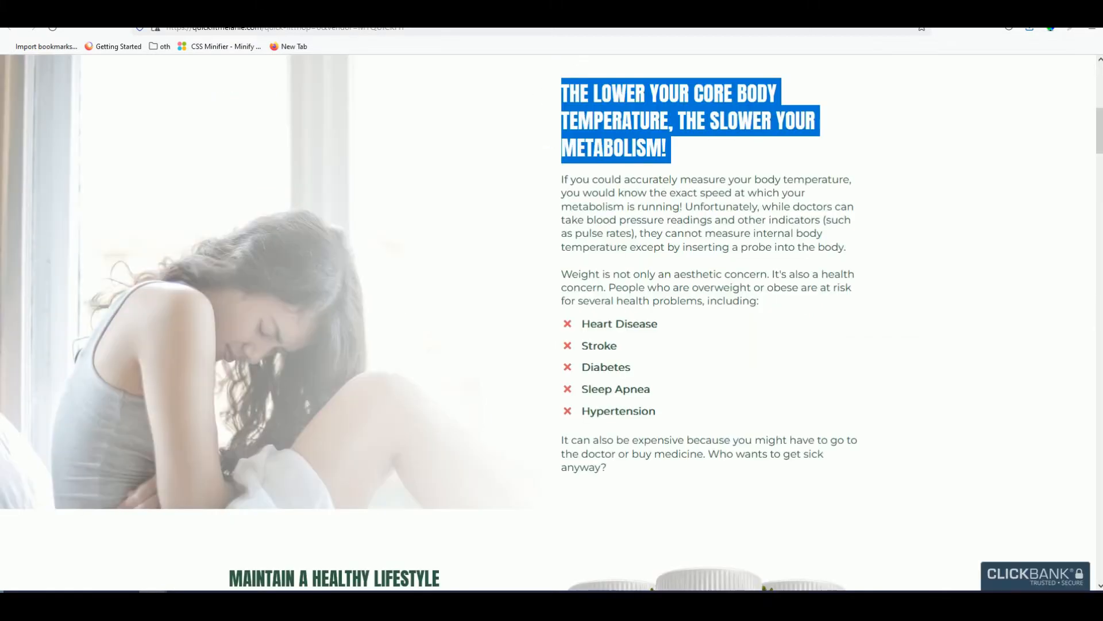
scroll(630, 329, down, 1)
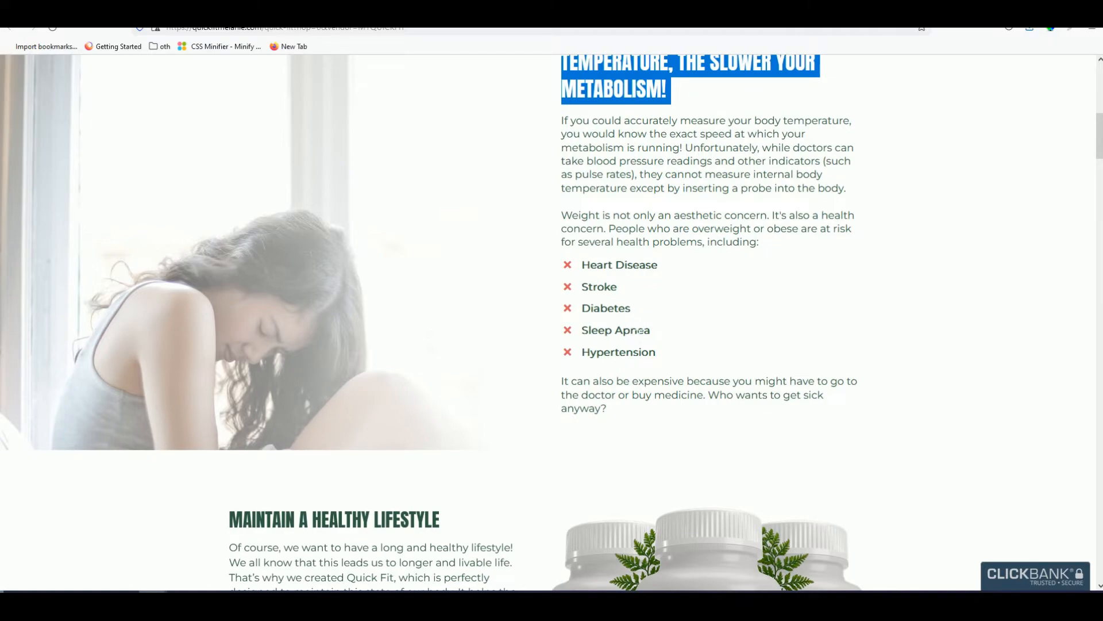
scroll(661, 366, down, 9)
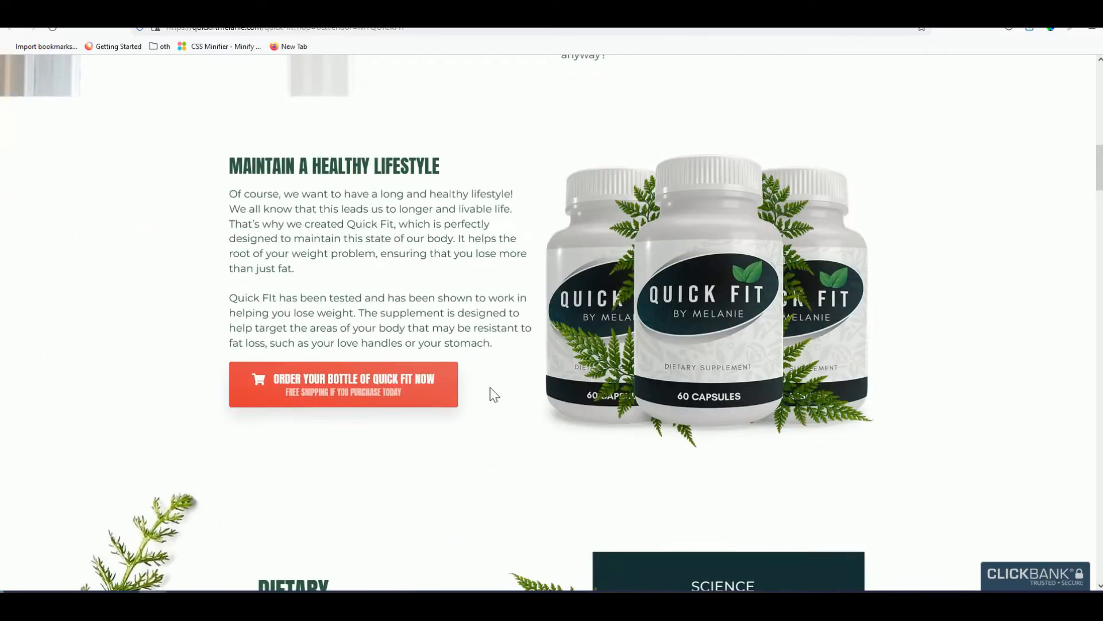
scroll(492, 397, down, 10)
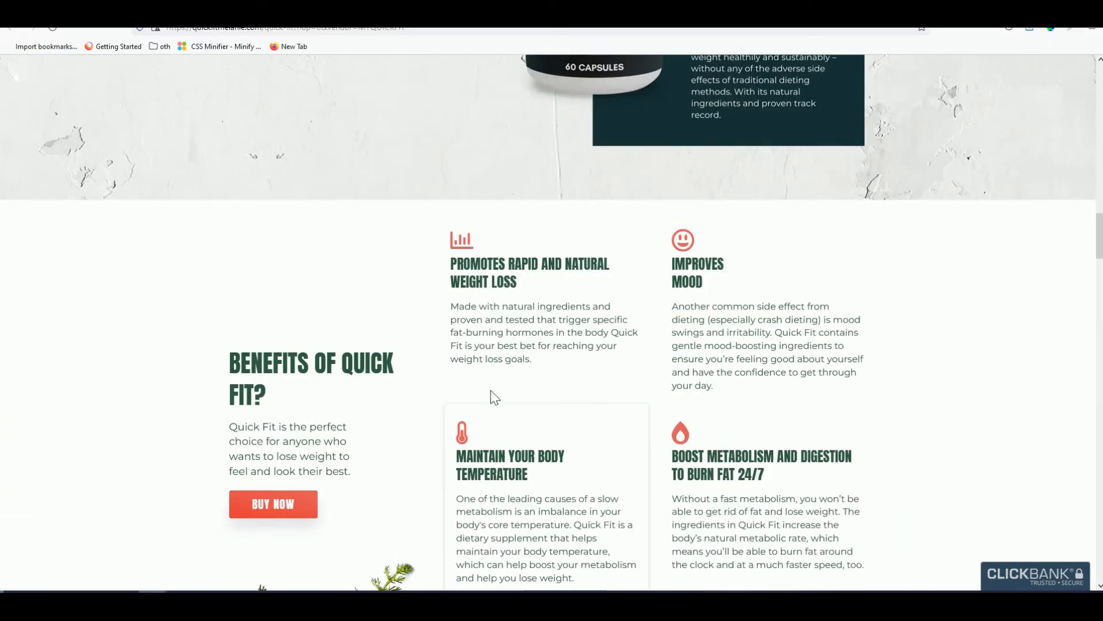
scroll(460, 395, down, 7)
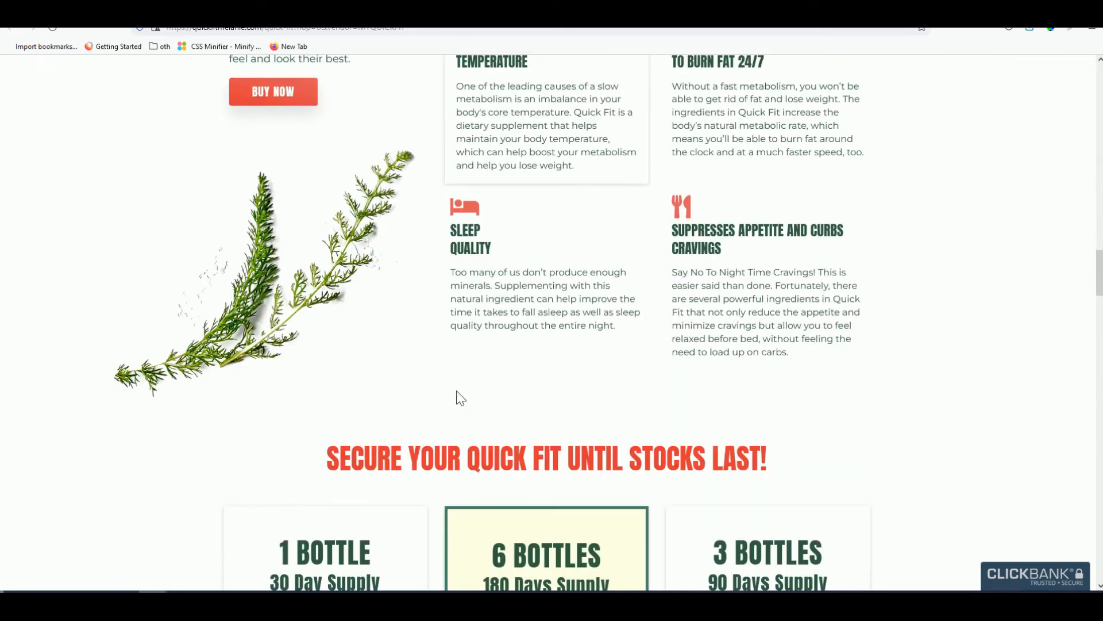
scroll(460, 396, down, 3)
scroll(449, 370, up, 11)
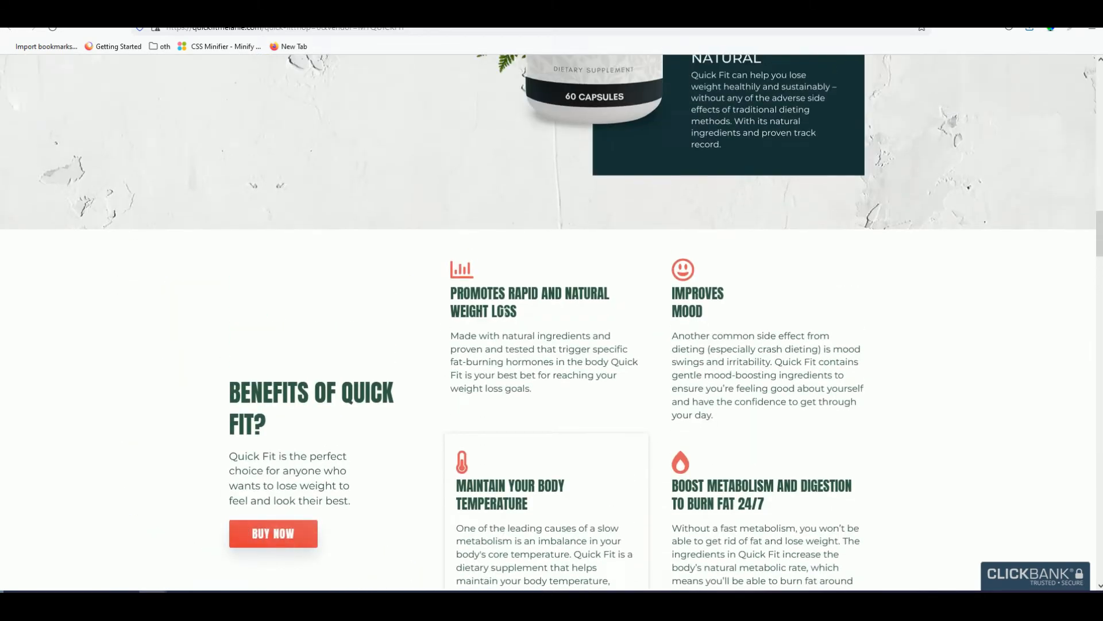
scroll(489, 322, down, 5)
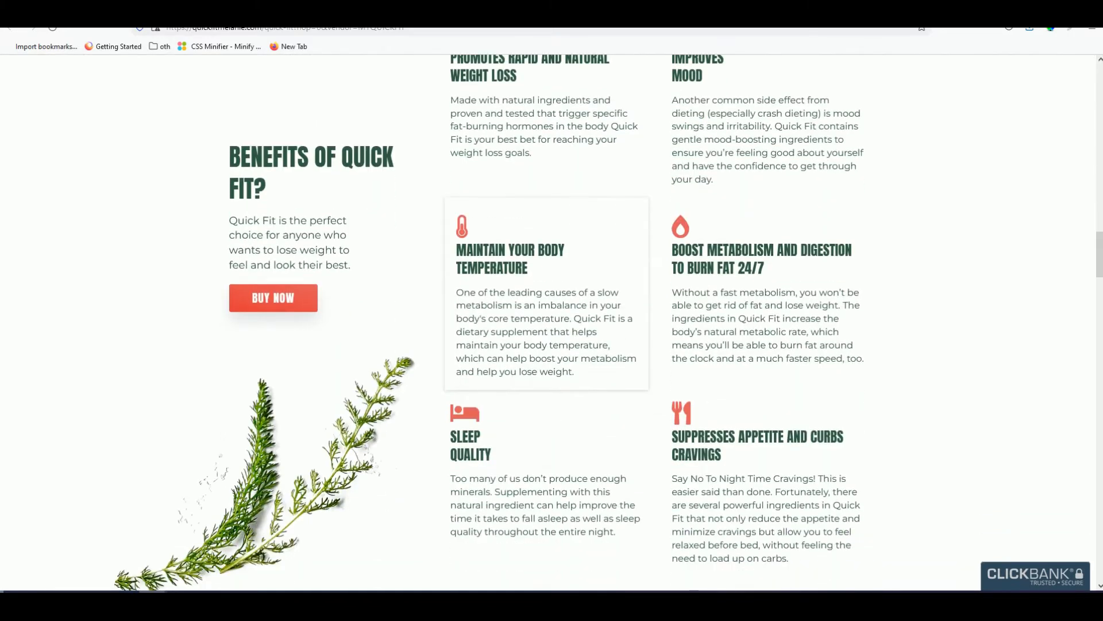
scroll(489, 322, up, 3)
triple_click(503, 194)
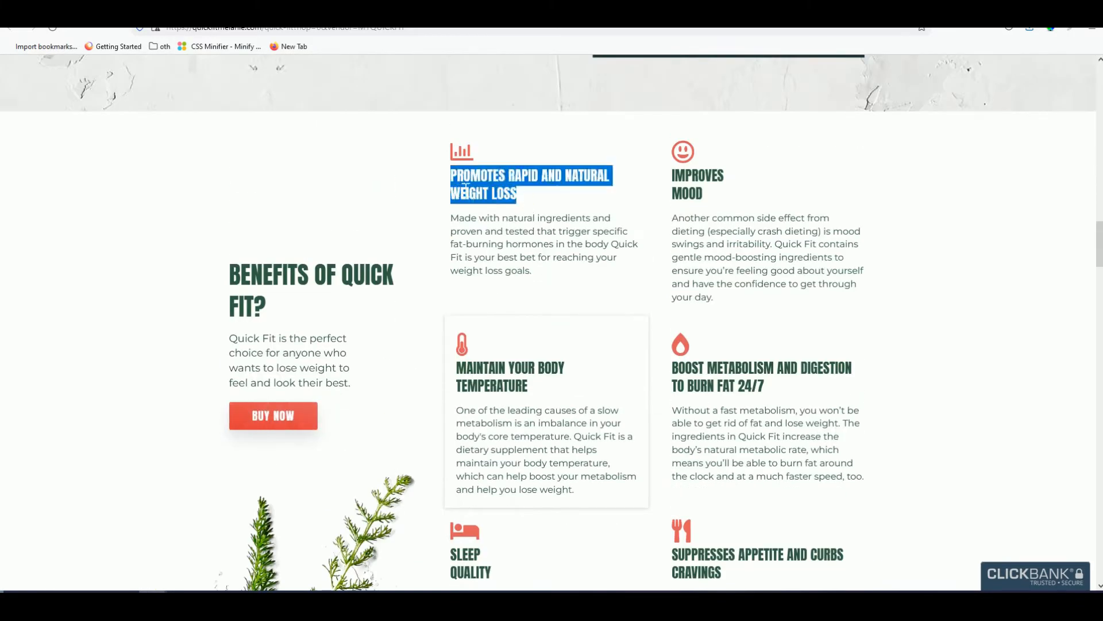
right_click(464, 186)
click(478, 194)
click(92, 11)
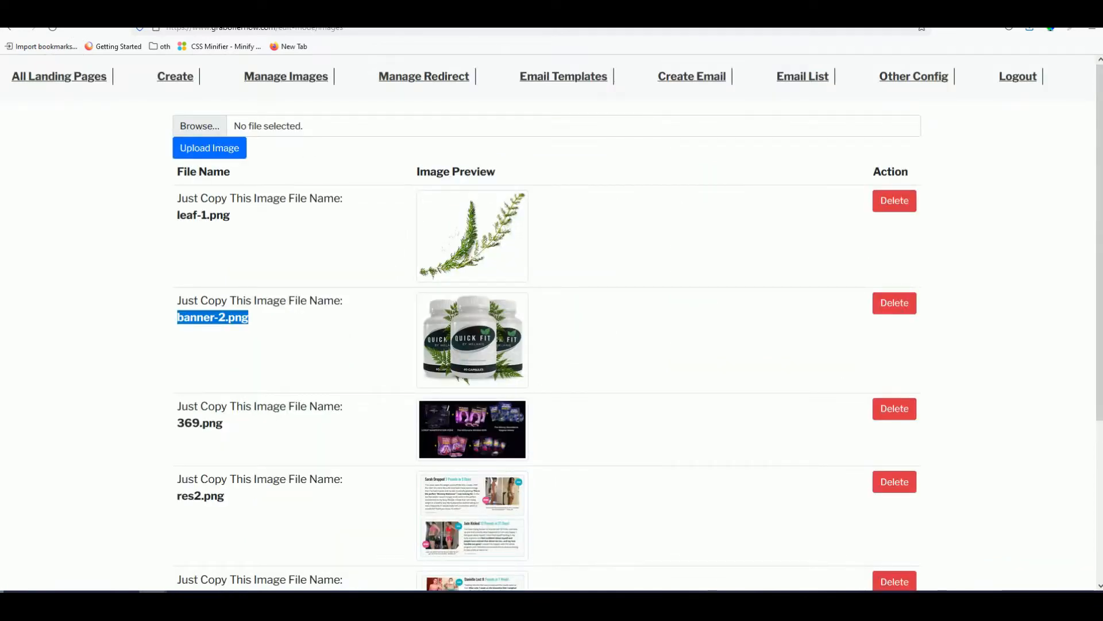
click(172, 10)
scroll(546, 373, down, 2)
click(242, 368)
key(ctrl+v)
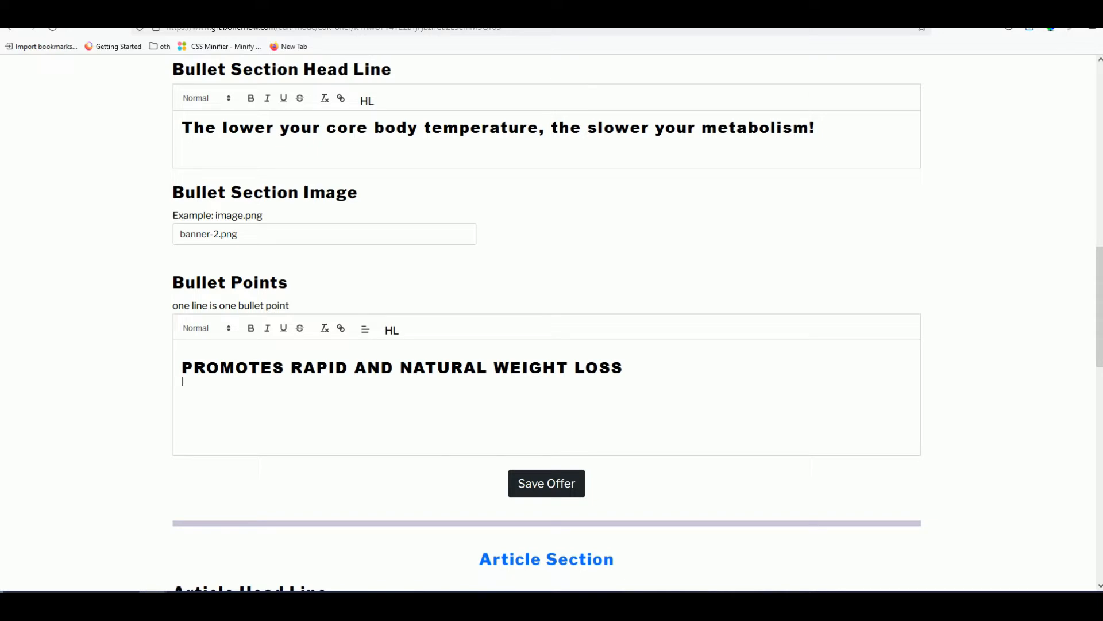
- Add 'IMPROVES MOOD' and 'BOOST METABOLISM AND DIGESTION' as the next bullet points
click(520, 11)
drag(721, 205, 672, 174)
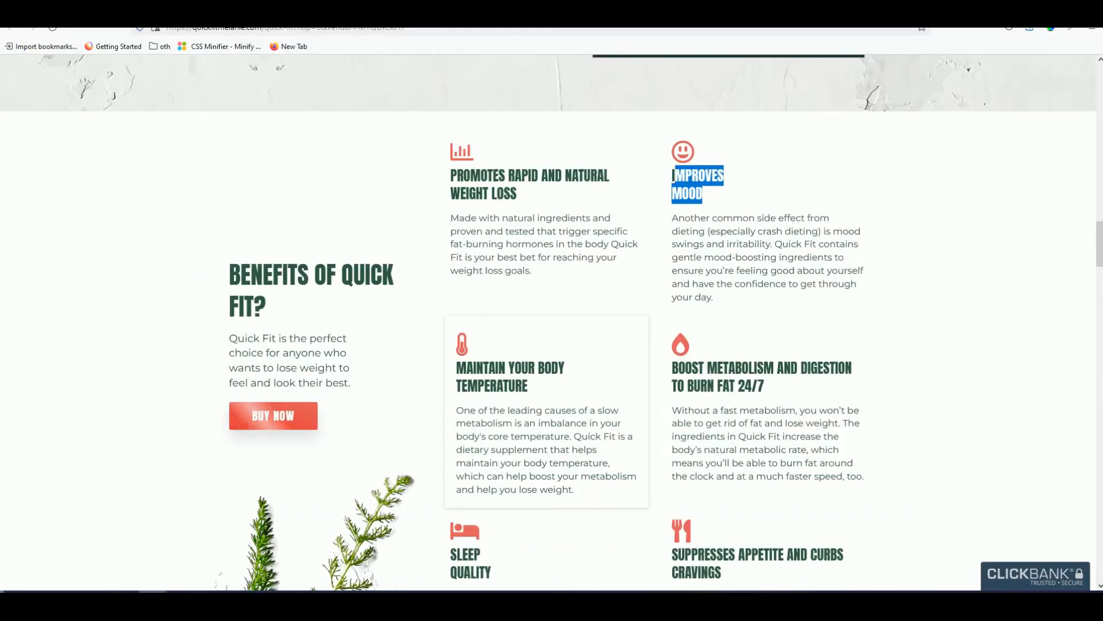
click(172, 11)
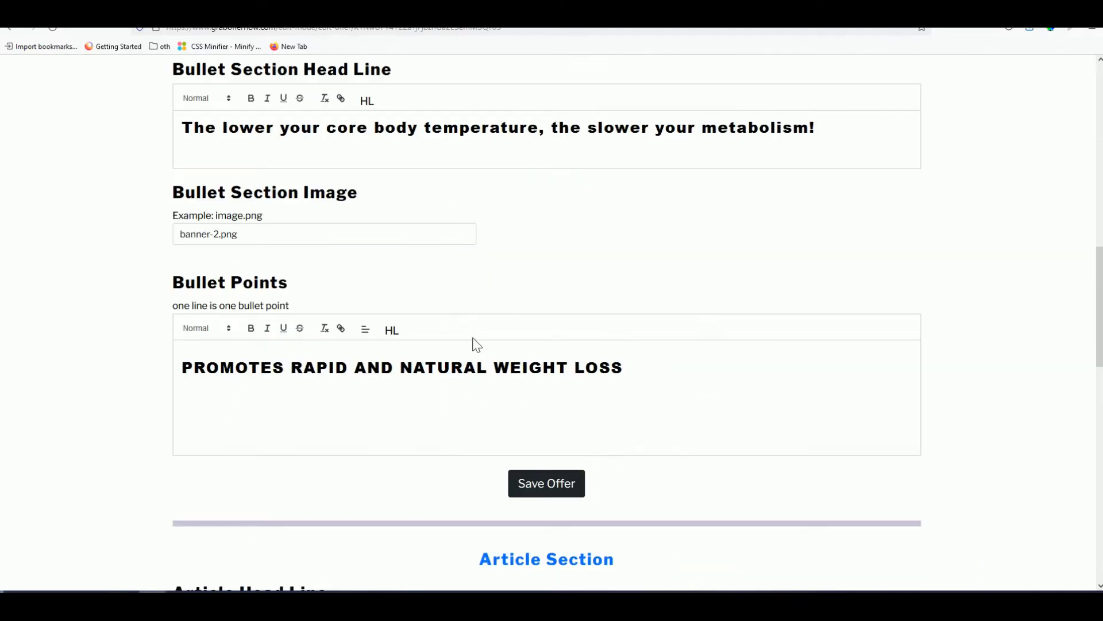
key(ctrl+v)
click(620, 11)
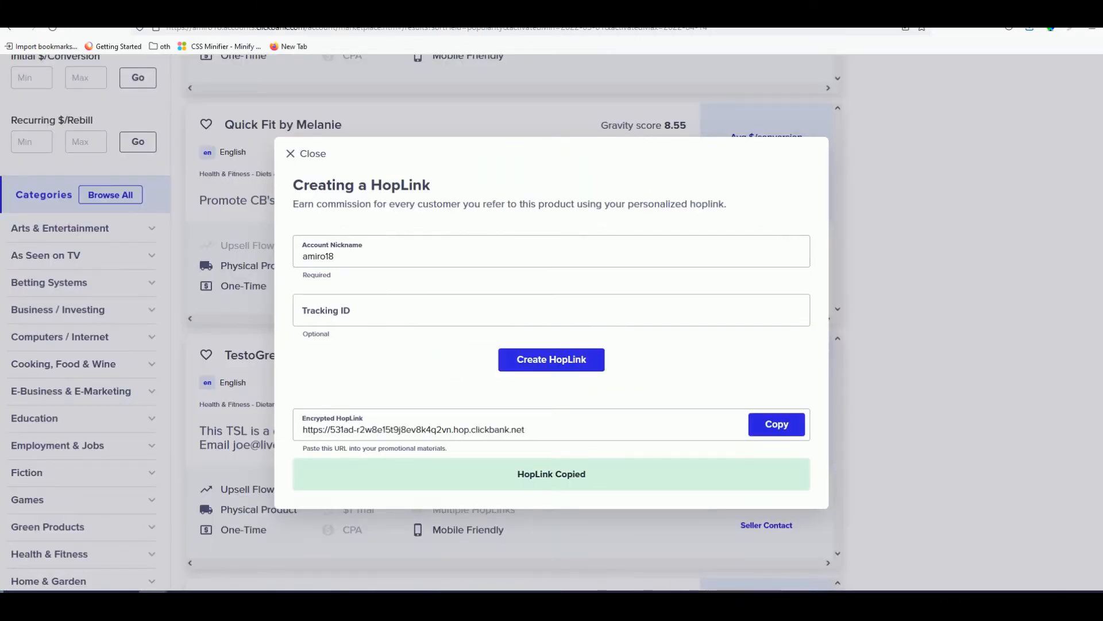
click(557, 12)
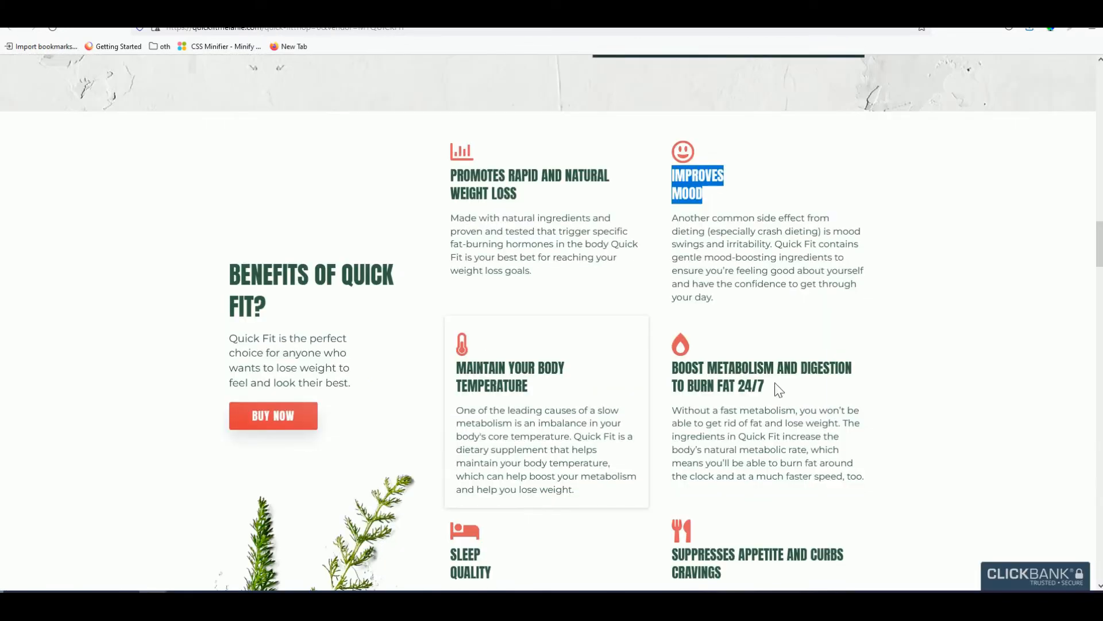
drag(779, 390, 671, 368)
right_click(690, 375)
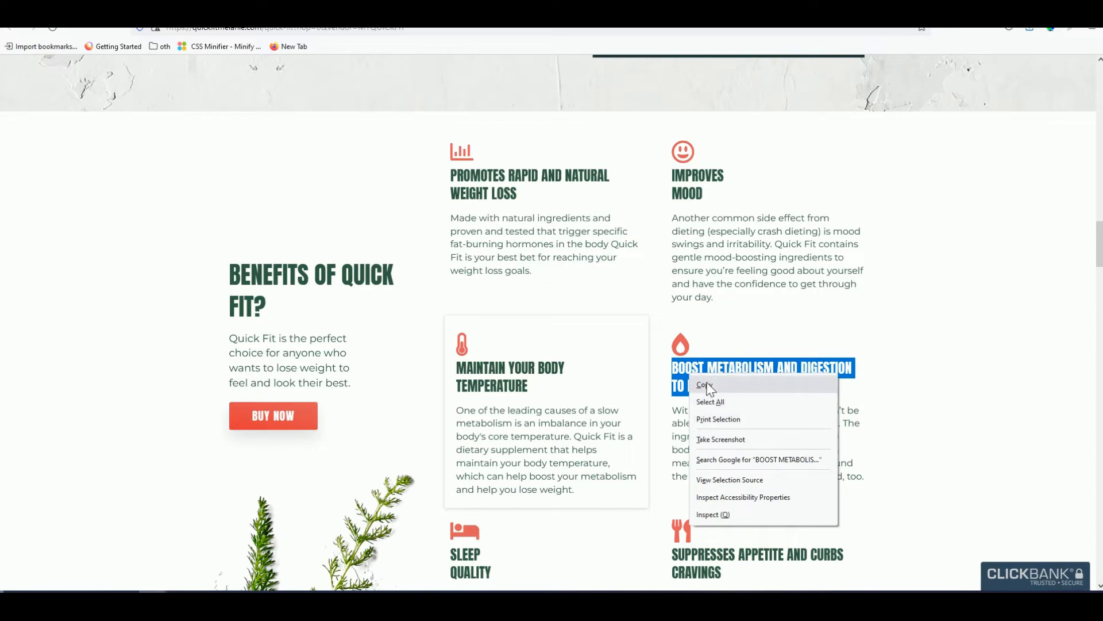
click(706, 383)
click(436, 12)
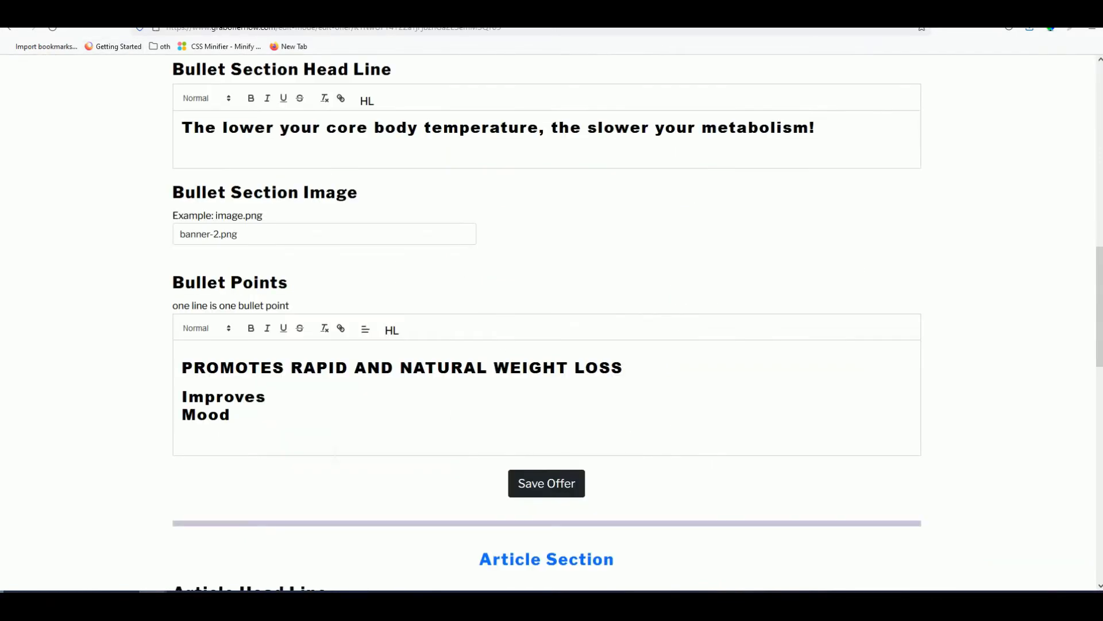
key(ctrl+v)
- Add 'SUPPRESSES APPETITE AND CURBS CRAVINGS' as the last bullet, then select all bullet text
click(183, 12)
click(310, 11)
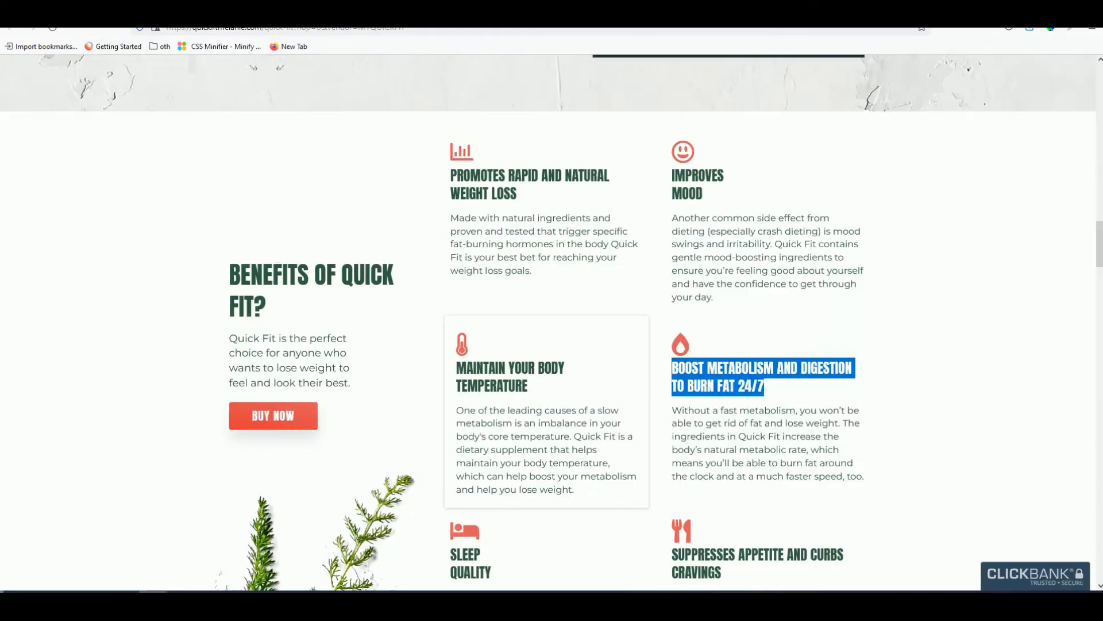
scroll(718, 351, down, 2)
drag(721, 455, 673, 435)
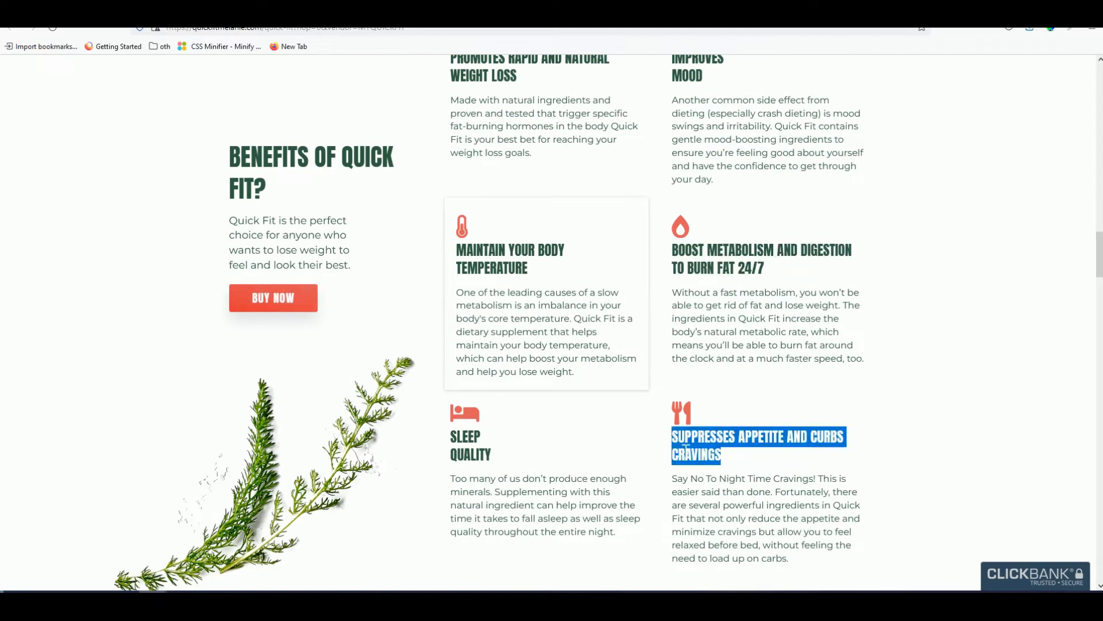
right_click(678, 440)
click(707, 452)
click(103, 12)
key(ctrl+v)
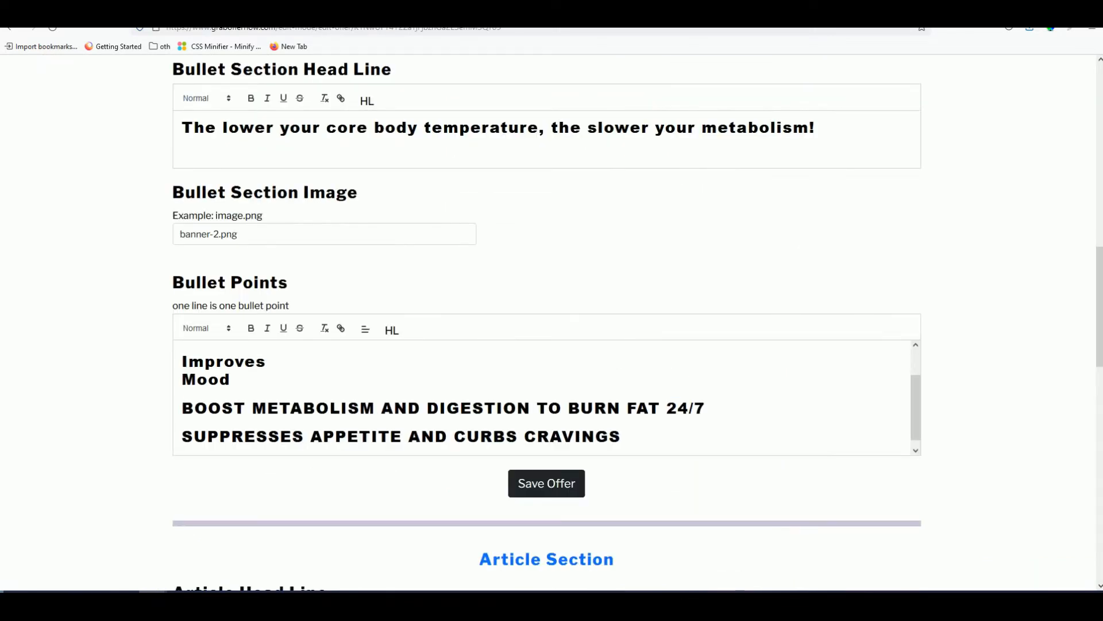
scroll(338, 426, up, 2)
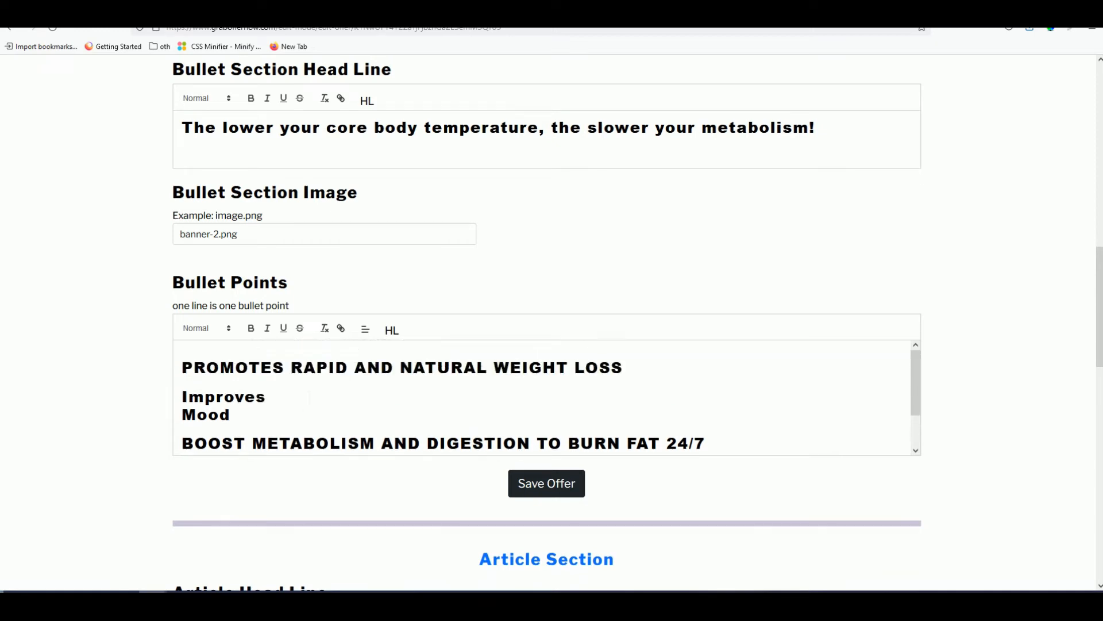
scroll(339, 426, down, 3)
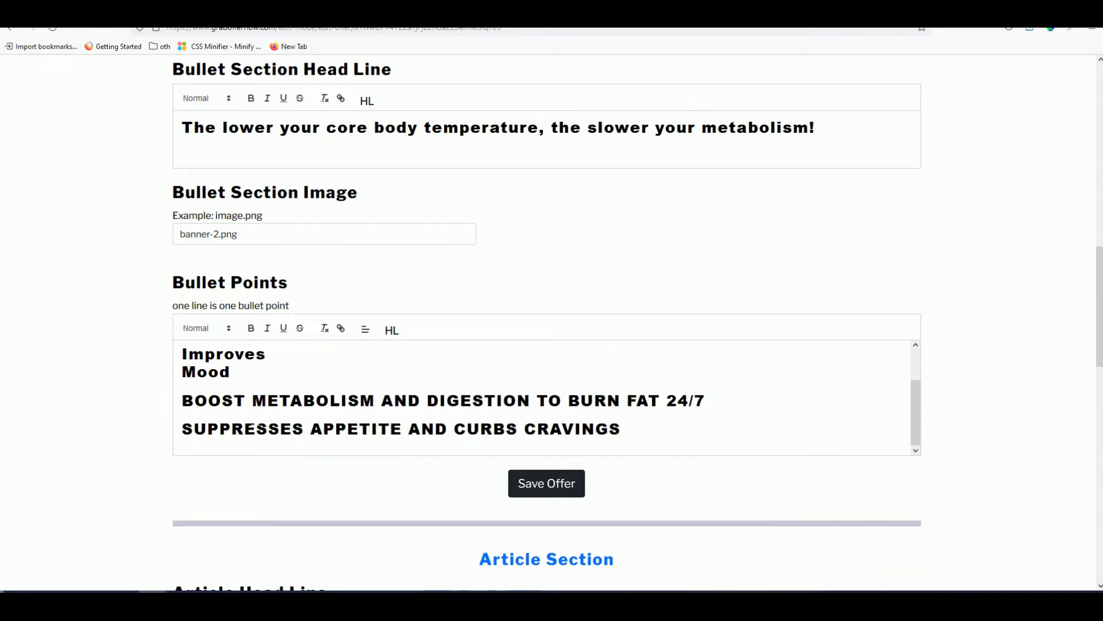
key(ctrl+a)
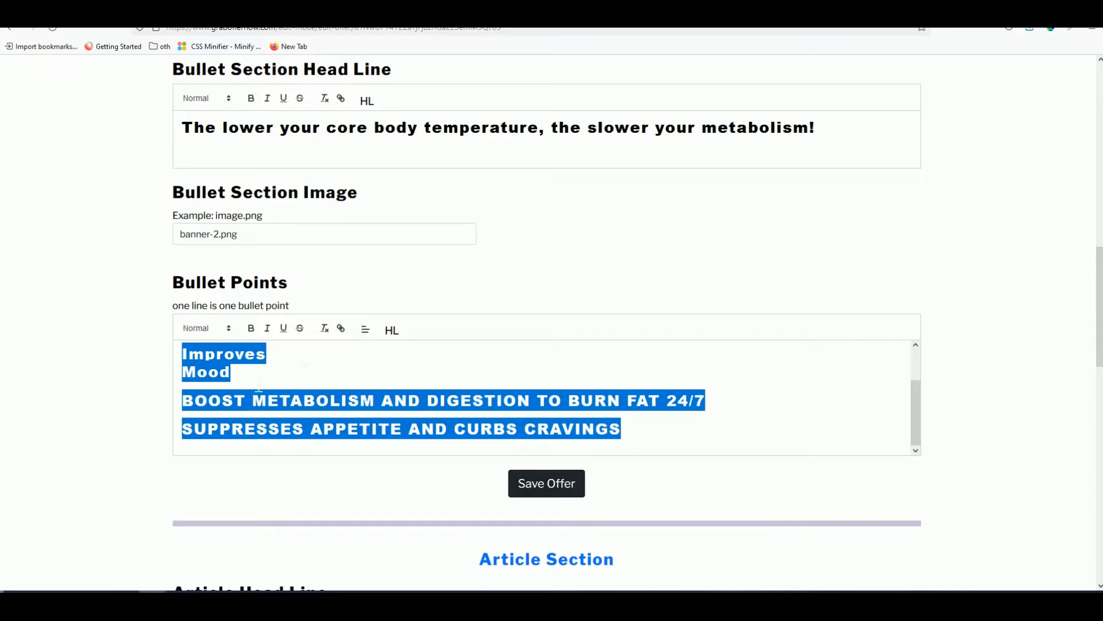
- Clear the bullets' formatting and join 'Improves Mood' onto one line
click(325, 329)
click(276, 403)
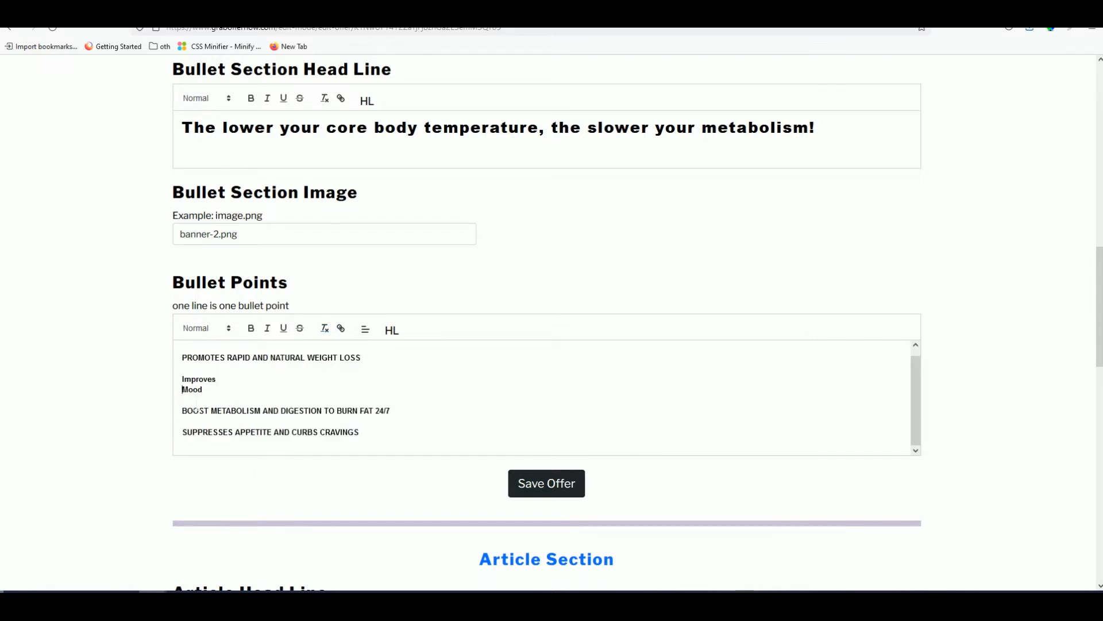
key(BackSpace)
click(207, 421)
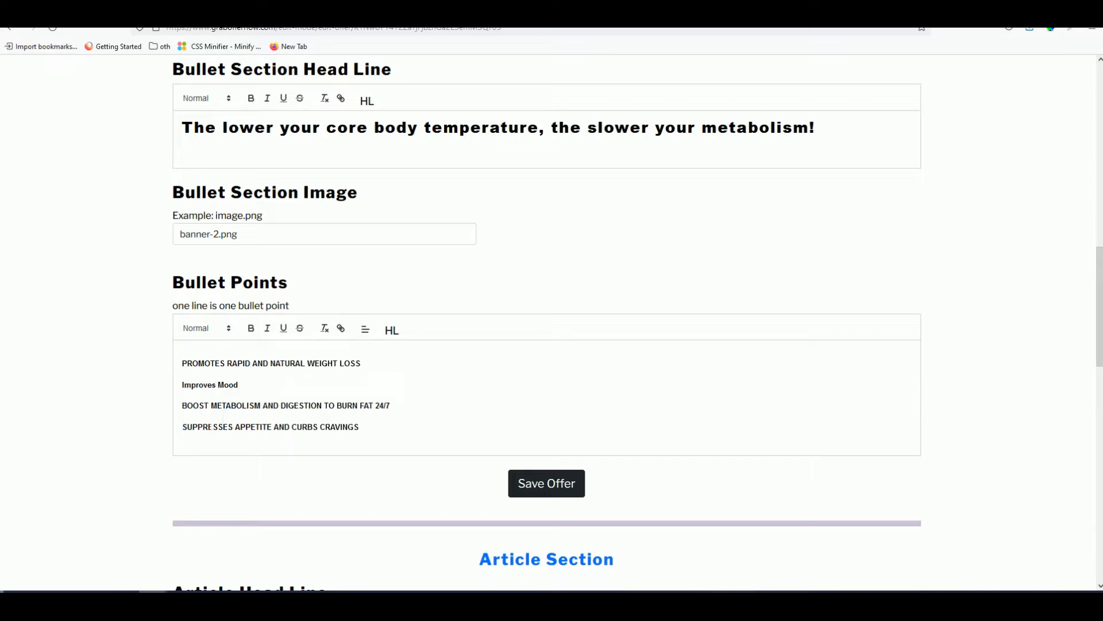
key(BackSpace)
- Delete the blank lines between and above the four bullets, then review the list
click(200, 392)
key(BackSpace)
click(195, 373)
key(BackSpace)
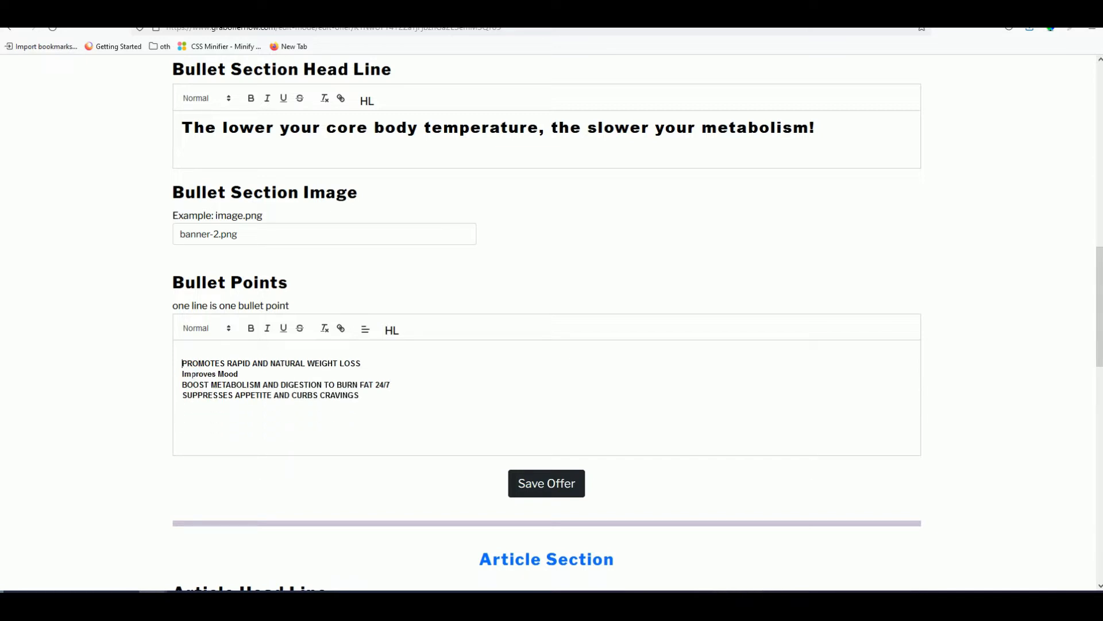
key(BackSpace)
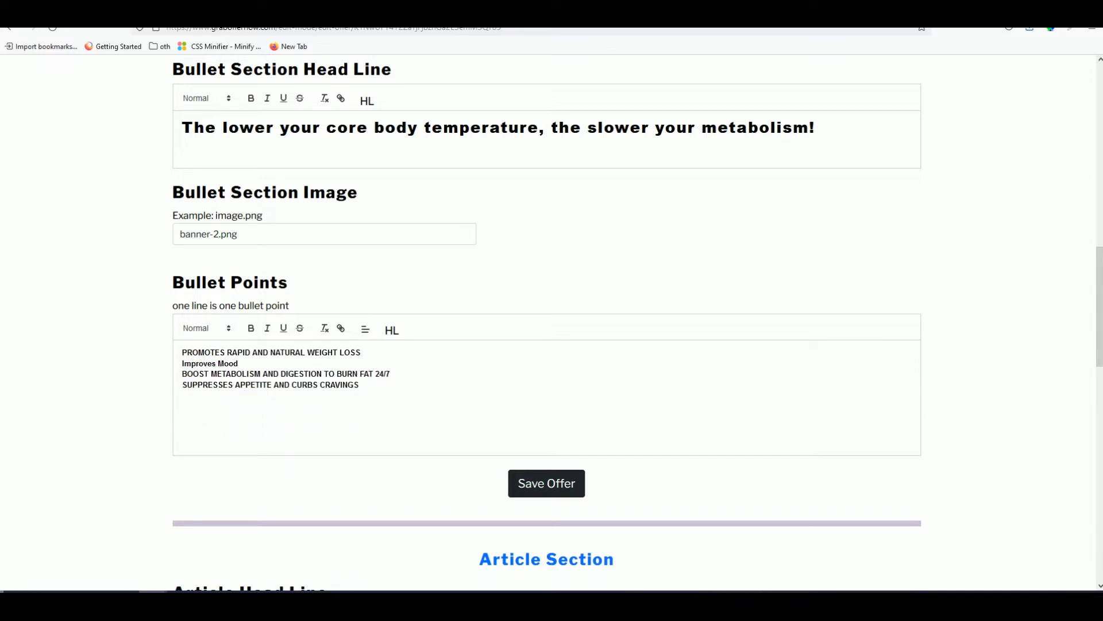
click(382, 394)
triple_click(338, 392)
click(266, 367)
scroll(136, 385, down, 2)
scroll(135, 384, up, 2)
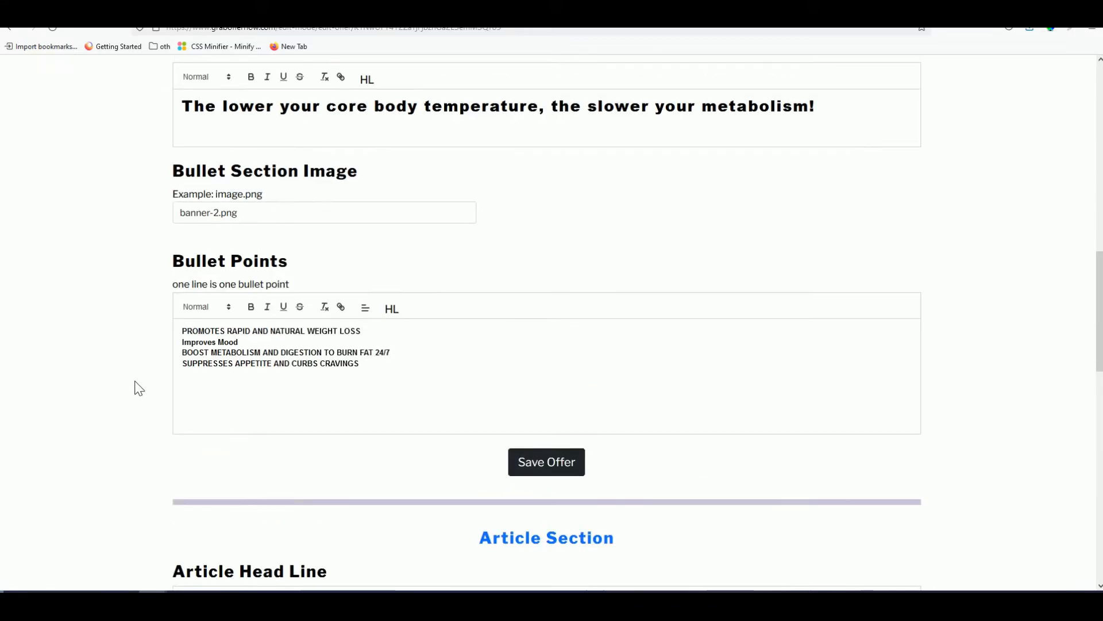
scroll(135, 385, down, 1)
- Save the offer with both the bullet section and article section turned on
click(533, 431)
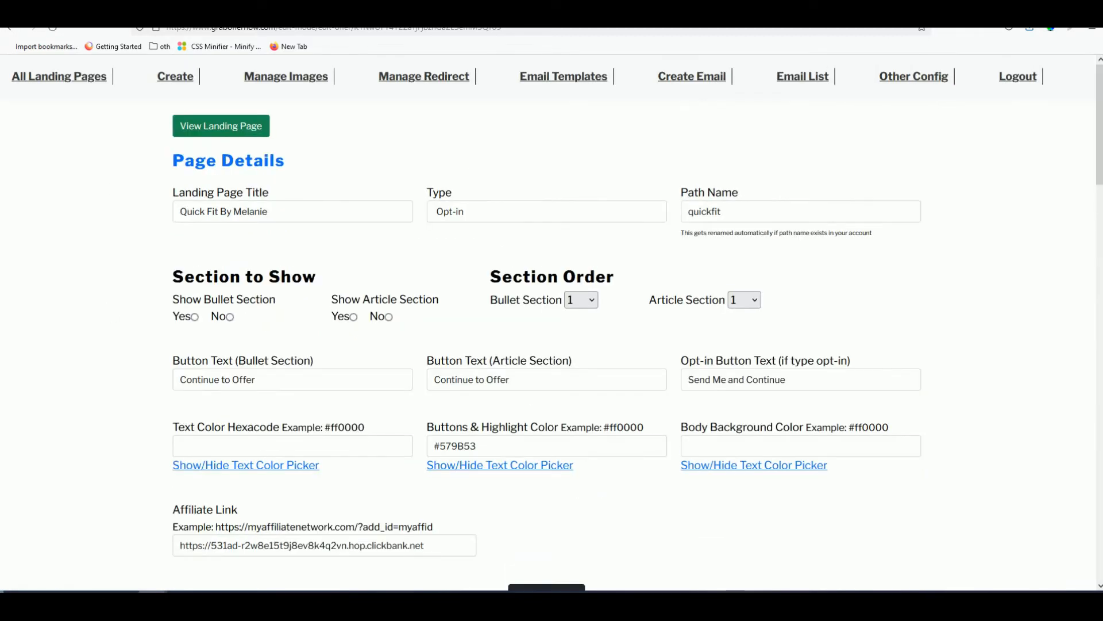
click(230, 129)
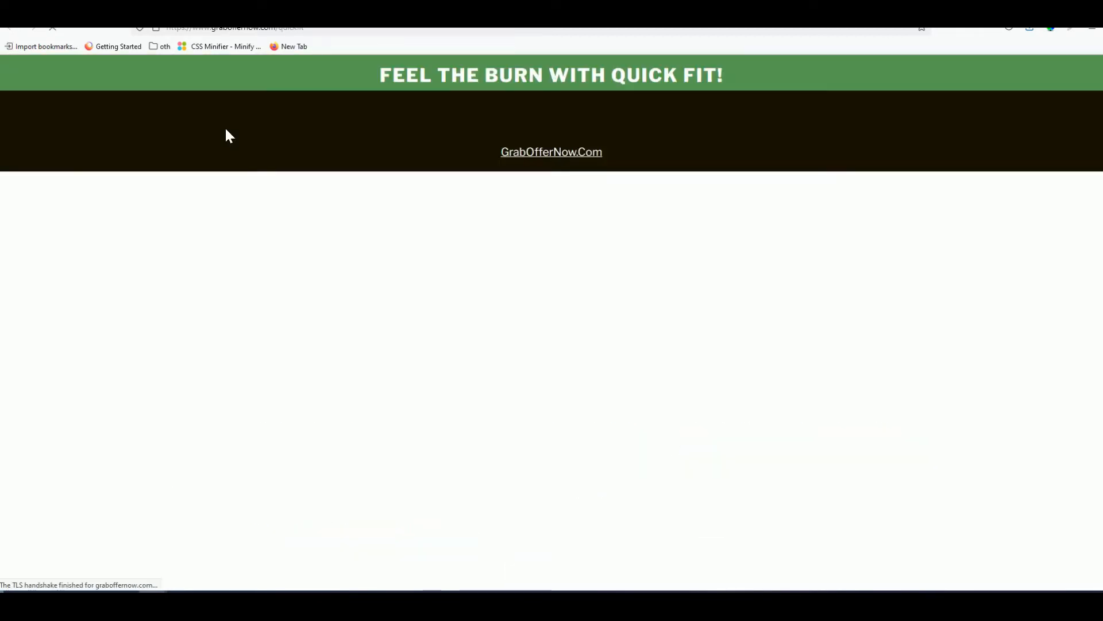
key(alt+Left)
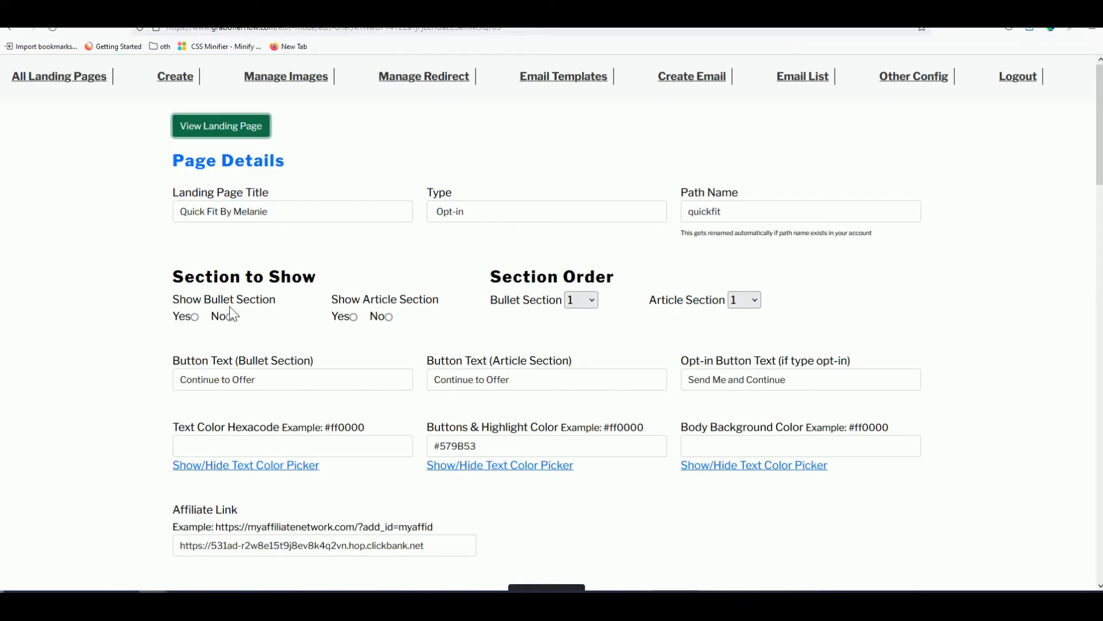
click(194, 316)
click(354, 317)
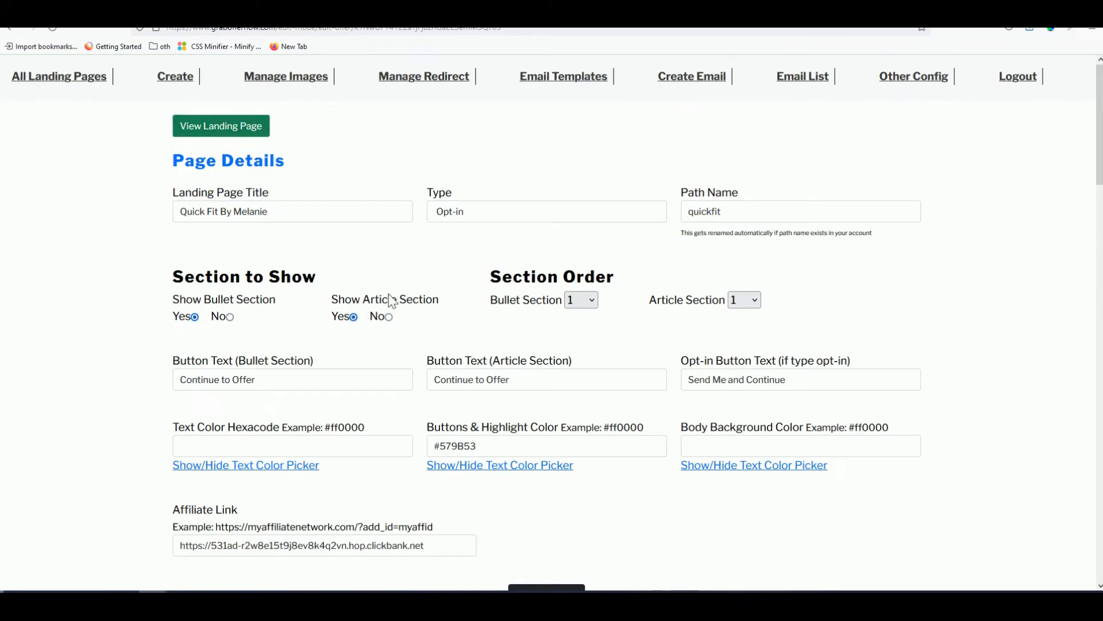
scroll(535, 459, down, 2)
click(531, 477)
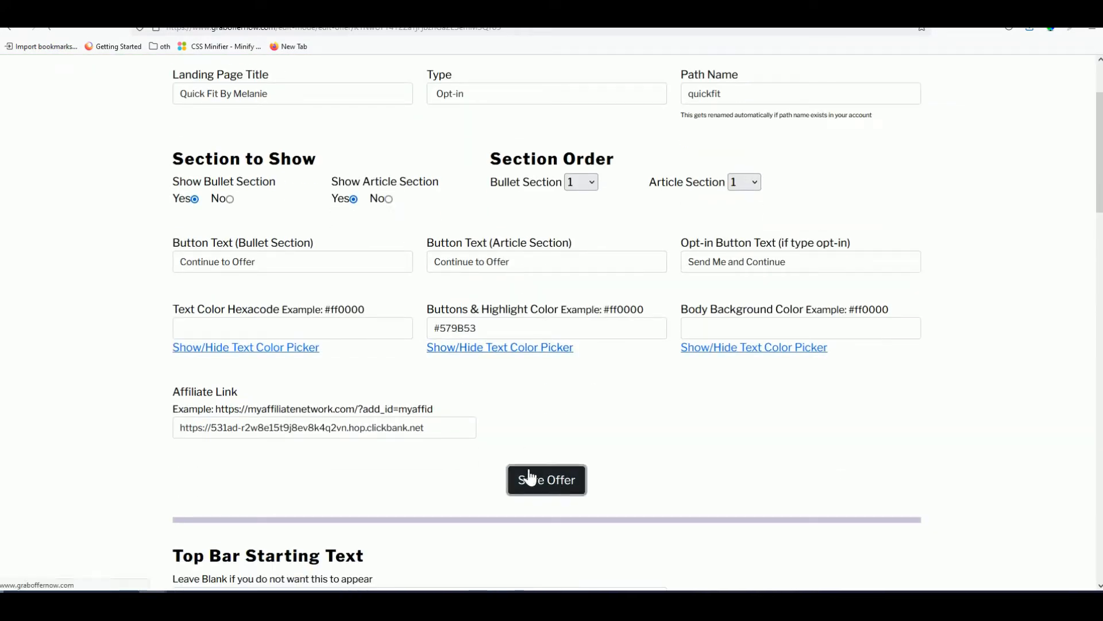
- Reload the live landing page and check its headline and check-marked bullets
click(164, 15)
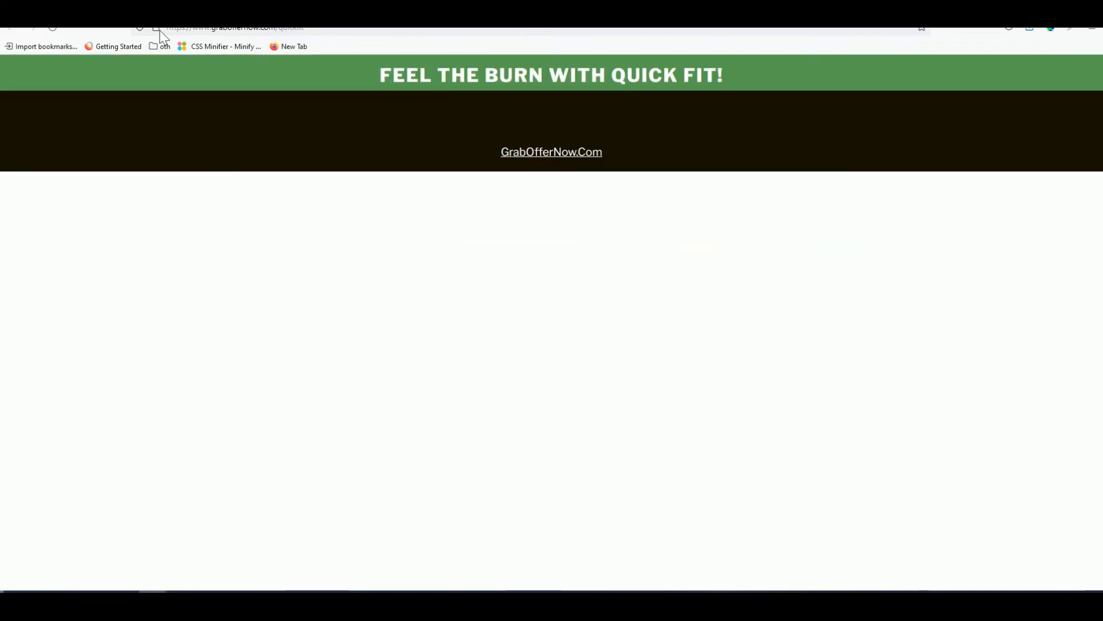
click(52, 29)
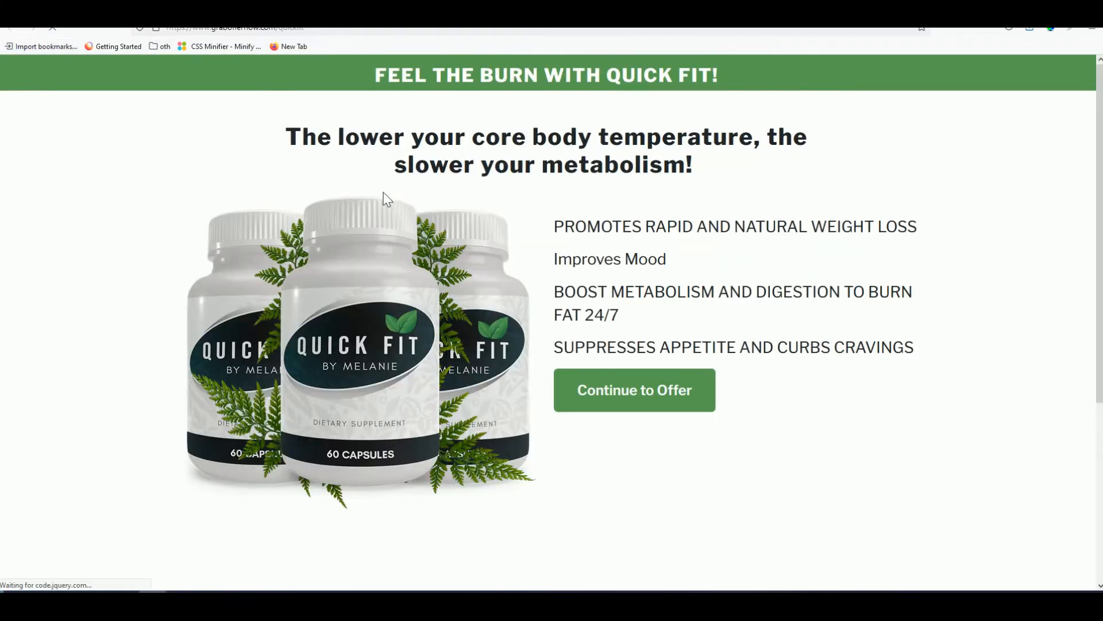
drag(345, 138, 486, 138)
triple_click(496, 138)
click(655, 191)
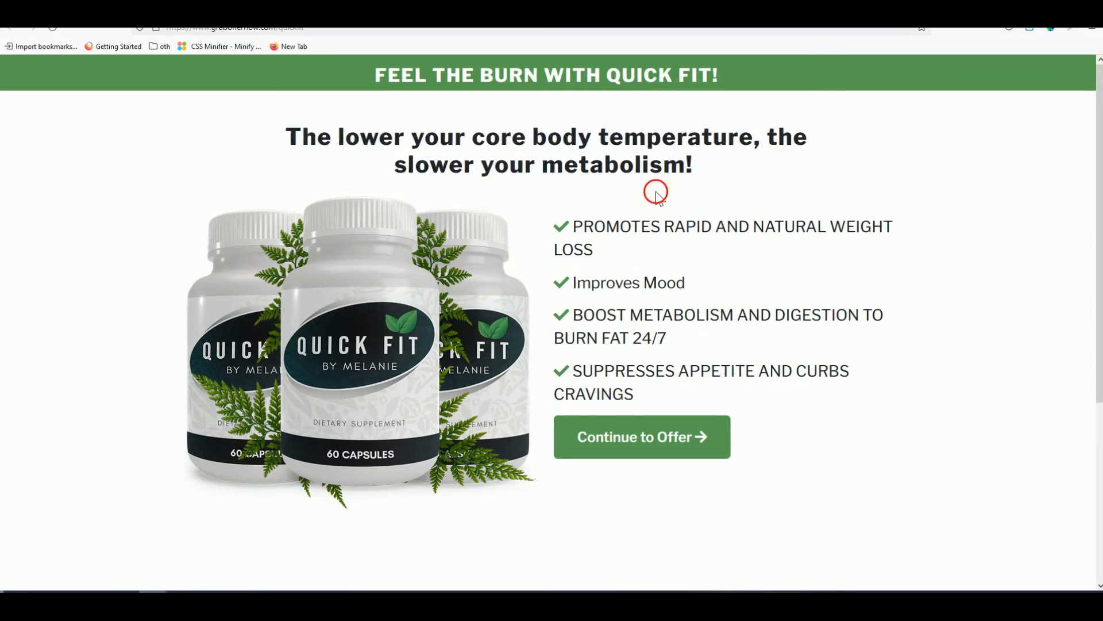
drag(616, 246, 582, 227)
click(584, 228)
- Open the email sign-up popup, close it, and go back to the edit form
click(627, 442)
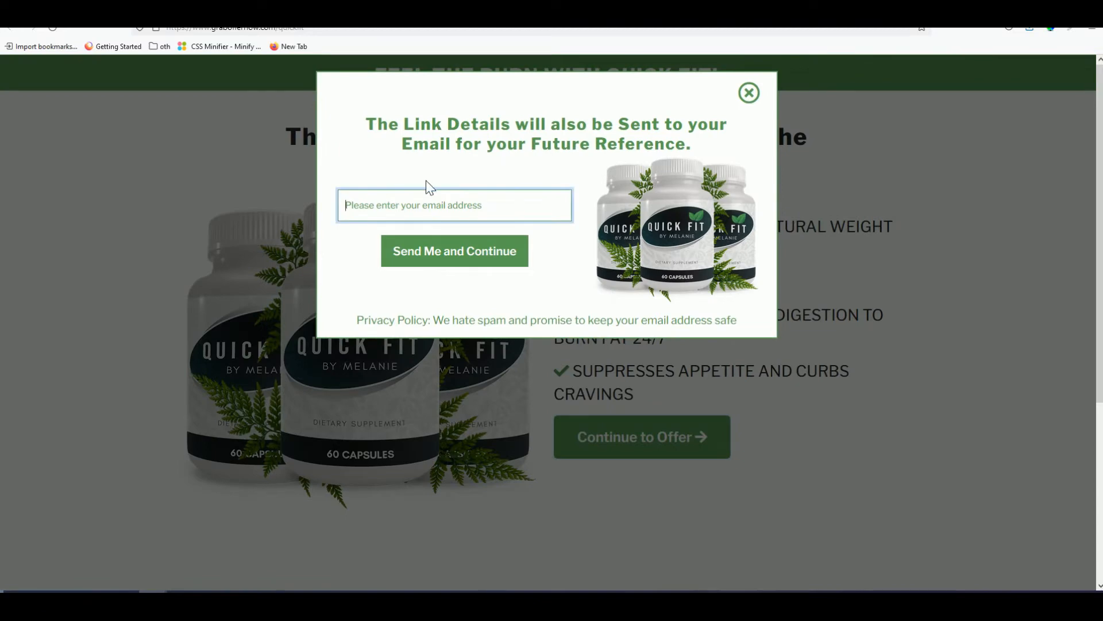
click(749, 93)
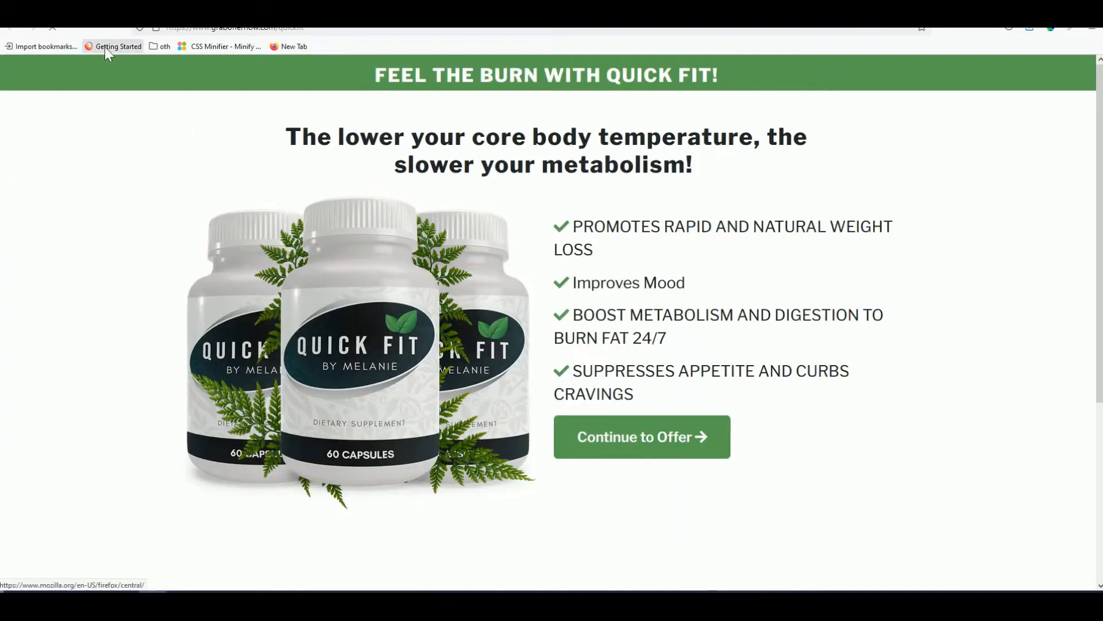
click(155, 8)
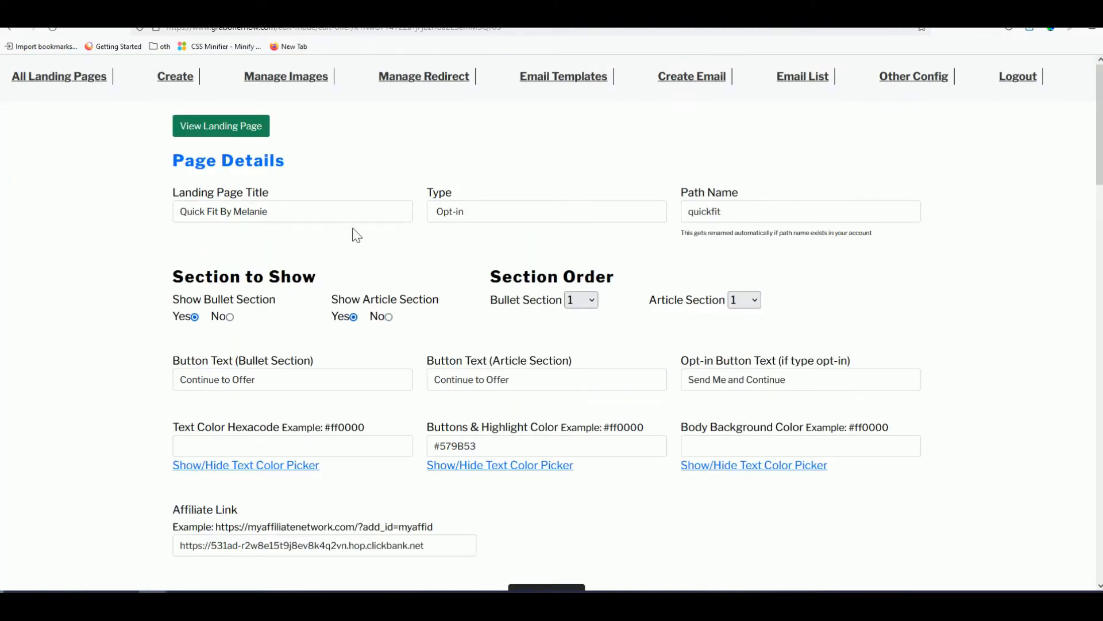
- Place the cursor in the empty Article Head Line field of the offer editor
scroll(412, 285, down, 6)
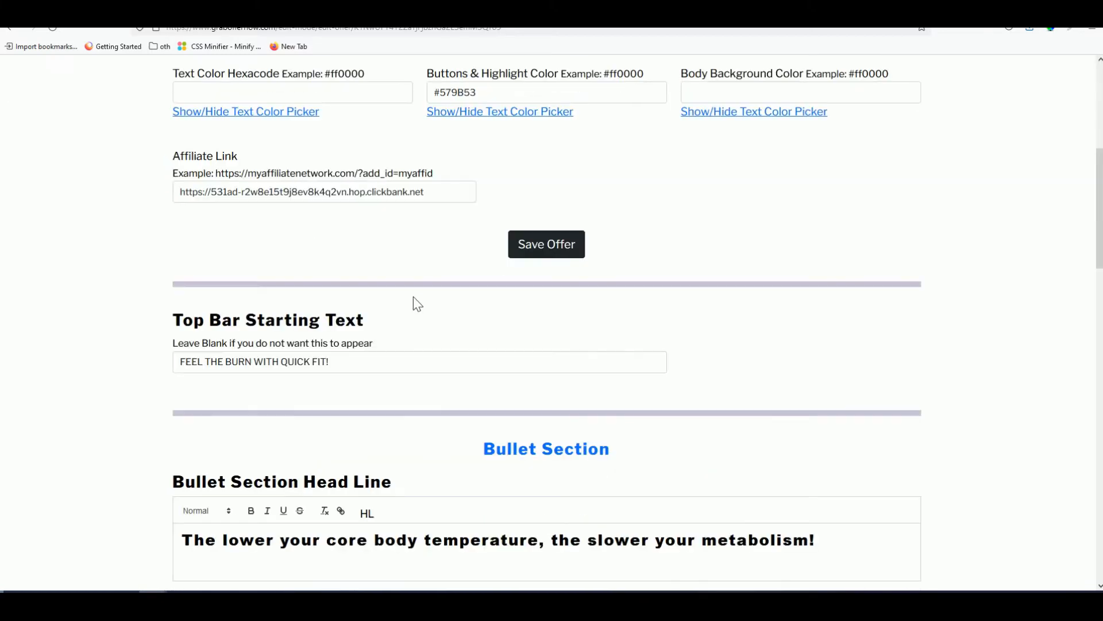
scroll(409, 361, down, 2)
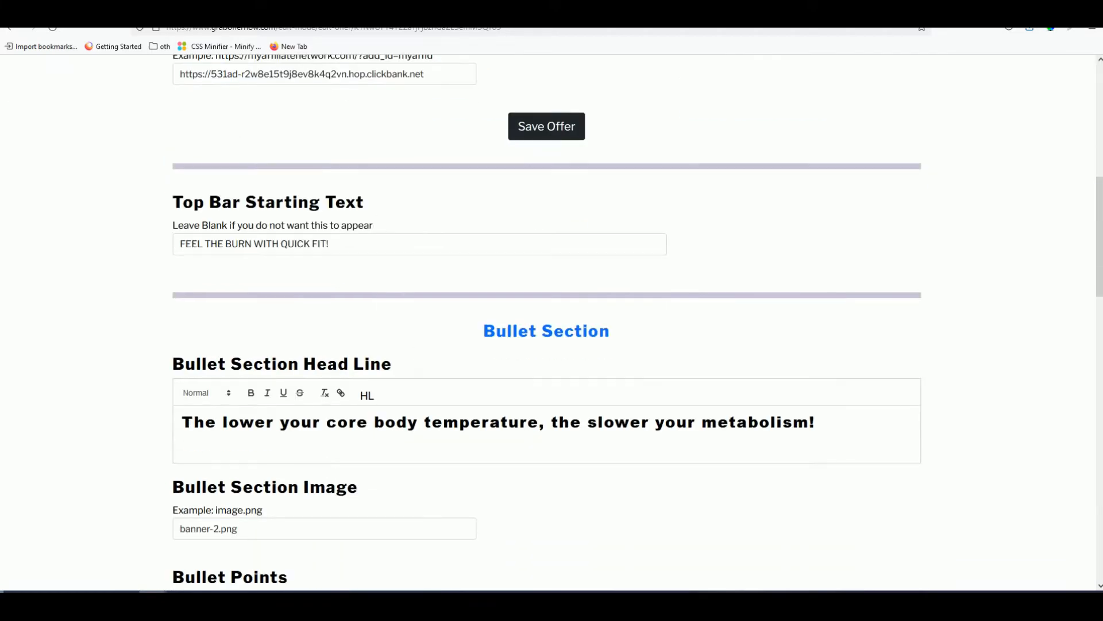
scroll(353, 344, down, 8)
click(280, 480)
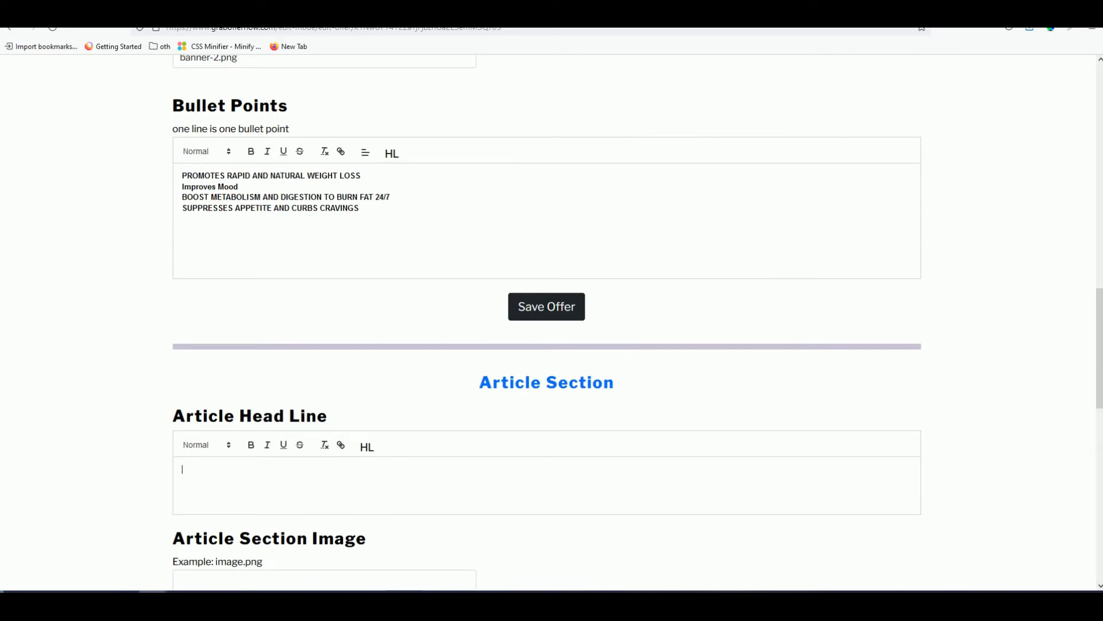
- Browse the Quick Fit sales page to its 'Lower Your Core Body Temperature' section
key(ctrl+Tab)
scroll(757, 437, down, 9)
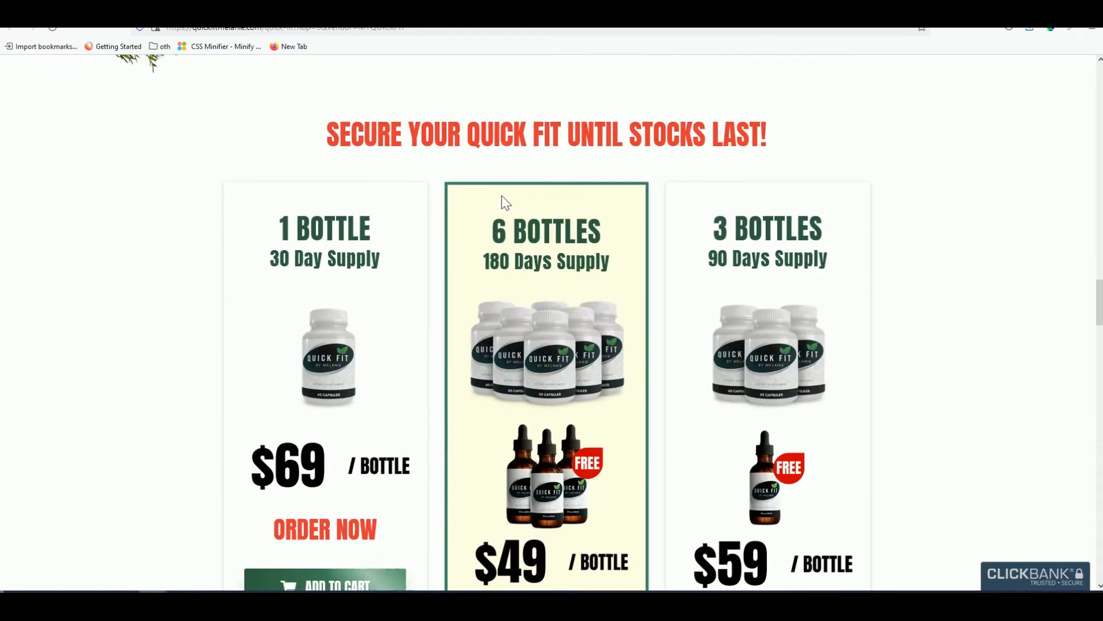
scroll(505, 241, up, 4)
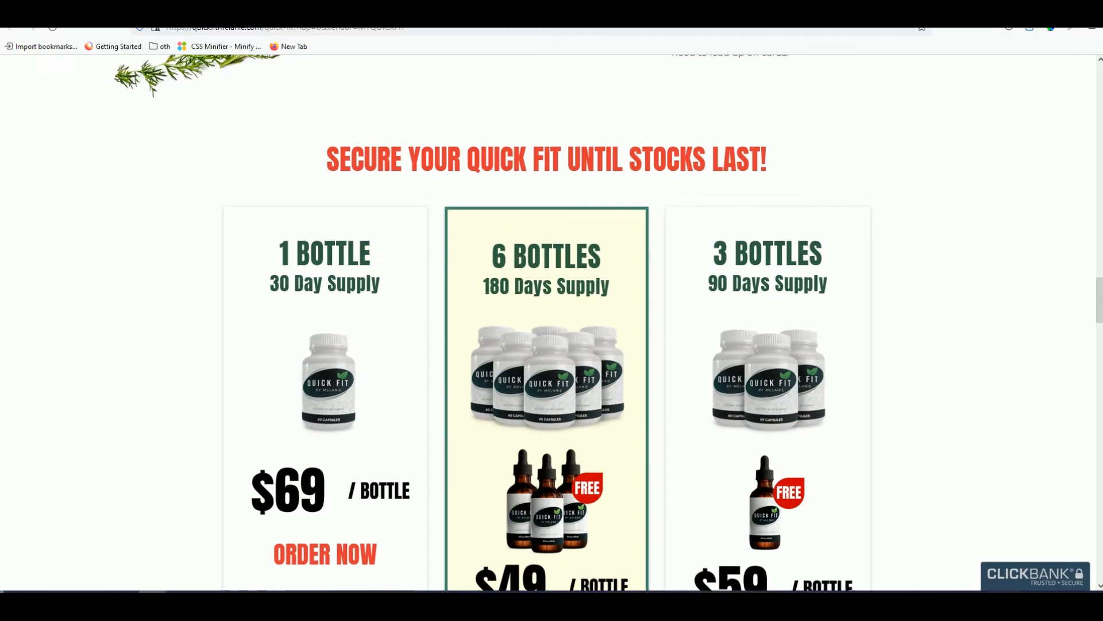
scroll(515, 292, down, 4)
scroll(516, 293, down, 14)
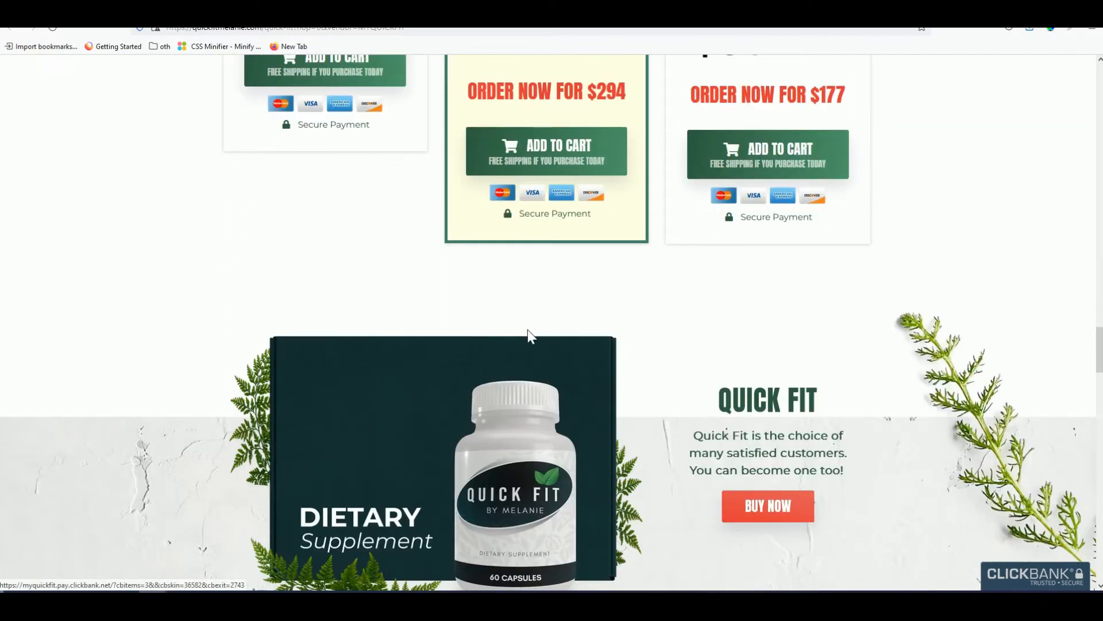
scroll(541, 340, down, 7)
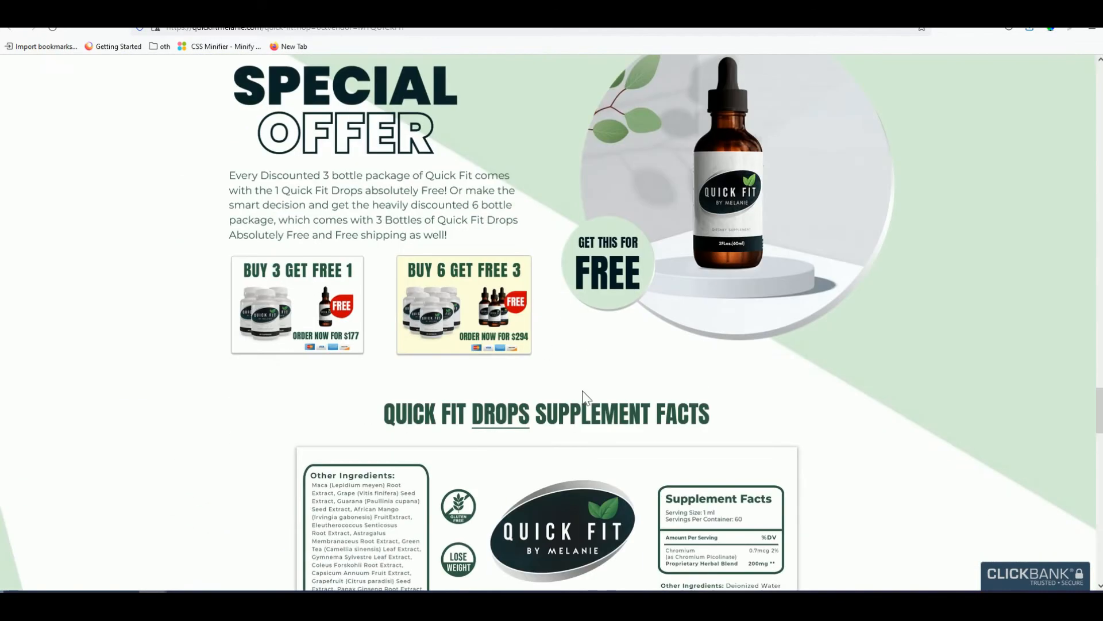
scroll(525, 335, up, 2)
scroll(541, 373, up, 4)
scroll(552, 410, down, 18)
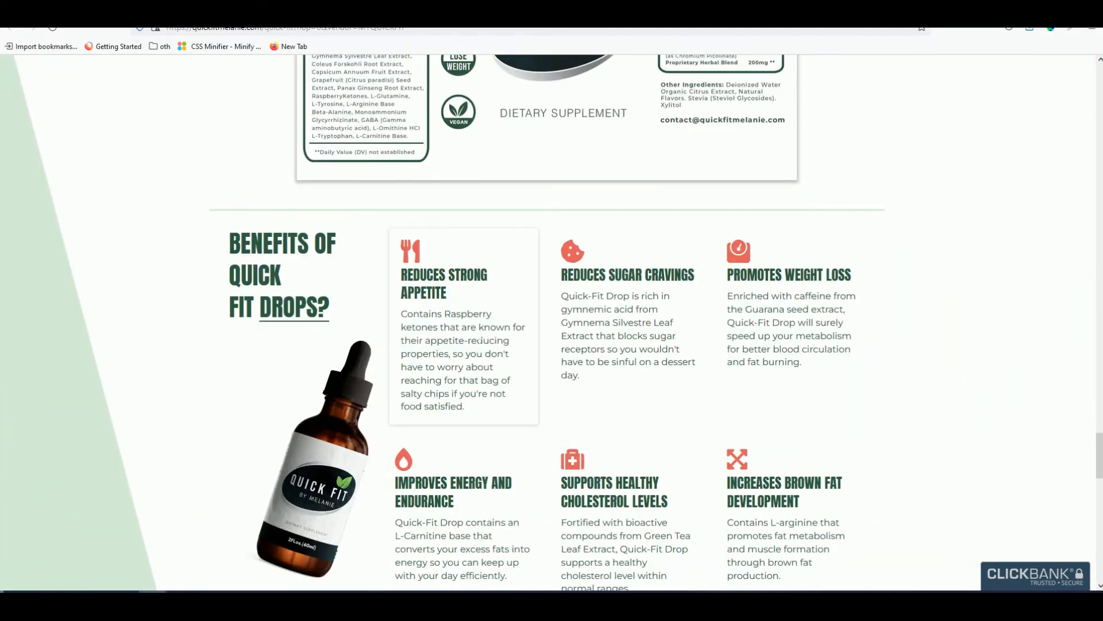
scroll(482, 356, down, 9)
scroll(483, 365, down, 11)
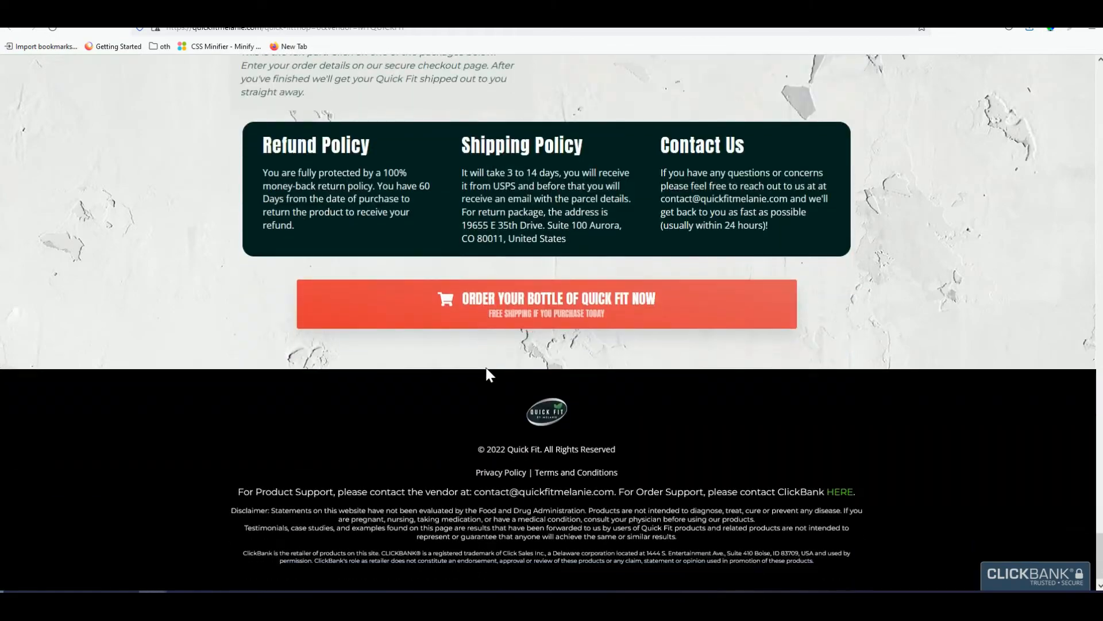
scroll(487, 374, up, 20)
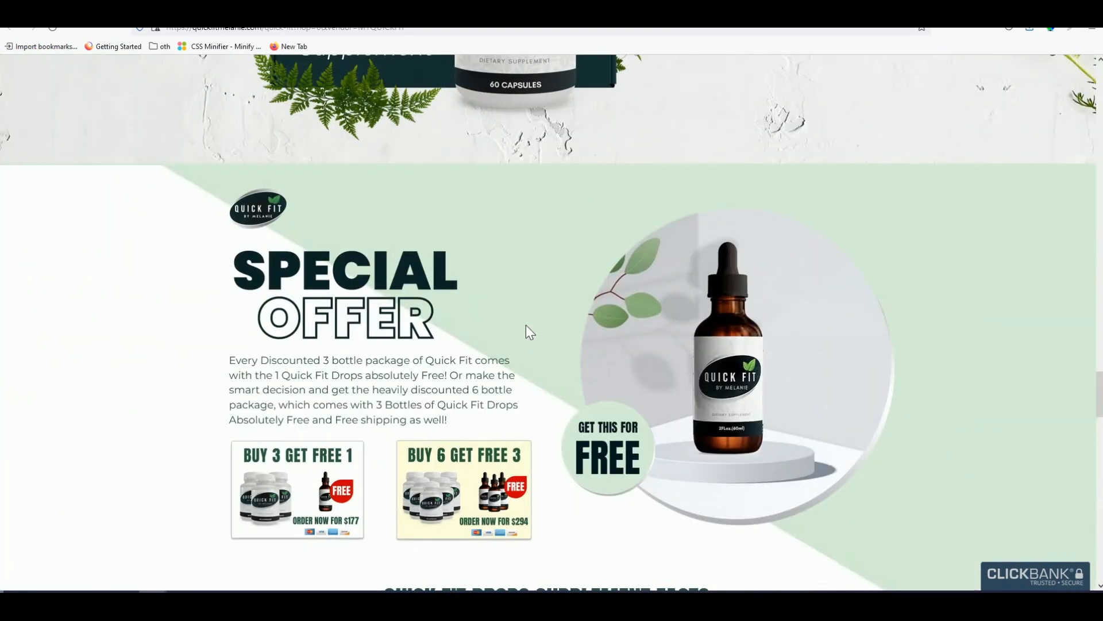
scroll(526, 322, up, 20)
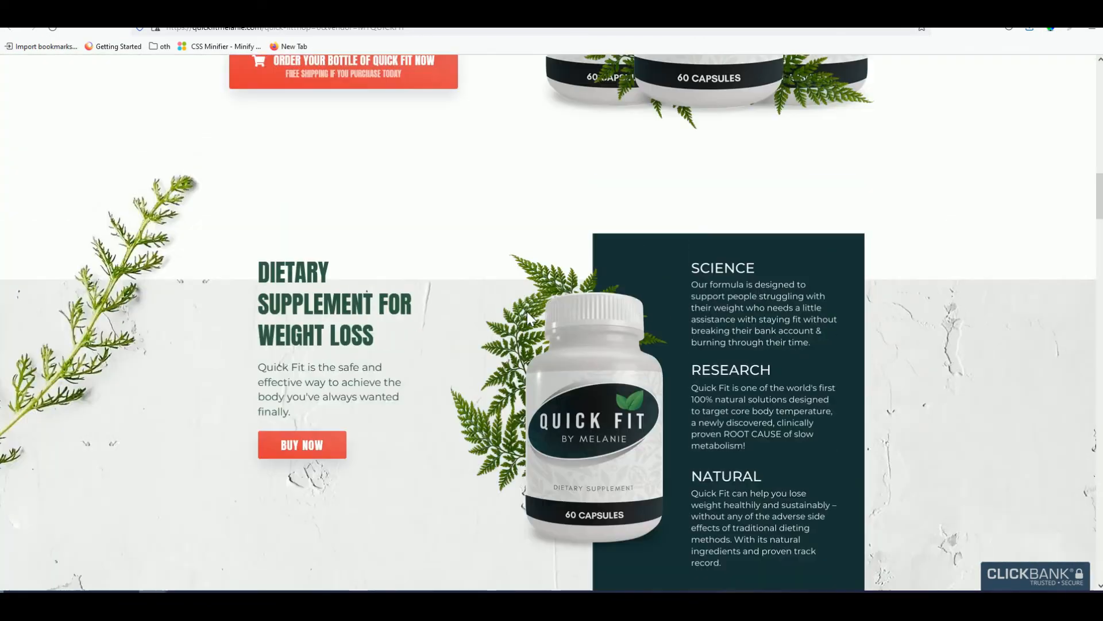
scroll(526, 312, up, 8)
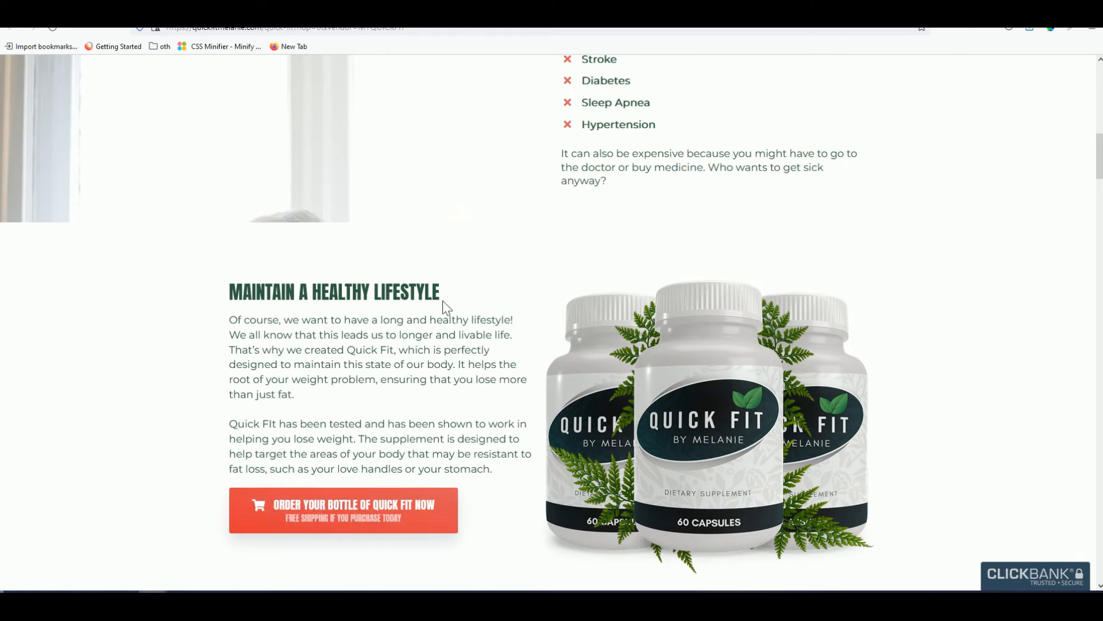
scroll(488, 288, up, 7)
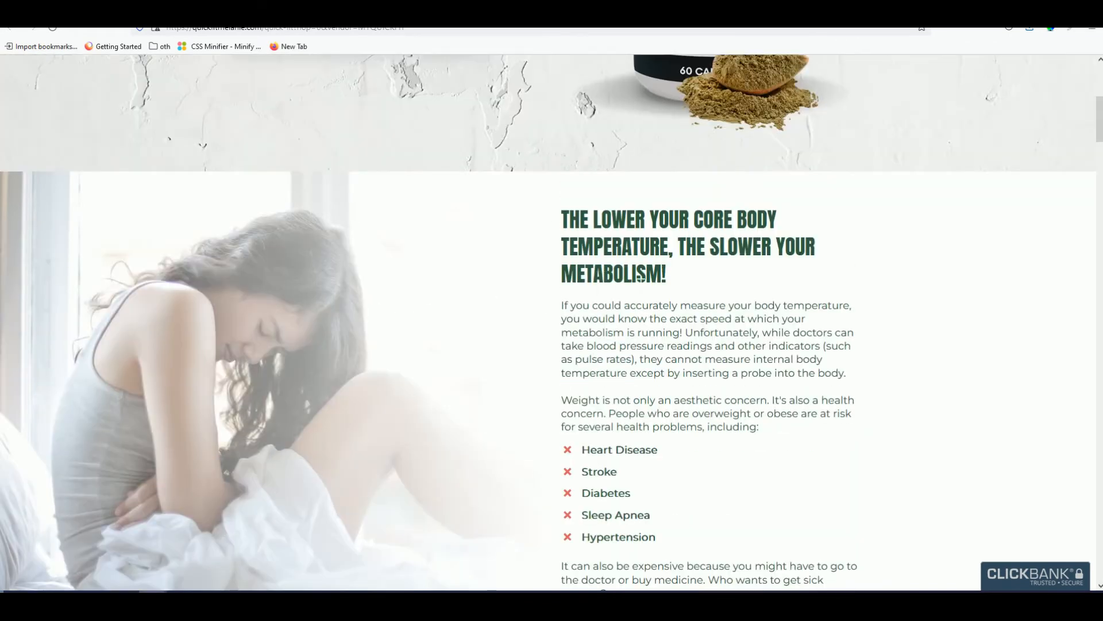
- Copy the 'MAINTAIN A HEALTHY LIFESTYLE' heading from the Quick Fit sales page
scroll(640, 281, down, 1)
scroll(308, 291, down, 6)
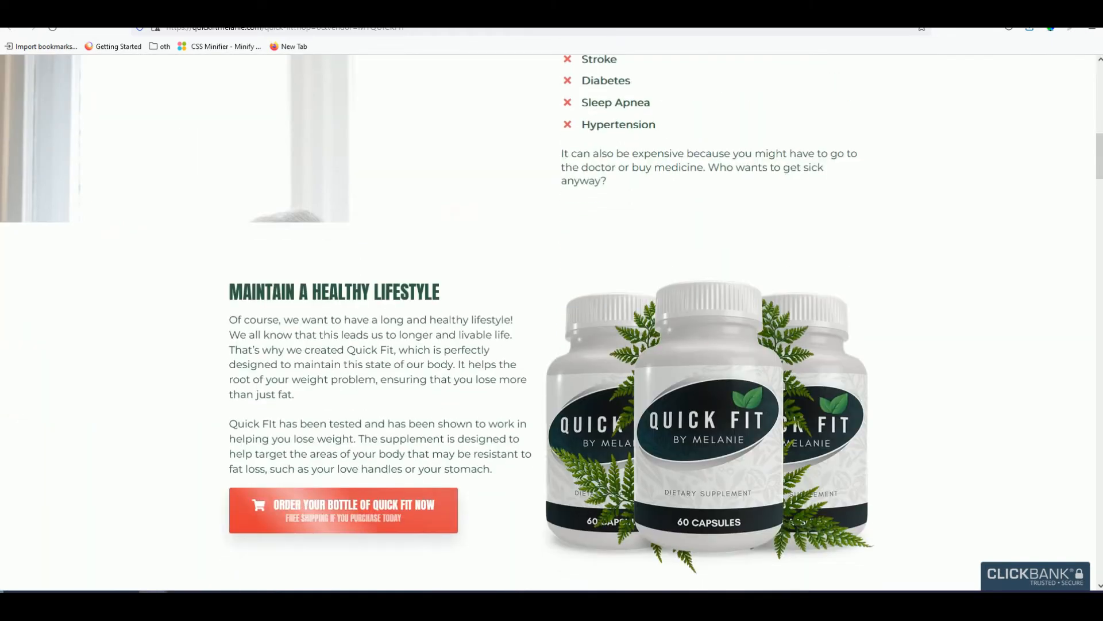
triple_click(308, 291)
right_click(305, 295)
click(323, 305)
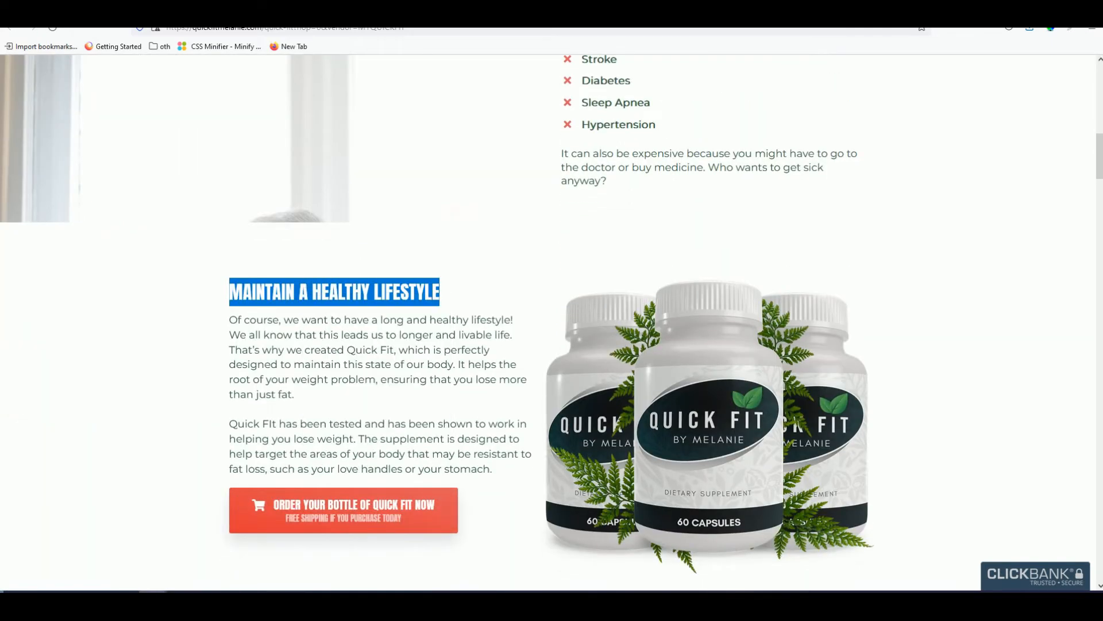
- Paste the heading into the Article Head Line and format it as Heading 1
click(86, 11)
scroll(264, 386, down, 2)
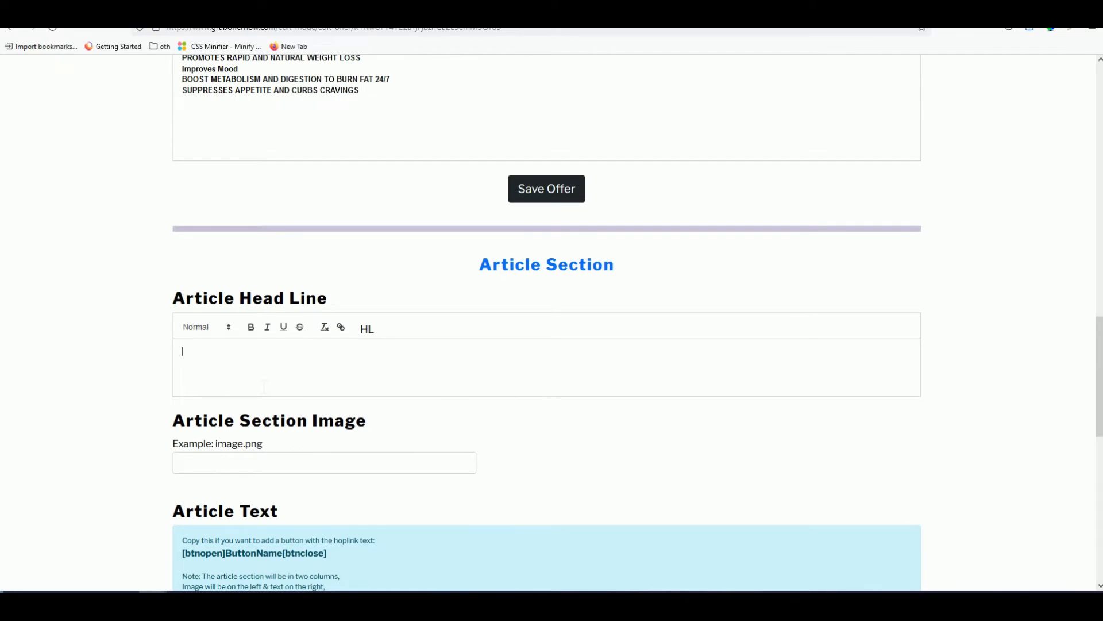
key(ctrl+v)
triple_click(246, 352)
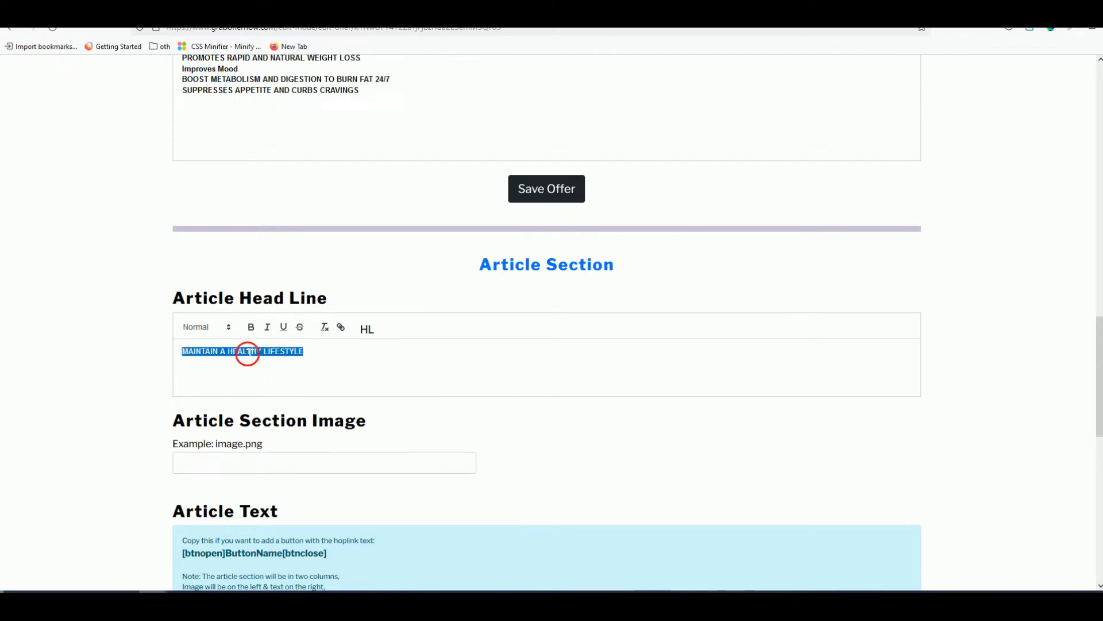
click(207, 327)
click(229, 355)
click(230, 360)
scroll(231, 361, up, 15)
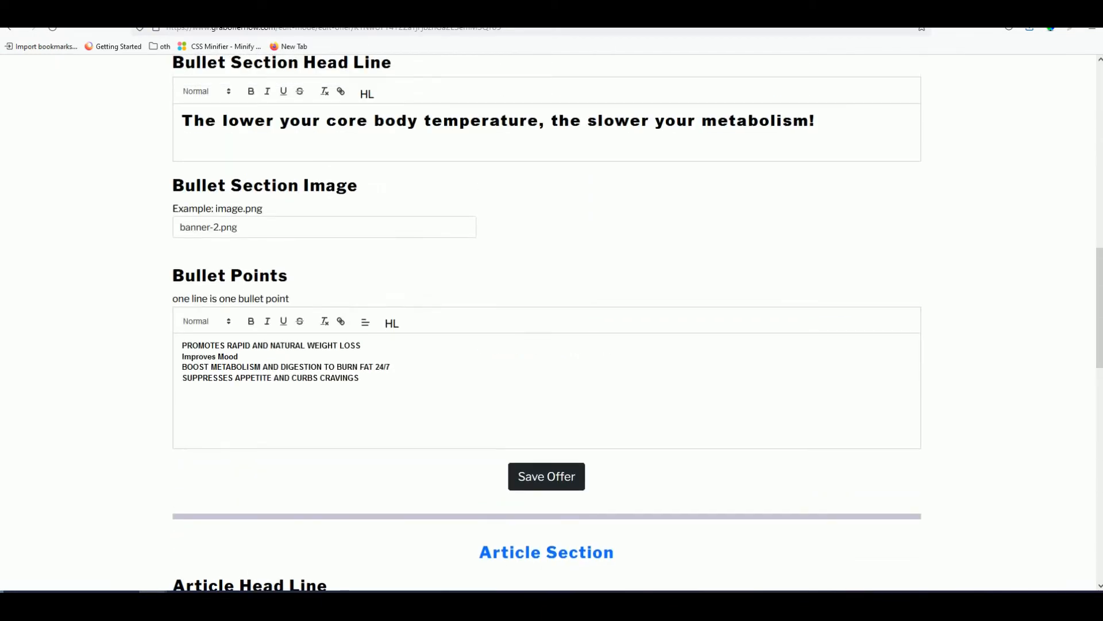
scroll(310, 398, down, 5)
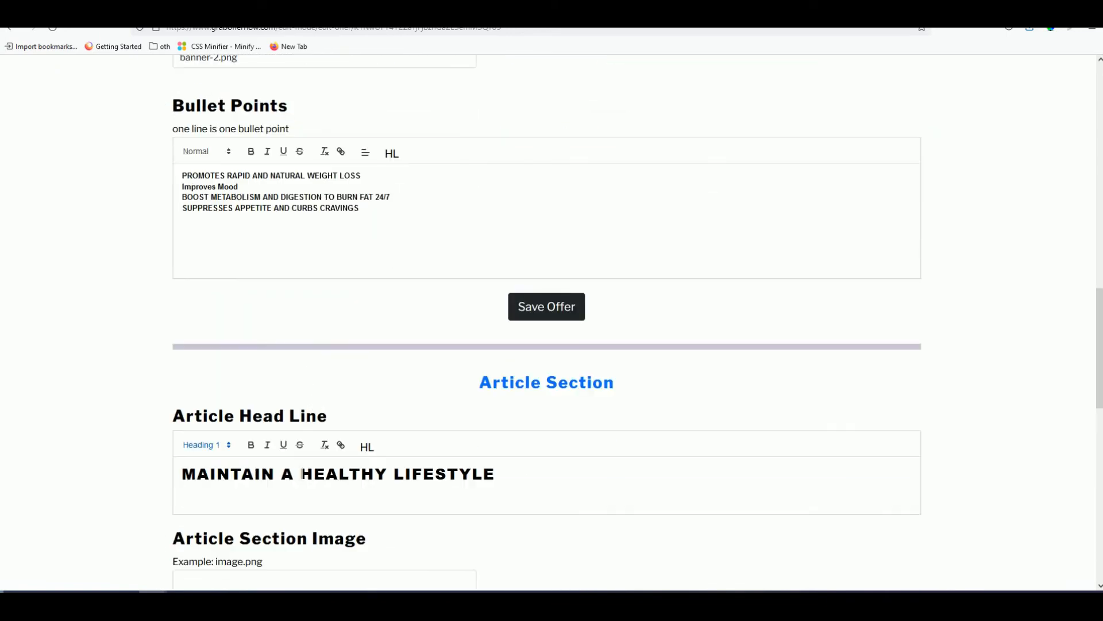
scroll(301, 474, down, 3)
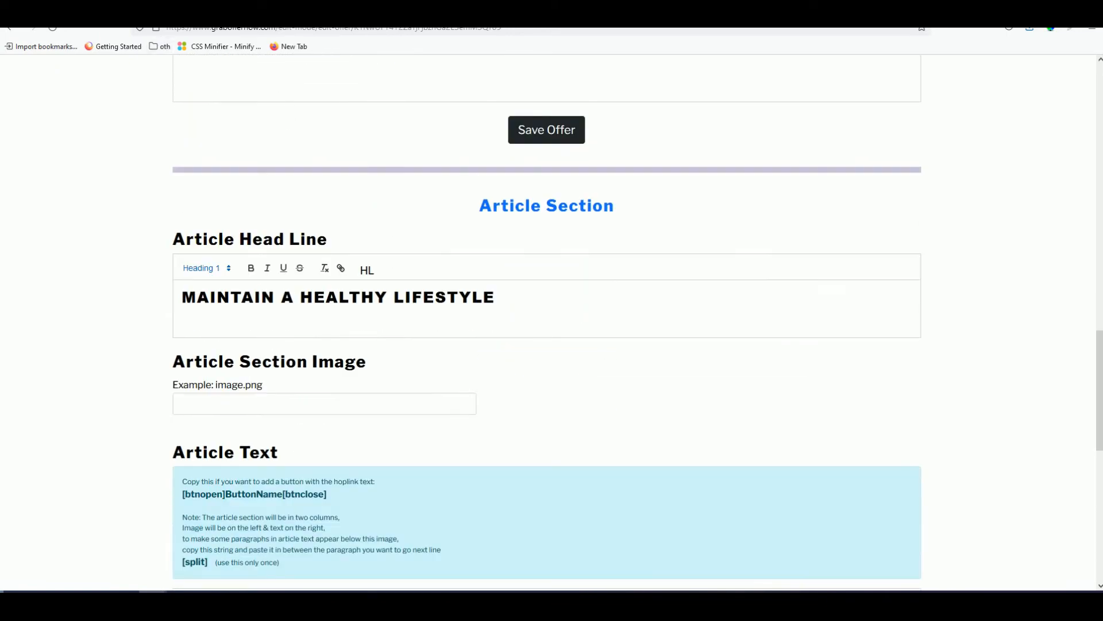
- Copy the leaf-1.png file name from the uploaded images list
key(ctrl+Tab)
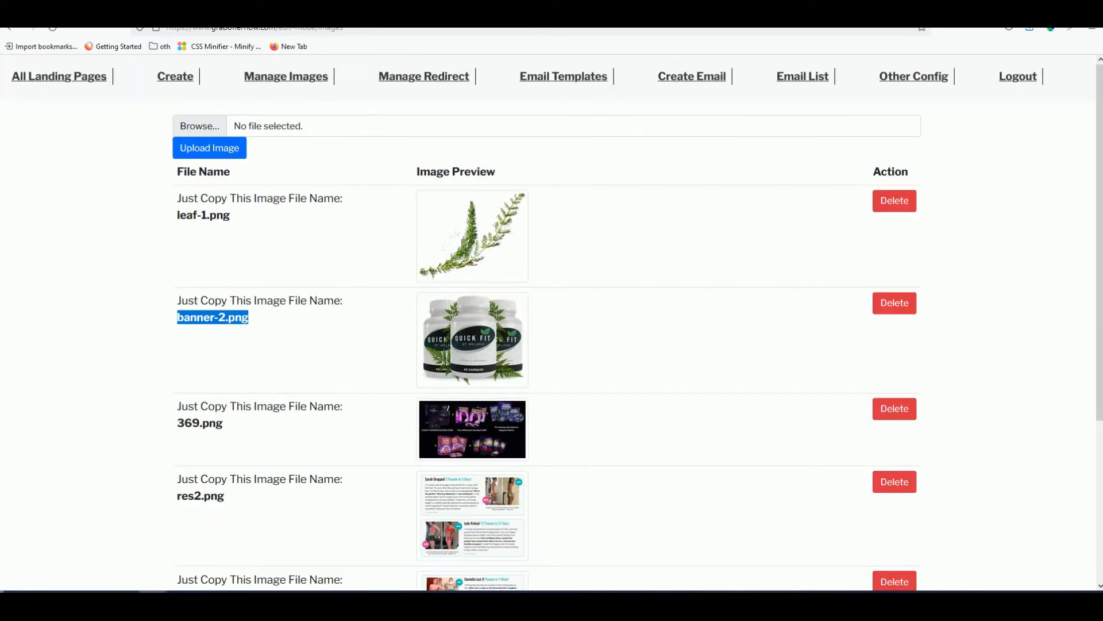
double_click(218, 215)
right_click(224, 214)
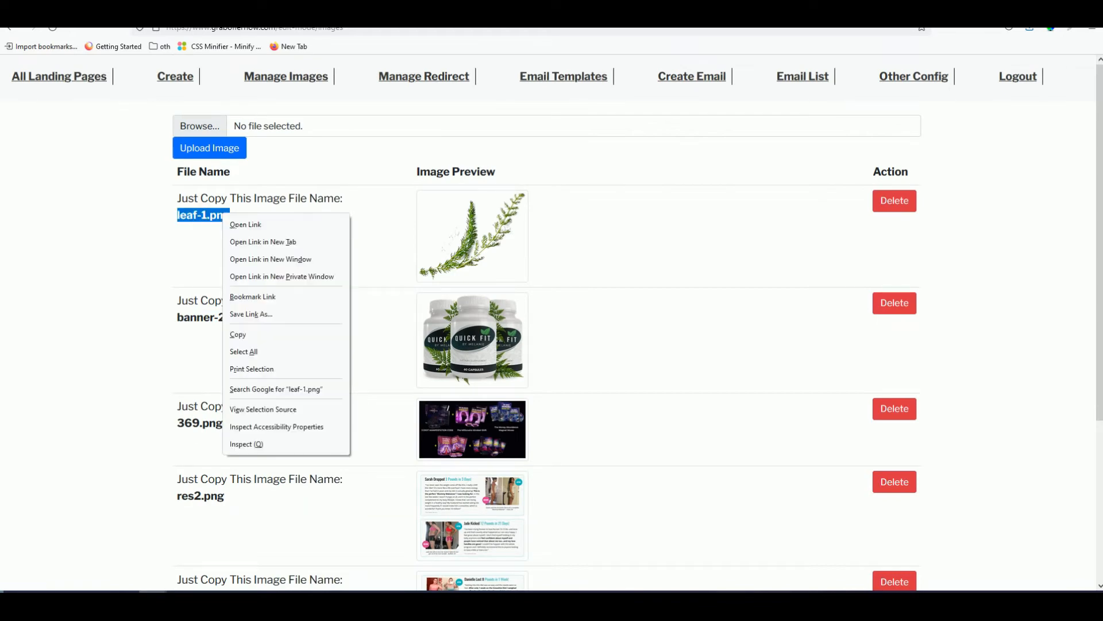
click(270, 335)
- Paste leaf-1.png into the Article Section Image field
key(ctrl+shift+Tab)
click(222, 402)
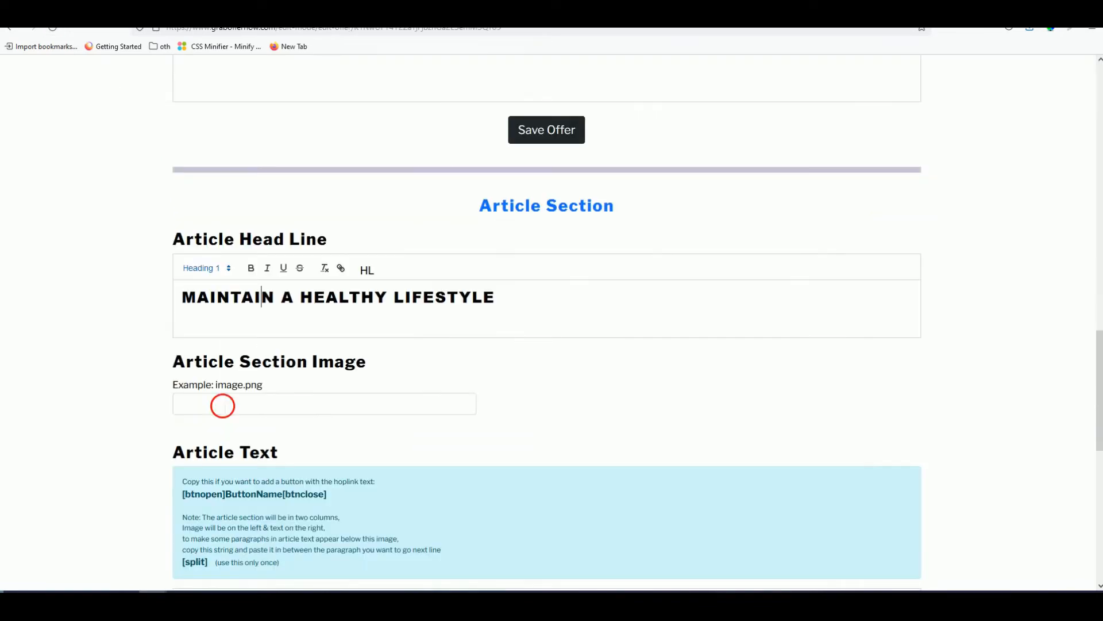
key(ctrl+v)
scroll(156, 387, down, 5)
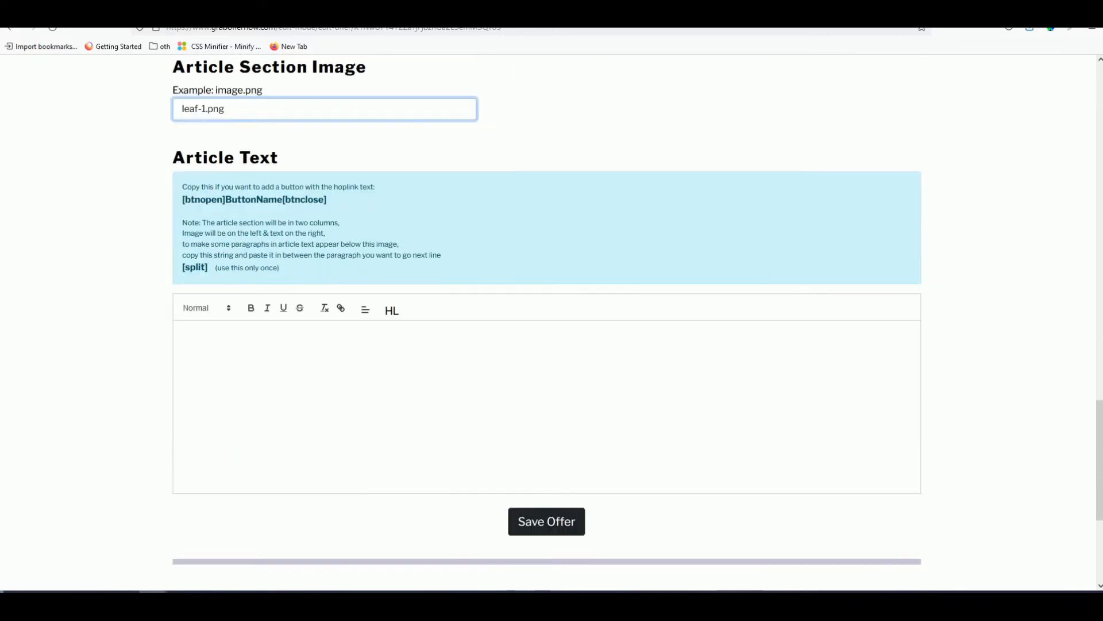
click(213, 368)
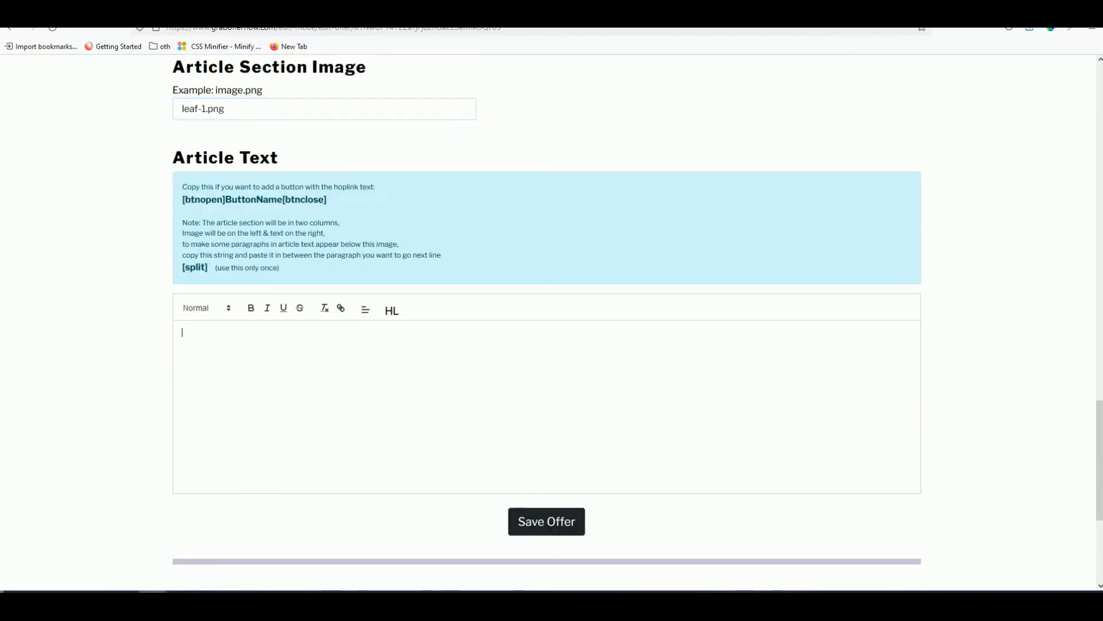
- Copy both Quick Fit paragraphs from the sales page into the Article Text
key(ctrl+Tab)
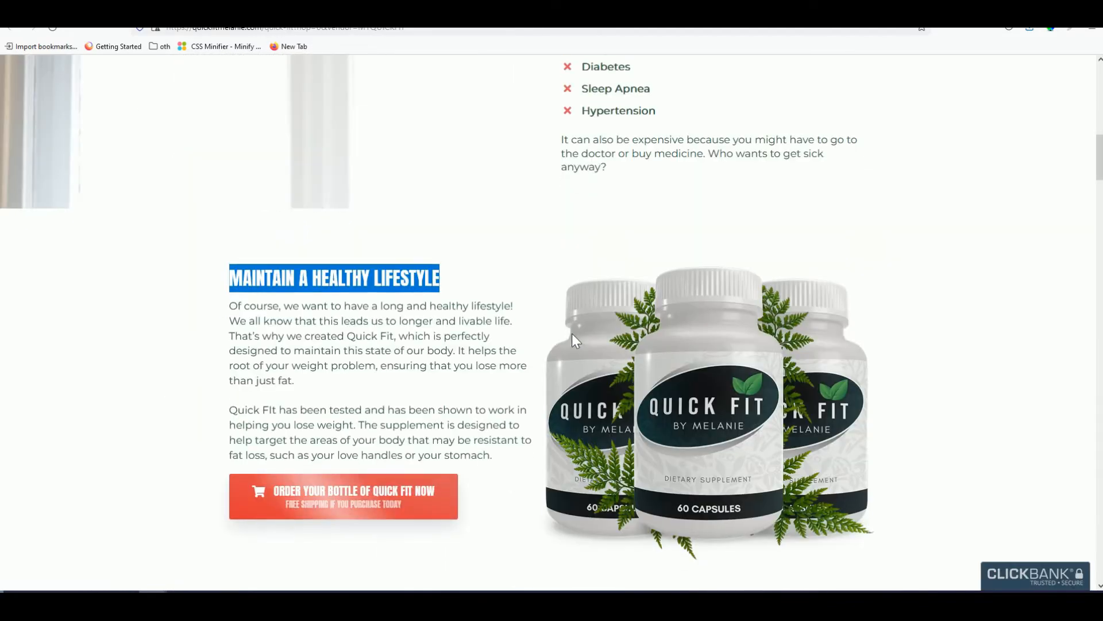
scroll(437, 322, down, 1)
drag(493, 411, 229, 260)
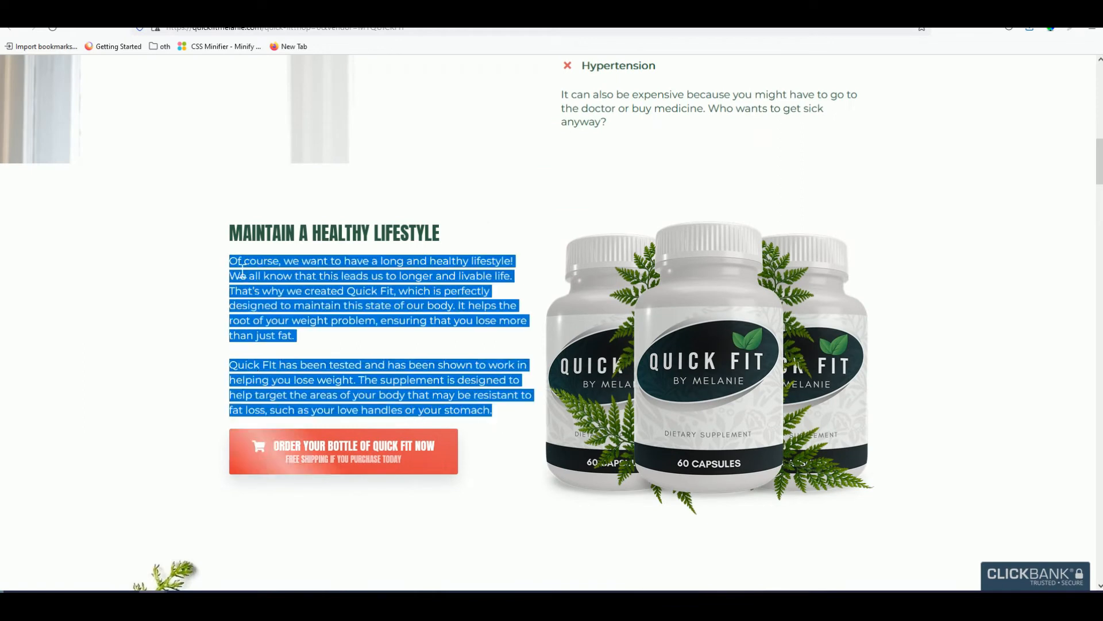
right_click(257, 268)
click(269, 278)
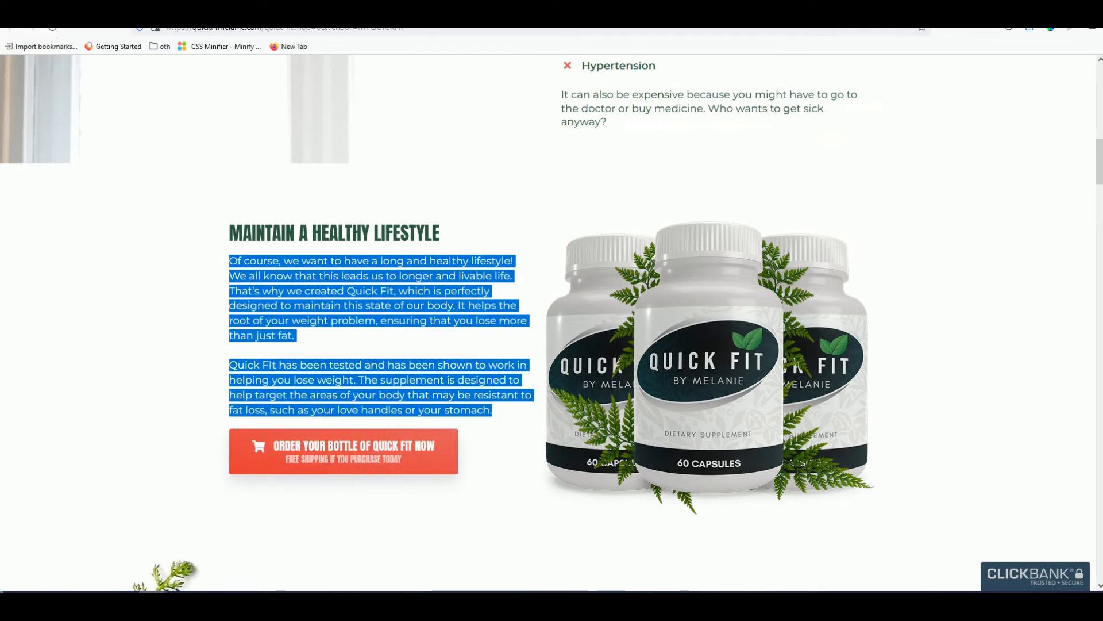
key(ctrl+shift+Tab)
key(ctrl+v)
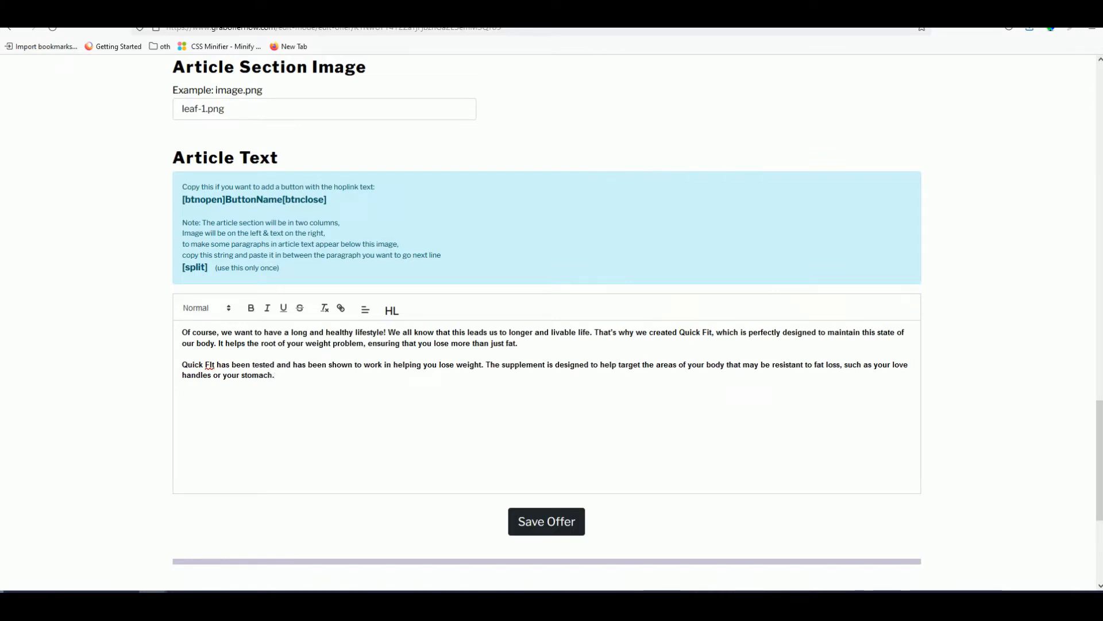
- Remove the blank line and insert a [split] marker between the two paragraphs
click(183, 365)
key(BackSpace)
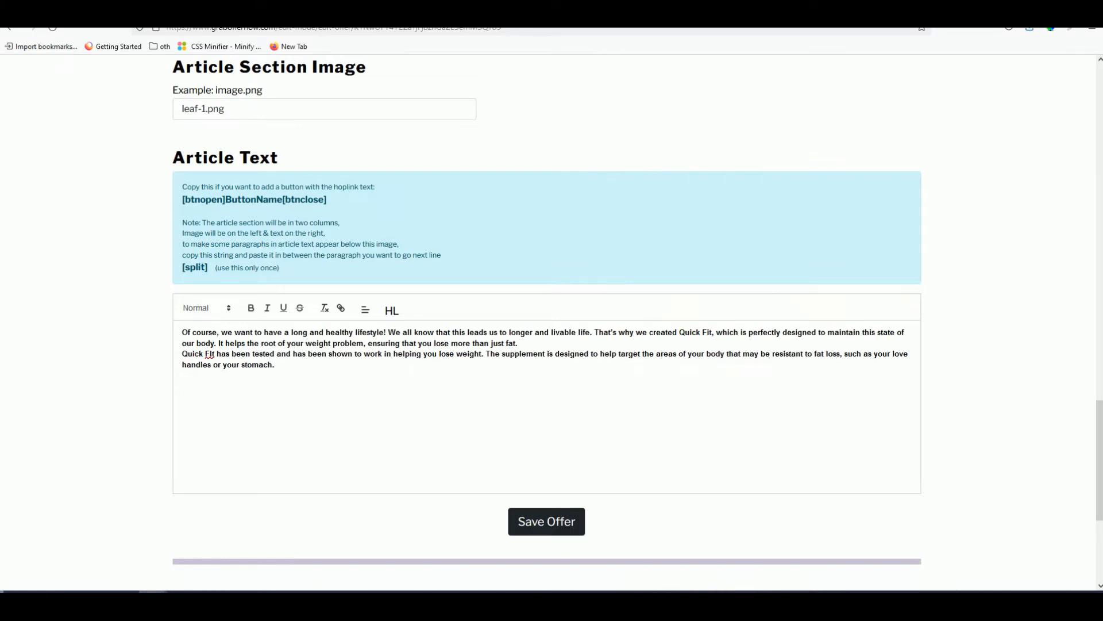
click(542, 355)
drag(209, 267, 182, 267)
right_click(192, 268)
click(212, 281)
click(544, 349)
key(Return)
key(ctrl+v)
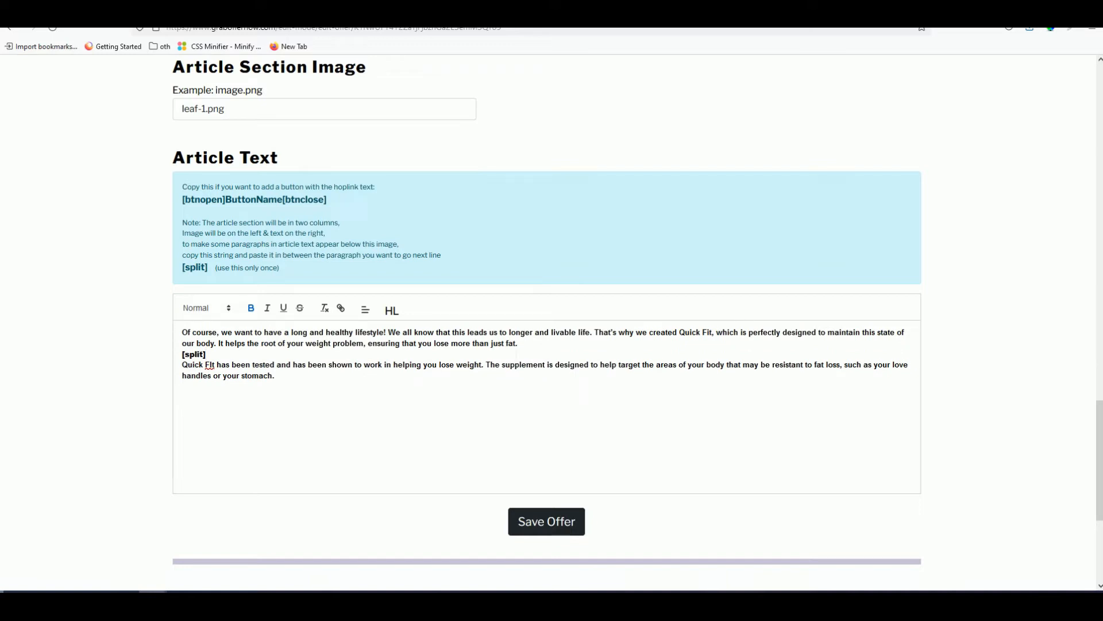
- Check the article text and save the offer
drag(274, 376, 182, 365)
double_click(197, 355)
scroll(126, 381, down, 2)
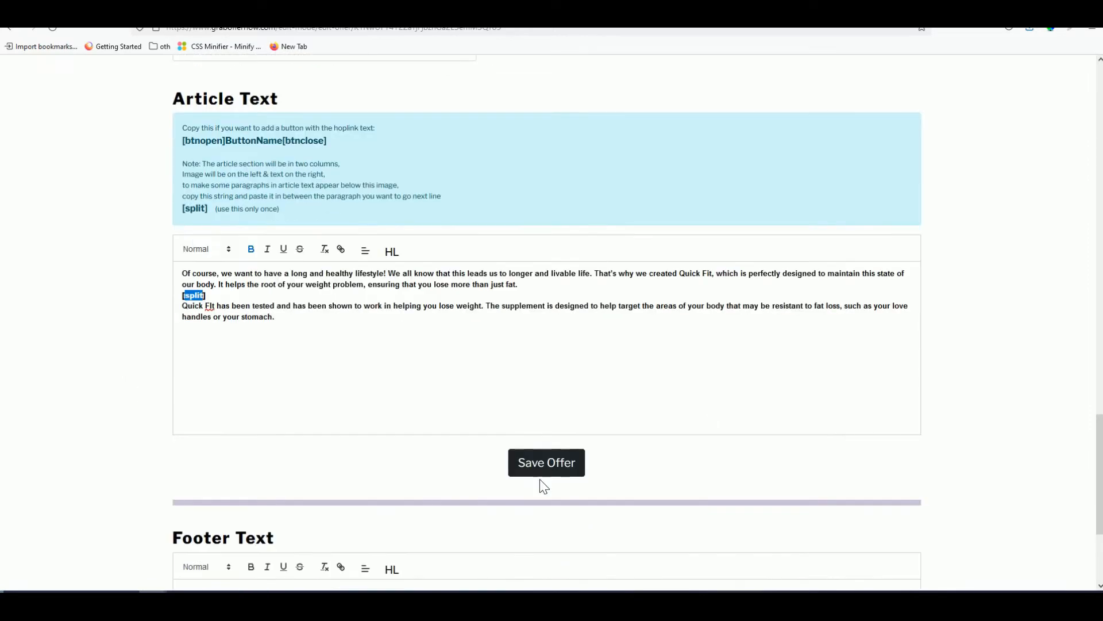
click(556, 466)
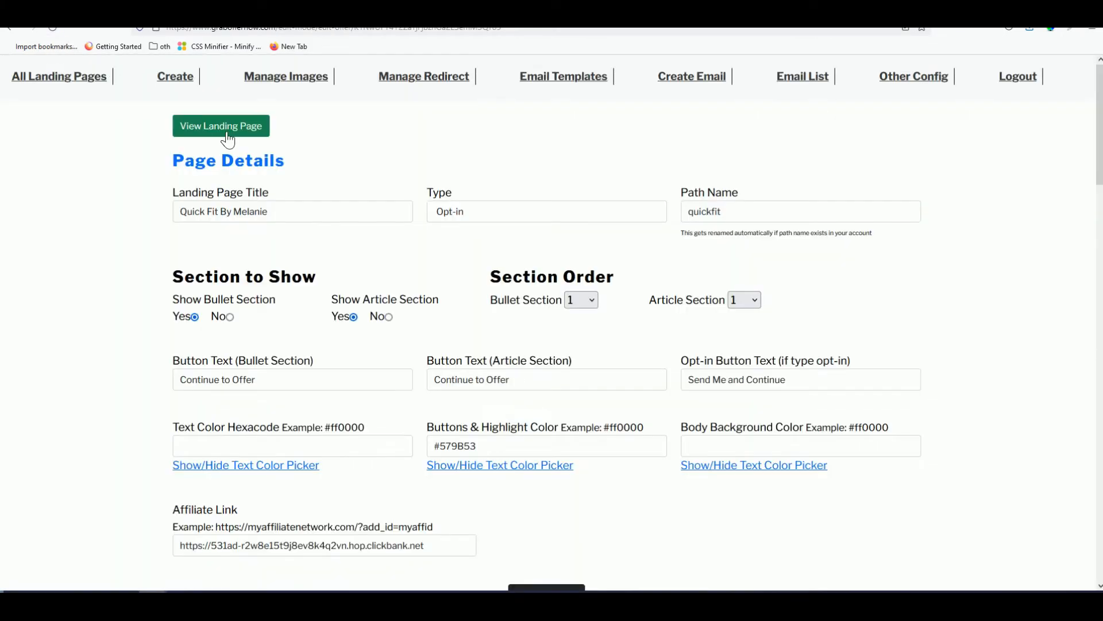
- Preview the landing page, trigger the email opt-in popup, then close it
click(227, 128)
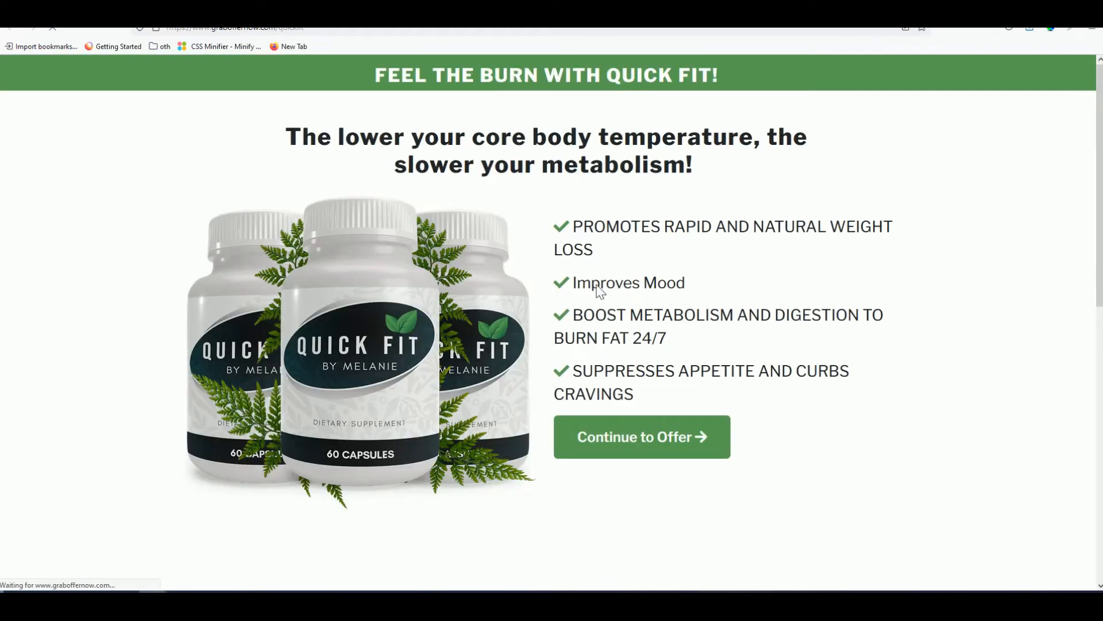
scroll(604, 293, down, 3)
scroll(525, 343, down, 6)
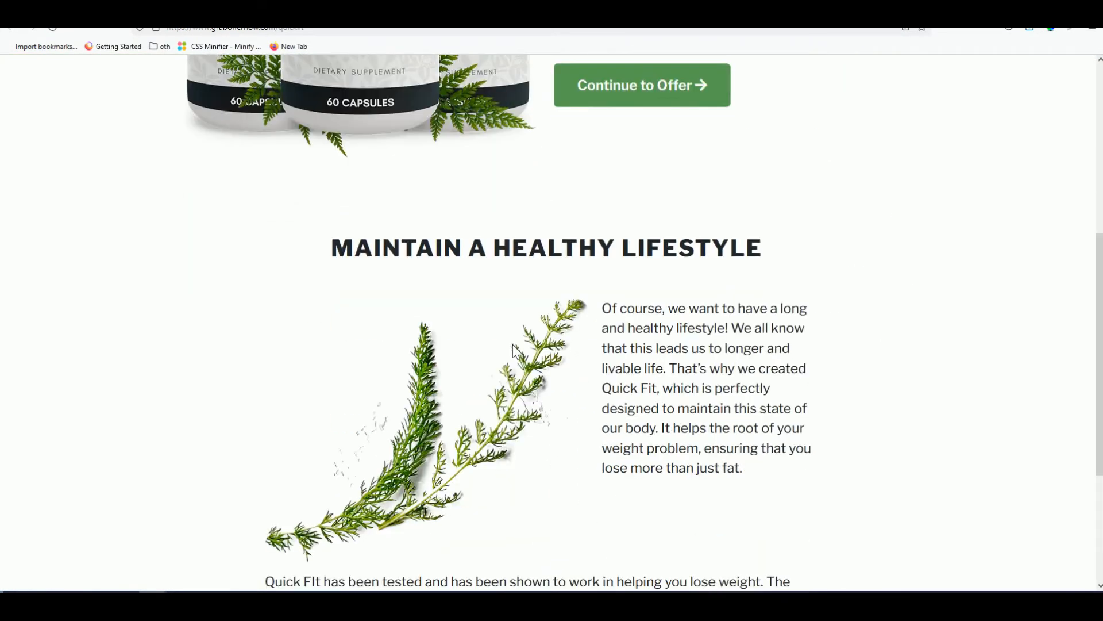
scroll(515, 351, up, 4)
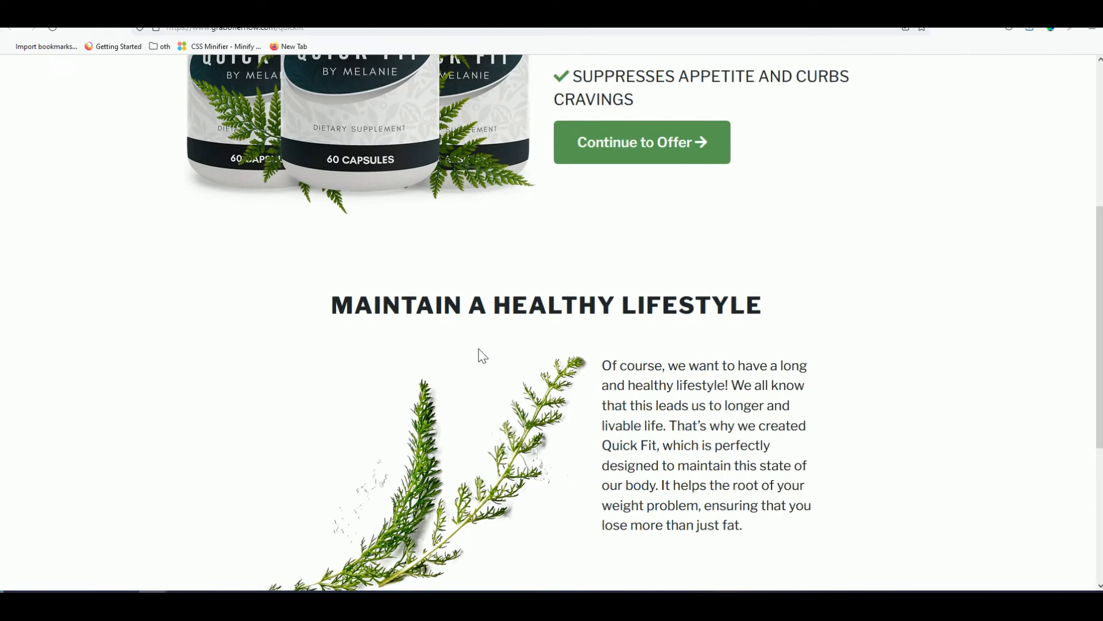
scroll(483, 354, up, 5)
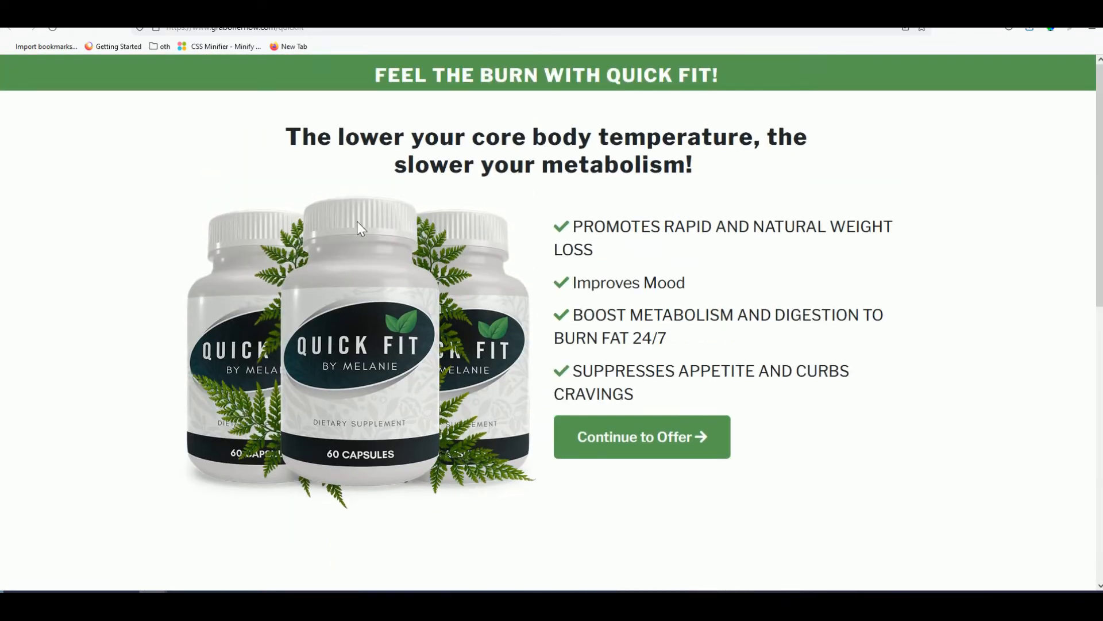
scroll(623, 266, down, 2)
scroll(623, 266, up, 2)
click(626, 436)
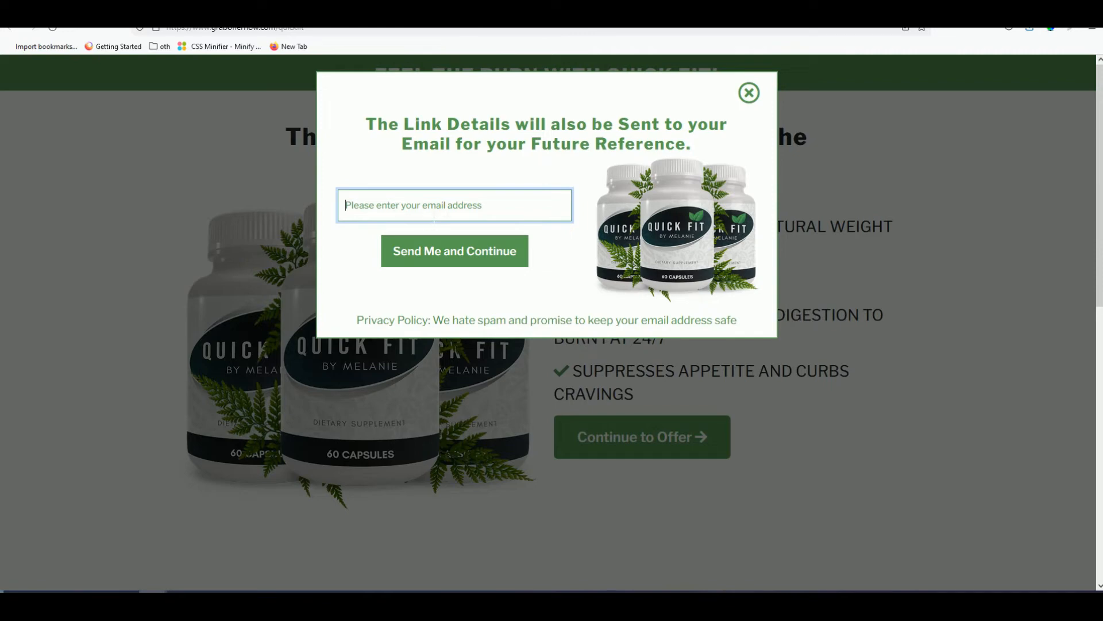
click(749, 93)
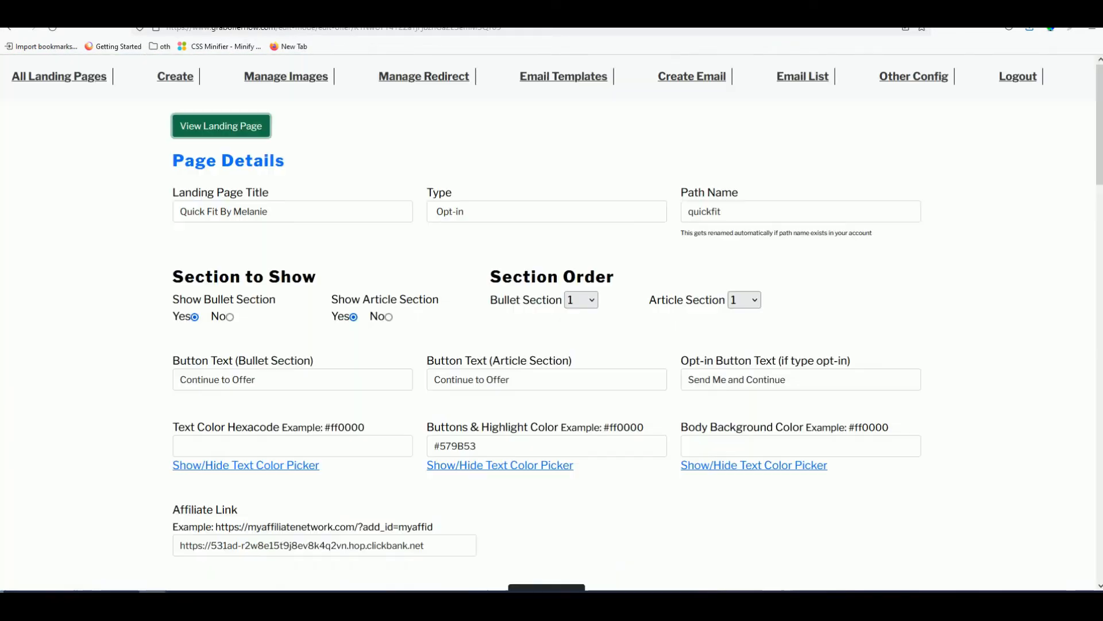
- Reopen the popup, focus its email field, and continue to the Quick Fit offer
click(219, 132)
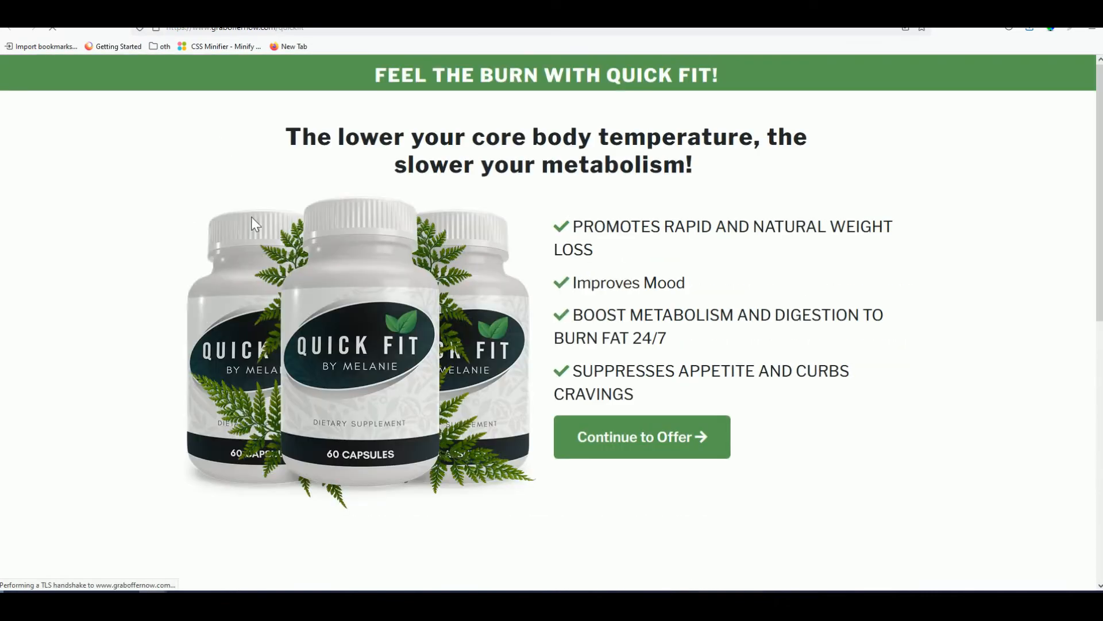
click(615, 443)
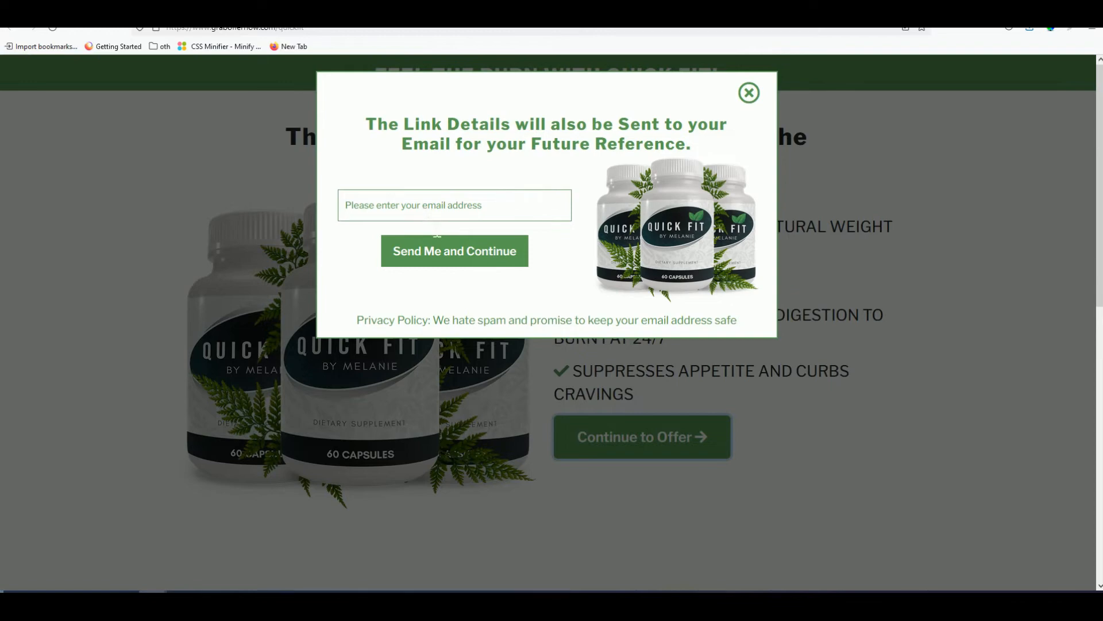
click(413, 216)
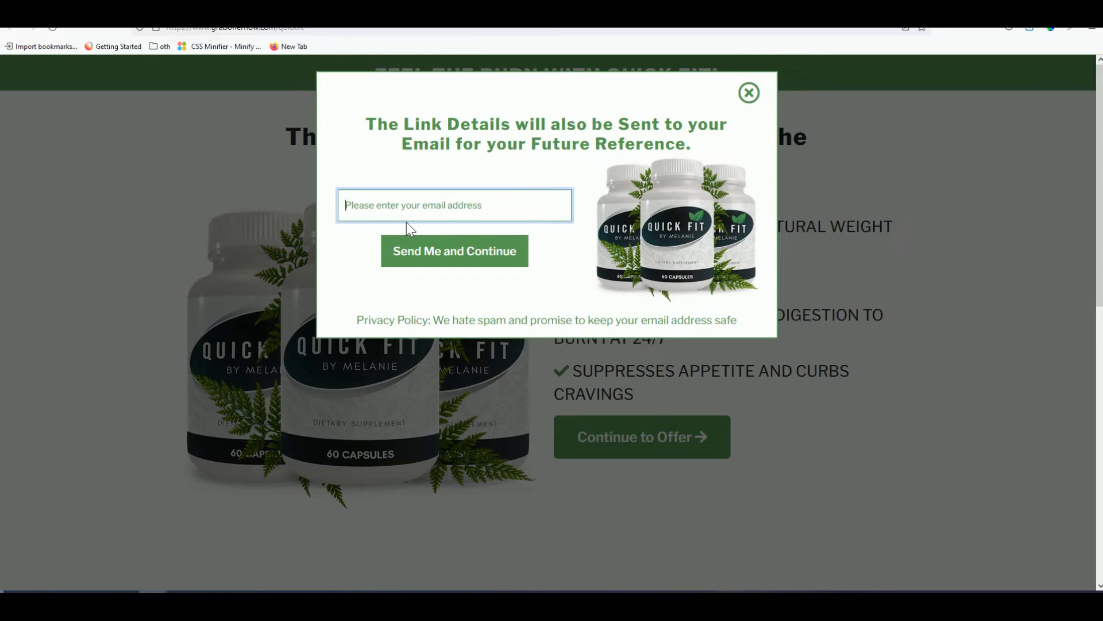
click(756, 99)
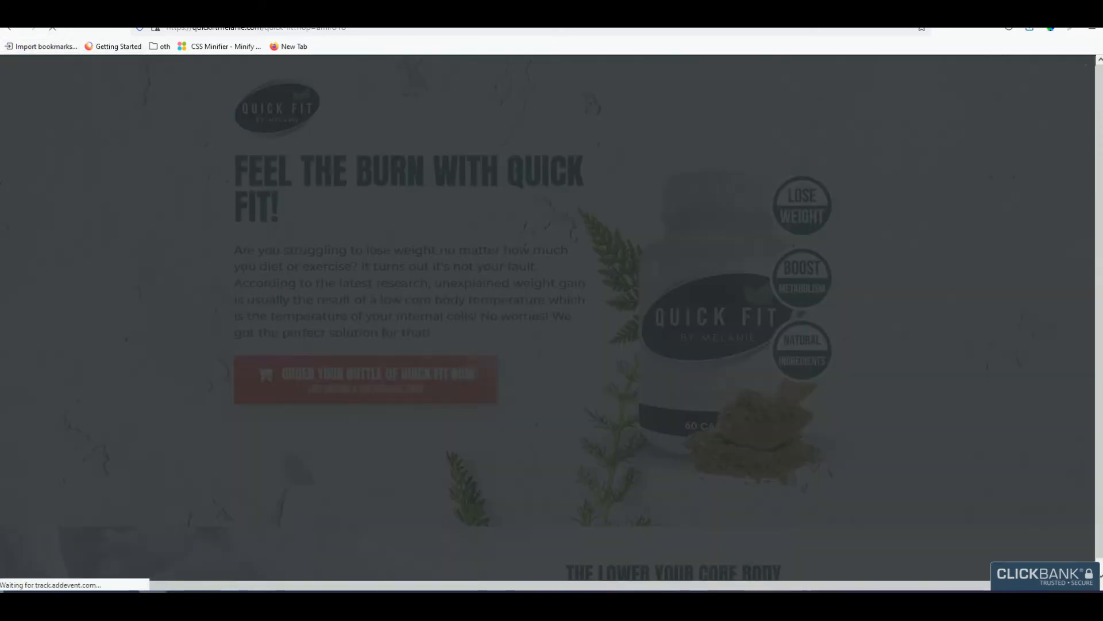
- Return to the graboffernow edit-offer tab for the Quick Fit By Melanie page
click(151, 6)
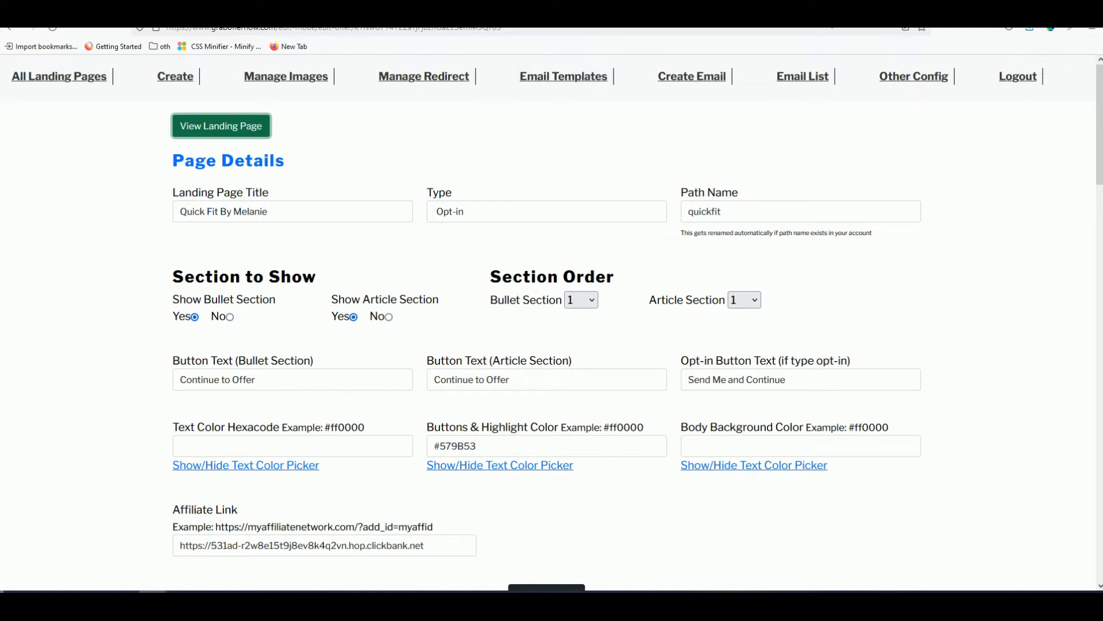
- Get Keyword Planner suggestions for 'quick fit by melanie', listed per keyword
click(827, 13)
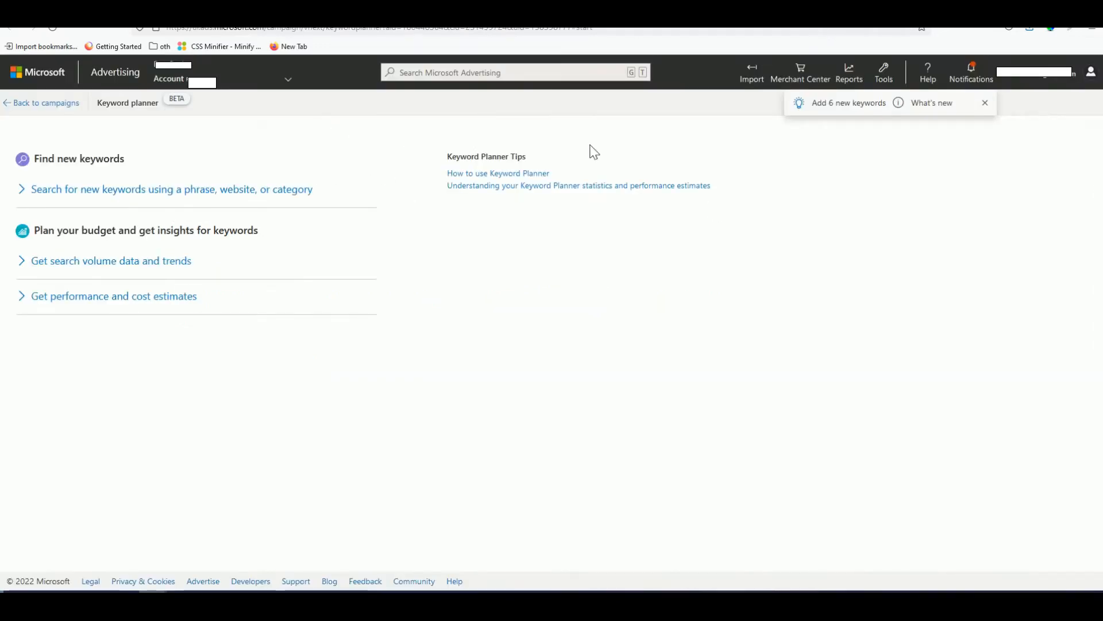
click(147, 190)
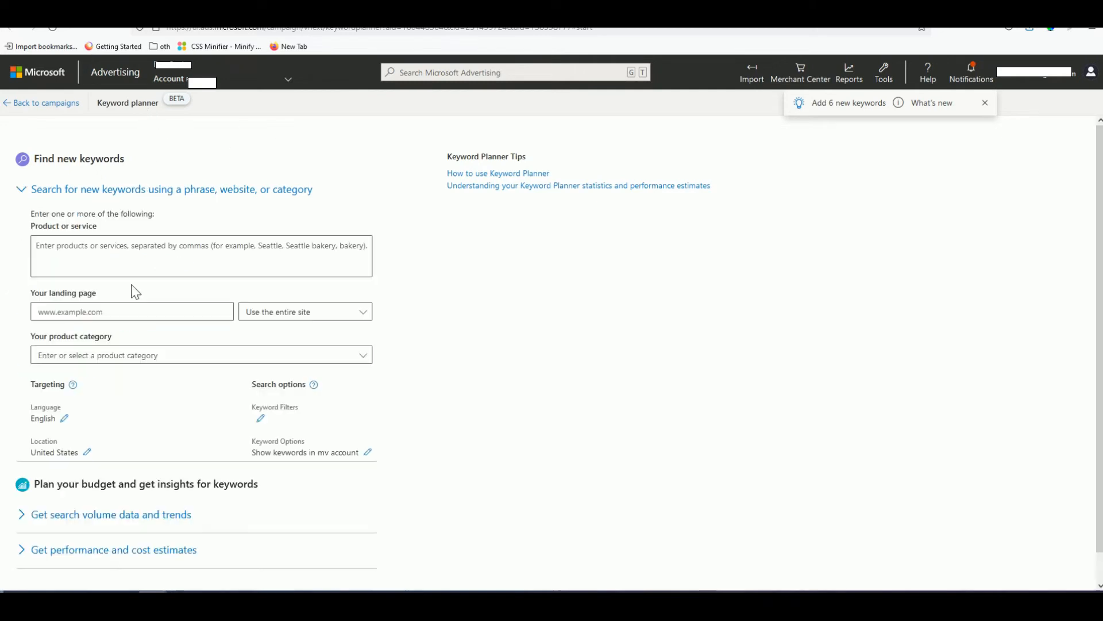
click(109, 268)
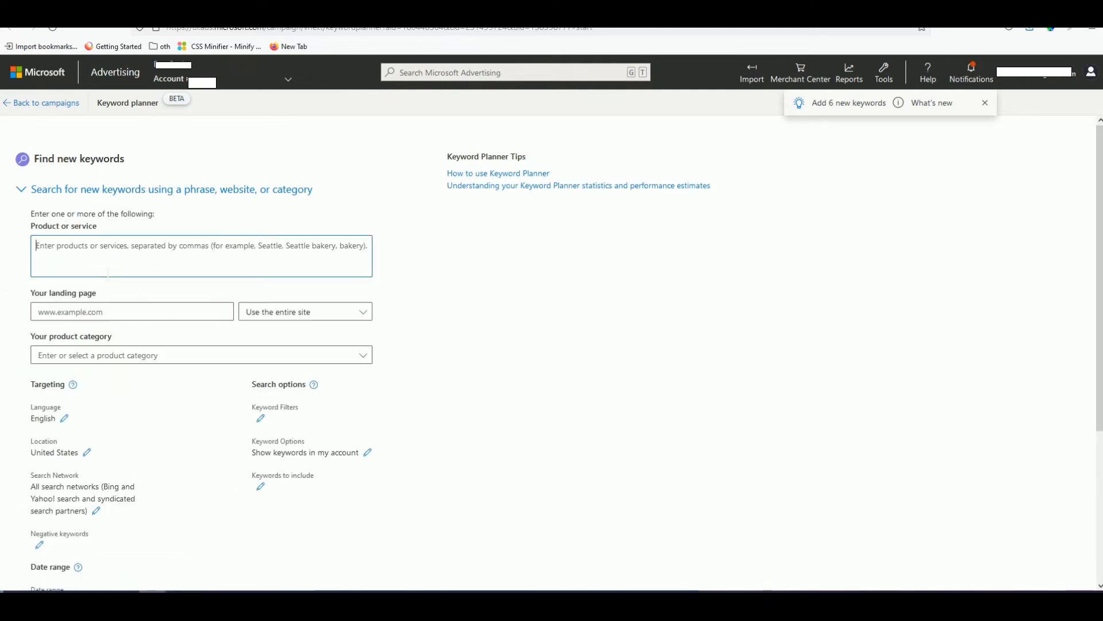
text(quick fit)
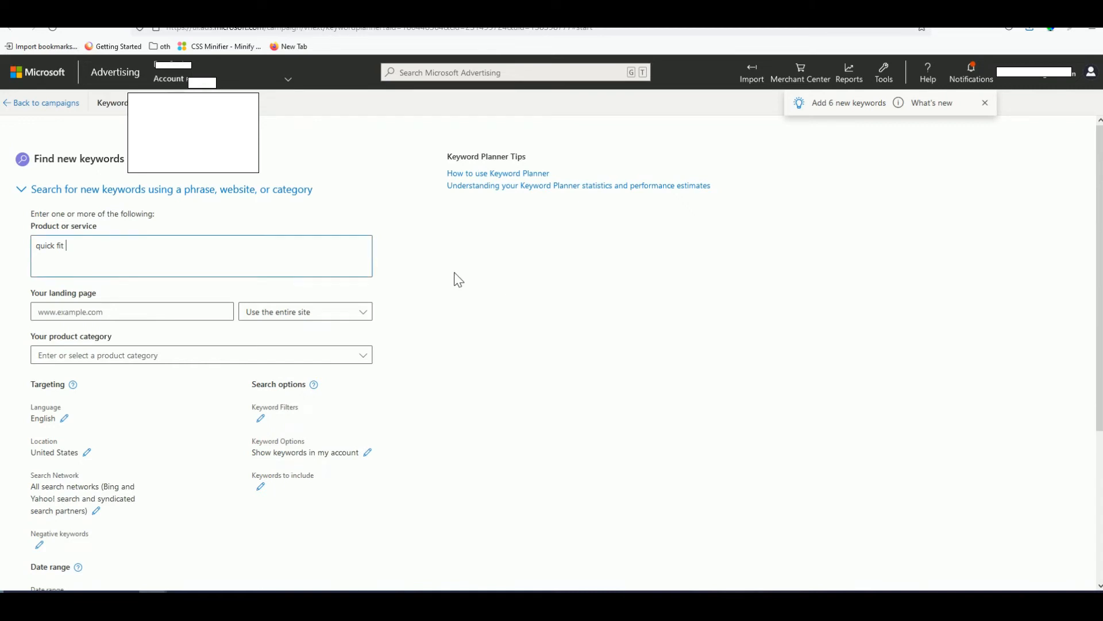
text(by melanie)
scroll(182, 291, down, 3)
click(96, 498)
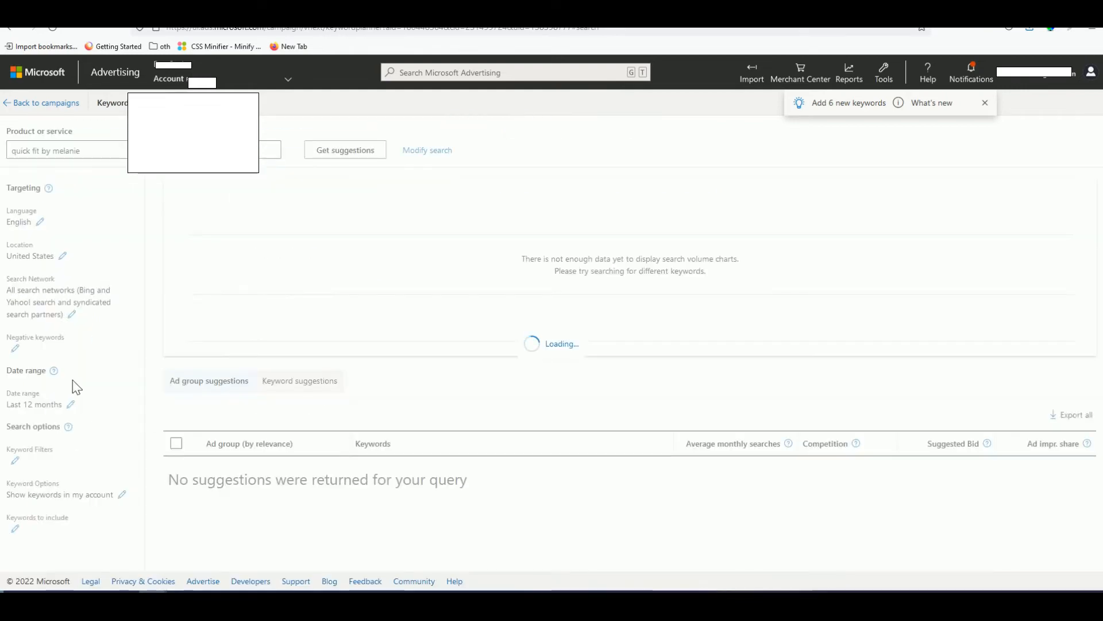
click(333, 408)
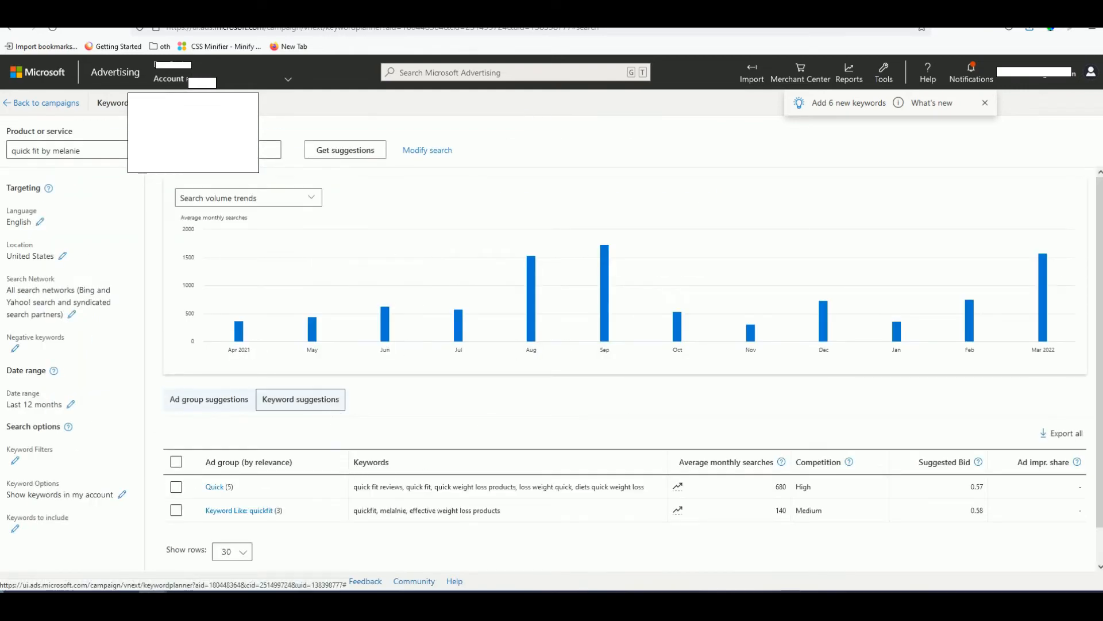
scroll(603, 399, down, 3)
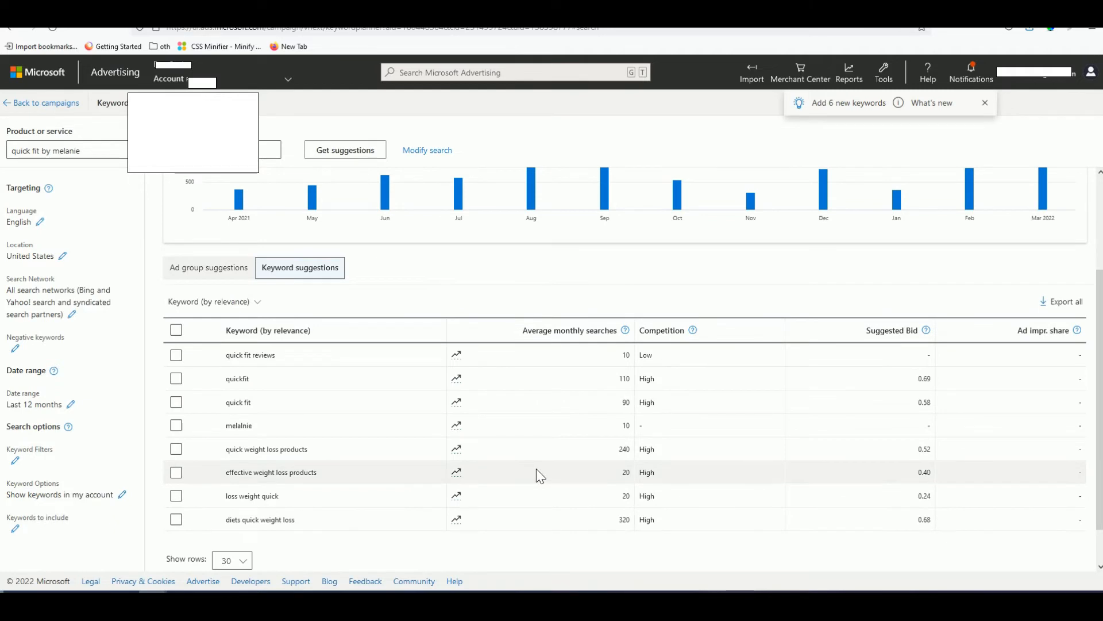
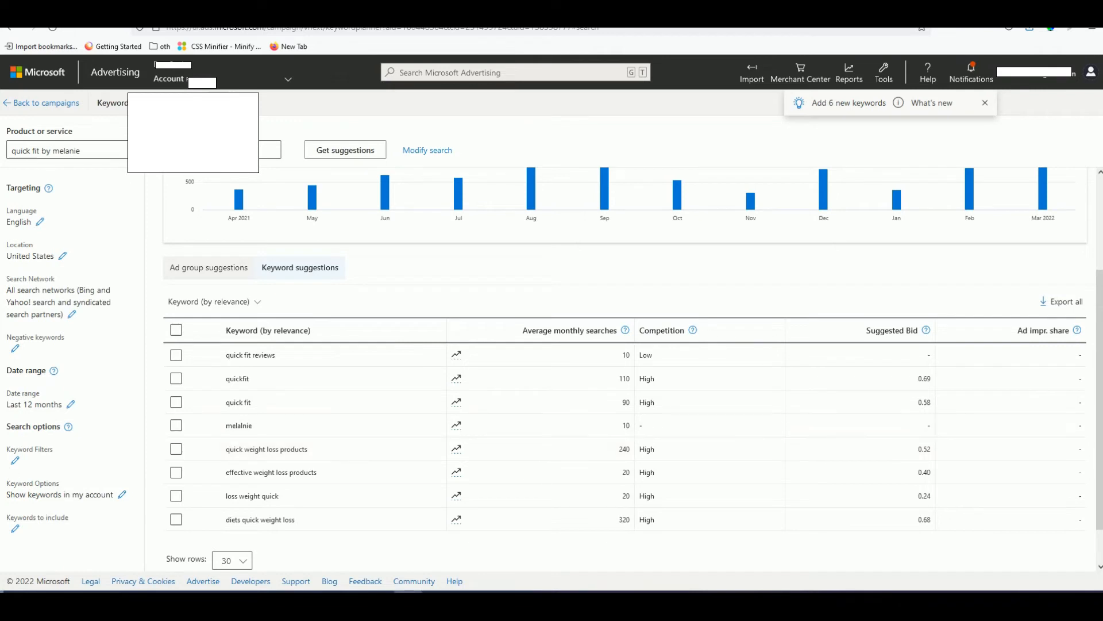
- Move the blank Notepad window beside the keyword planner table
drag(833, 322, 610, 448)
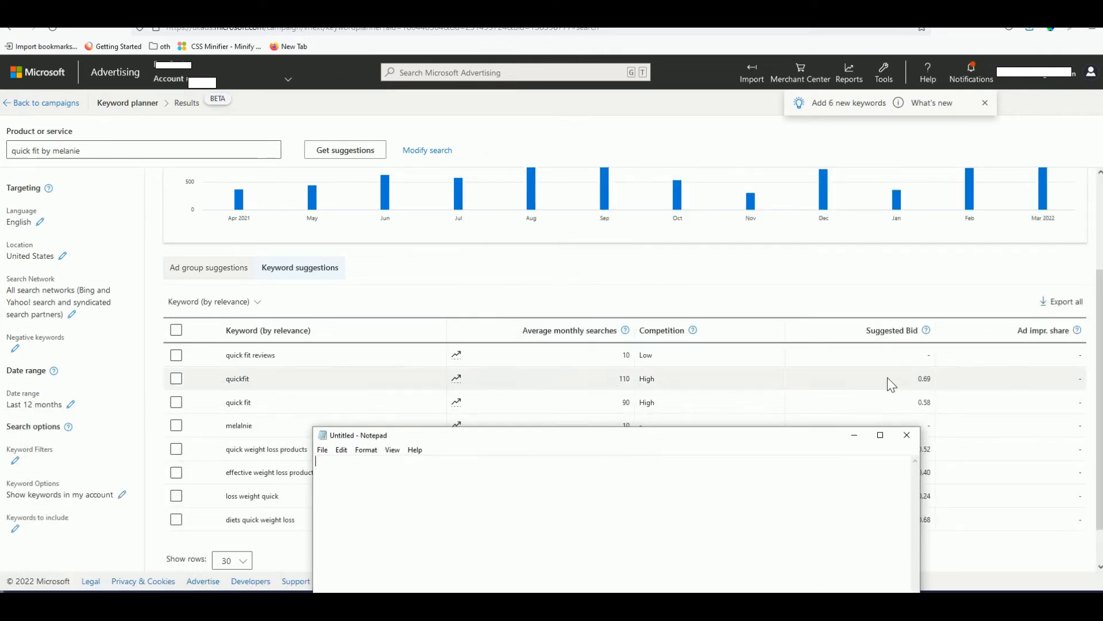
drag(807, 441, 730, 428)
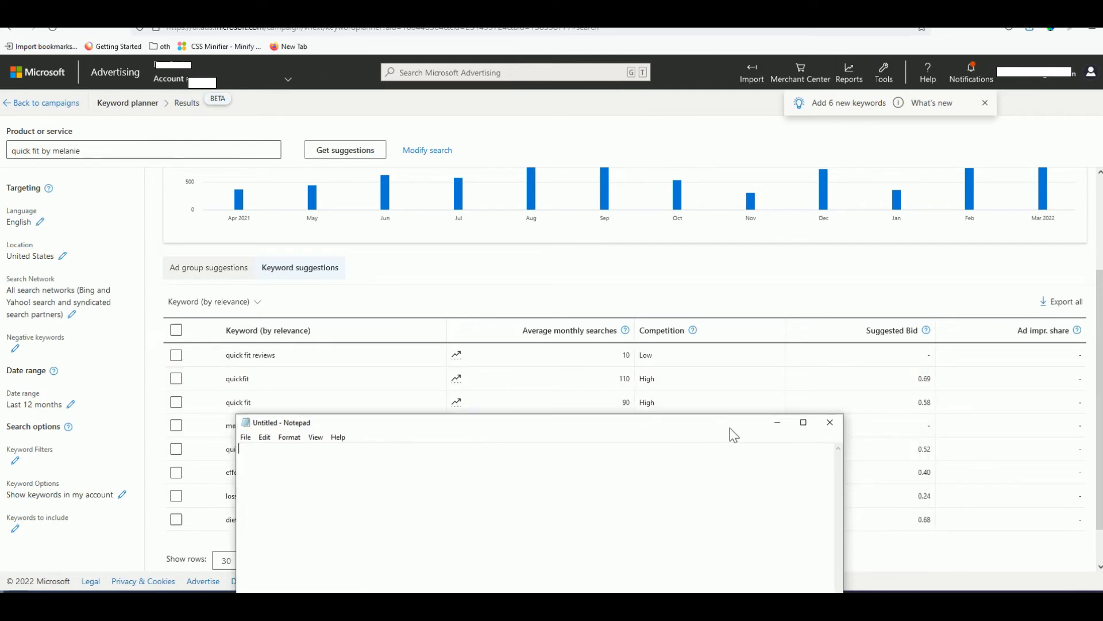
drag(630, 429, 767, 433)
- Copy quickfit, quick weight loss products and effective weight loss products into Notepad
double_click(237, 378)
key(ctrl+c)
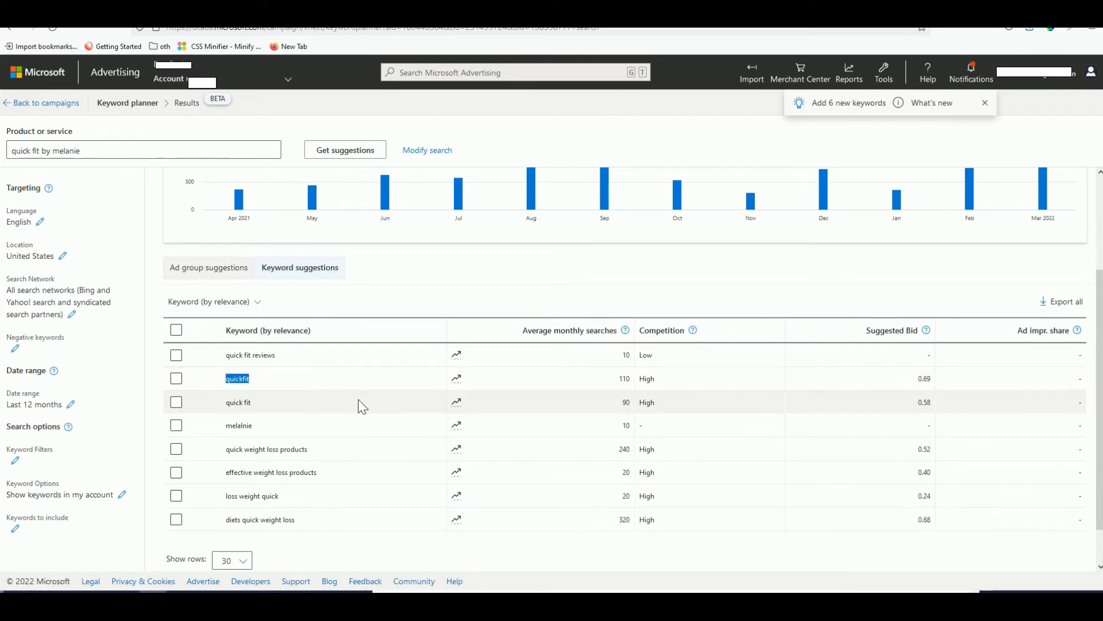
key(alt+Tab)
key(ctrl+v)
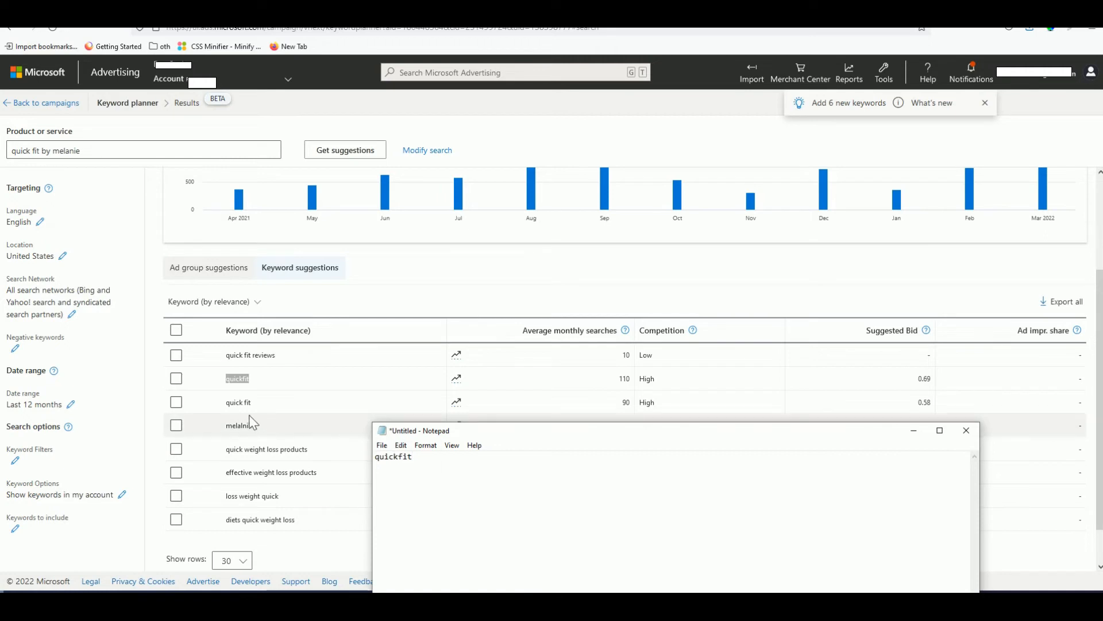
key(alt+Tab)
triple_click(278, 450)
key(ctrl+c)
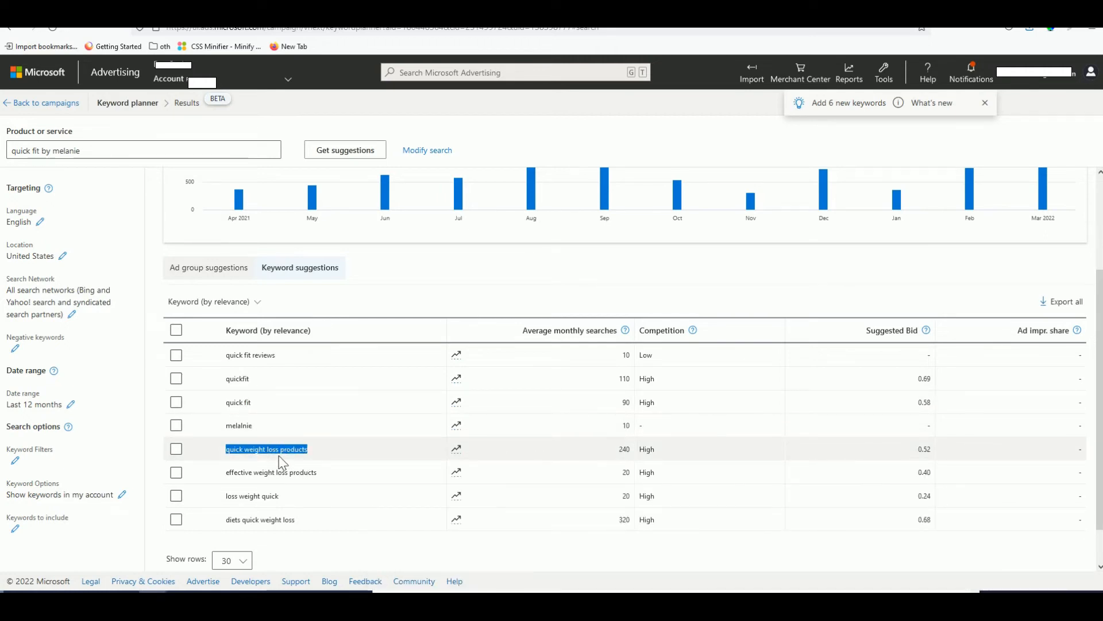
key(alt+Tab)
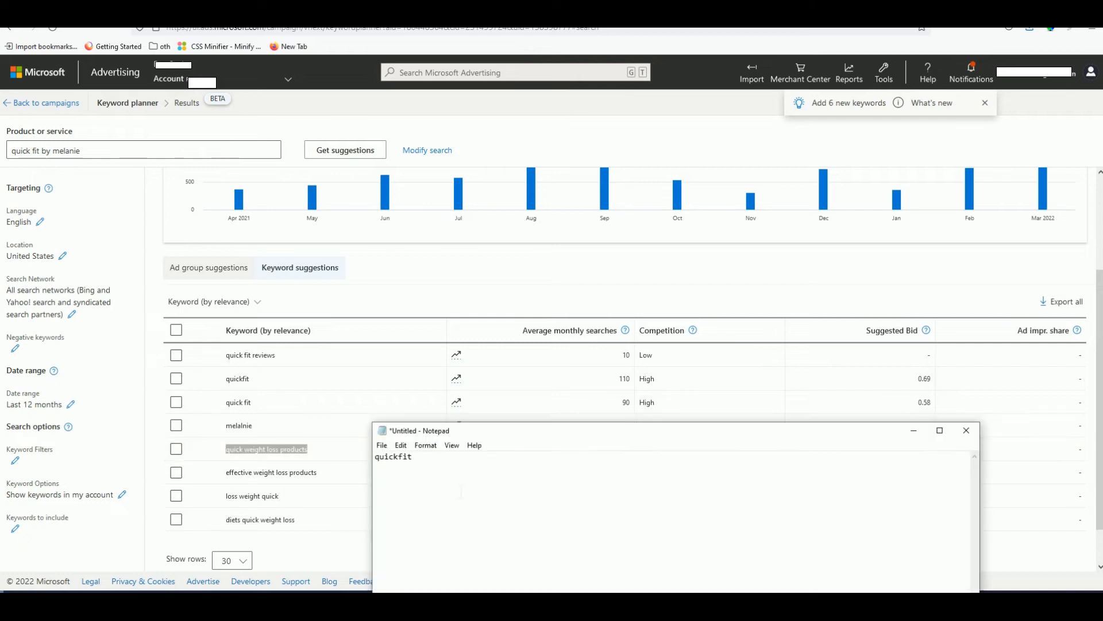
key(Return)
key(ctrl+v)
triple_click(281, 472)
key(ctrl+c)
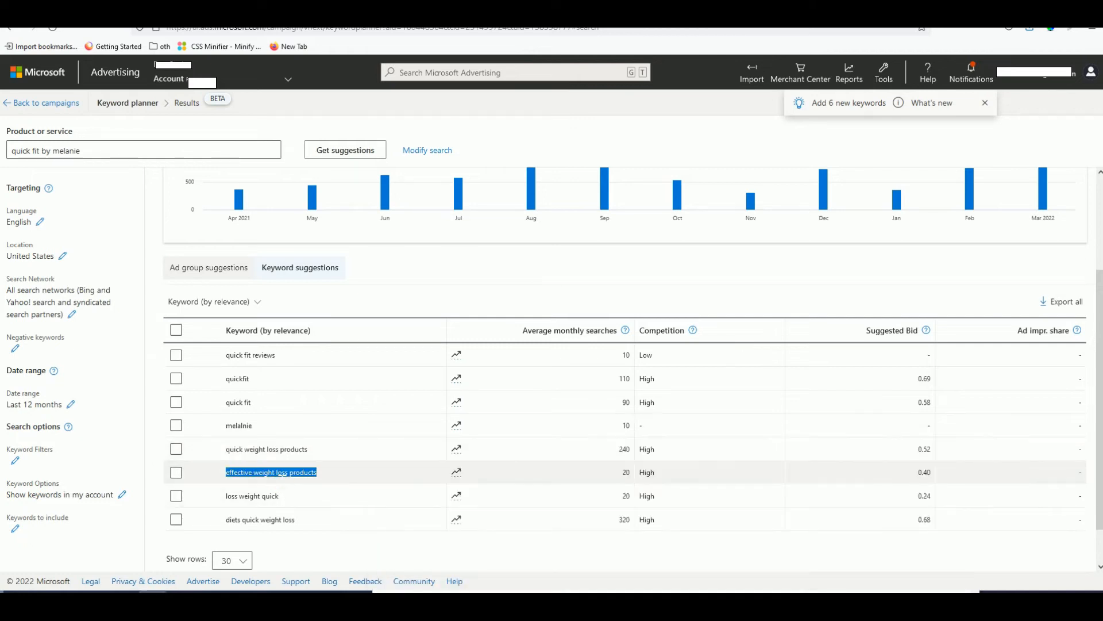
key(alt+Tab)
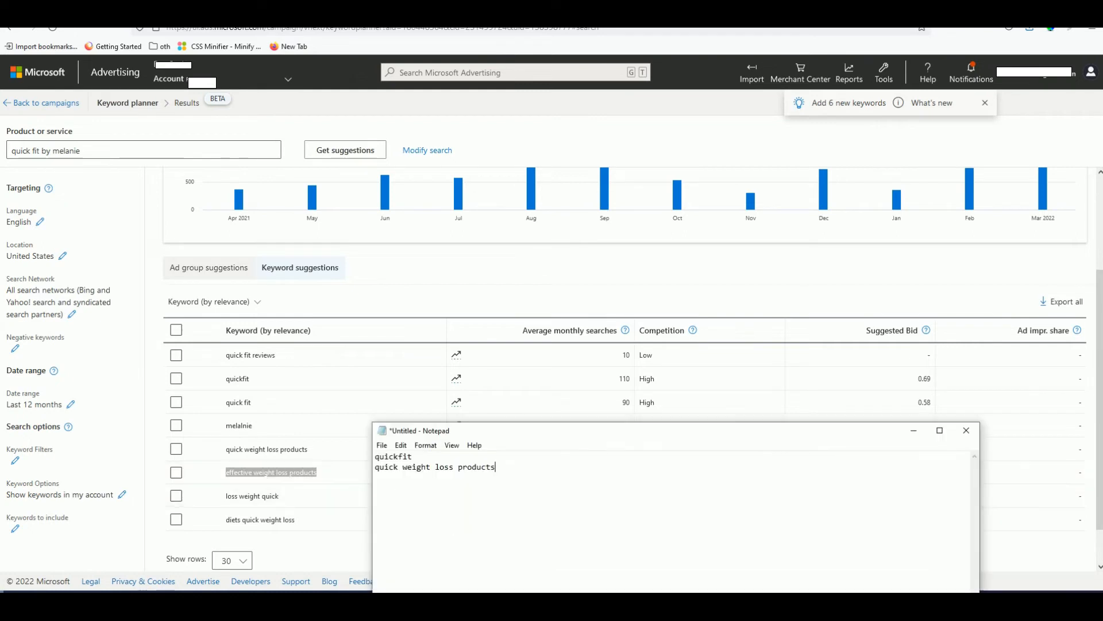
key(ctrl+v)
key(alt+Tab)
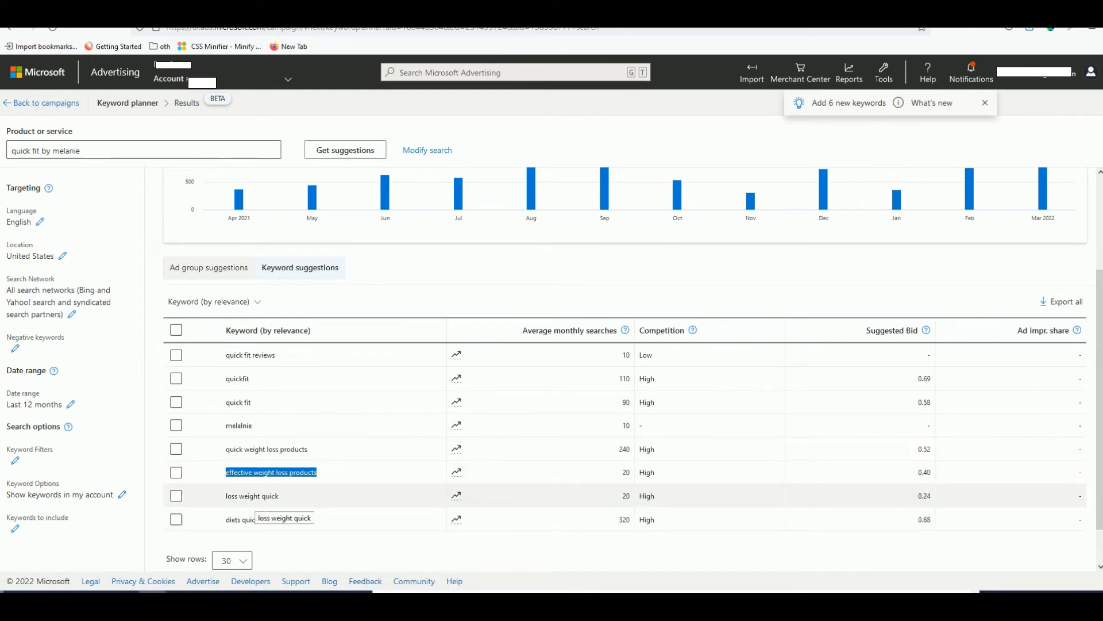
- Select other planner keywords such as loss weight quick and diets quick weight loss
double_click(250, 496)
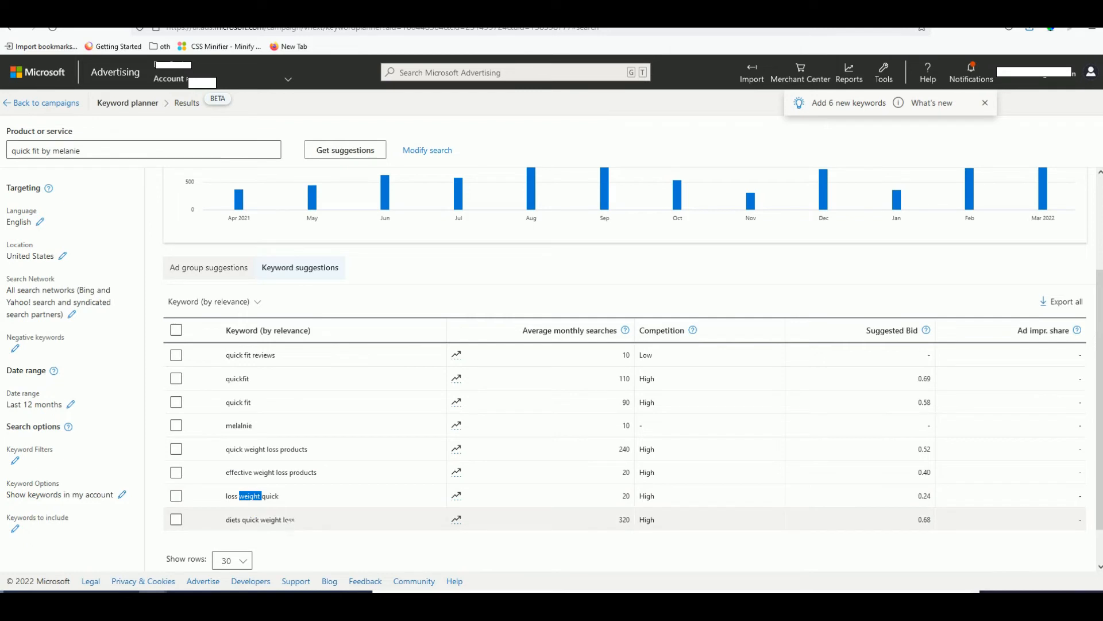
triple_click(290, 520)
click(280, 497)
triple_click(279, 497)
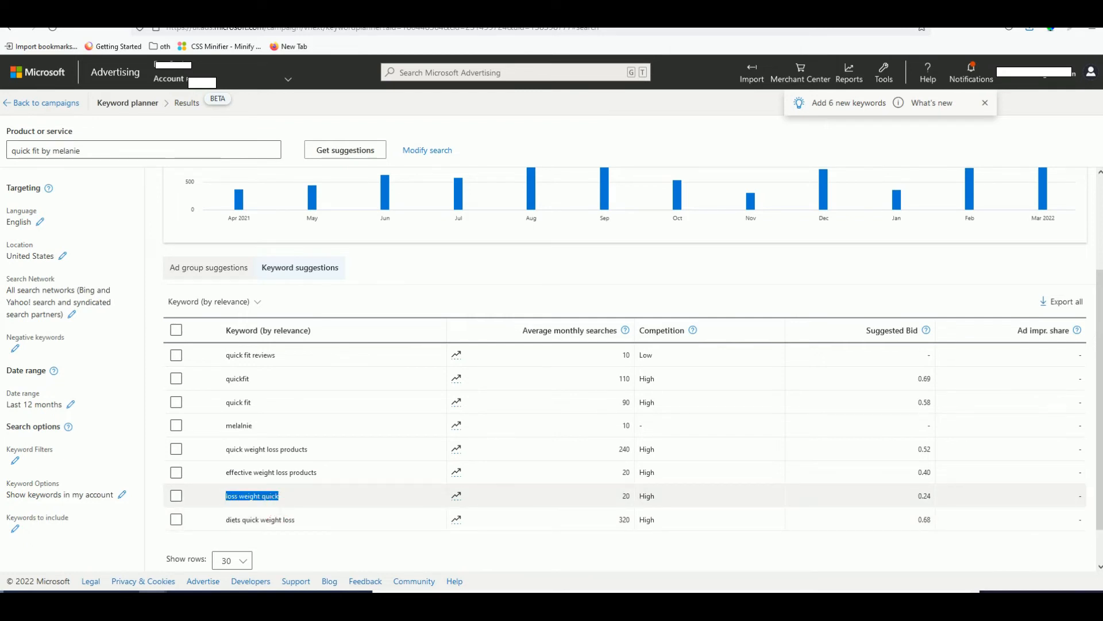
triple_click(273, 511)
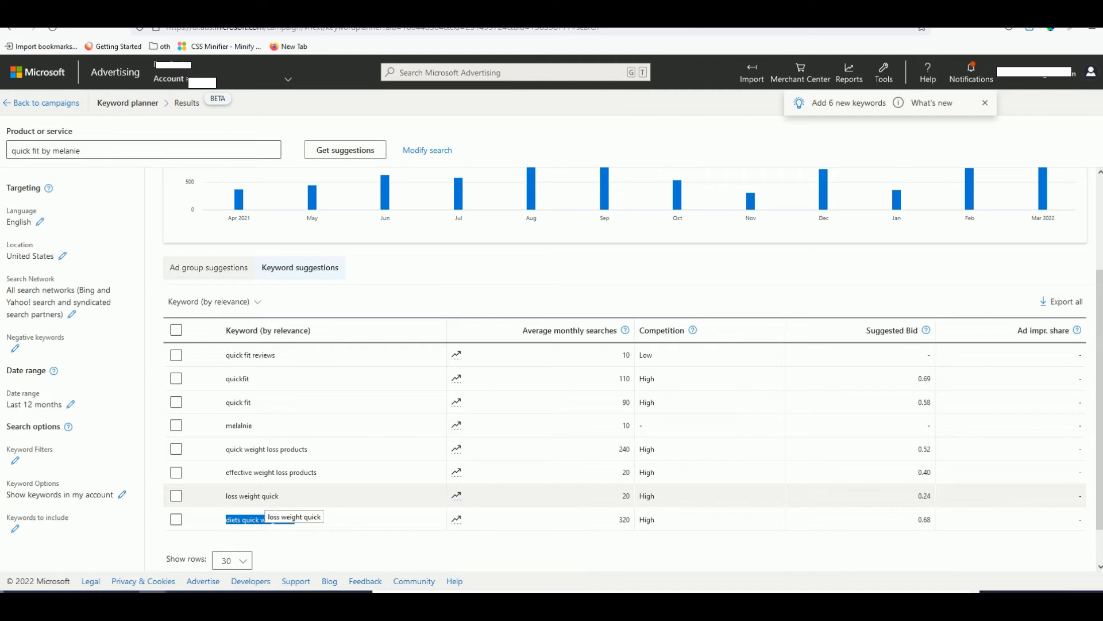
double_click(264, 472)
triple_click(265, 471)
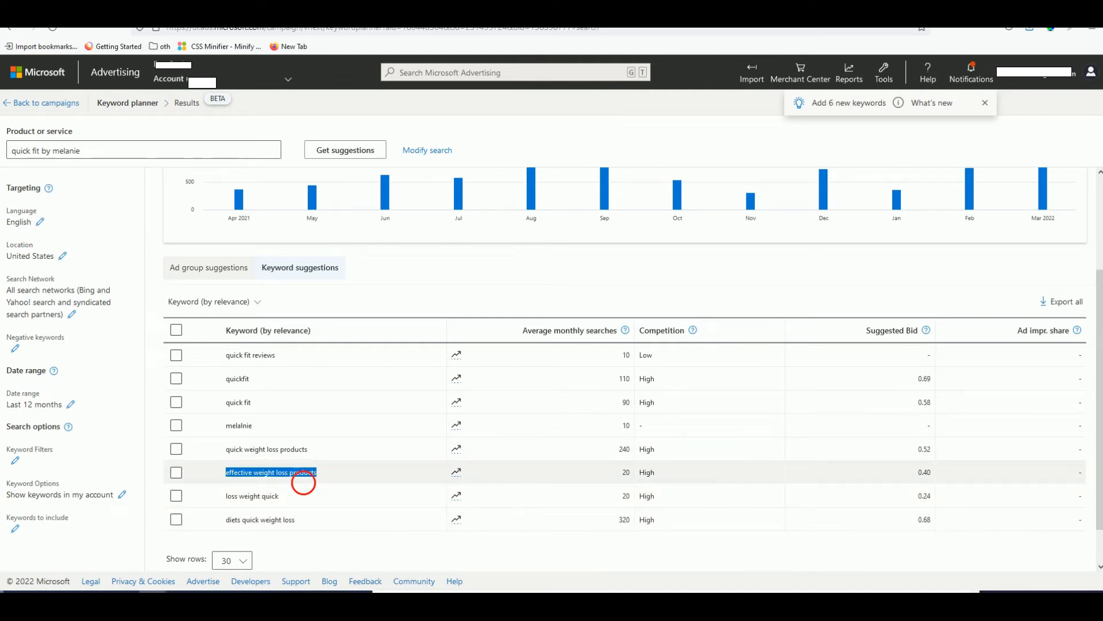
double_click(303, 472)
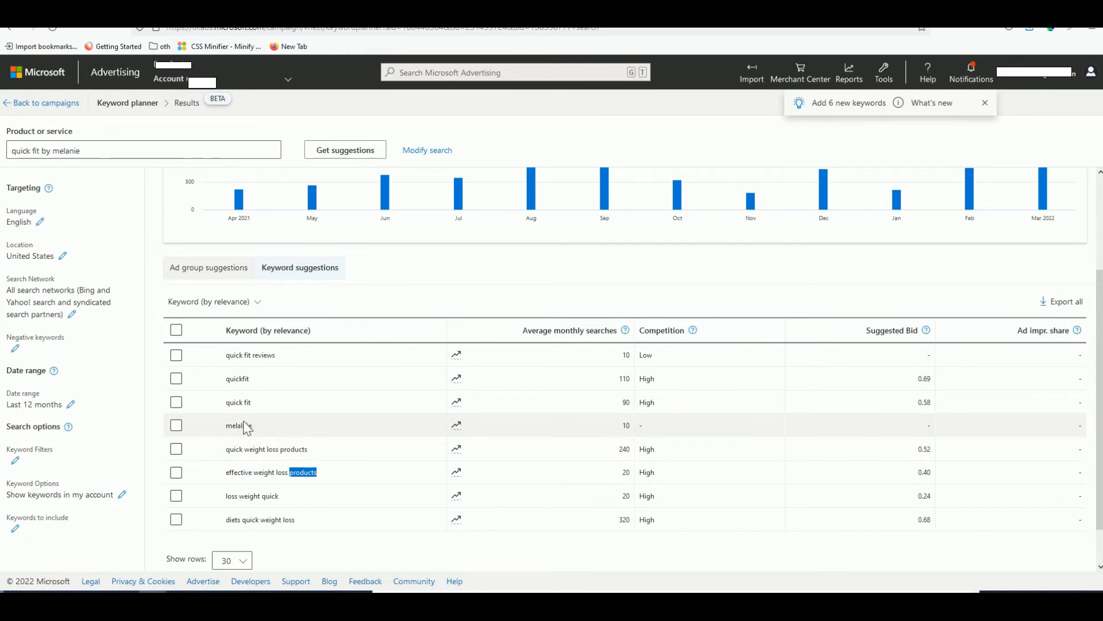
- Add quick fit reviews and quick fit to the Notepad list, then go to Create Campaign
triple_click(261, 355)
key(ctrl+c)
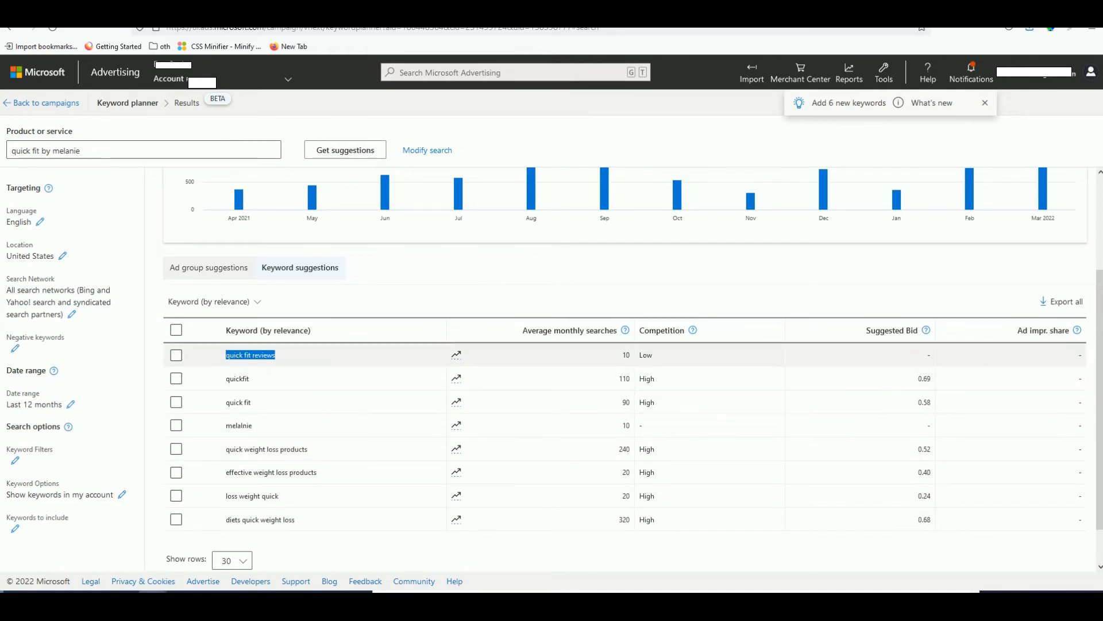
key(alt+Tab)
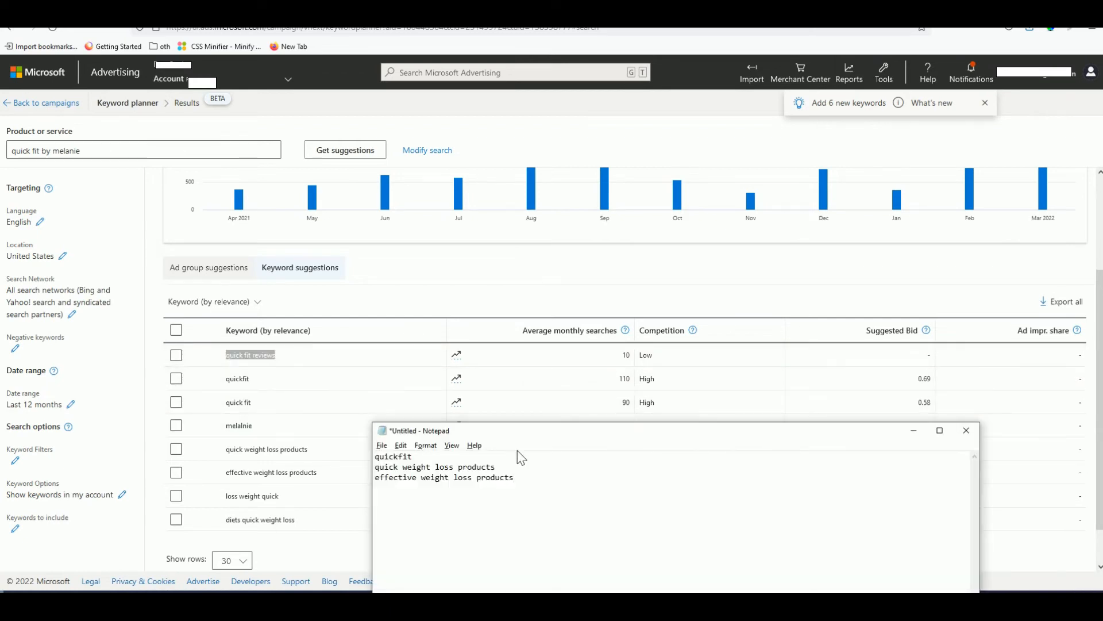
key(Return)
key(ctrl+v)
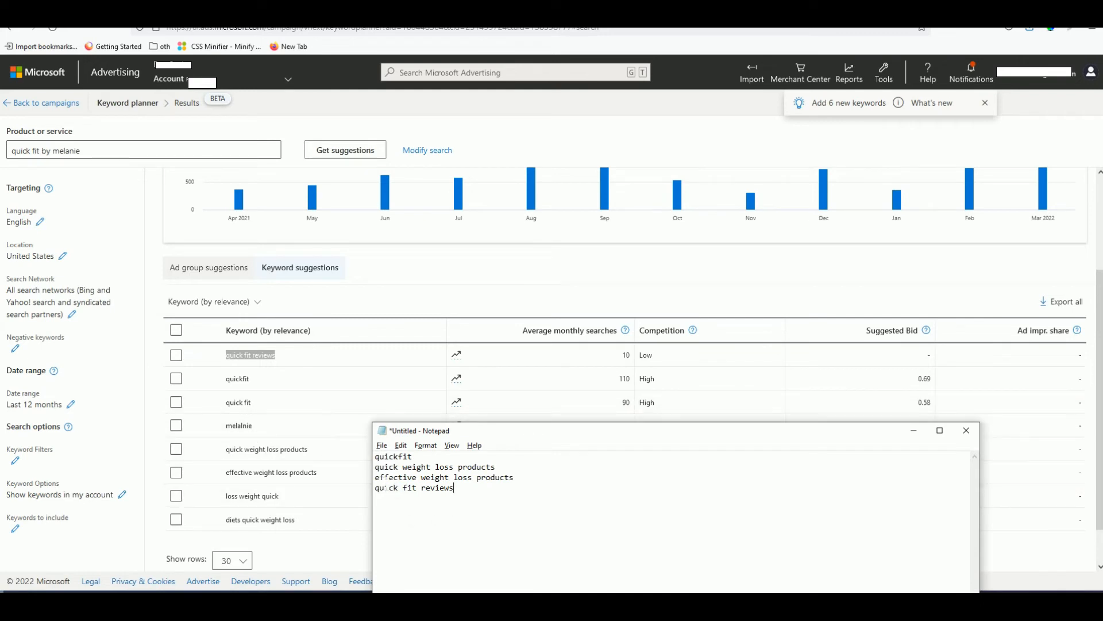
triple_click(247, 405)
key(ctrl+c)
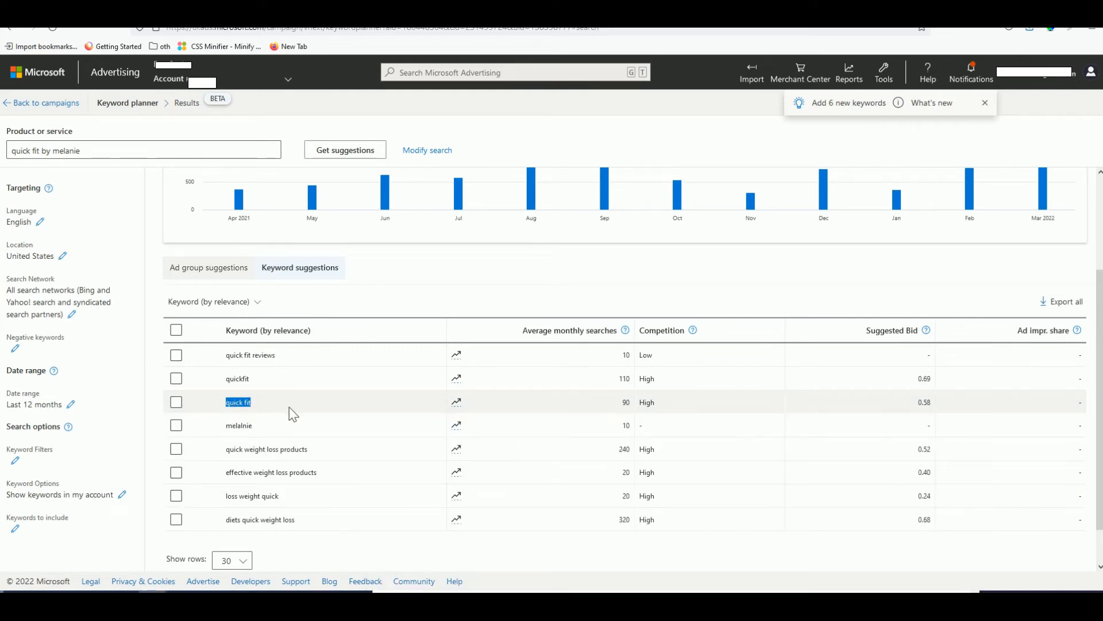
key(alt+Tab)
key(ctrl+v)
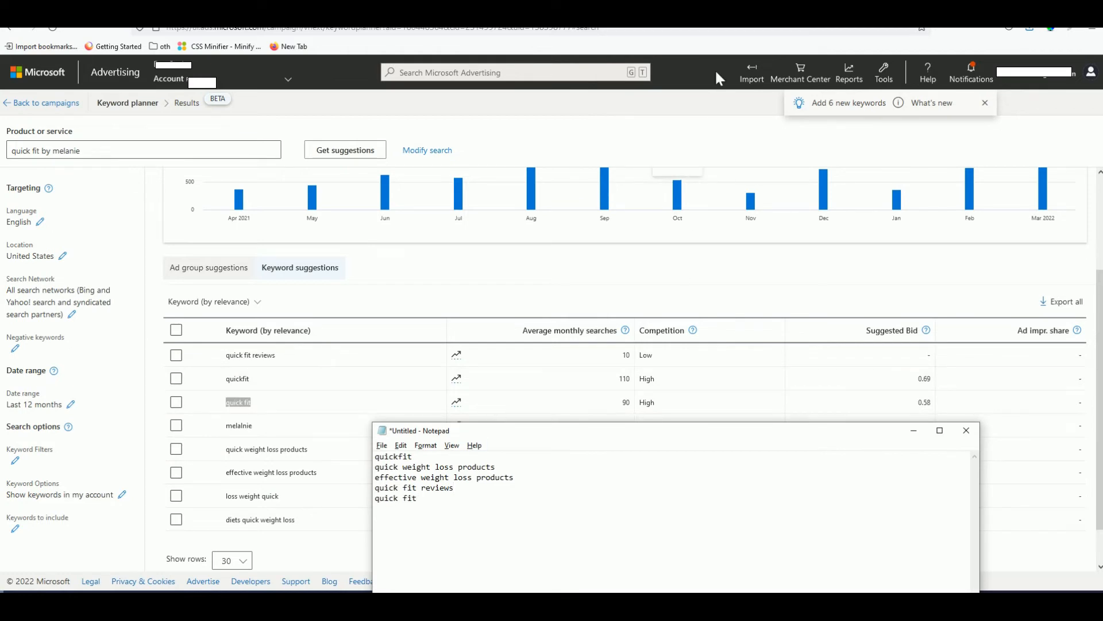
click(718, 10)
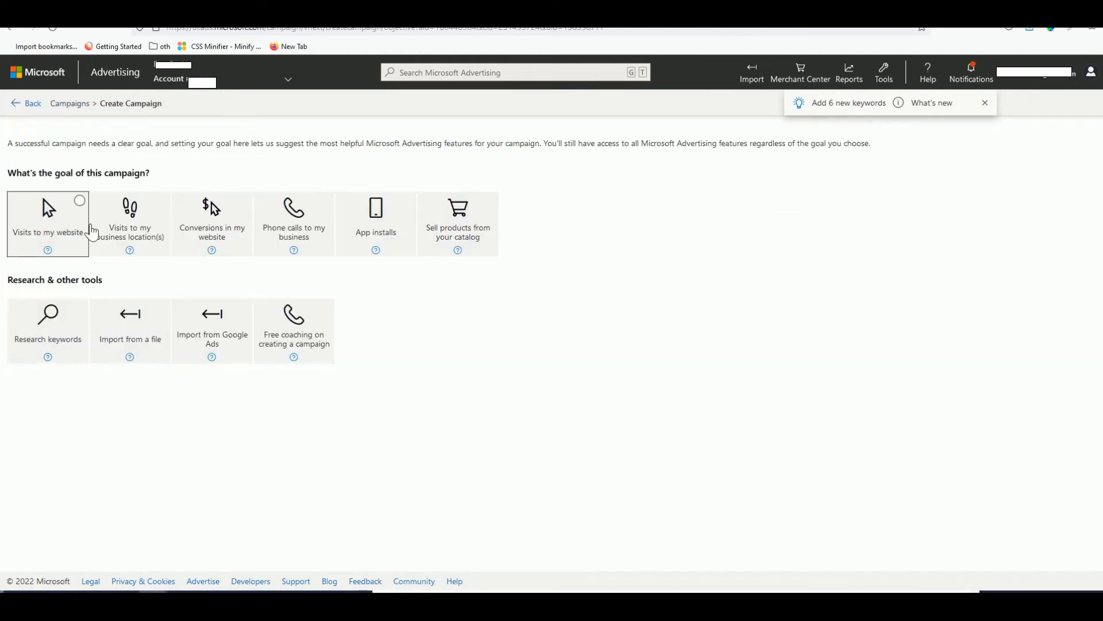
- Choose Visits to my website as the goal with Search ads
click(62, 223)
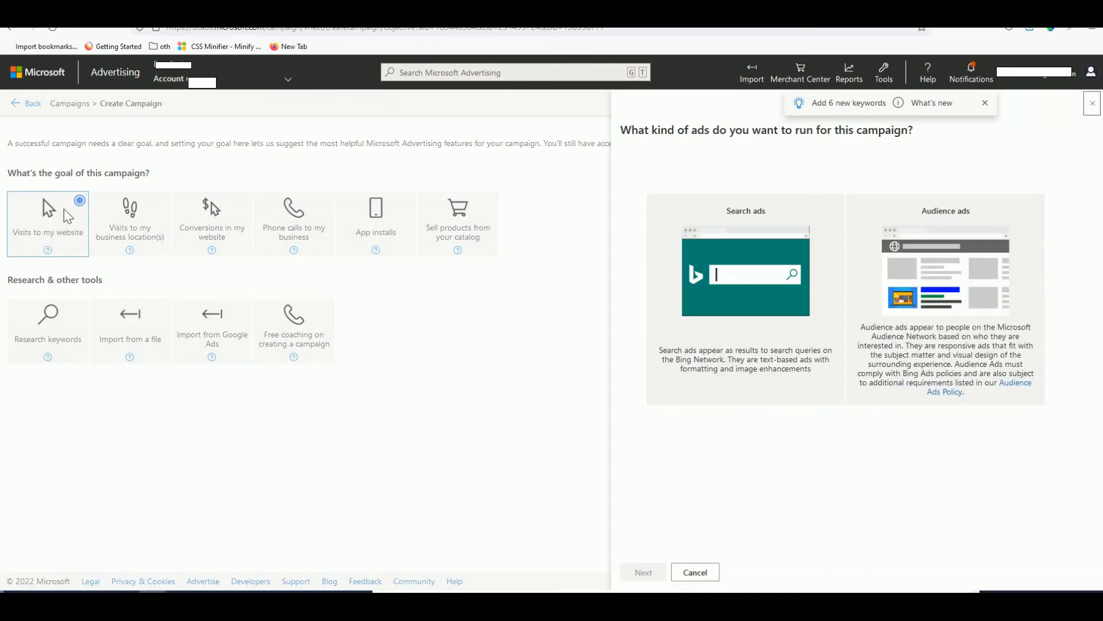
click(720, 305)
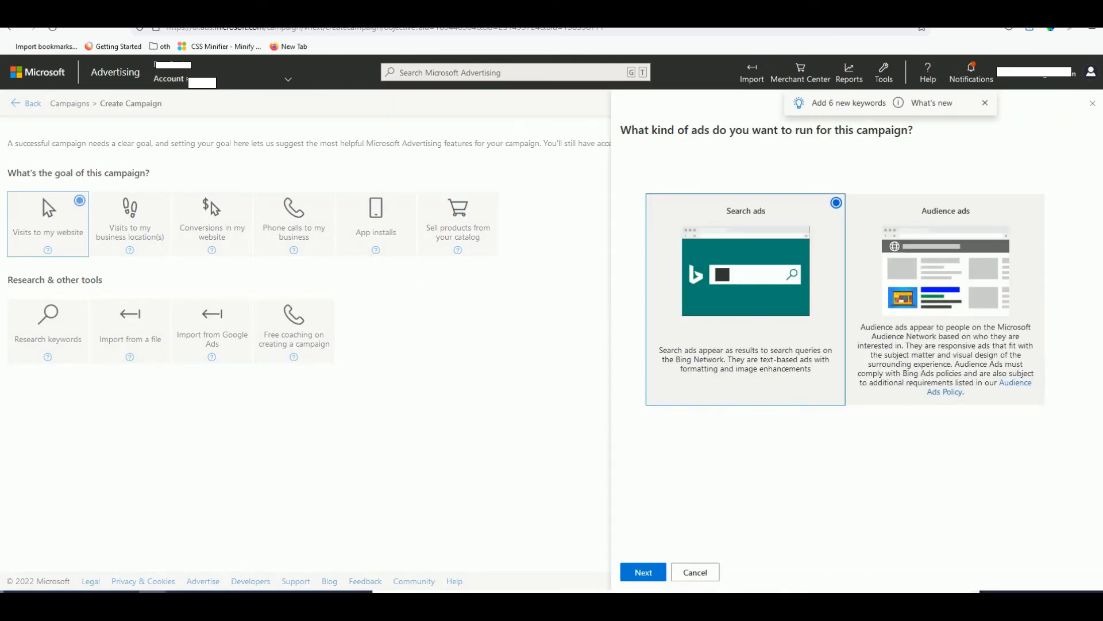
click(642, 573)
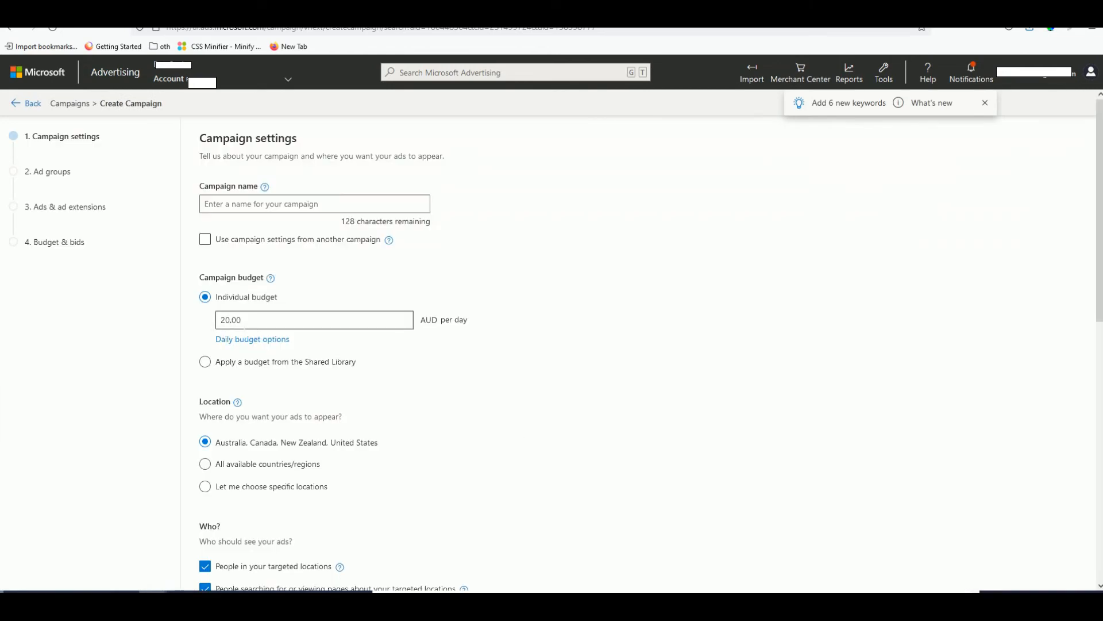
- Name the campaign Quick Fit, target only people in the locations, and save
click(271, 205)
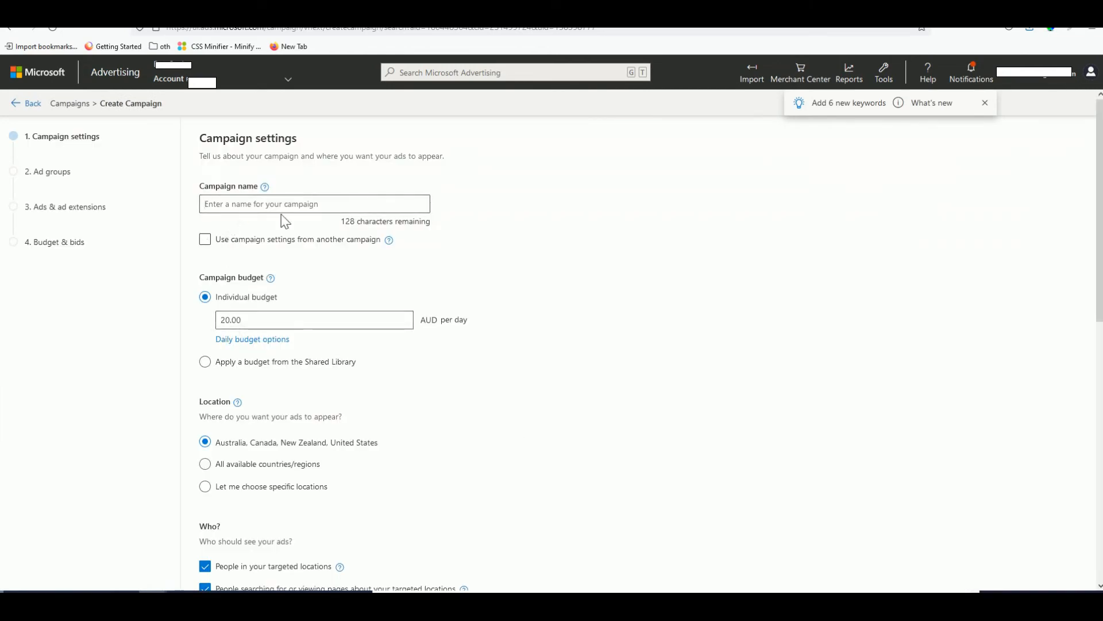
text(Quick Fit)
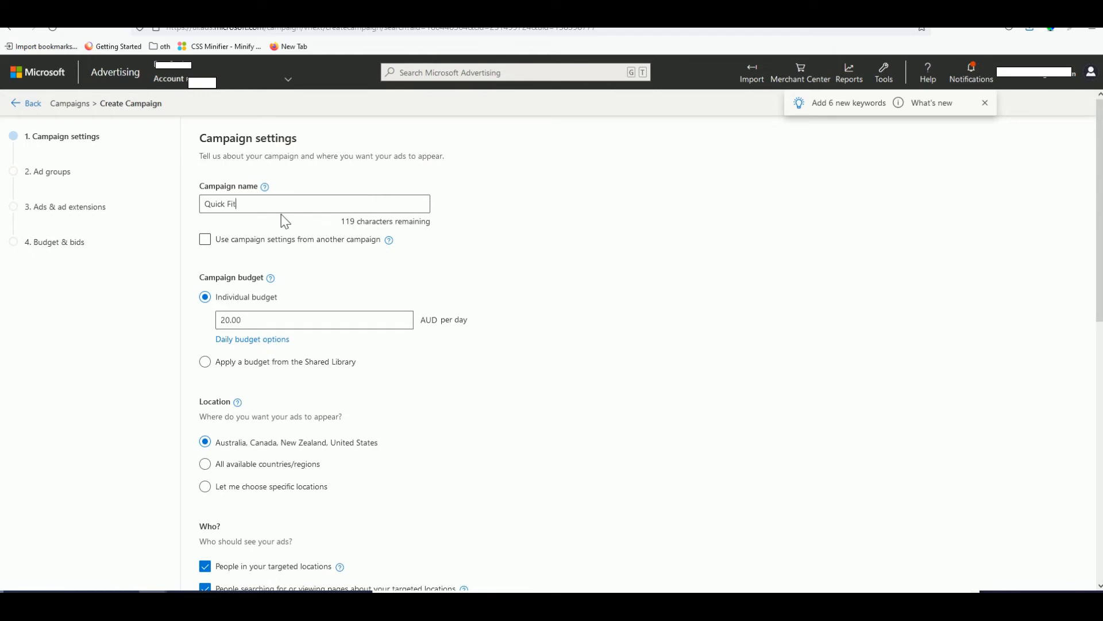
scroll(317, 227, down, 5)
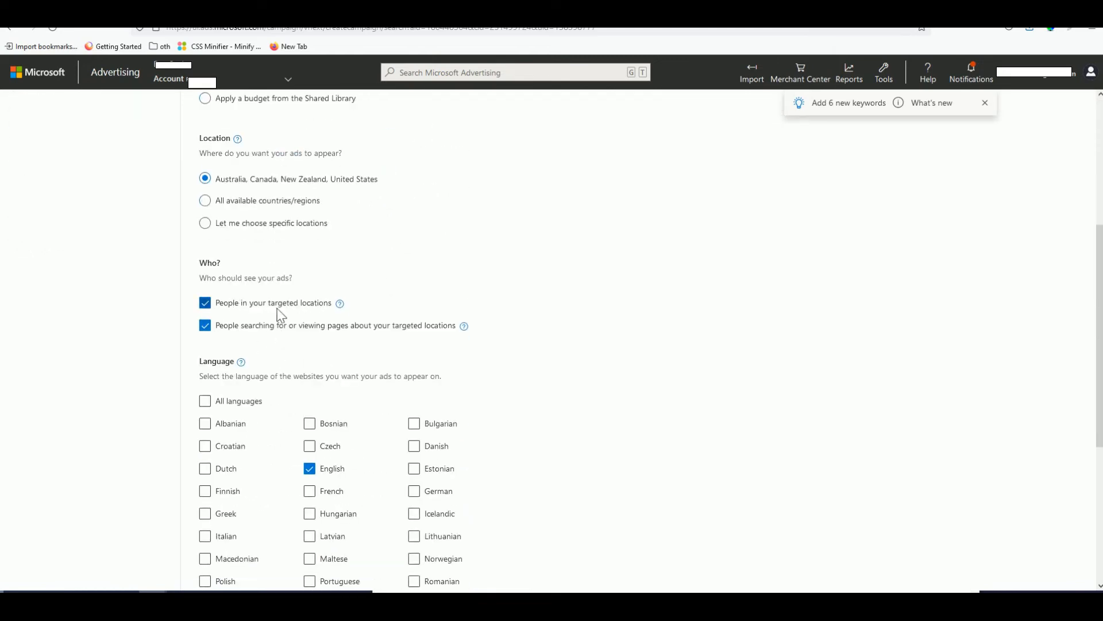
click(205, 325)
scroll(339, 308, down, 5)
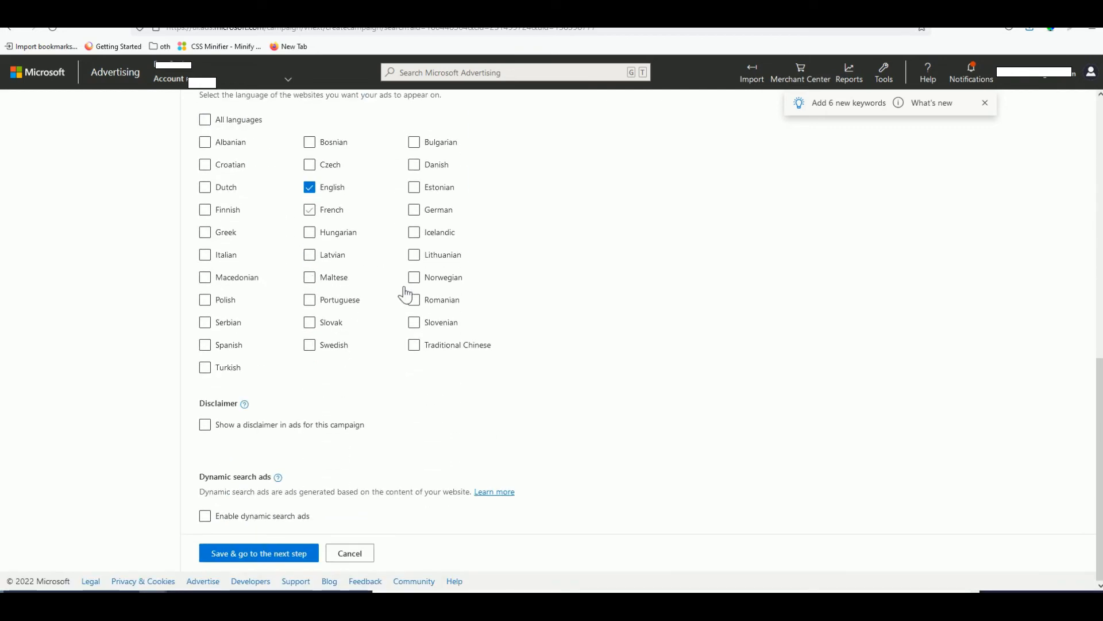
click(287, 554)
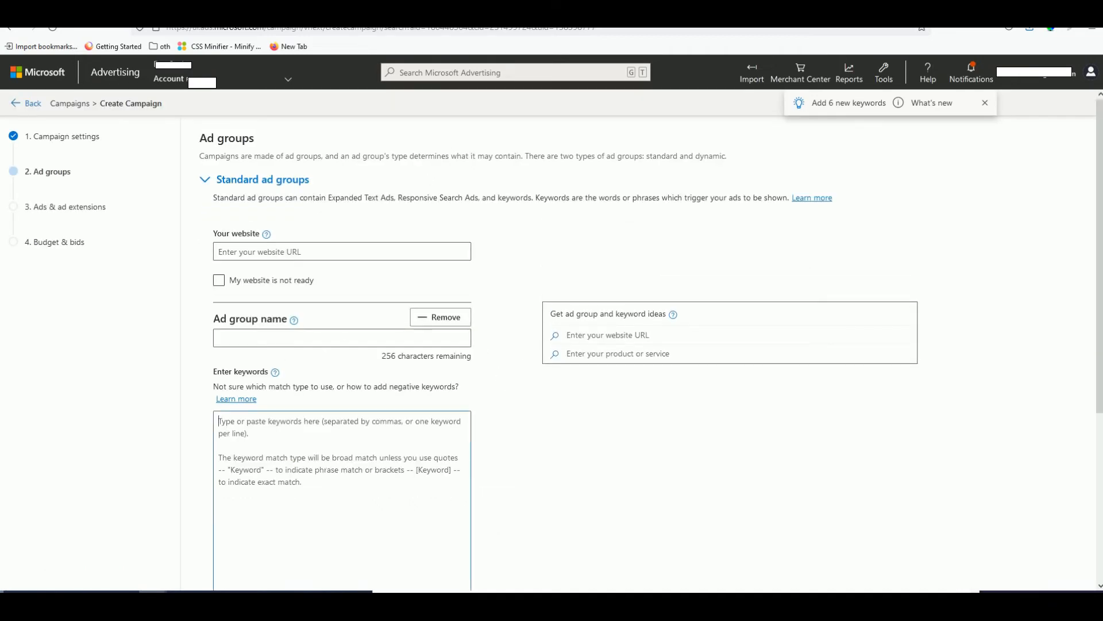
- Paste the five Notepad keywords into the ad group and name it 'quickfit Brand'
key(alt+Tab)
drag(455, 511, 375, 455)
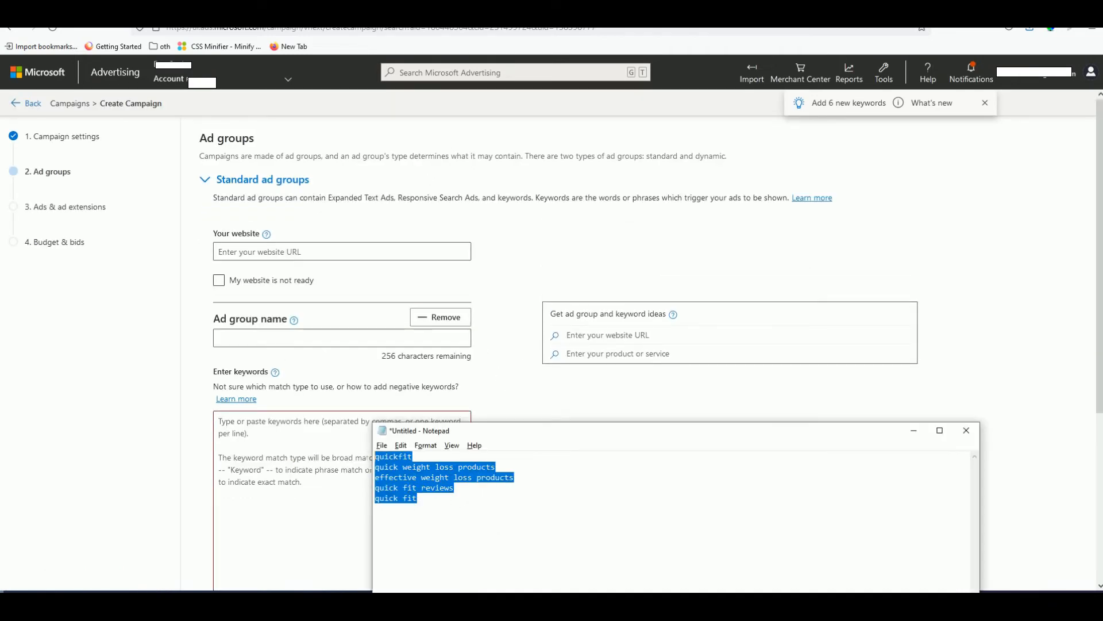
key(ctrl+c)
key(alt+Tab)
key(ctrl+v)
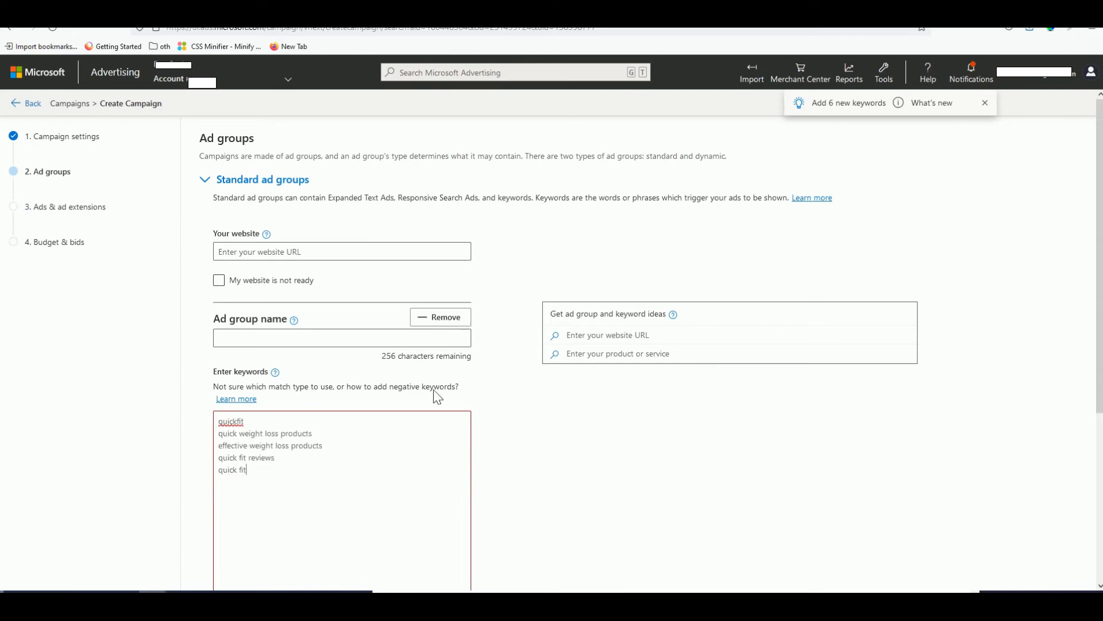
click(259, 338)
text(quickfi)
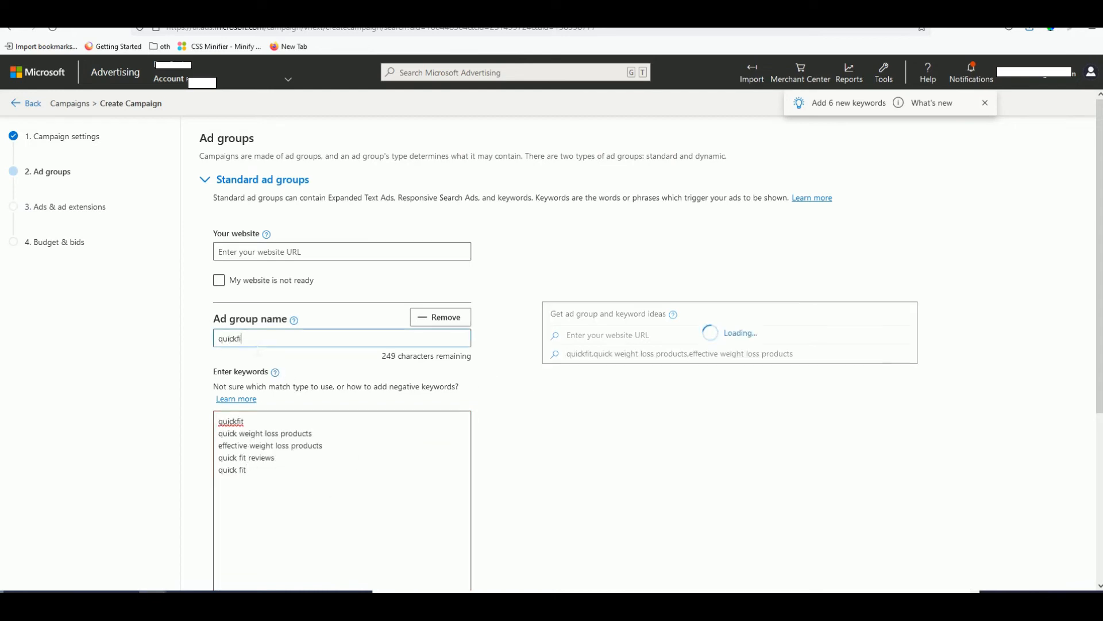
text(t Brand)
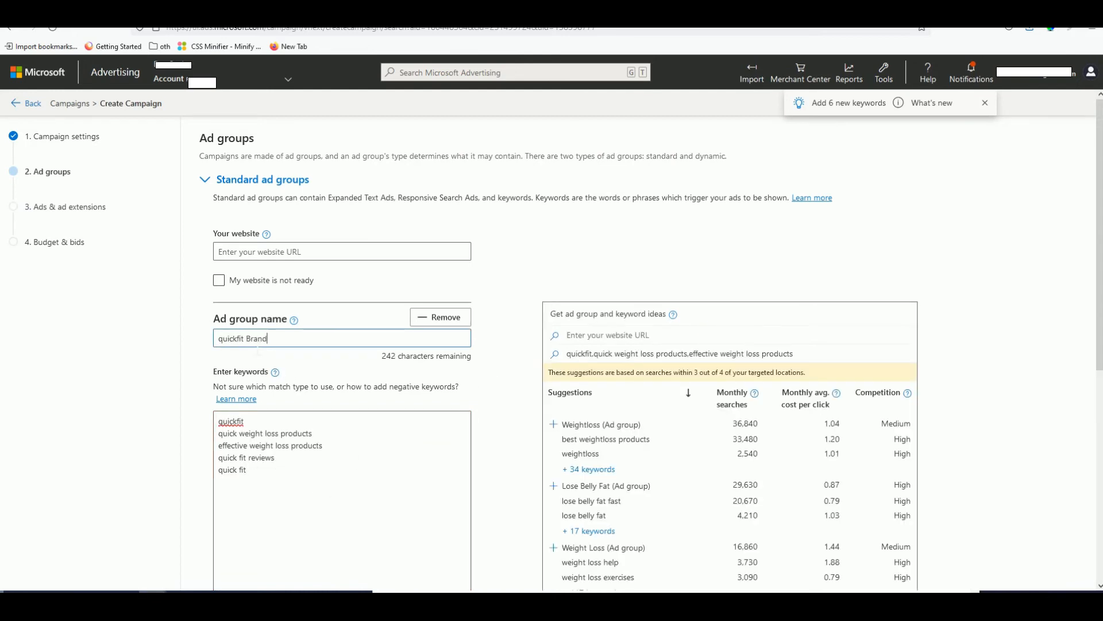
scroll(436, 377, down, 6)
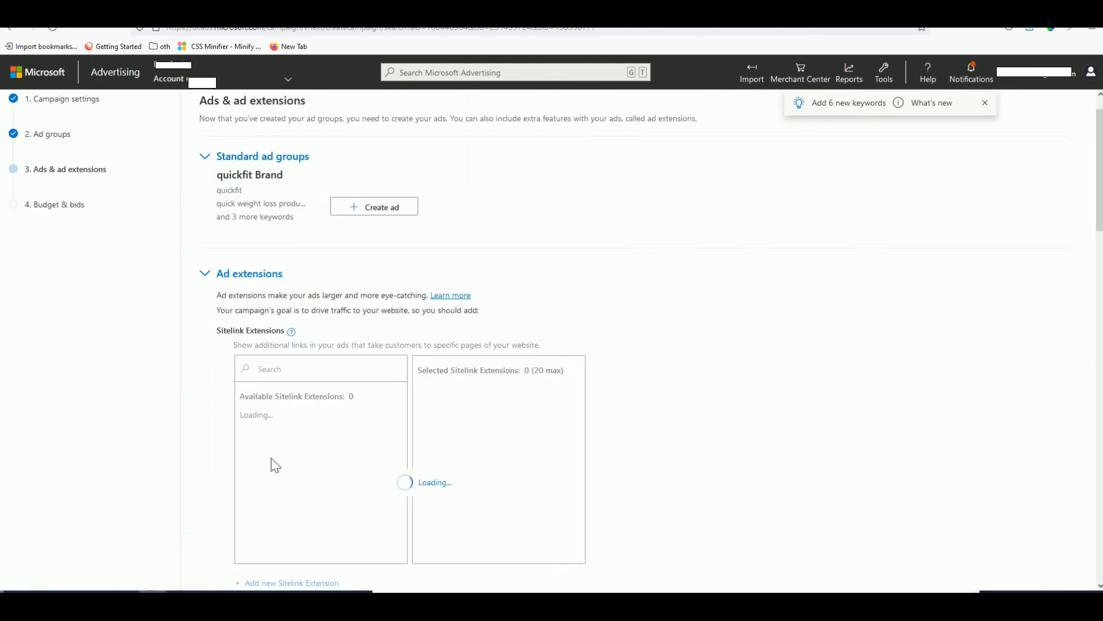
- Create a new ad with the Expanded text ad type
click(392, 214)
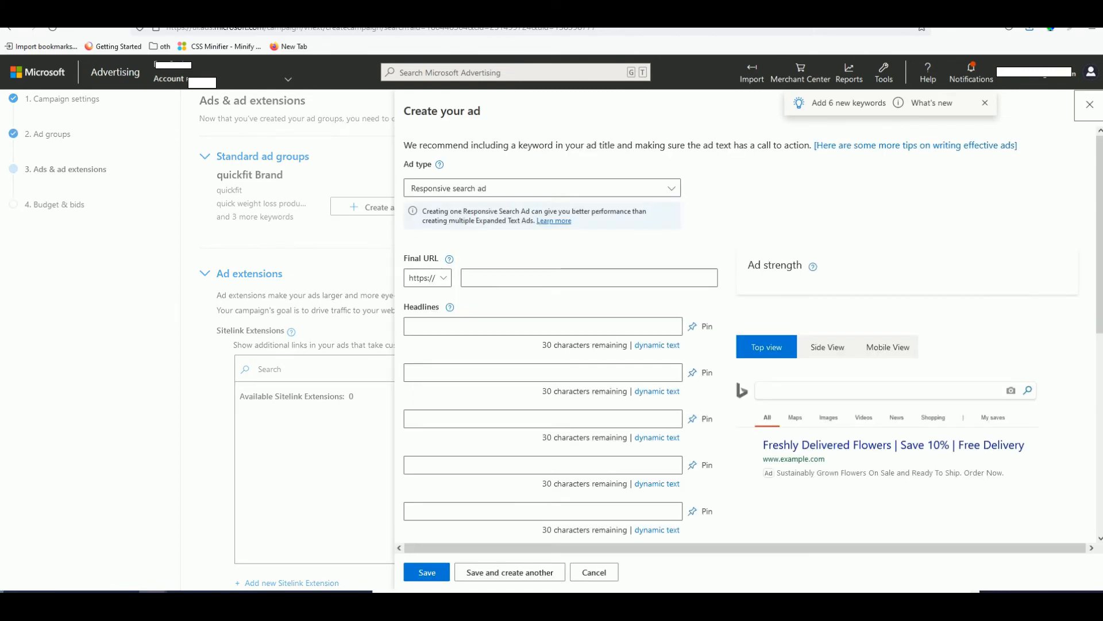
click(456, 188)
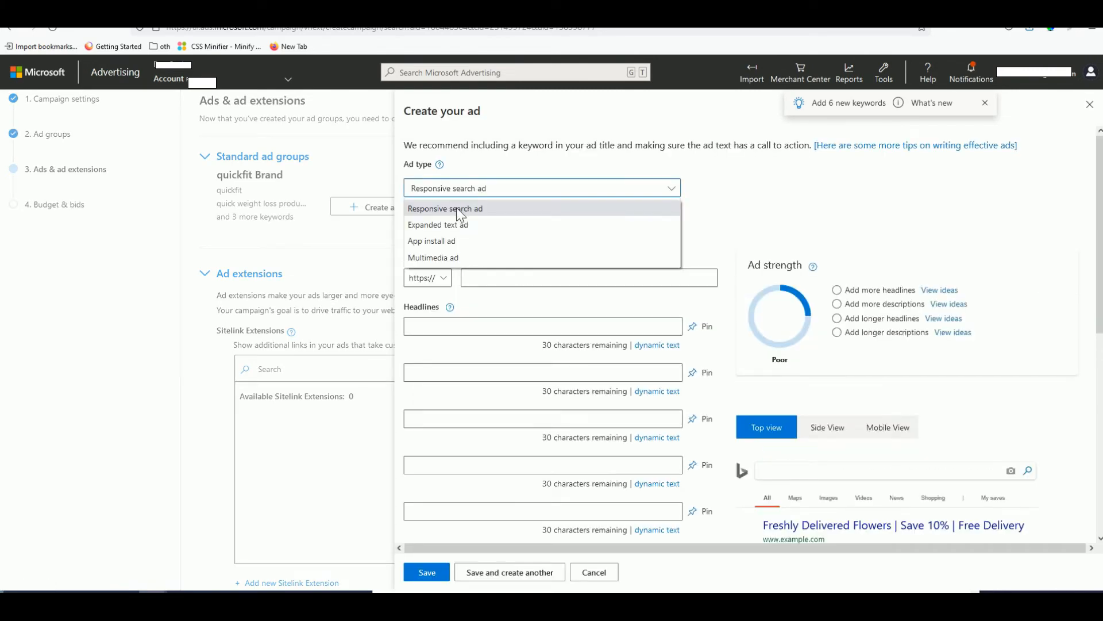
click(452, 224)
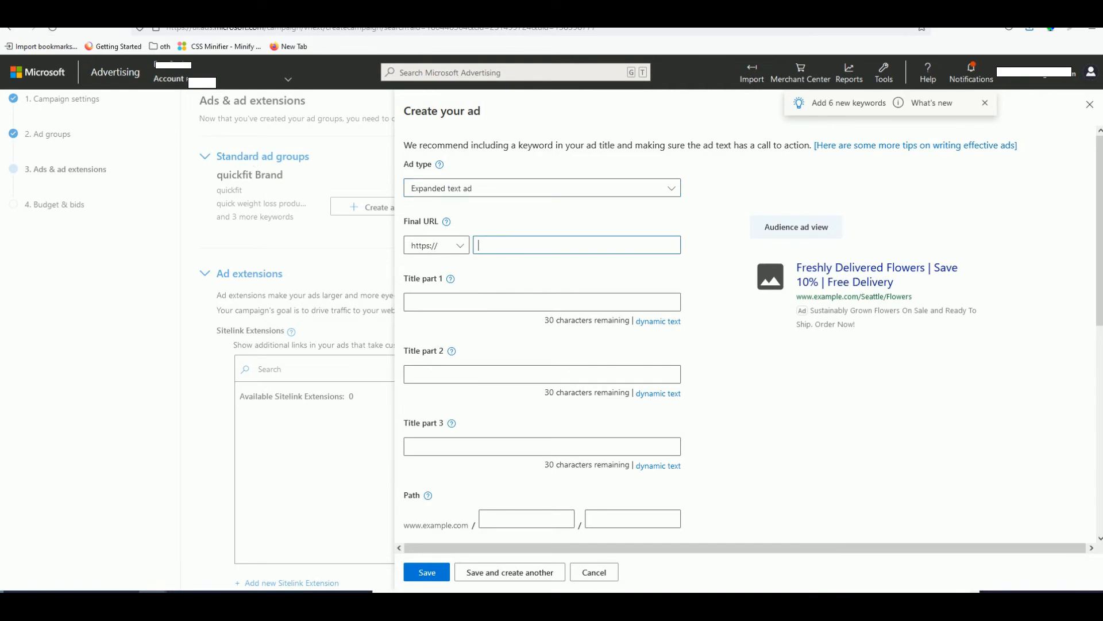
- Copy the quickfit landing page URL from ThePagePro's All Landing Pages list
click(151, 11)
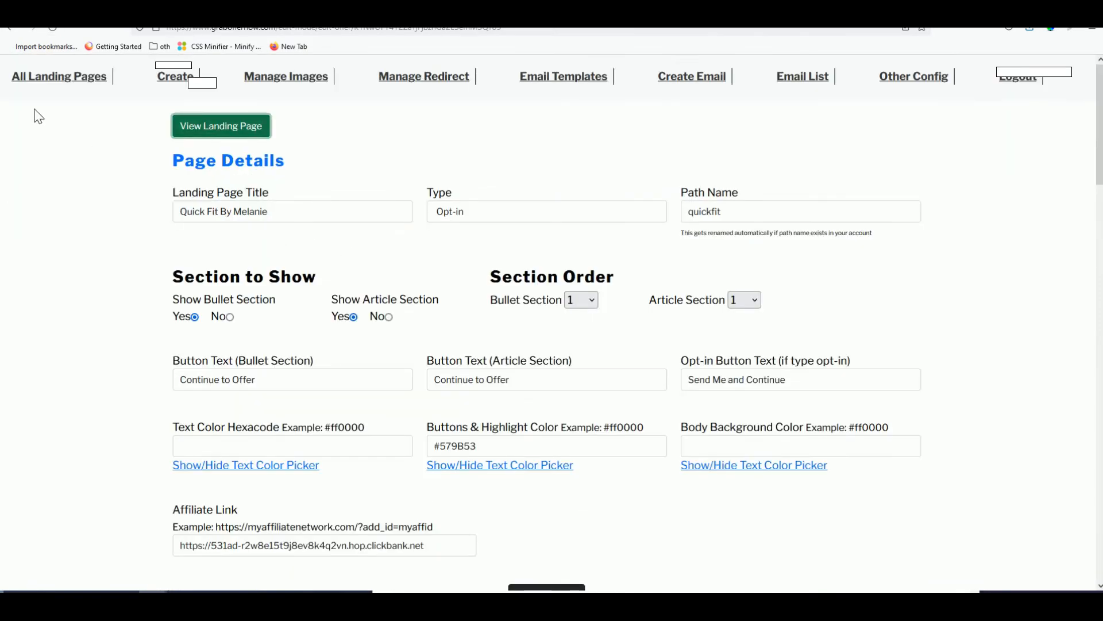
click(63, 85)
scroll(395, 320, down, 5)
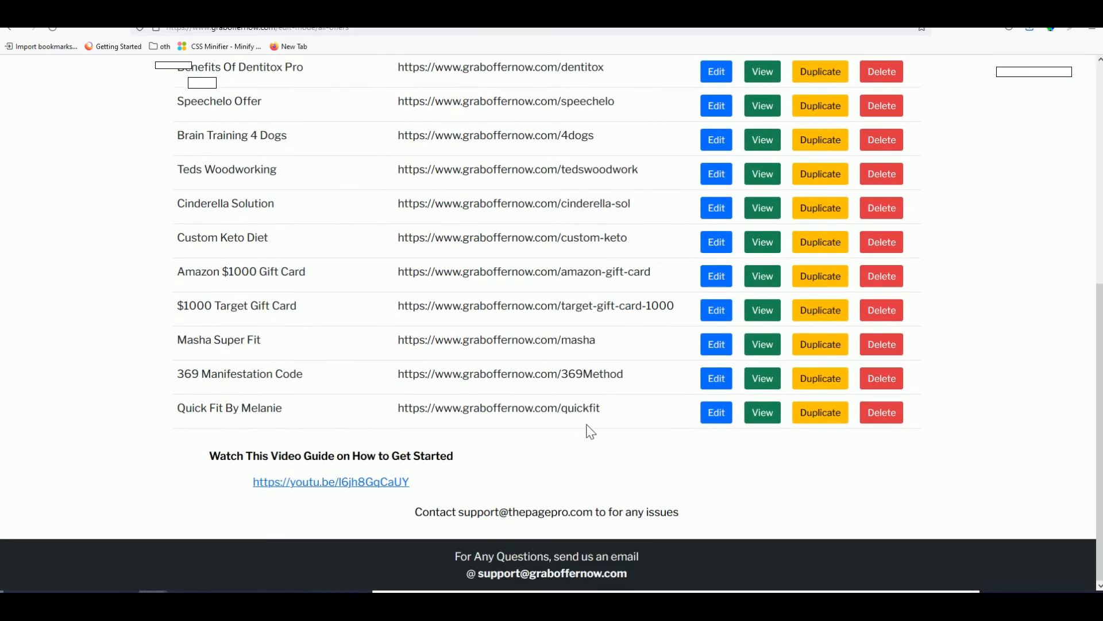
drag(601, 409, 397, 410)
right_click(413, 407)
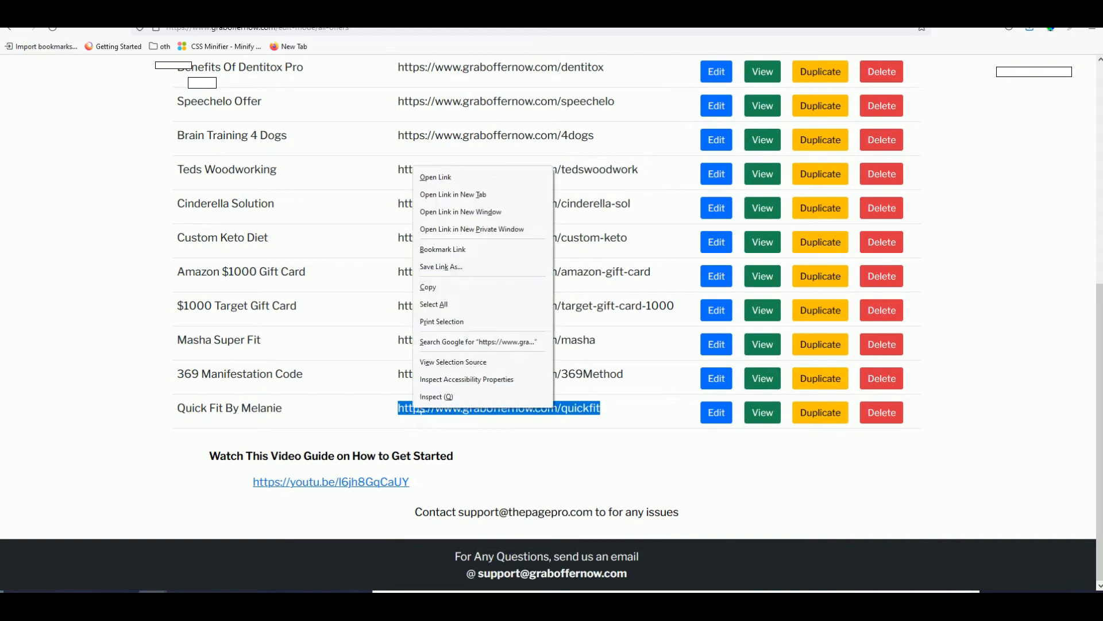
click(442, 285)
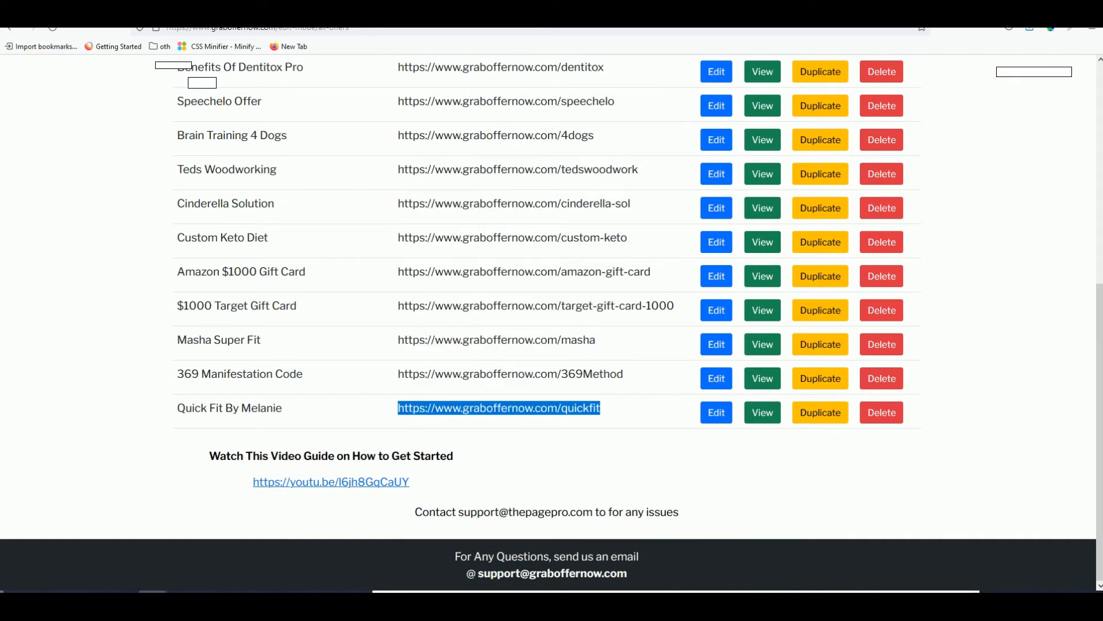
key(ctrl+Tab)
- Paste the quickfit URL as Final URL and enter Title part 1 'Quick Fit By Melanie'
click(536, 246)
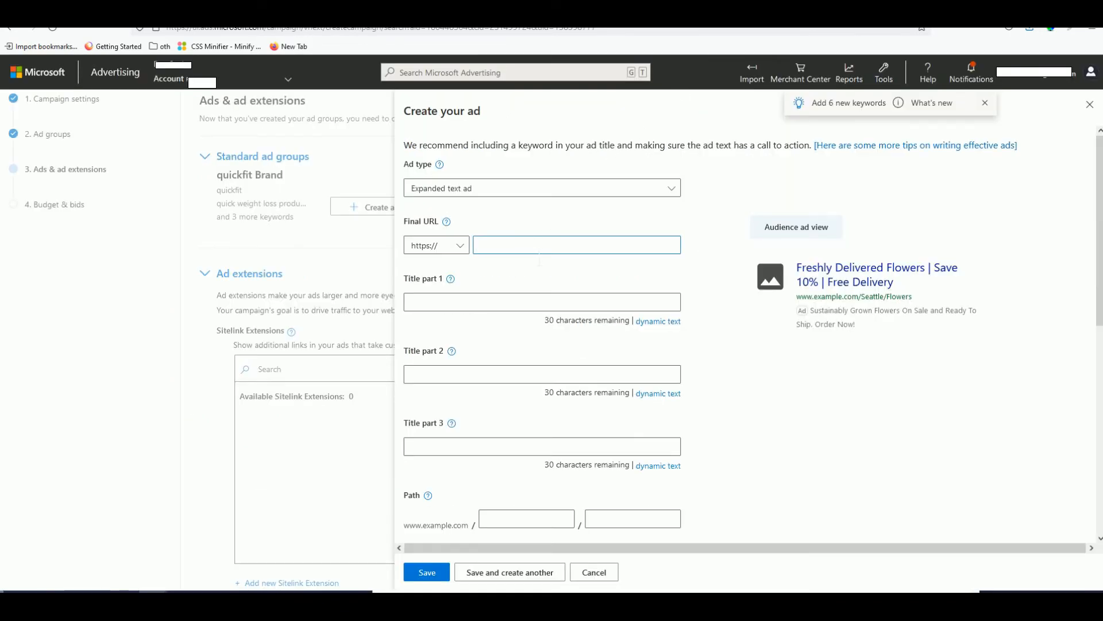
key(ctrl+v)
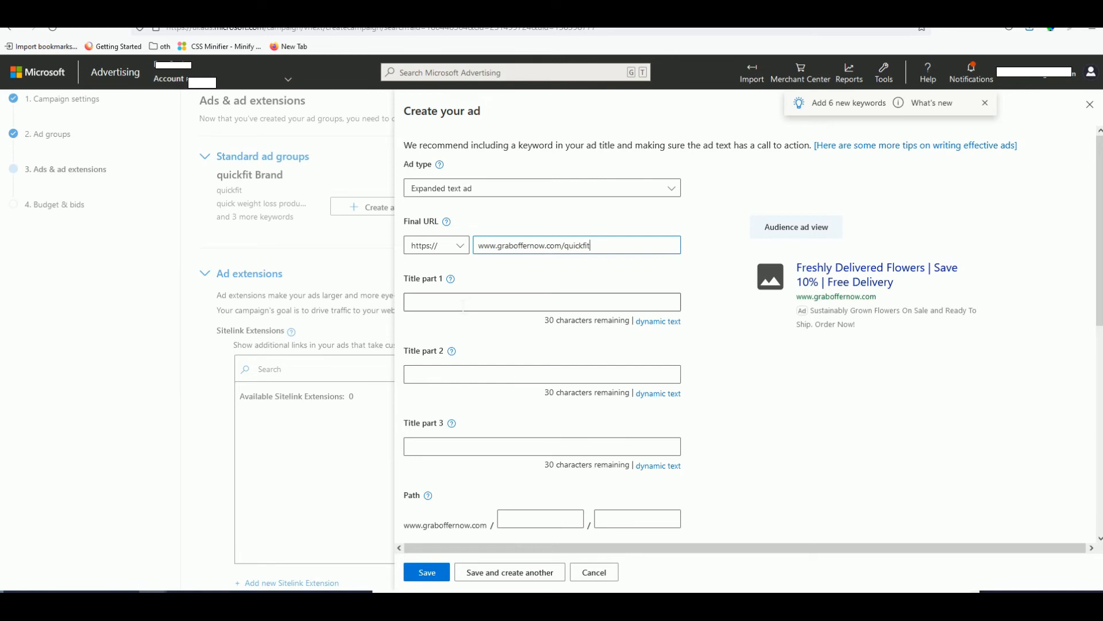
click(454, 309)
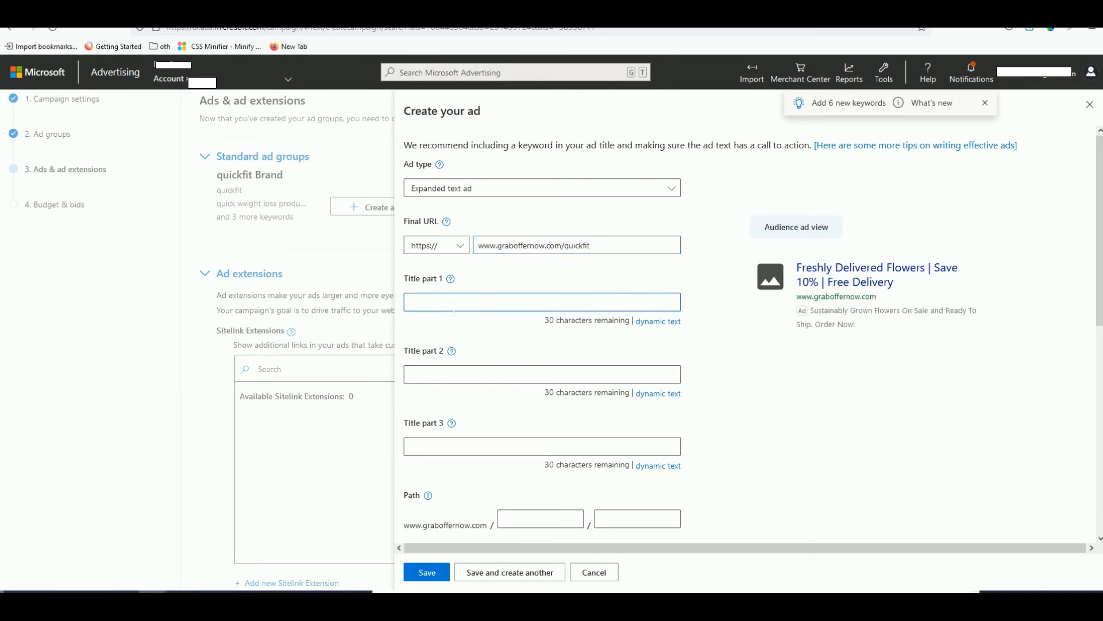
text(Quick)
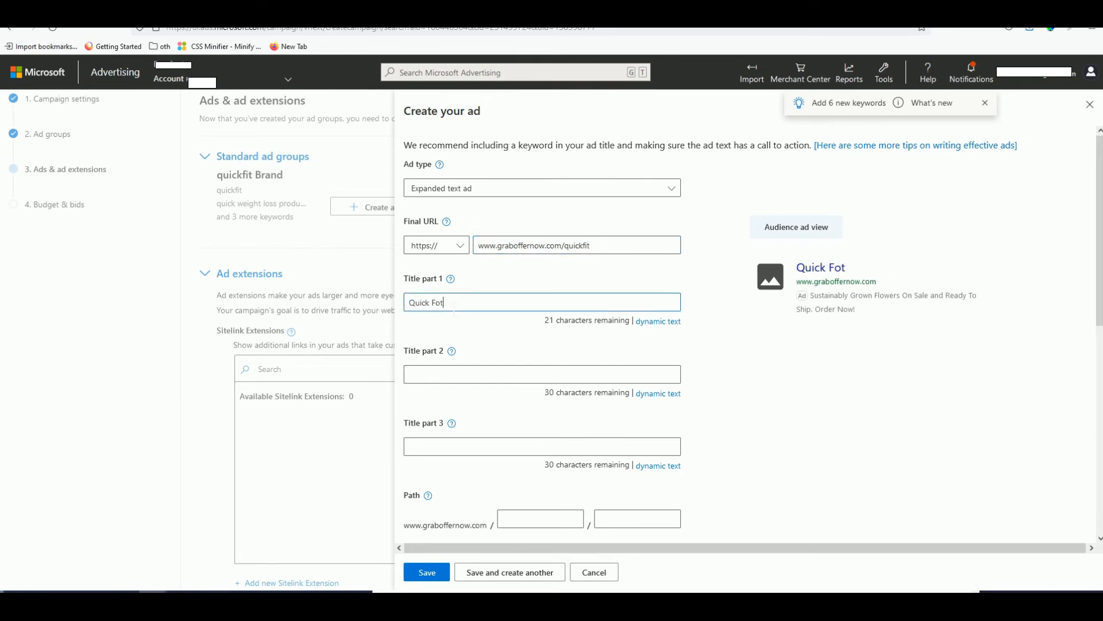
text( Fit By Melanie)
click(460, 374)
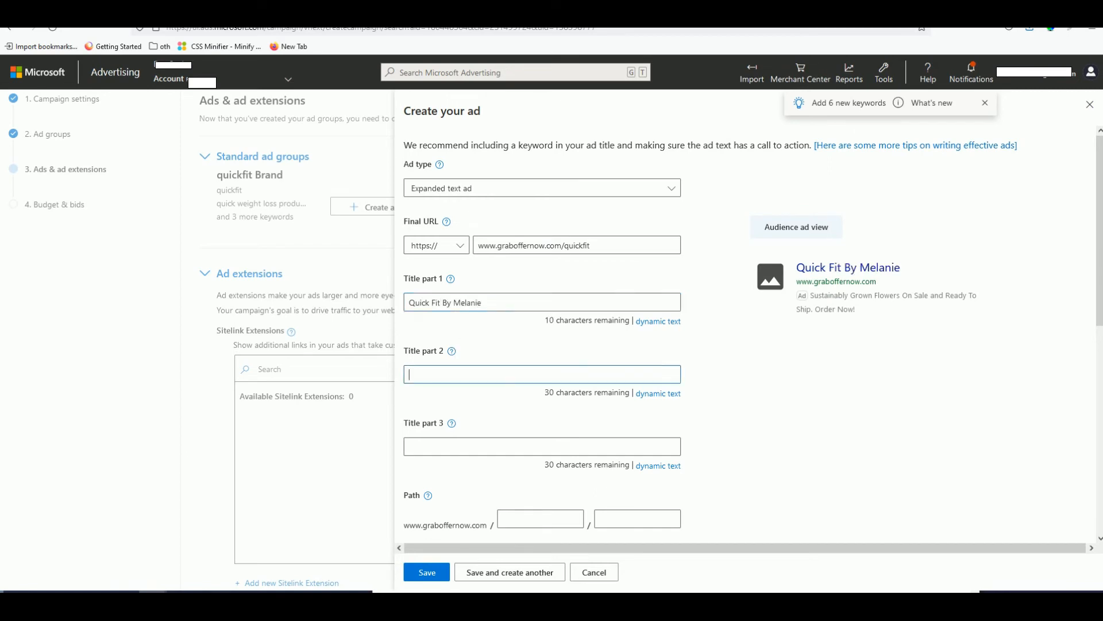
- Switch to the Quick Fit sales page and select text on it
key(ctrl+Tab)
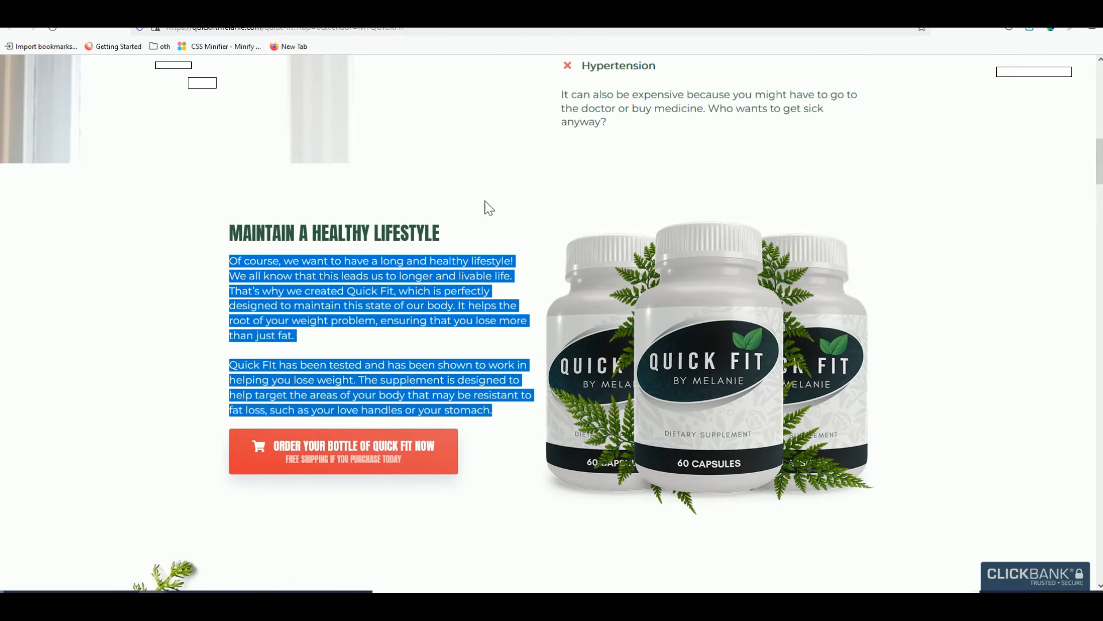
triple_click(414, 235)
scroll(414, 234, up, 8)
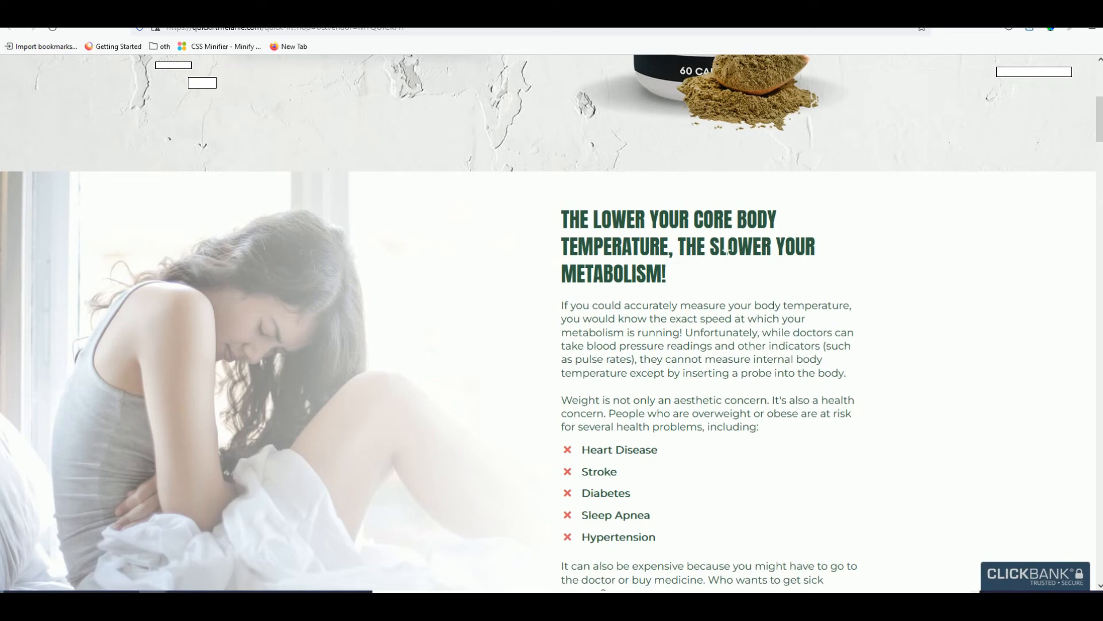
- Copy the sales page headline 'FEEL THE BURN WITH QUICK FIT!' into Title part 2
scroll(312, 215, up, 6)
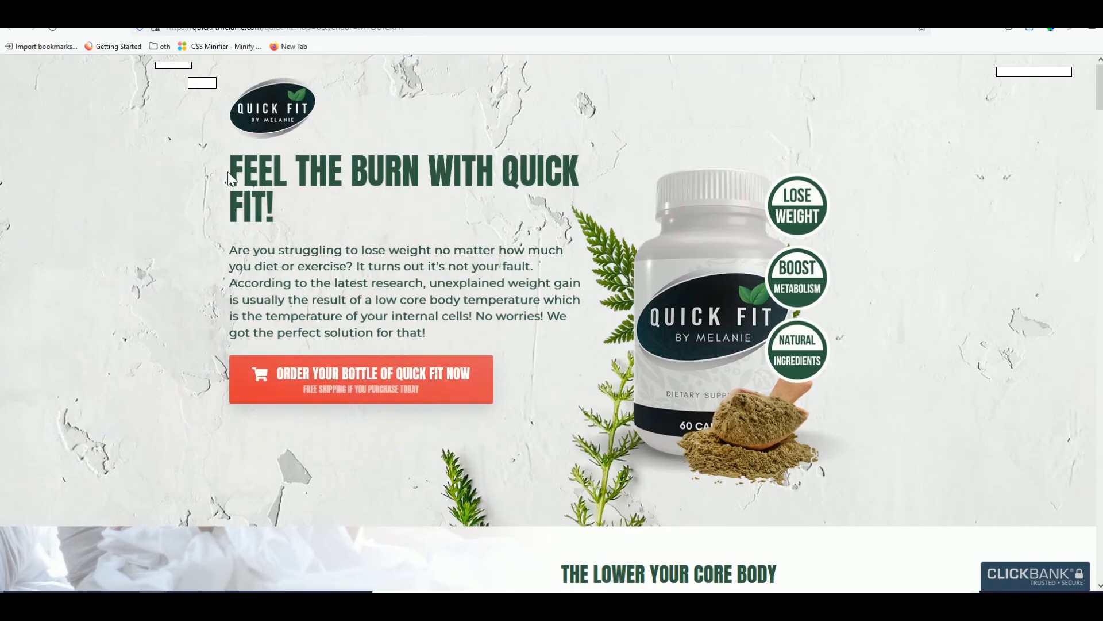
drag(232, 172, 283, 216)
right_click(268, 192)
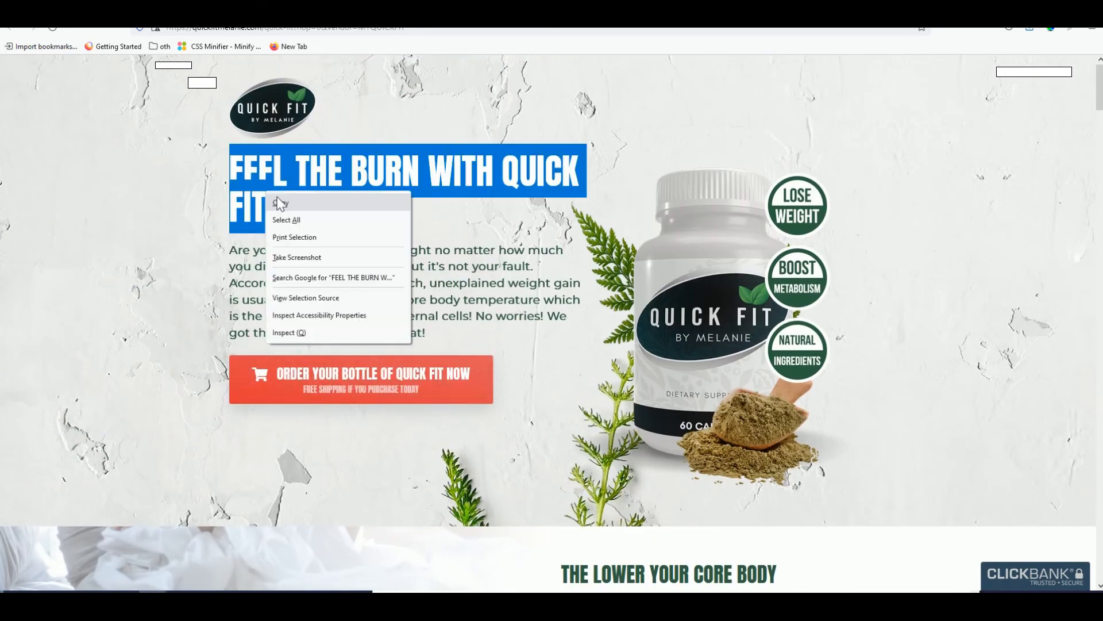
click(279, 200)
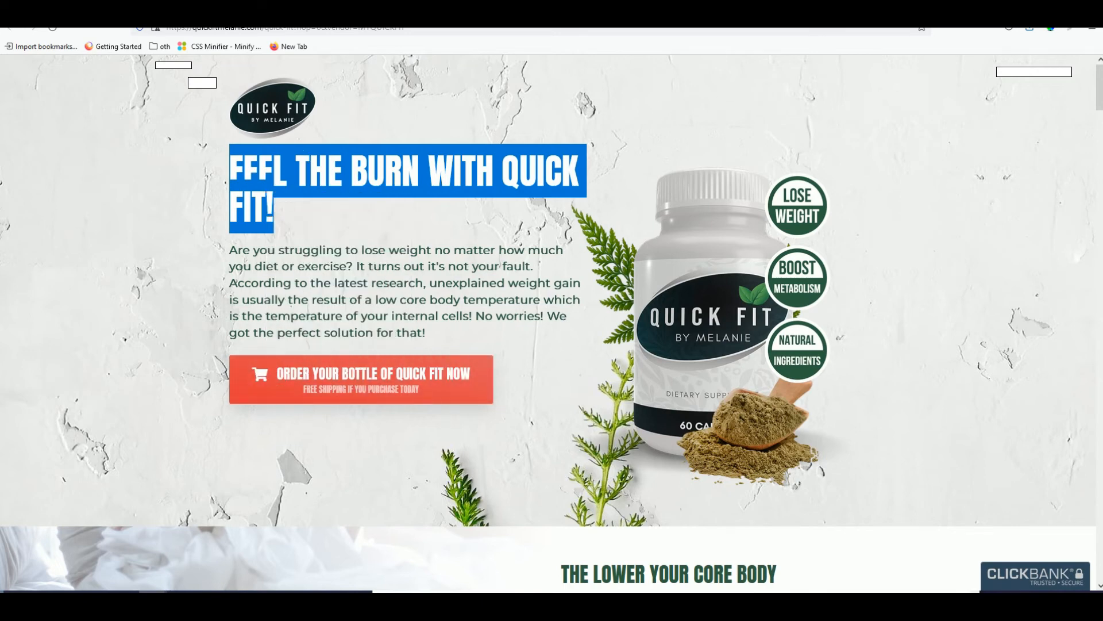
click(661, 12)
click(609, 12)
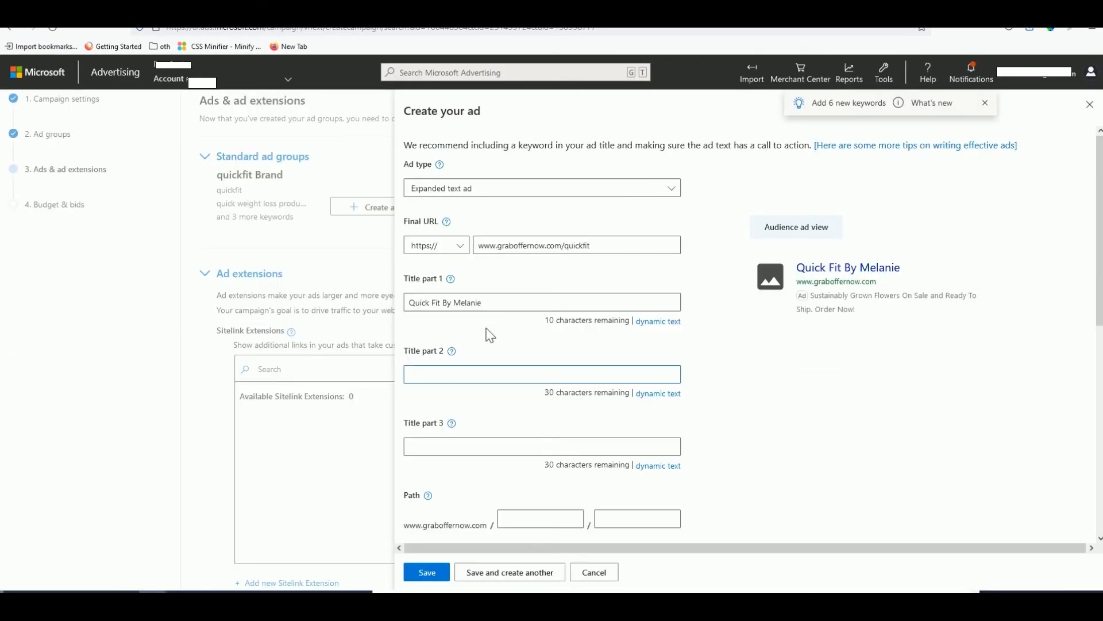
key(ctrl+v)
- Retype the second title in title case: 'Feel The Burn With Quick Fit!'
scroll(531, 379, down, 2)
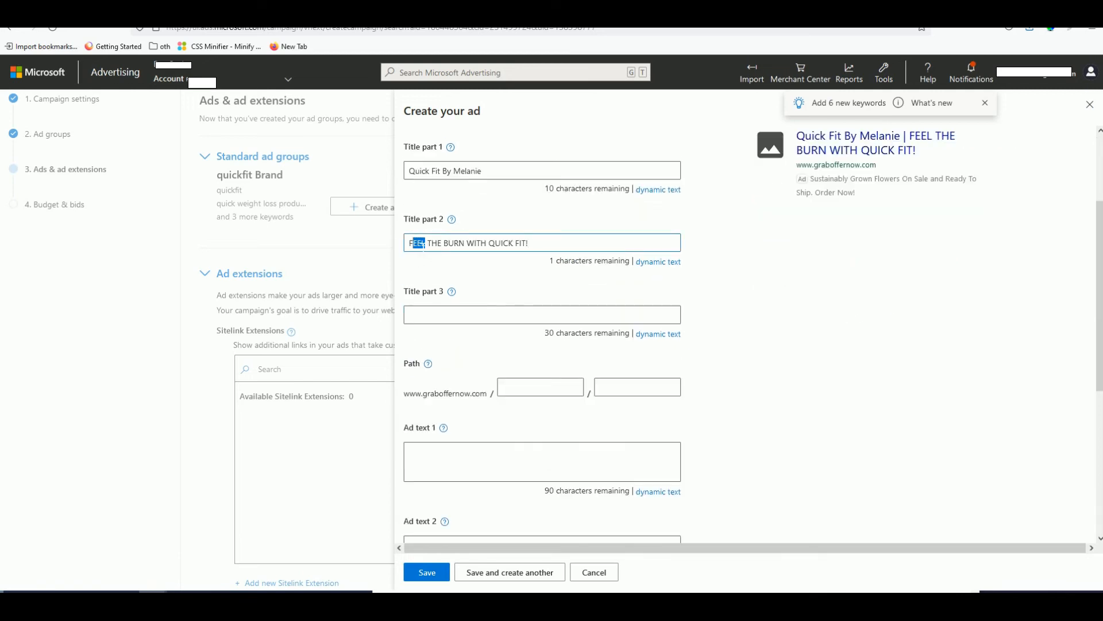
text(eel)
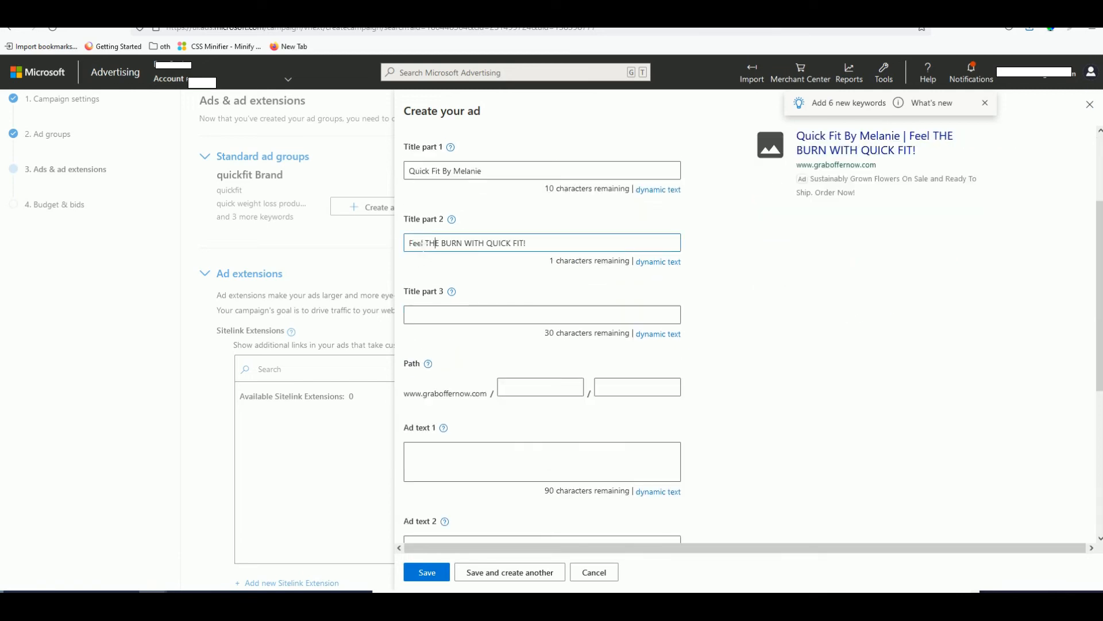
key(BackSpace)
key(BackSpace)
text(he)
key(BackSpace)
key(BackSpace)
key(BackSpace)
text(urn)
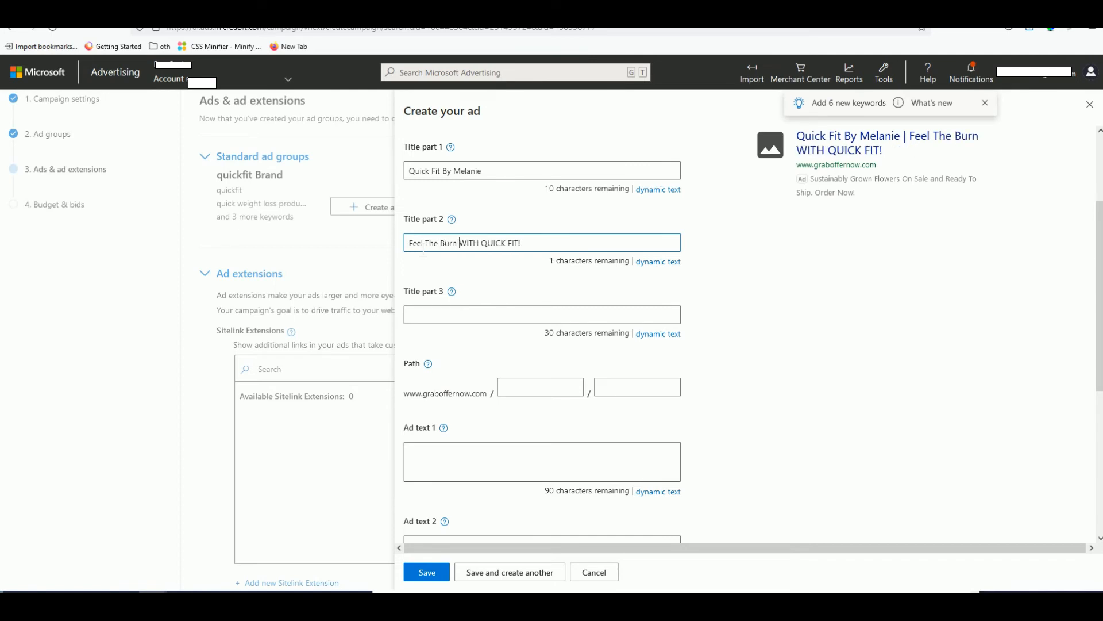
key(BackSpace)
key(BackSpace)
key(BackSpace)
text(ith)
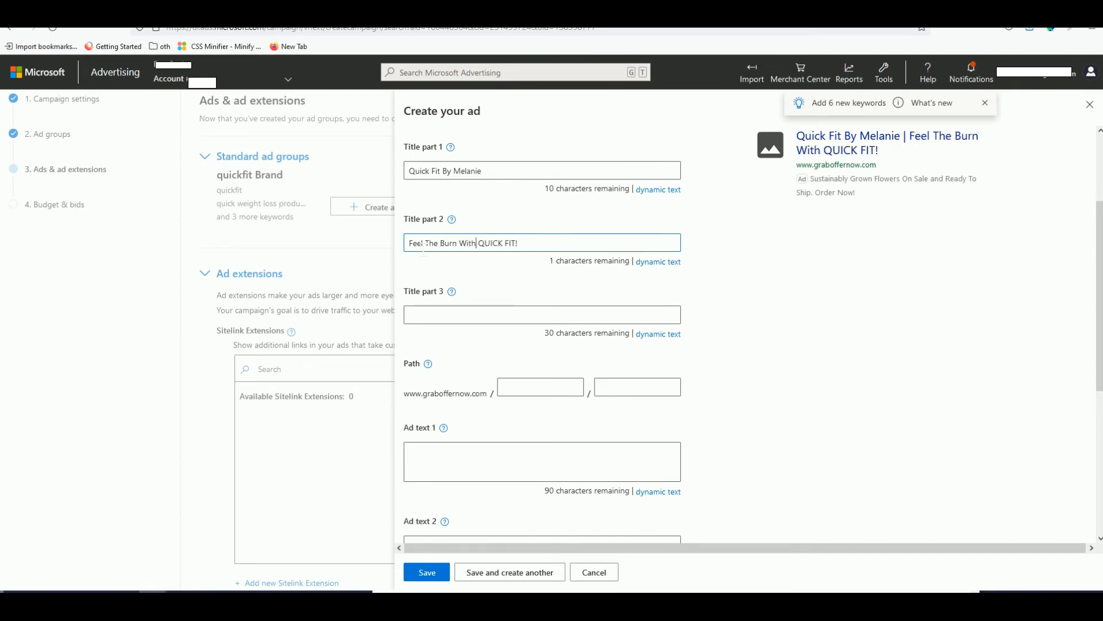
key(BackSpace)
key(BackSpace)
key(BackSpace)
key(BackSpace)
text(uick)
key(BackSpace)
key(BackSpace)
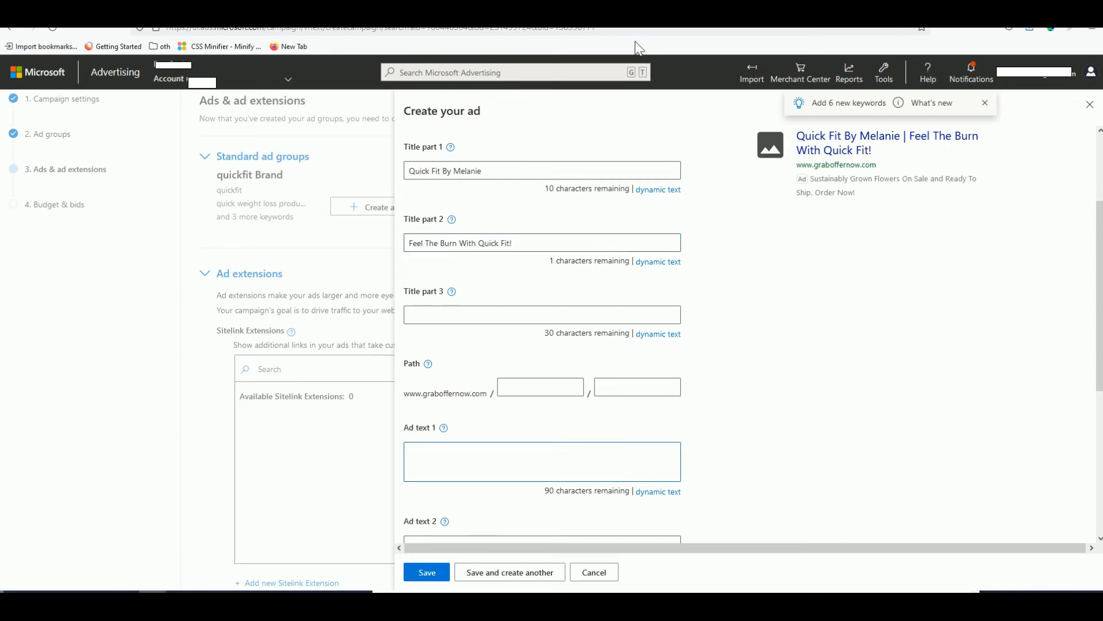
- Paste the sales page's opening question about struggling to lose weight into Ad text 1
click(616, 12)
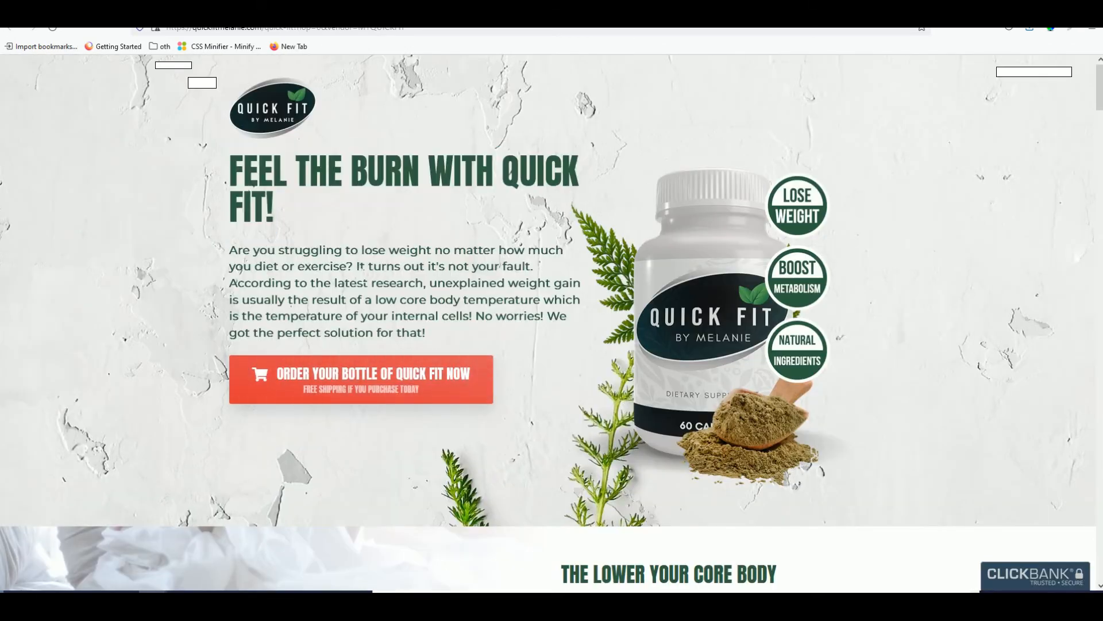
drag(353, 267, 227, 256)
right_click(242, 257)
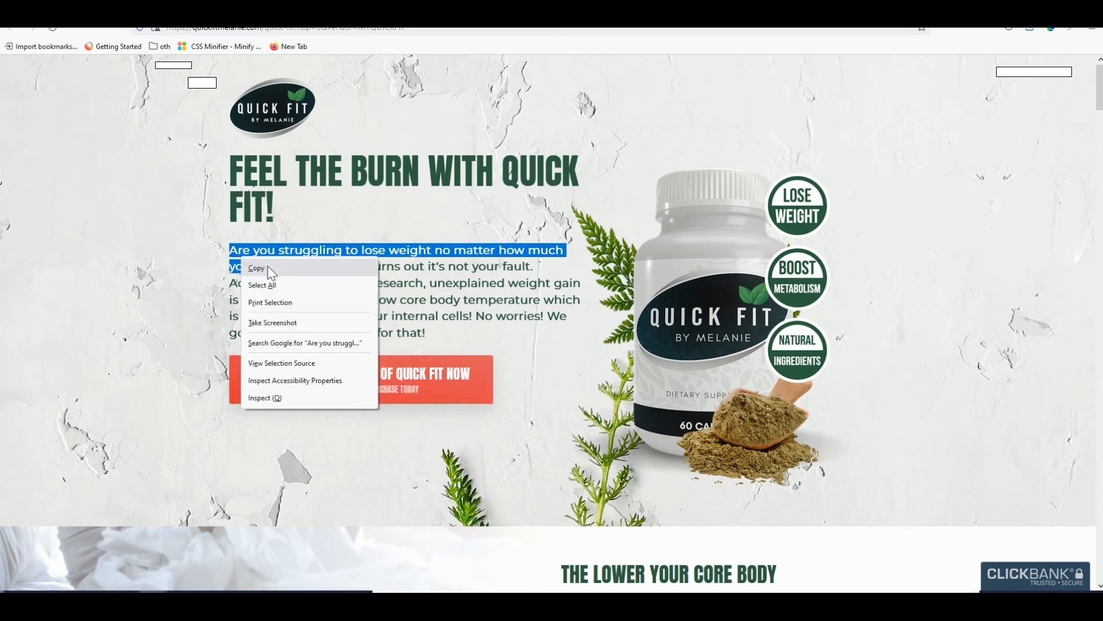
click(268, 269)
click(494, 11)
key(ctrl+v)
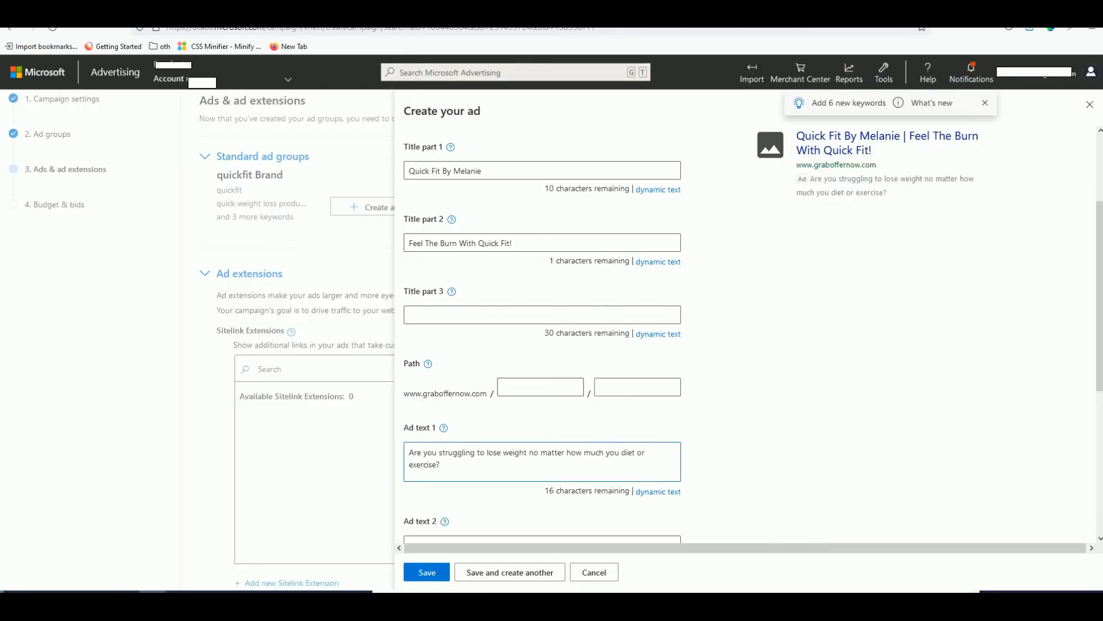
- Copy the MAINTAIN A HEALTHY LIFESTYLE heading with its first sentence for Ad text 2
click(517, 11)
scroll(529, 362, down, 4)
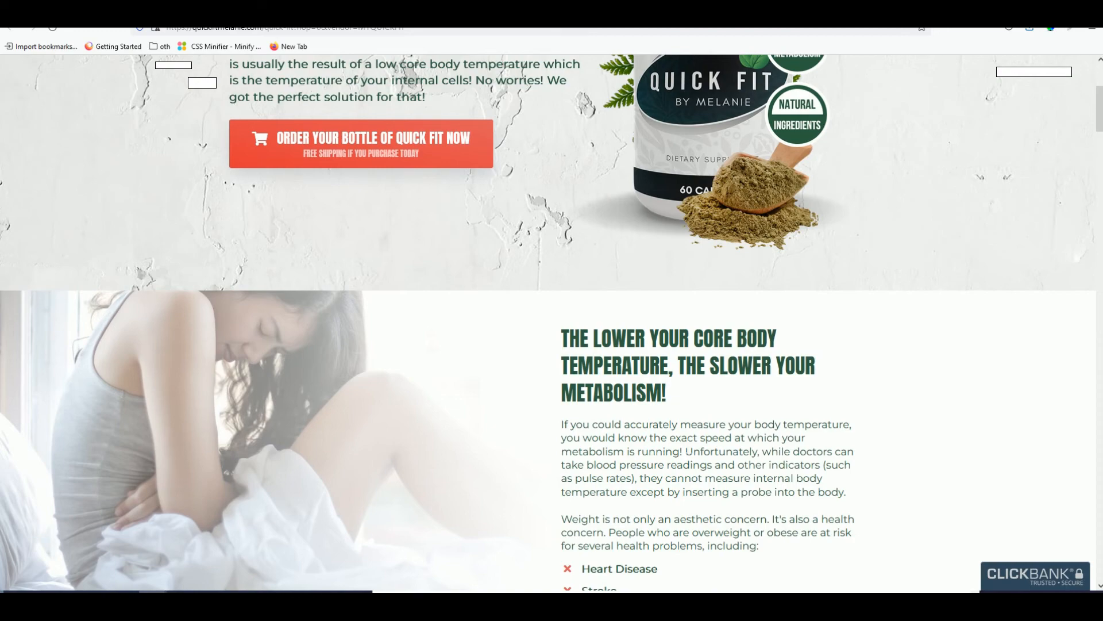
scroll(712, 448, down, 3)
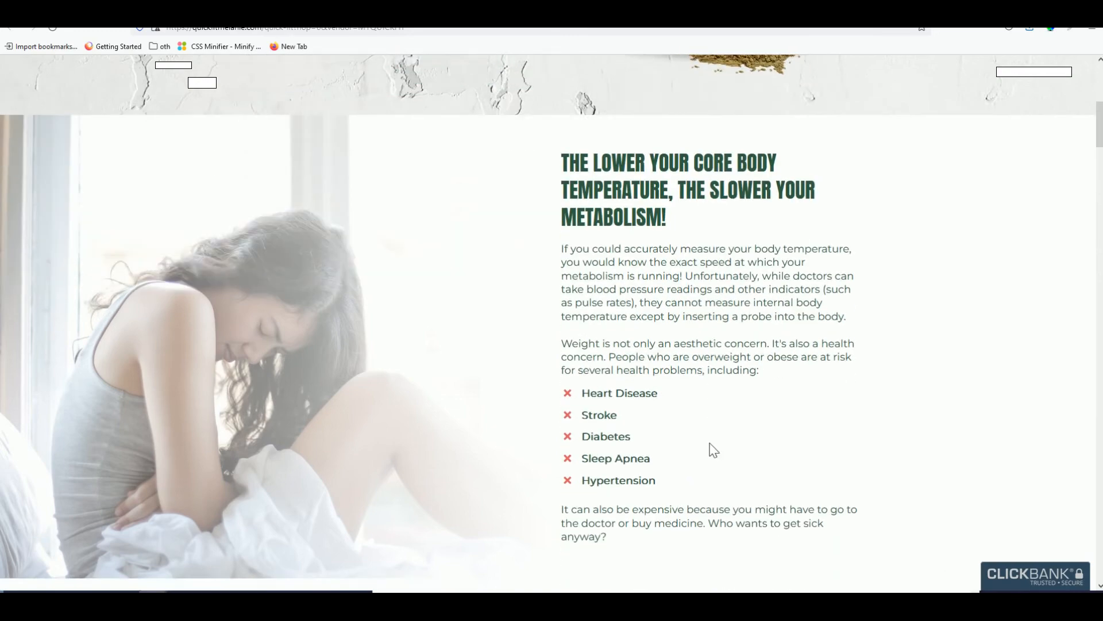
scroll(712, 448, down, 7)
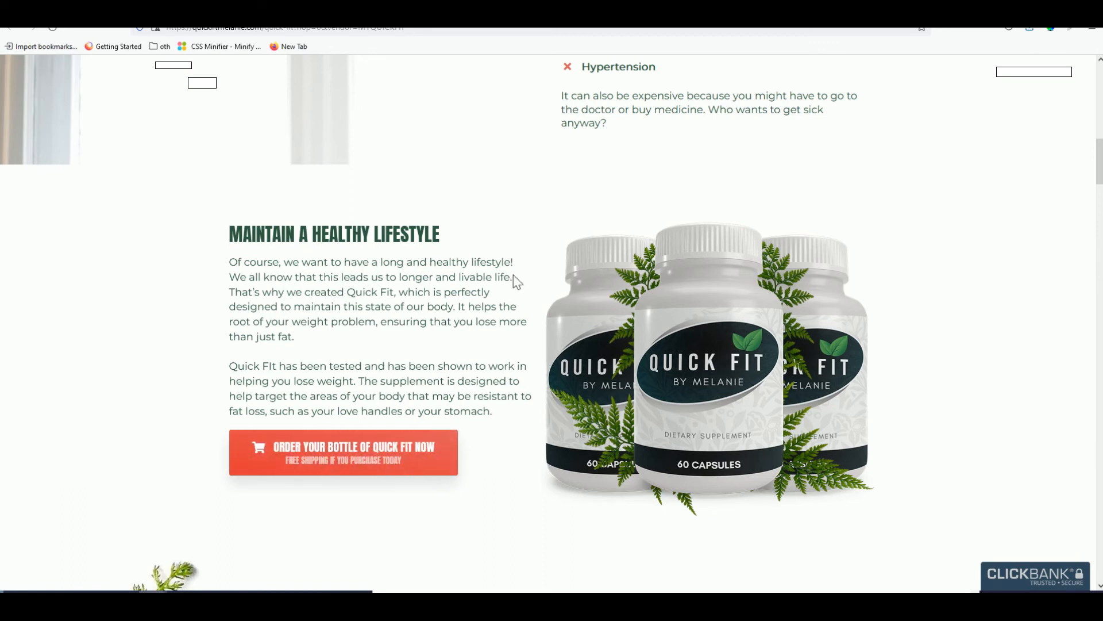
drag(514, 278, 235, 266)
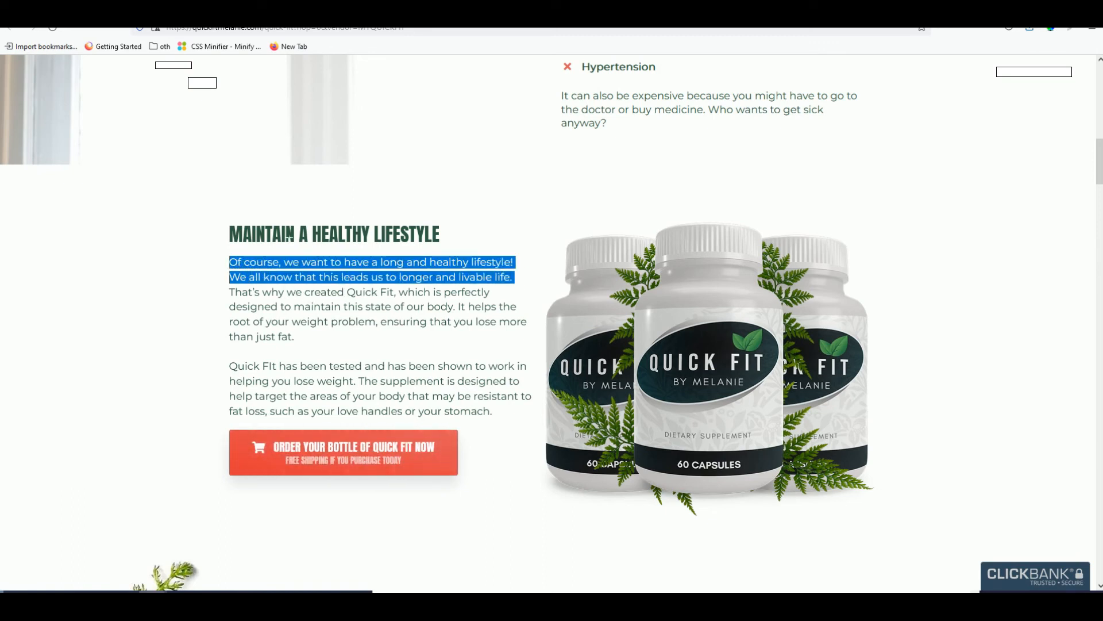
triple_click(291, 236)
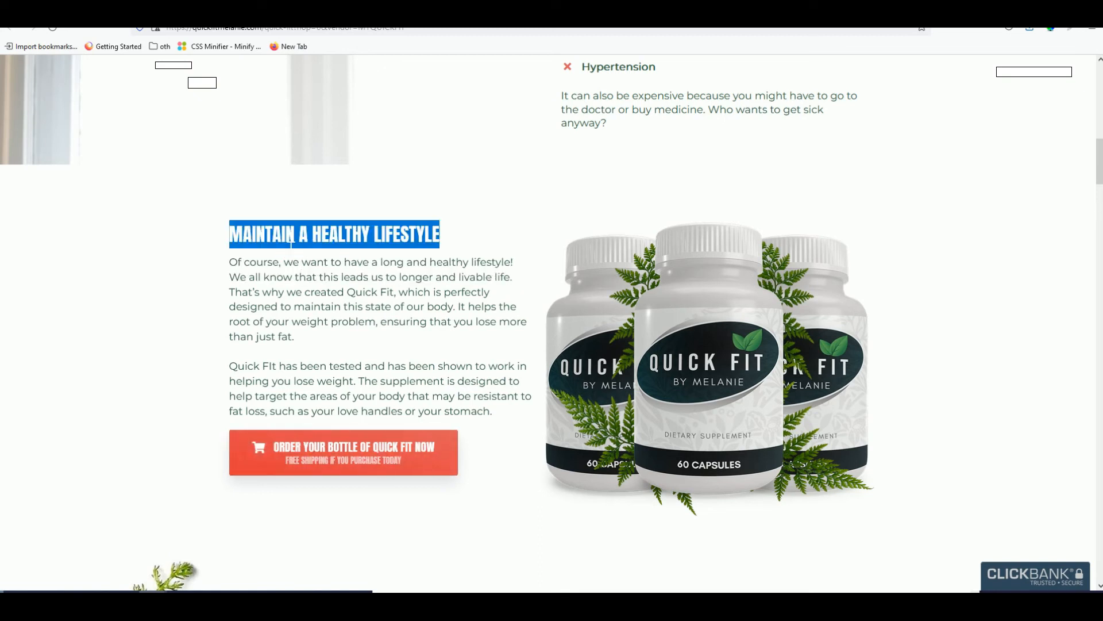
drag(517, 263, 253, 240)
right_click(254, 241)
click(270, 248)
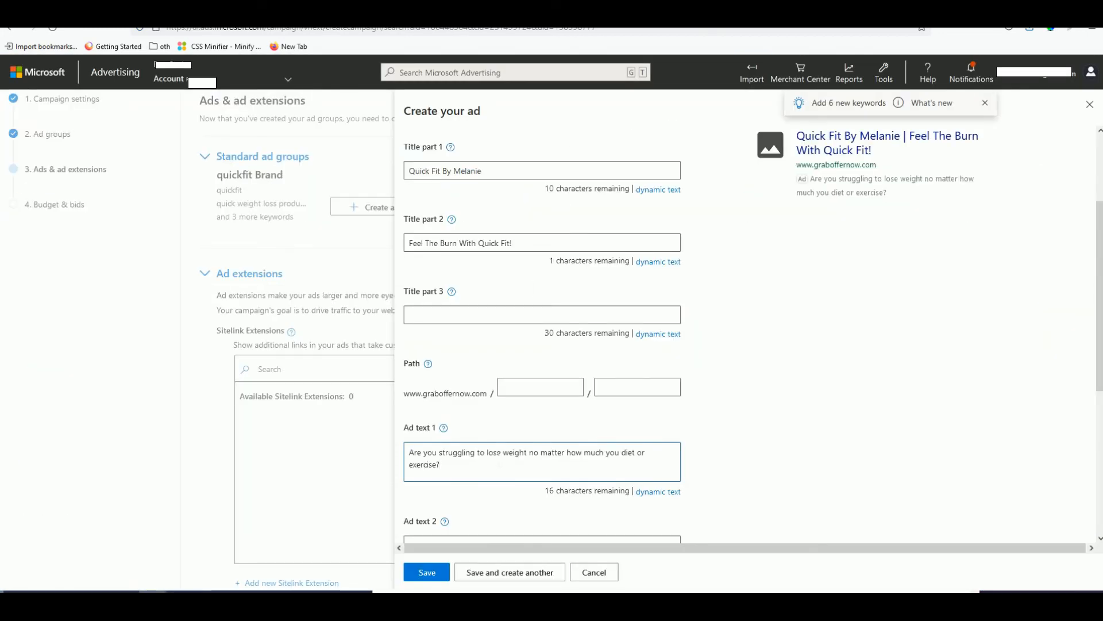
scroll(431, 419, down, 3)
click(440, 370)
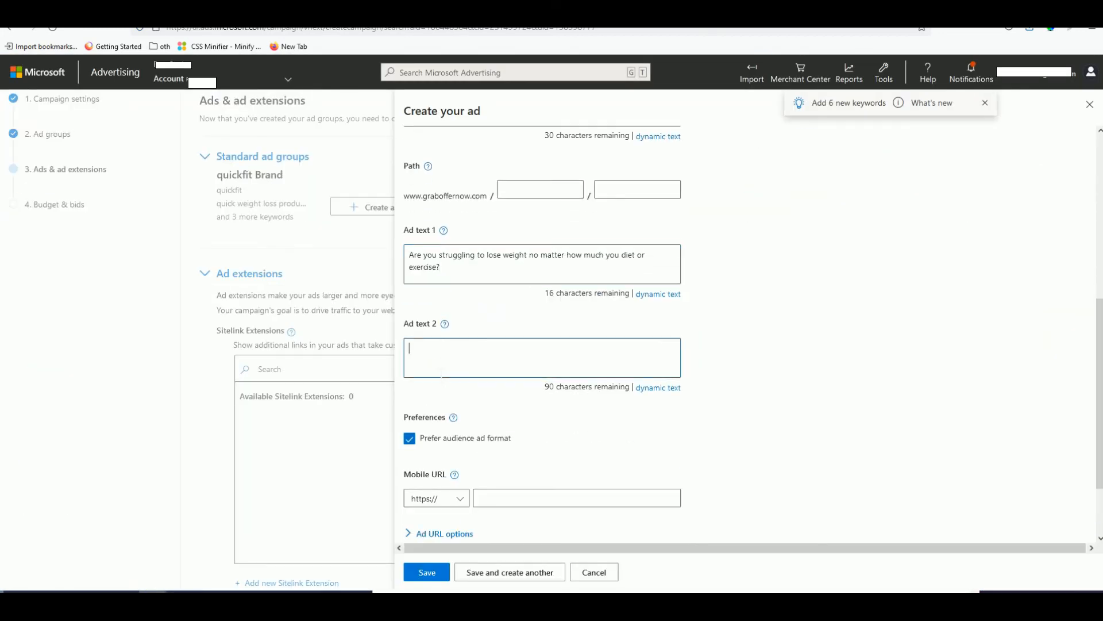
- Paste into Ad text 2 as one line, recasing the heading to 'Maintain a Healthy Lifestyle'
key(ctrl+v)
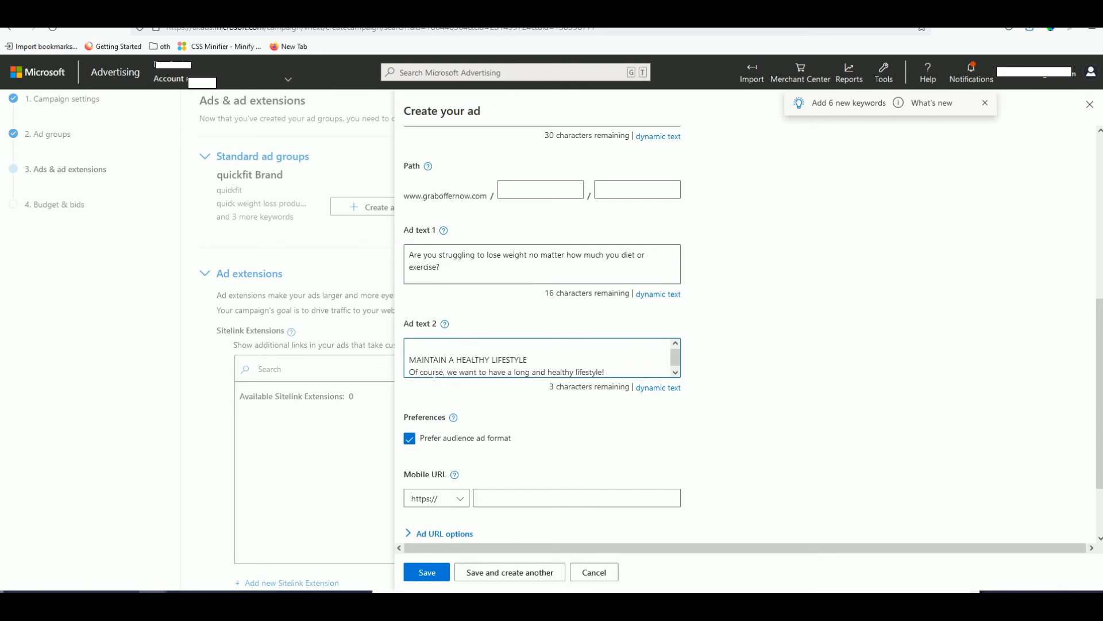
key(BackSpace)
click(434, 371)
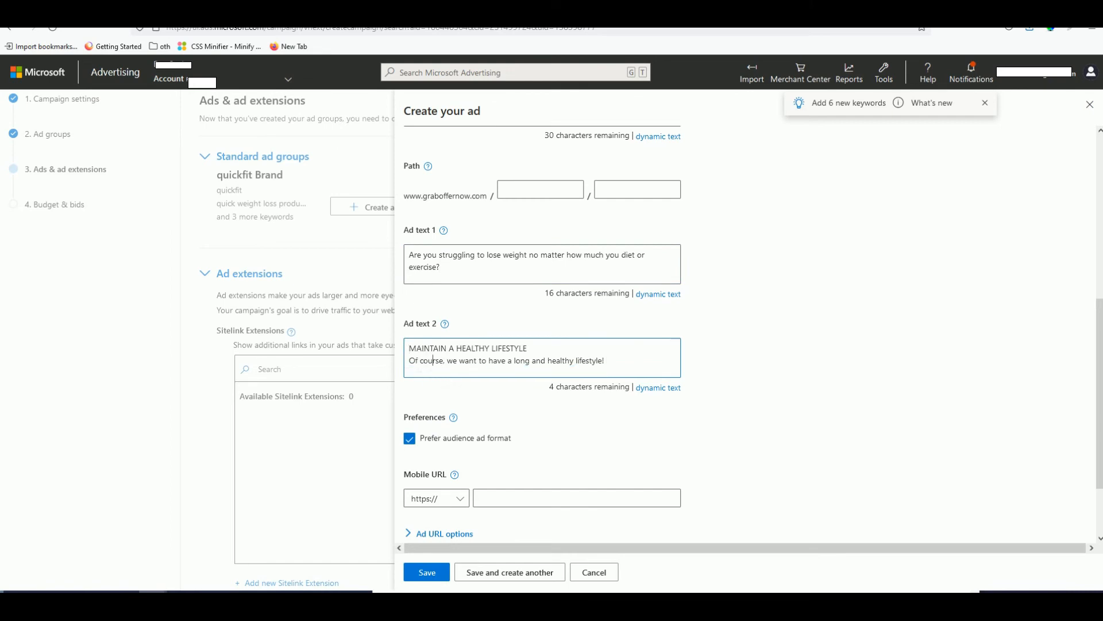
key(BackSpace)
text(.)
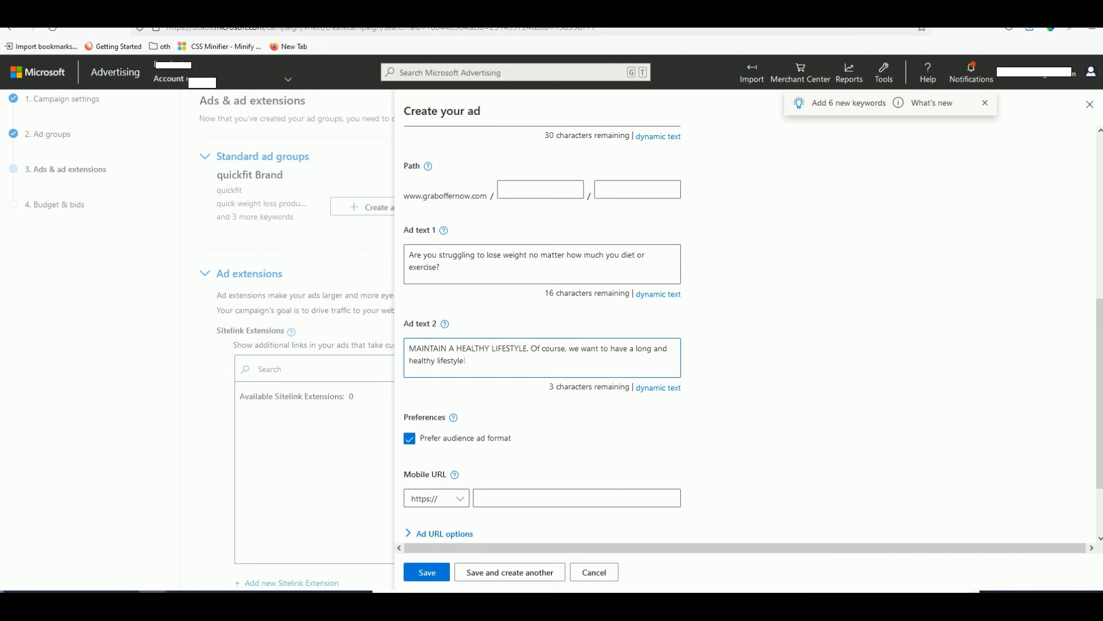
drag(446, 349, 426, 350)
text(aintain)
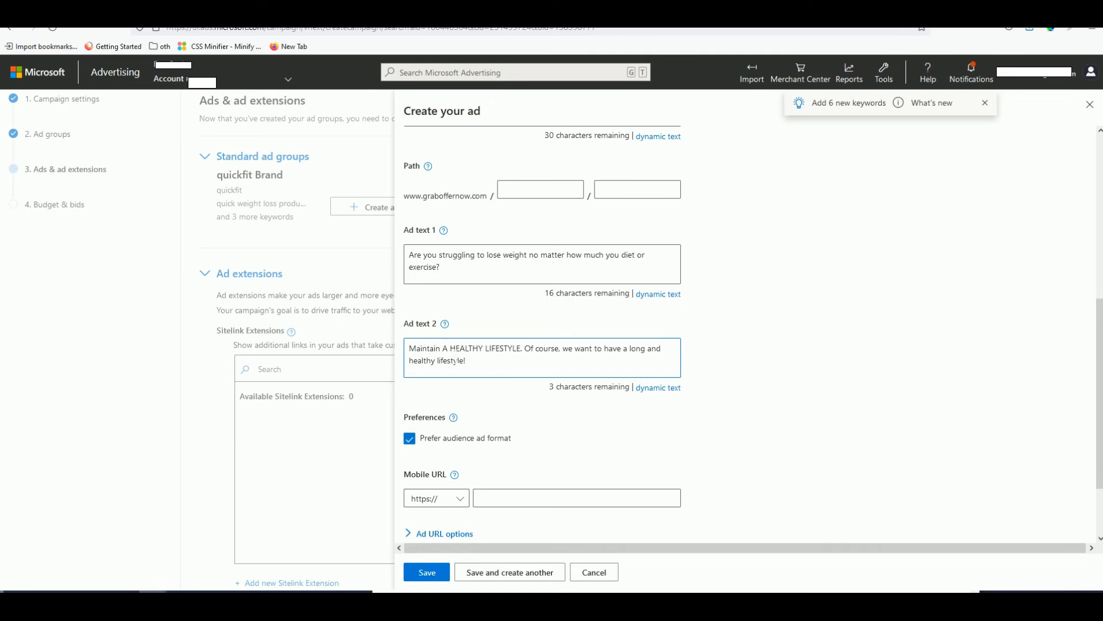
drag(483, 348, 464, 350)
text(ealthy)
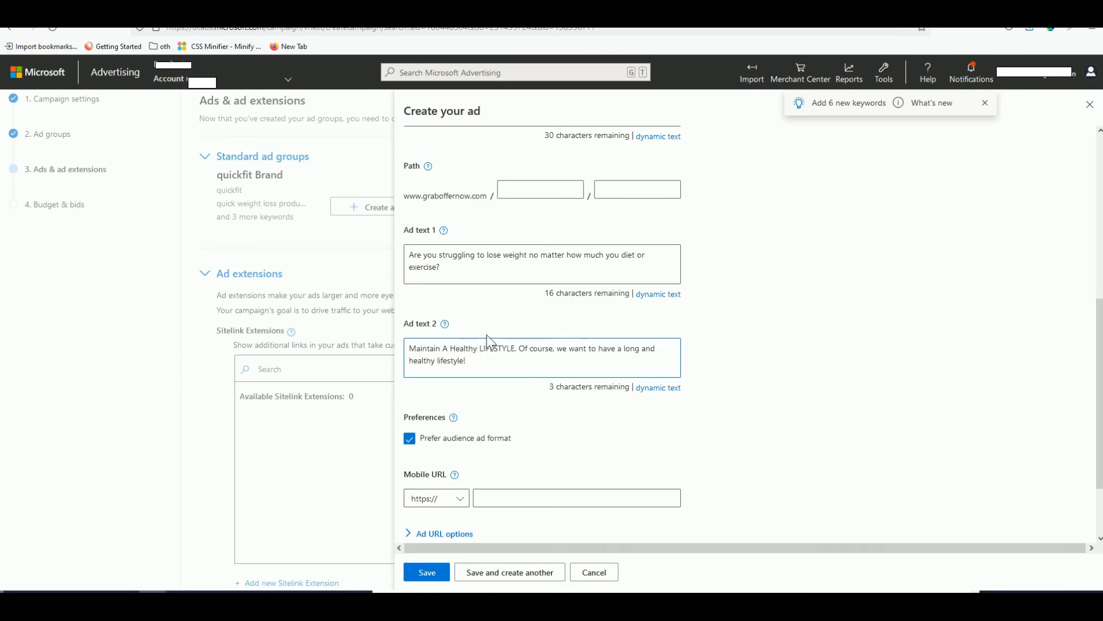
key(BackSpace)
key(BackSpace)
key(BackSpace)
key(BackSpace)
key(BackSpace)
key(BackSpace)
key(BackSpace)
key(BackSpace)
key(BackSpace)
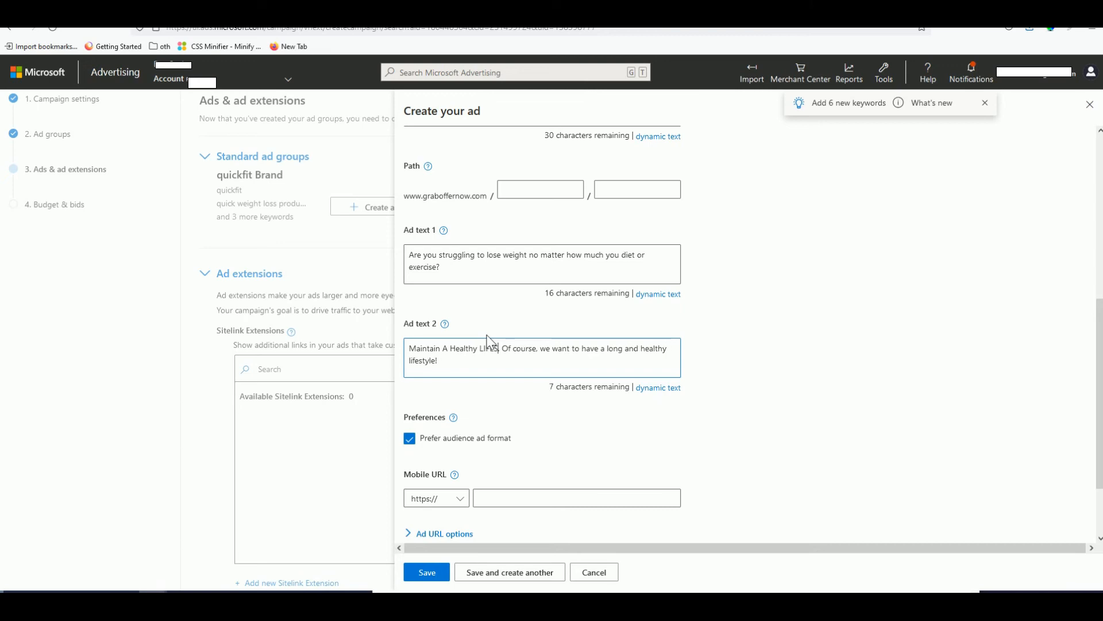
text(Lifestyle)
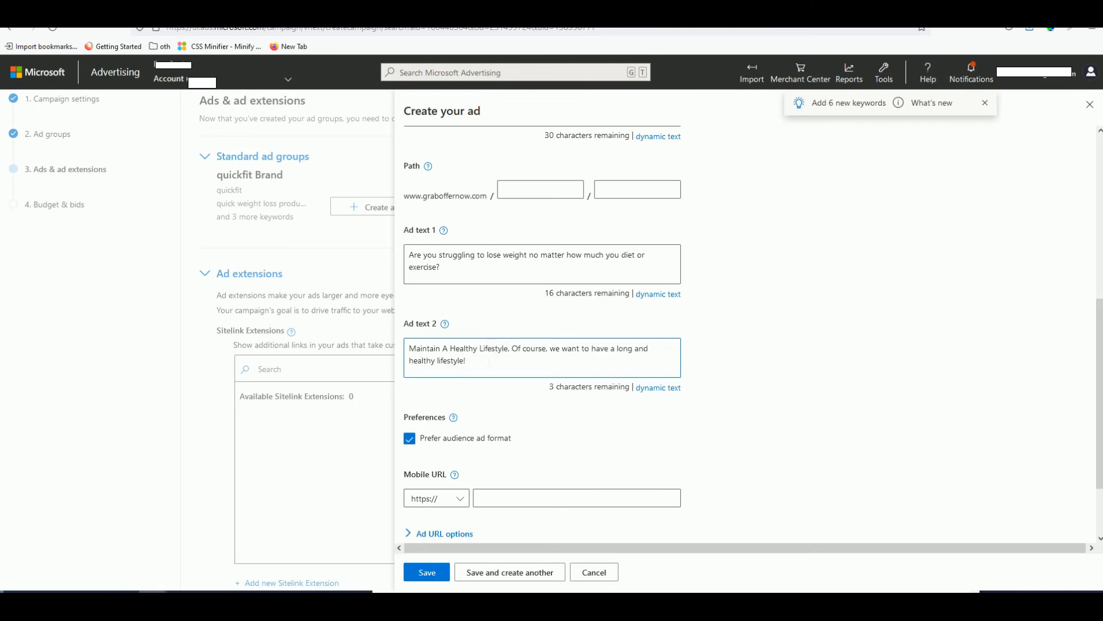
key(BackSpace)
text(a)
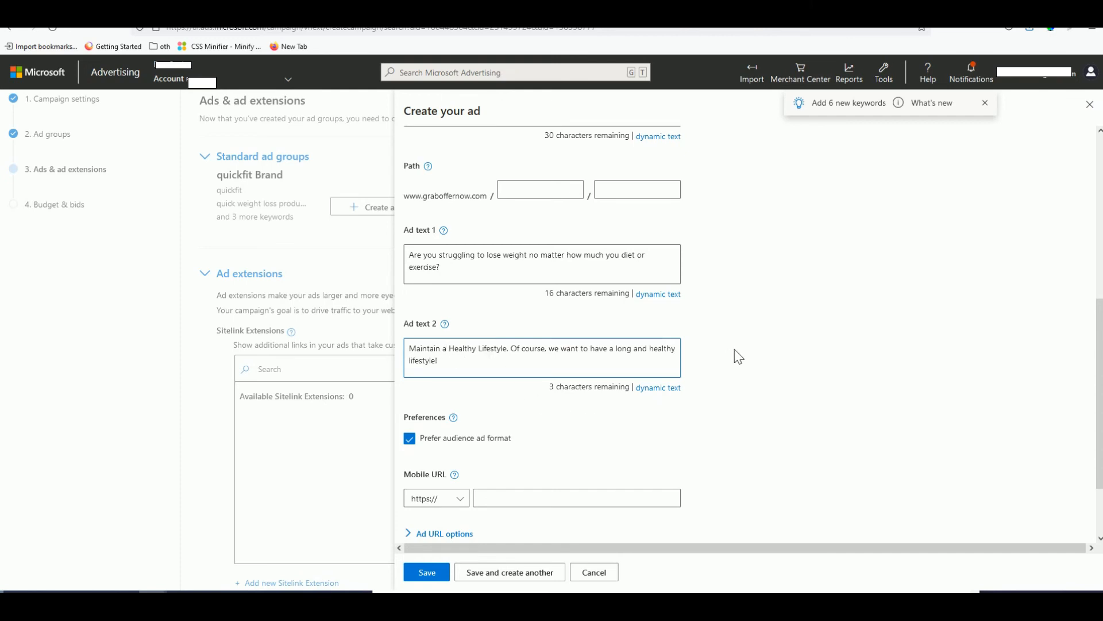
- Untick Prefer audience ad format
scroll(734, 355, up, 5)
scroll(759, 371, down, 4)
scroll(765, 388, down, 3)
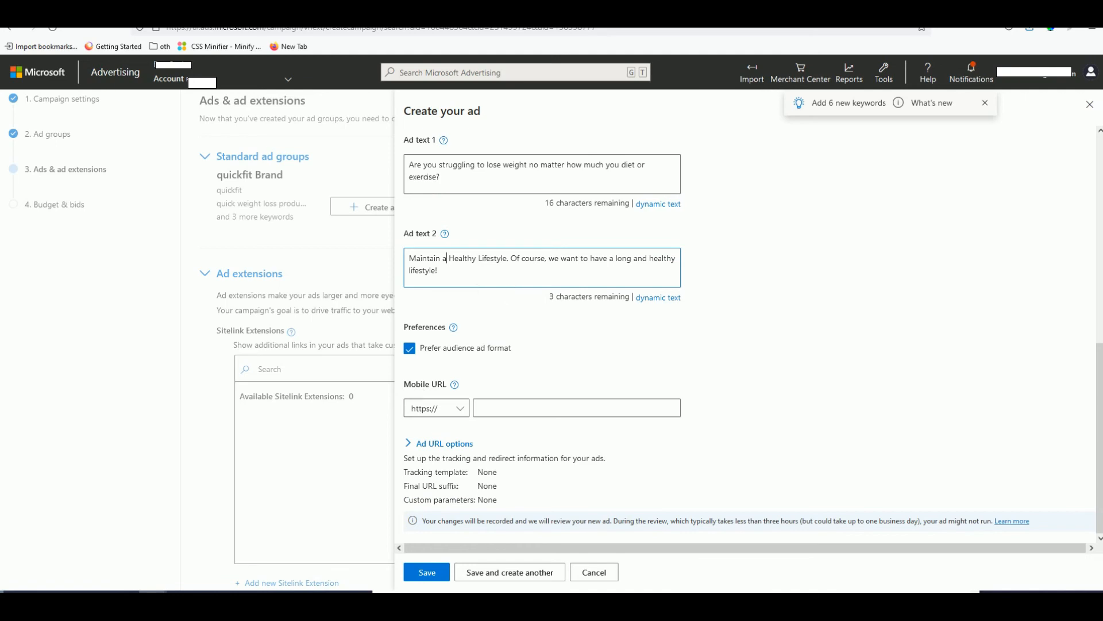
click(441, 349)
- Save the Quick Fit ad and continue to Budget & bids
click(447, 577)
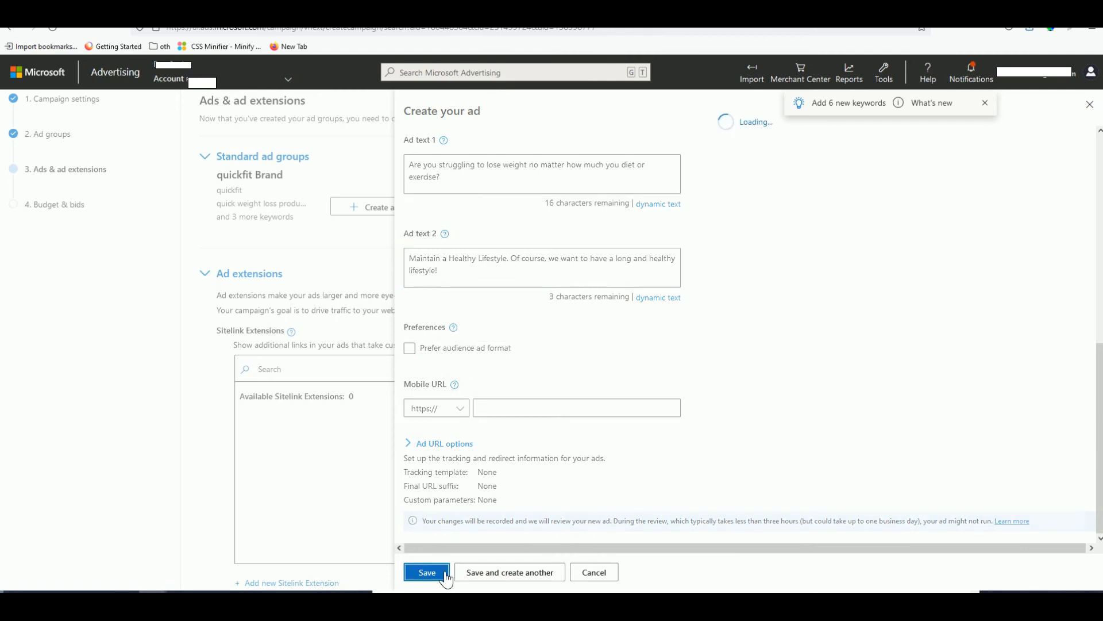
scroll(431, 295, down, 20)
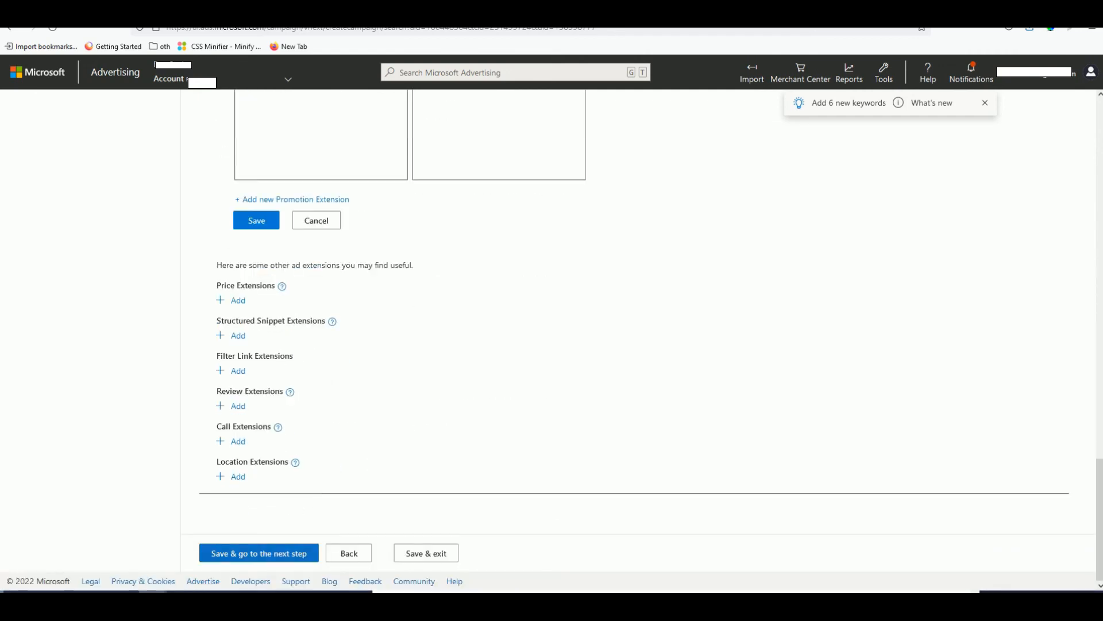
click(263, 557)
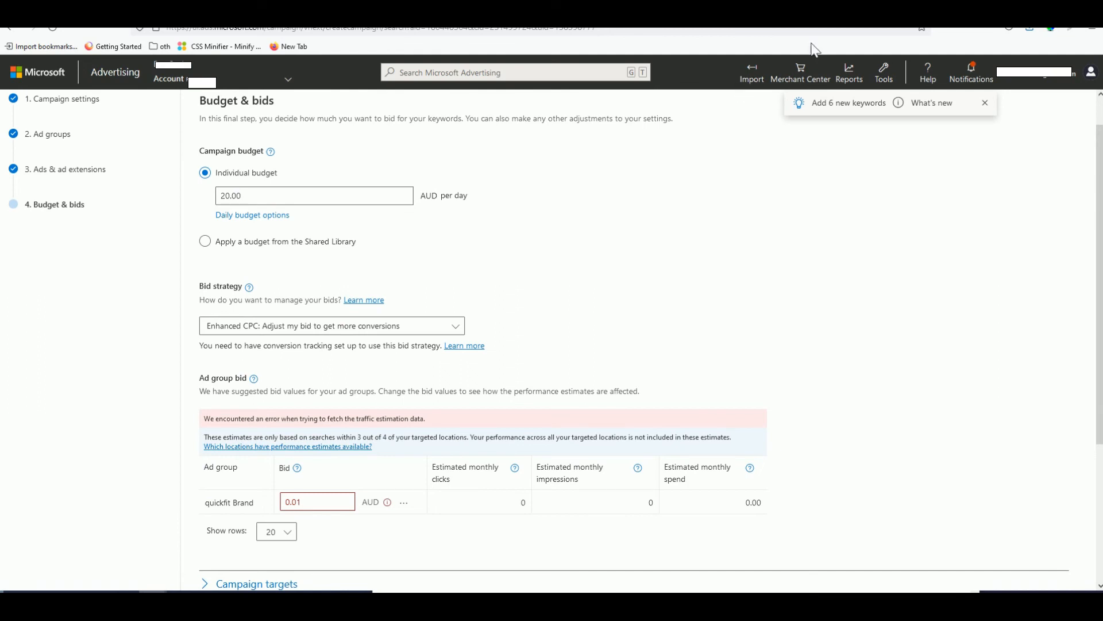
- Check suggested bids in Keyword planner and raise the quickfit Brand bid to 0.5 AUD
click(287, 12)
double_click(300, 503)
text(5)
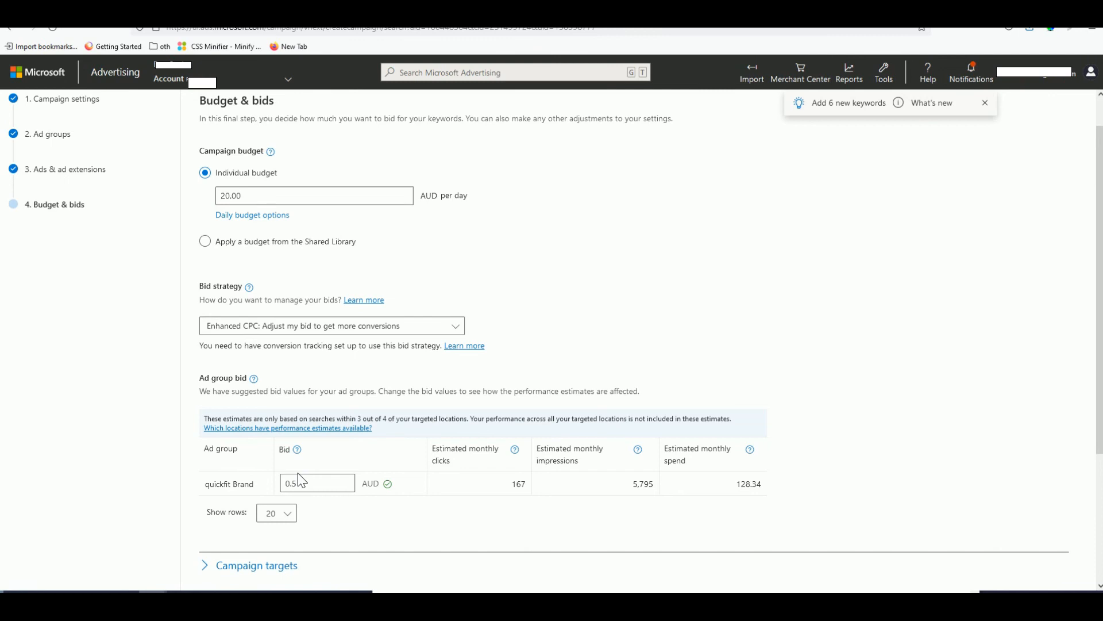
- Set Ad distribution to Bing, AOL and Yahoo owned-and-operated search only, then save
scroll(321, 480, down, 3)
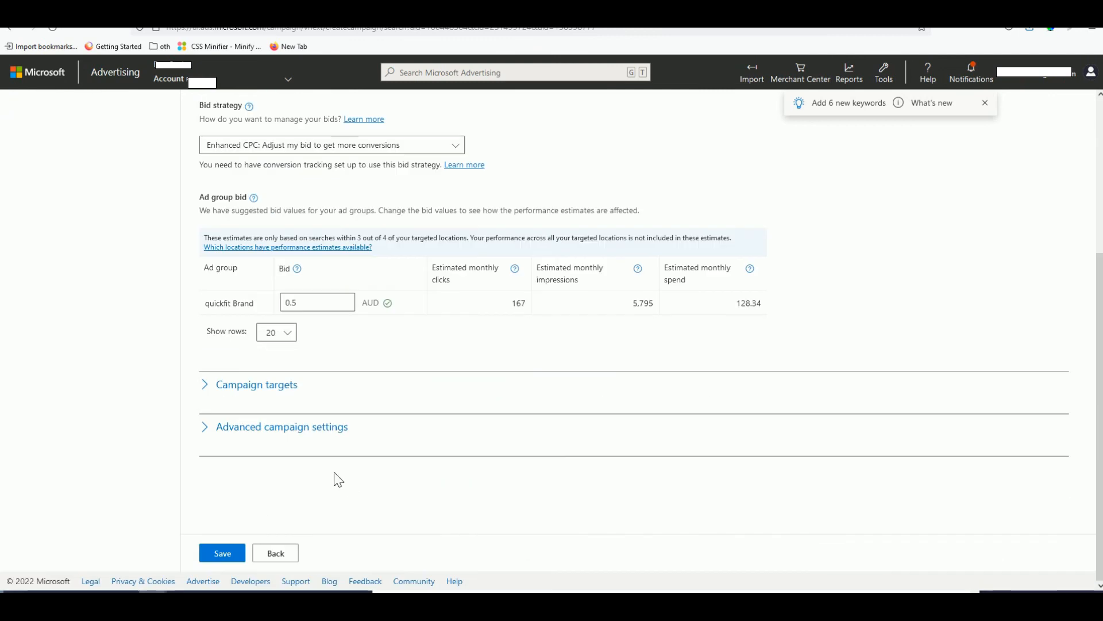
click(263, 393)
scroll(270, 414, down, 5)
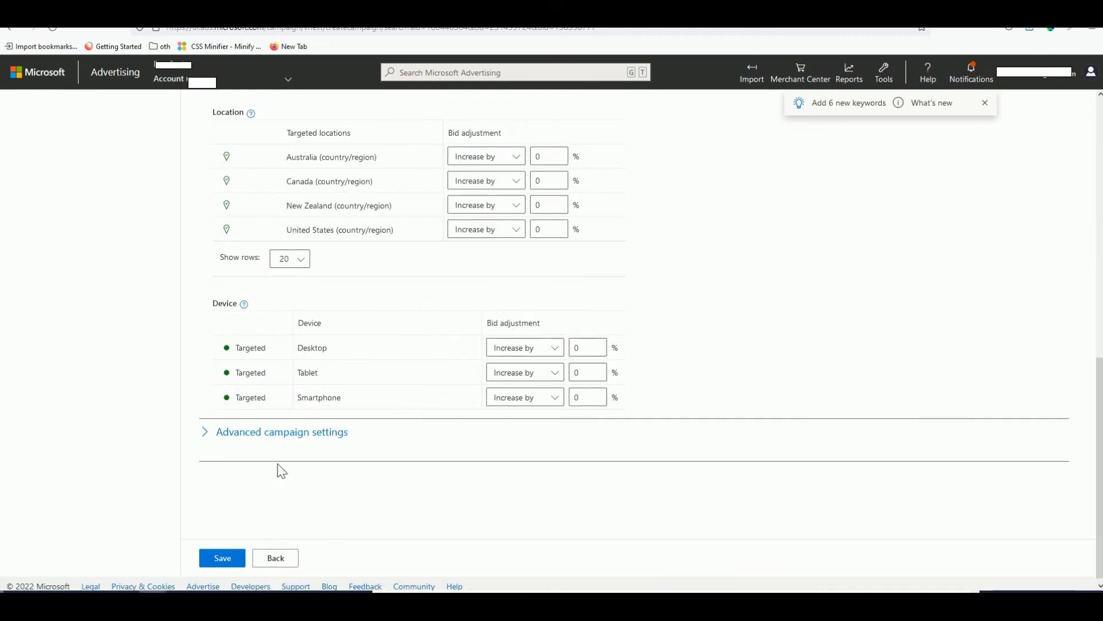
scroll(305, 415, down, 10)
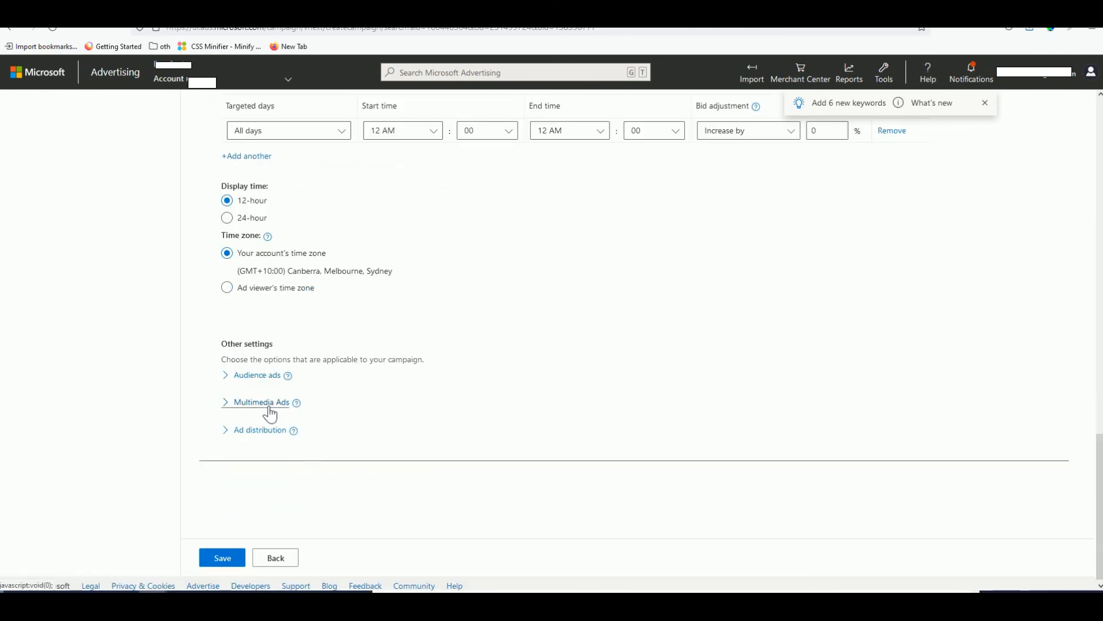
click(264, 430)
scroll(253, 425, down, 2)
click(228, 376)
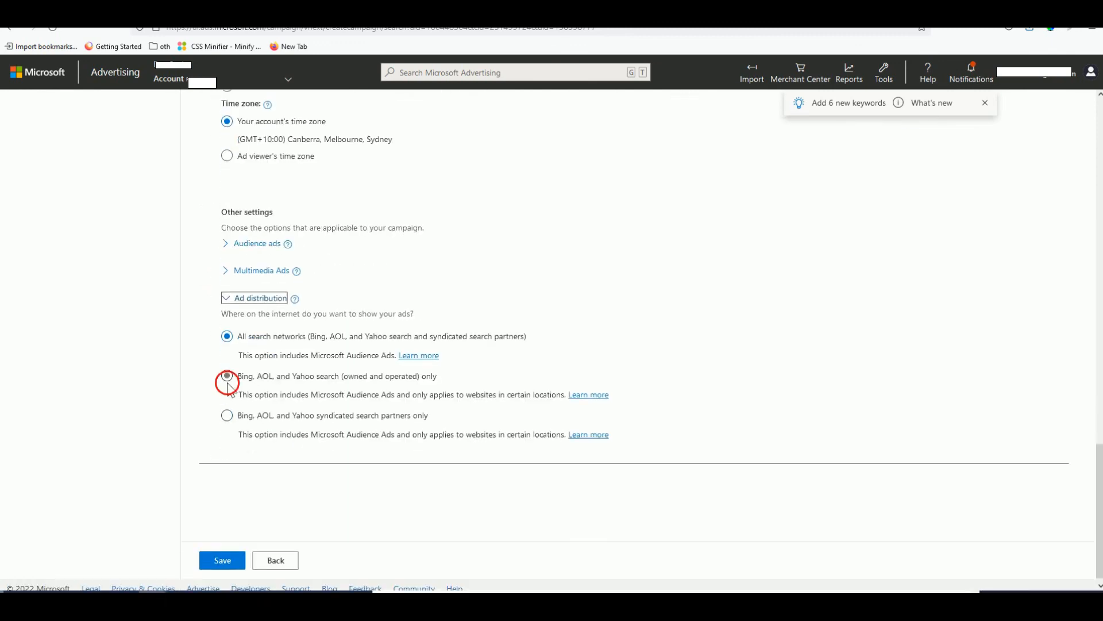
scroll(291, 419, down, 1)
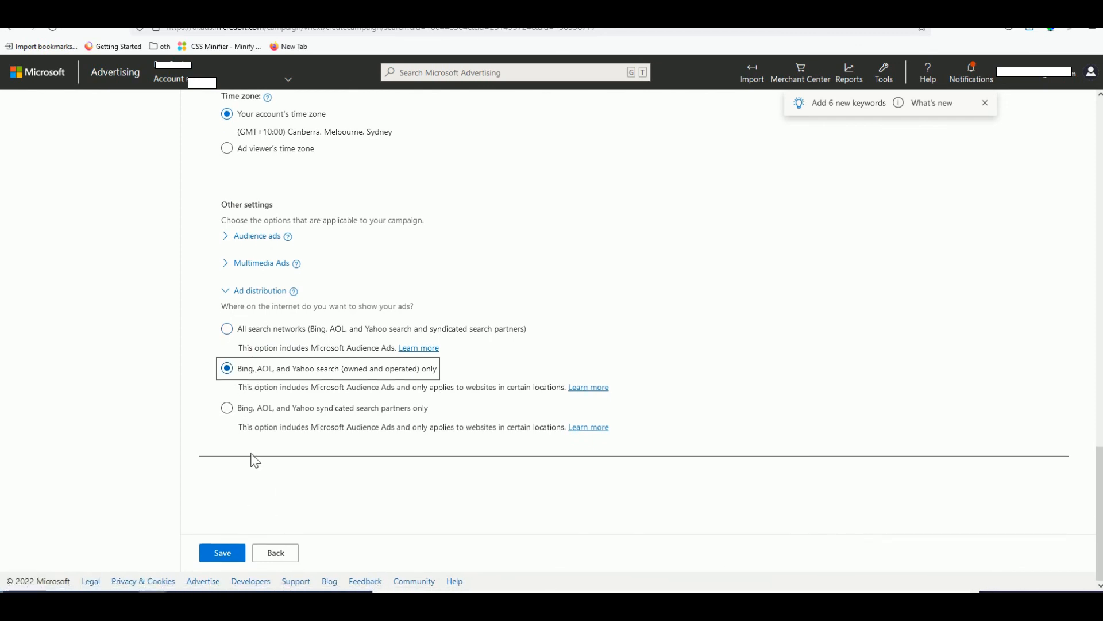
click(233, 553)
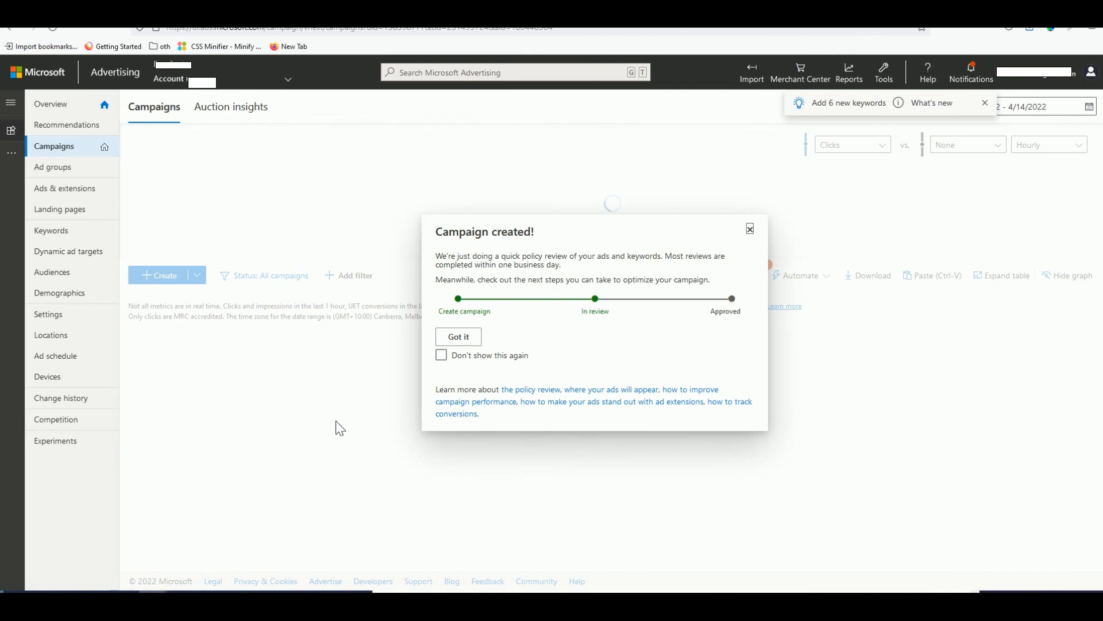
- Check the Quick Fit campaign's quickfit Brand ad, confirming its delivery status is Approved limited
click(459, 339)
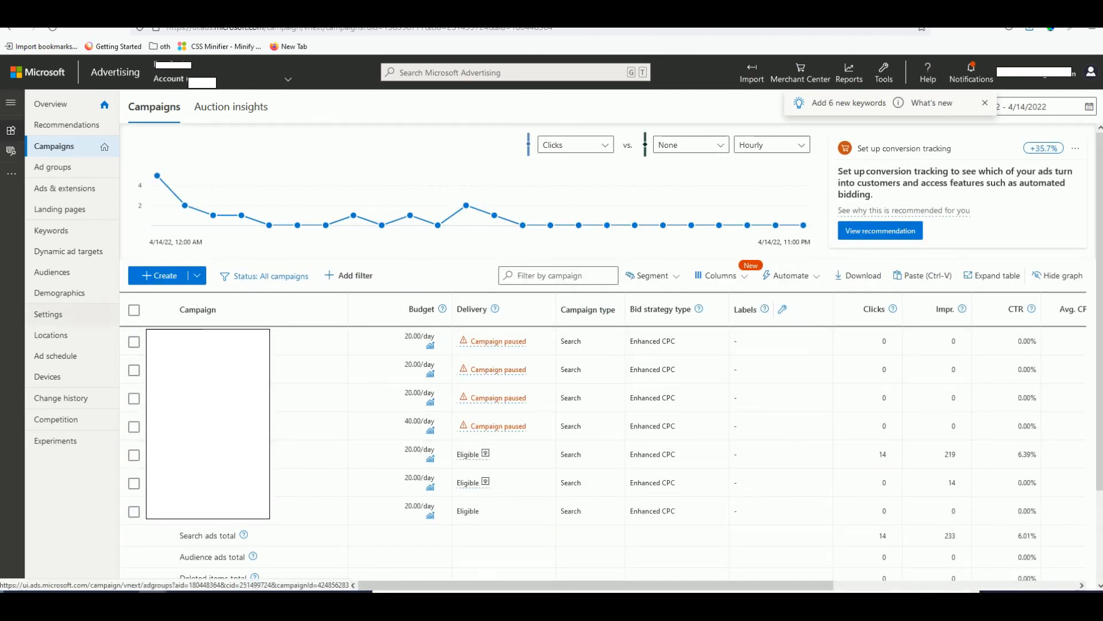
mouse_move(157, 176)
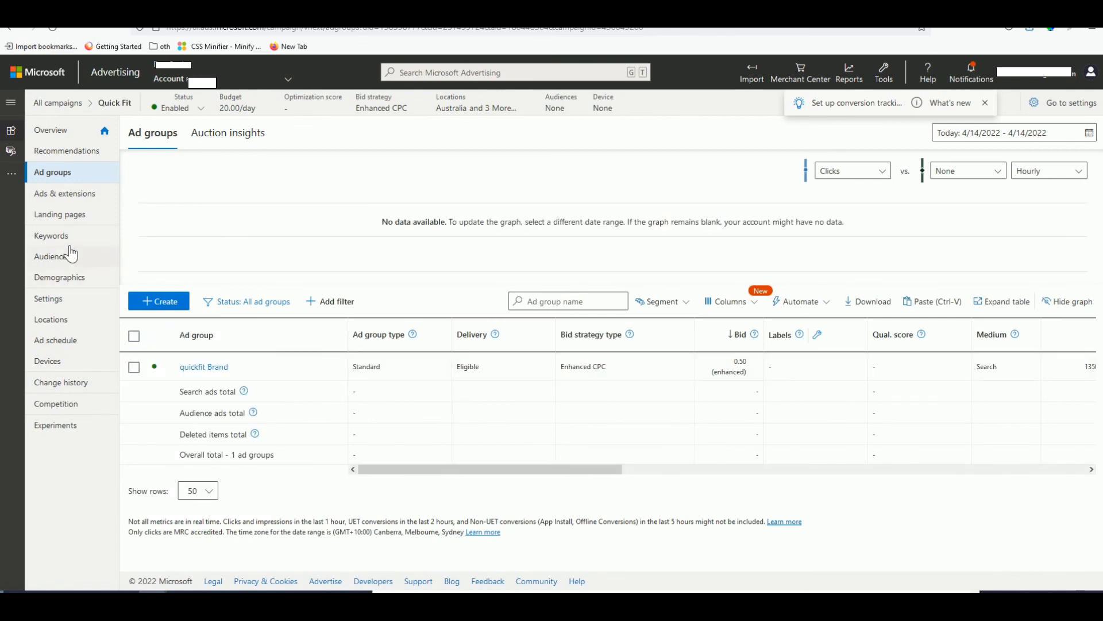
click(81, 198)
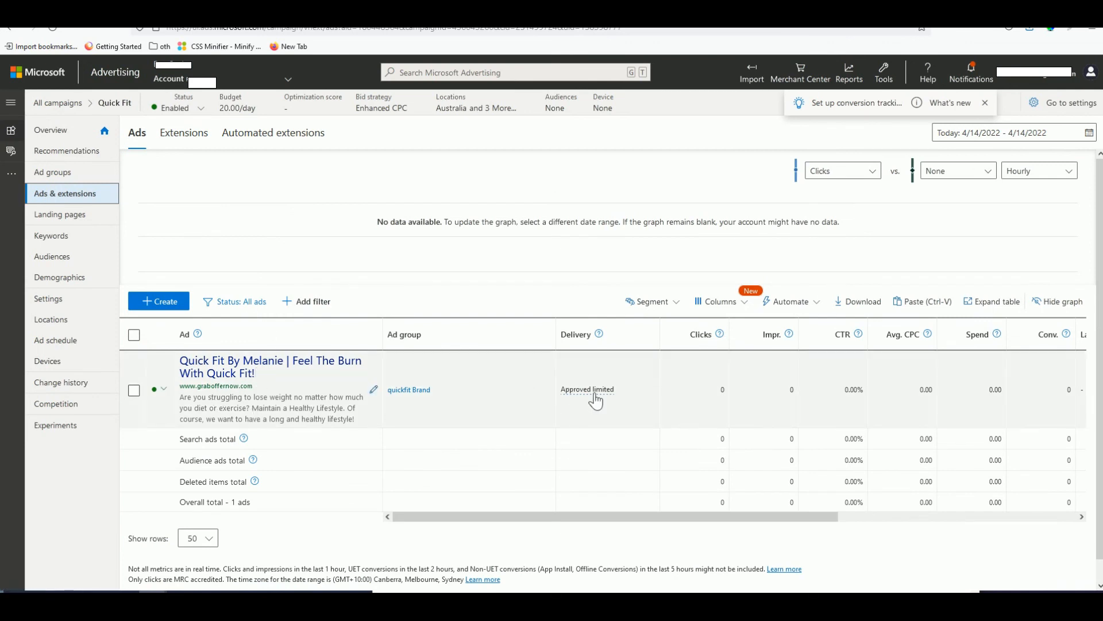
mouse_move(595, 401)
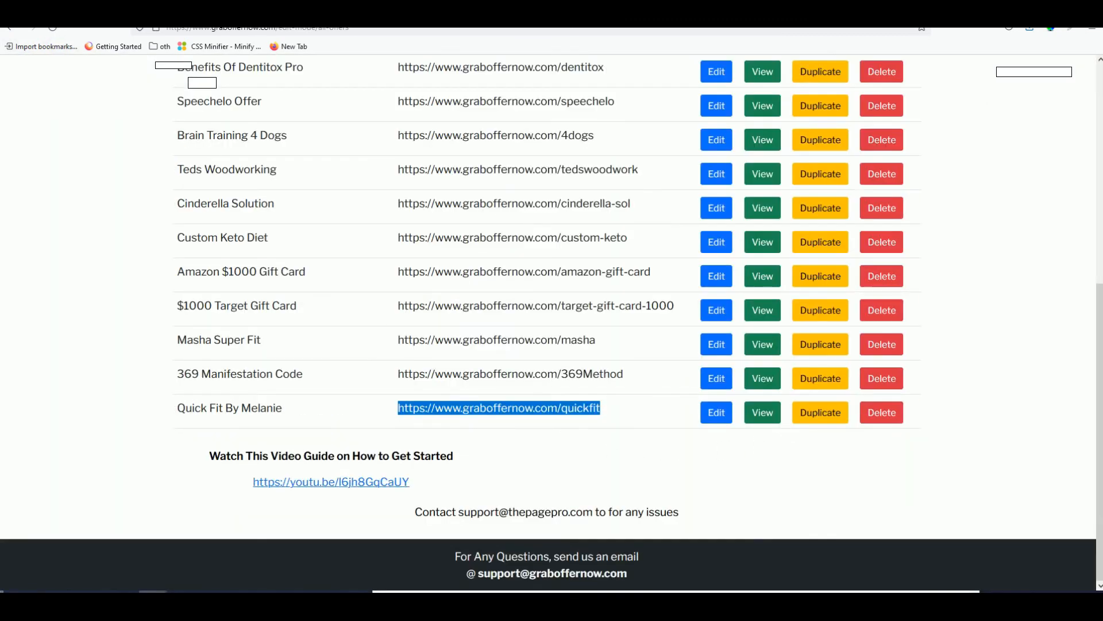
- View the live Quick Fit By Melanie page, trigger the email popup with Continue to Offer, then dismiss it
click(762, 412)
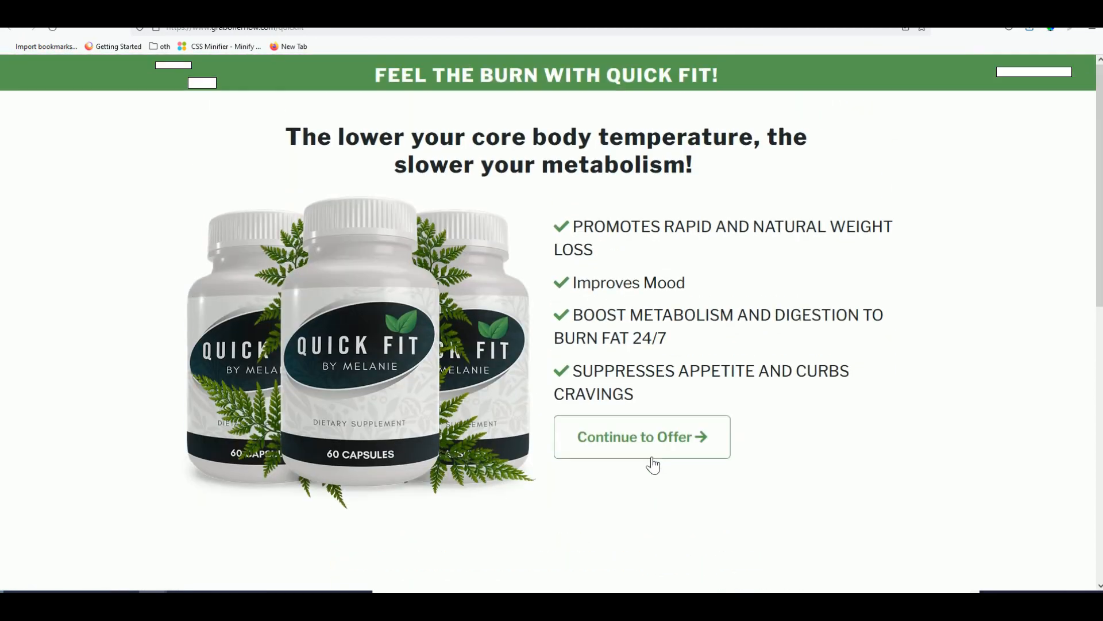
click(649, 454)
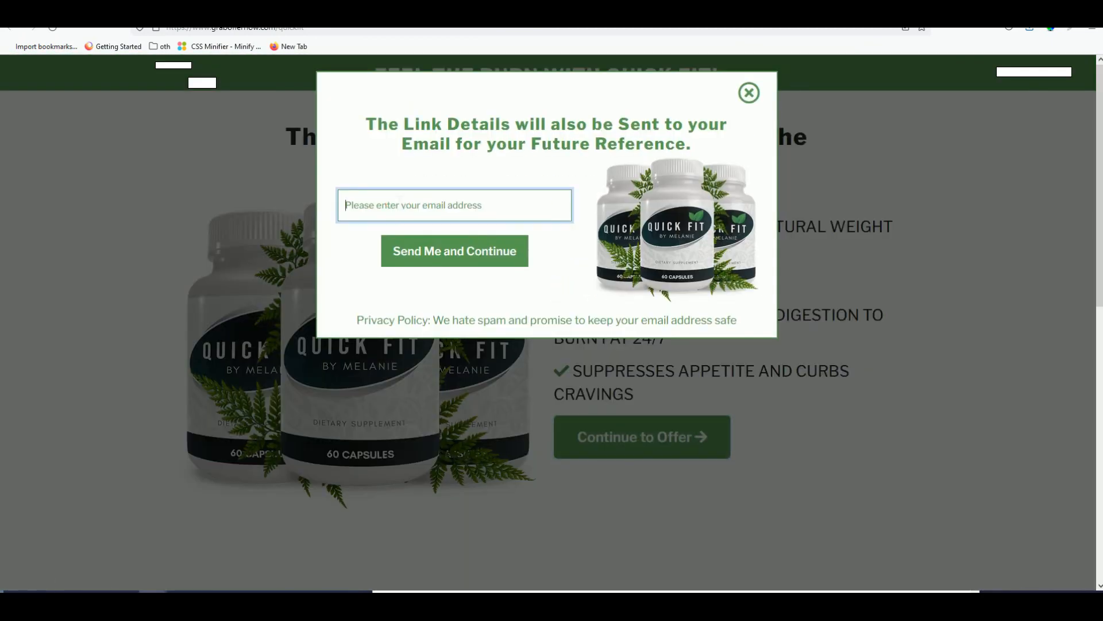
click(749, 95)
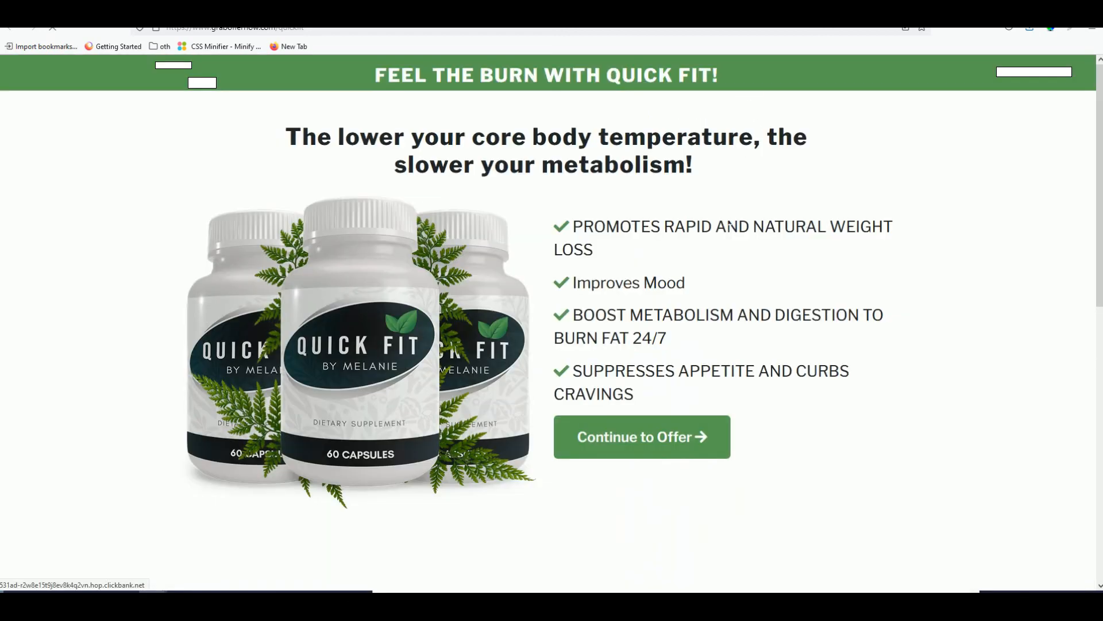